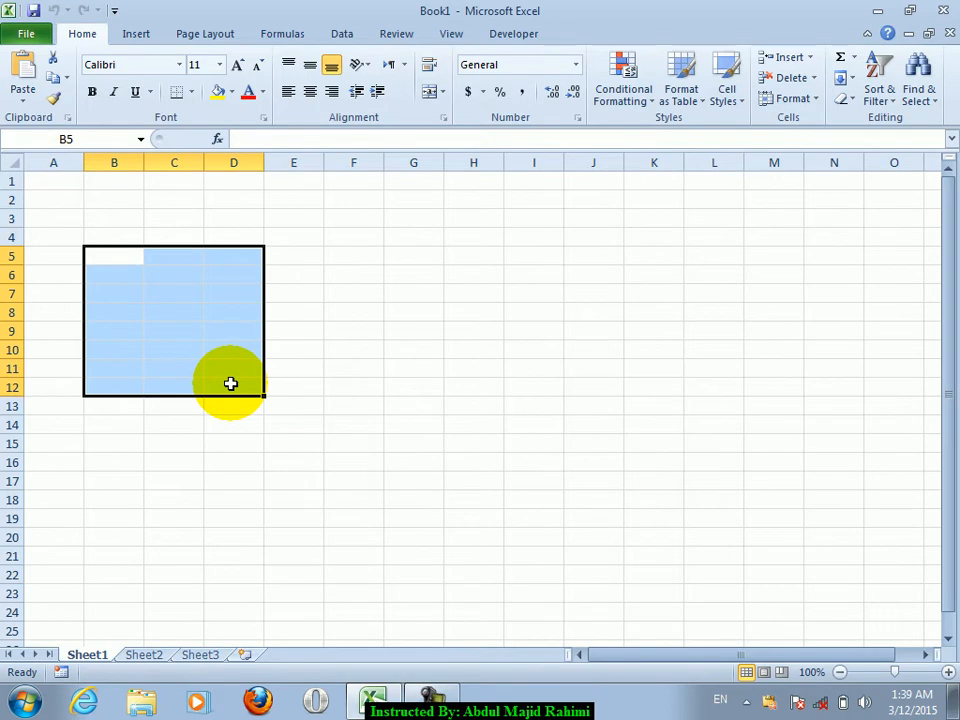
Fill every cell of the selected range B5:D12 with the same name.
key("ctrl+Return")
left_click(230, 178)
Copy the block B5:D12 and paste it with its upper-left corner at cell I8.
left_click_drag(118, 260, 221, 392)
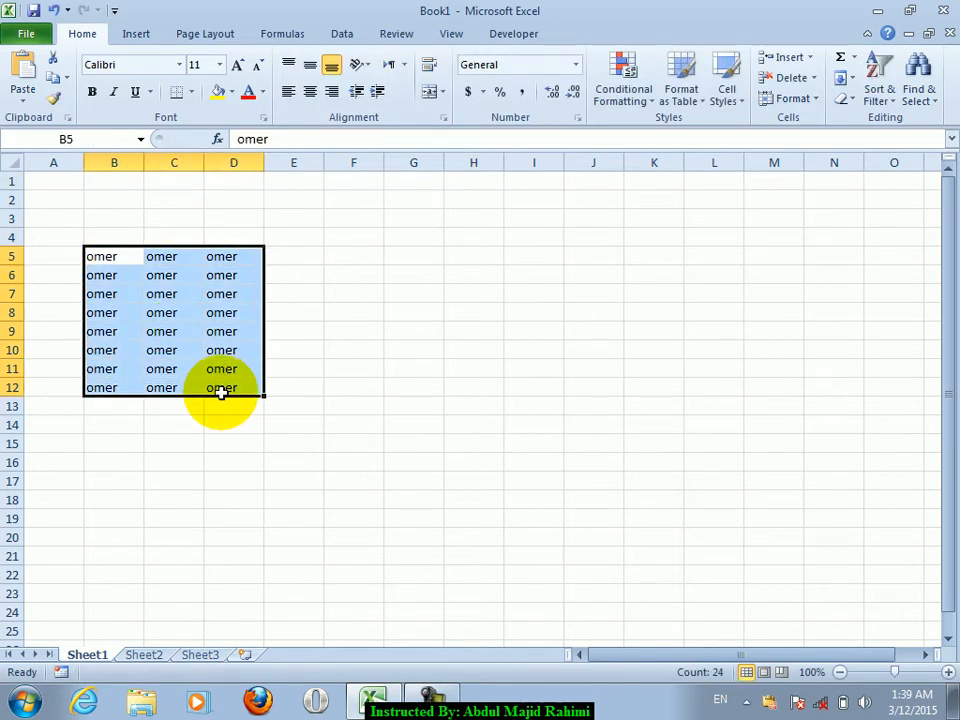
left_click(53, 79)
left_click(514, 306)
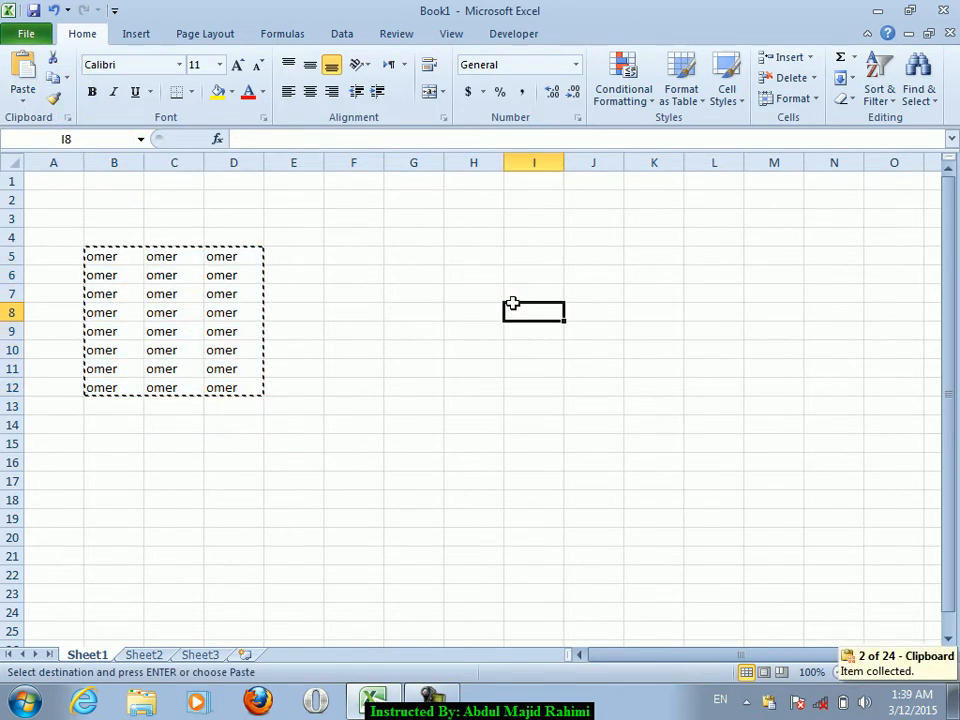
left_click(23, 96)
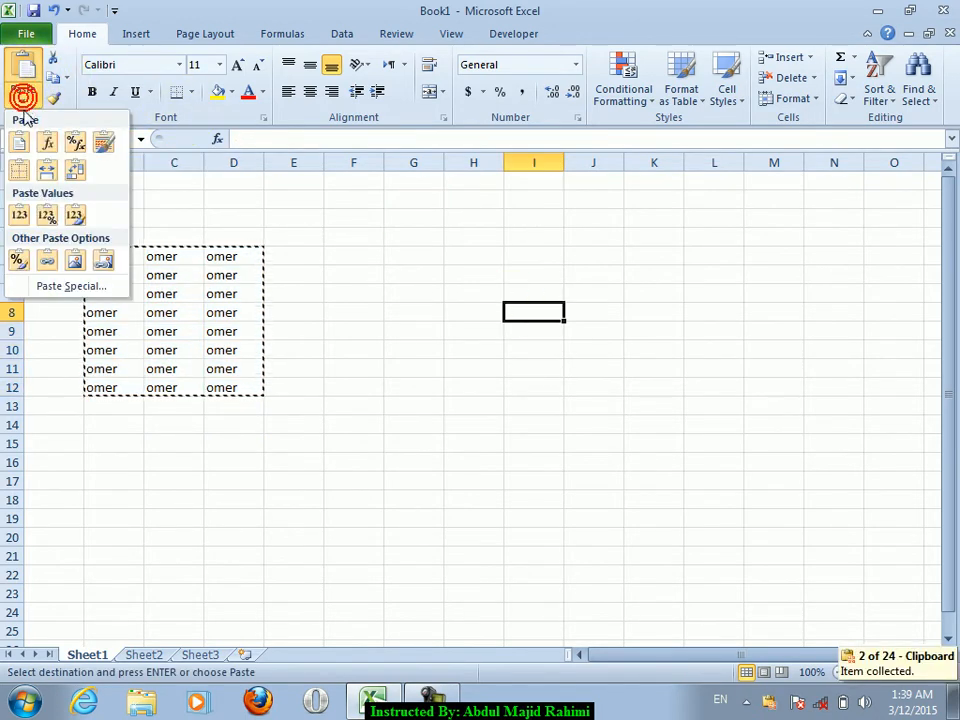
left_click(22, 141)
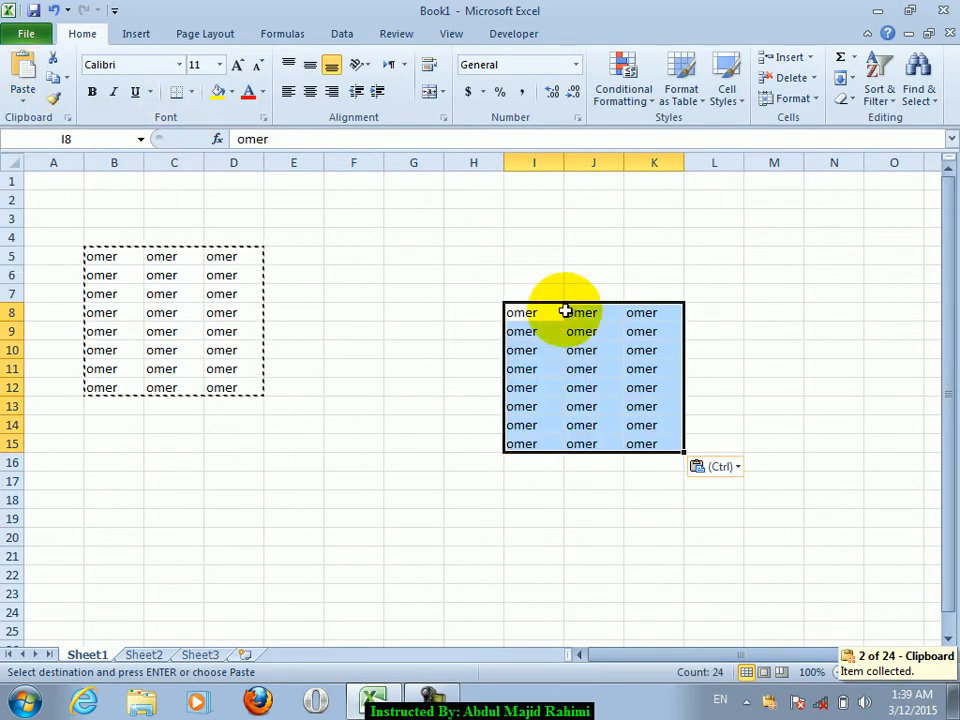
left_click(23, 98)
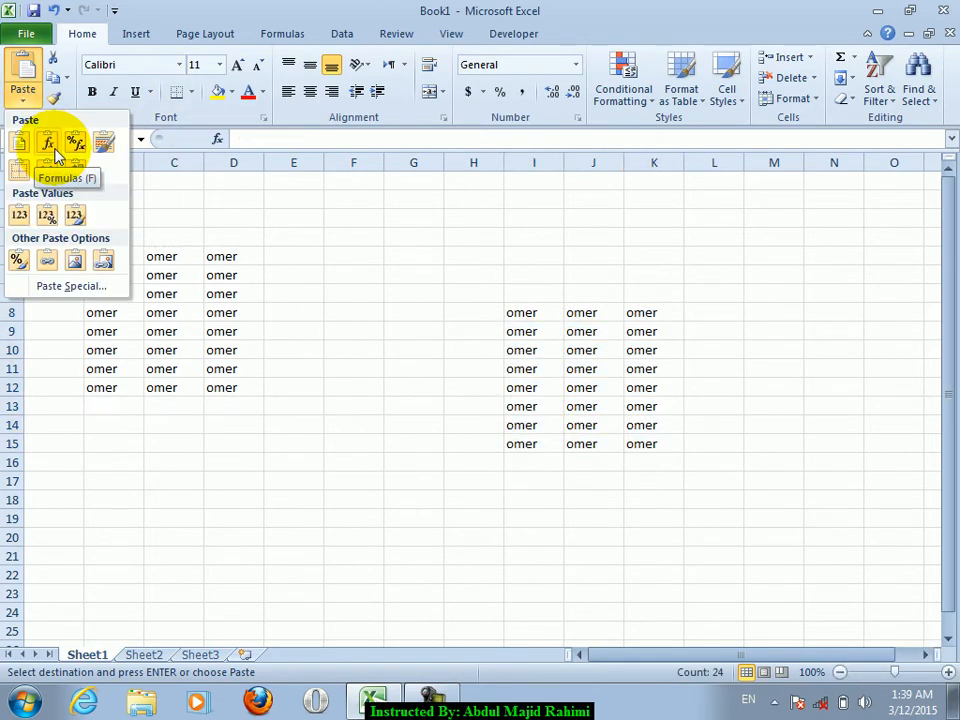
Delete the pasted copy of the names from the range I8:K15.
left_click_drag(534, 275, 681, 424)
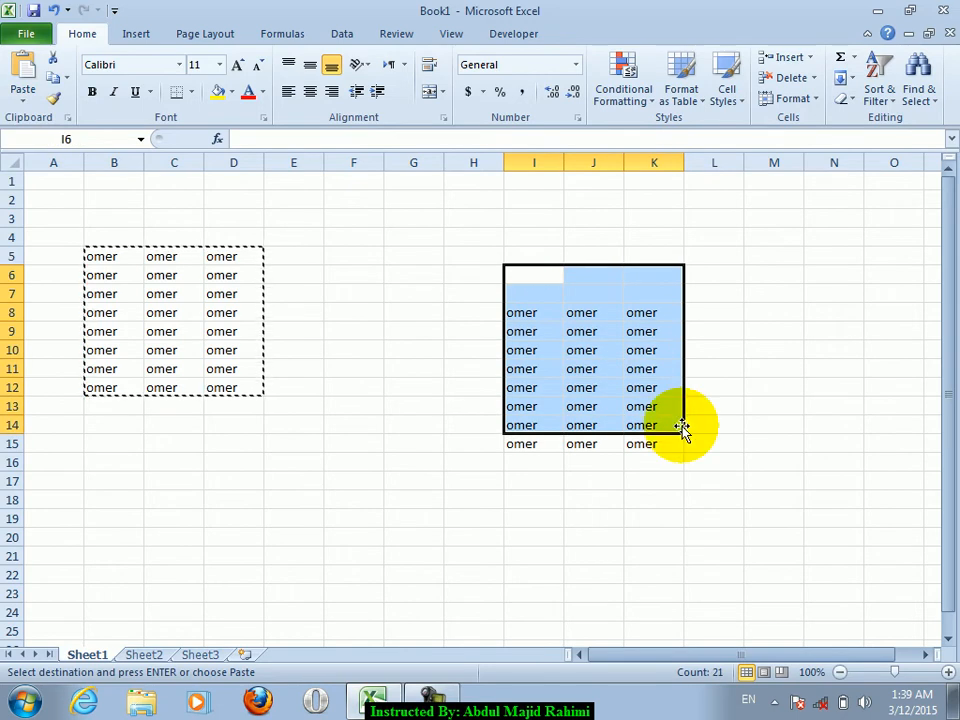
key("Delete")
key("Down")
key("Down")
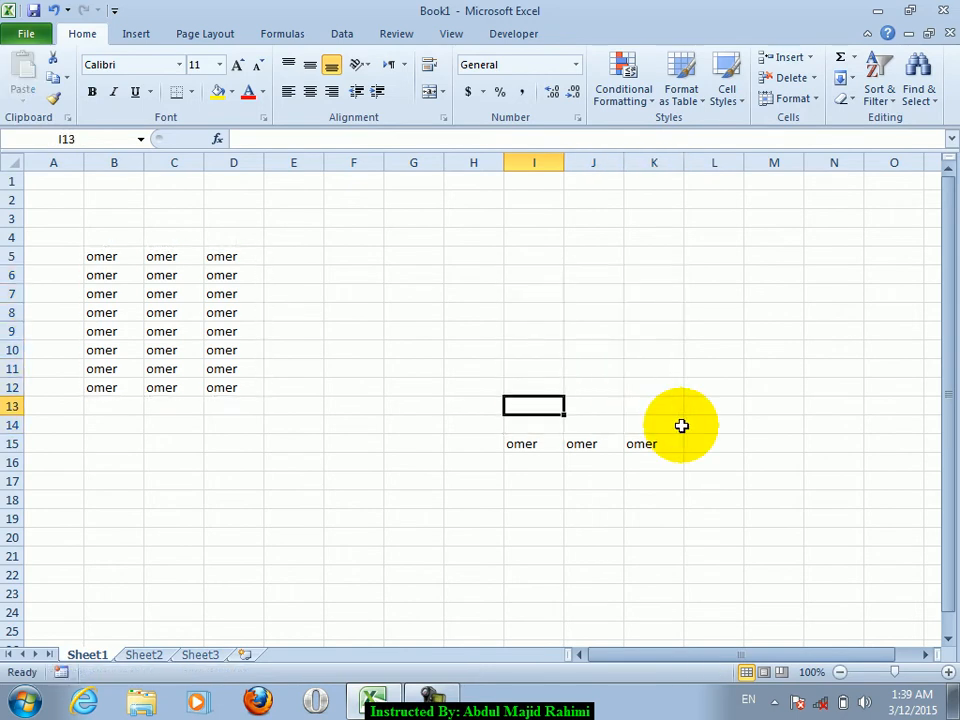
key("shift+Right")
key("shift+Right")
key("Up")
key("Up")
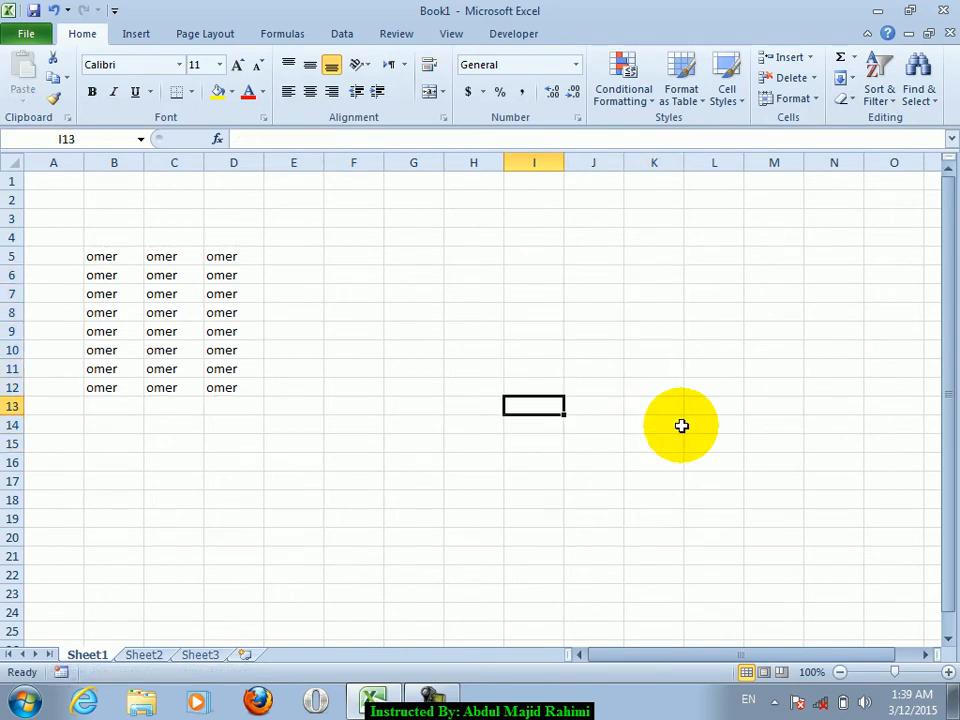
Enter the numbers 30, 40 and 50 in cells G4, G5 and G6.
key("Left")
key("Left")
key("Up")
key("Up")
key("Up")
type("30")
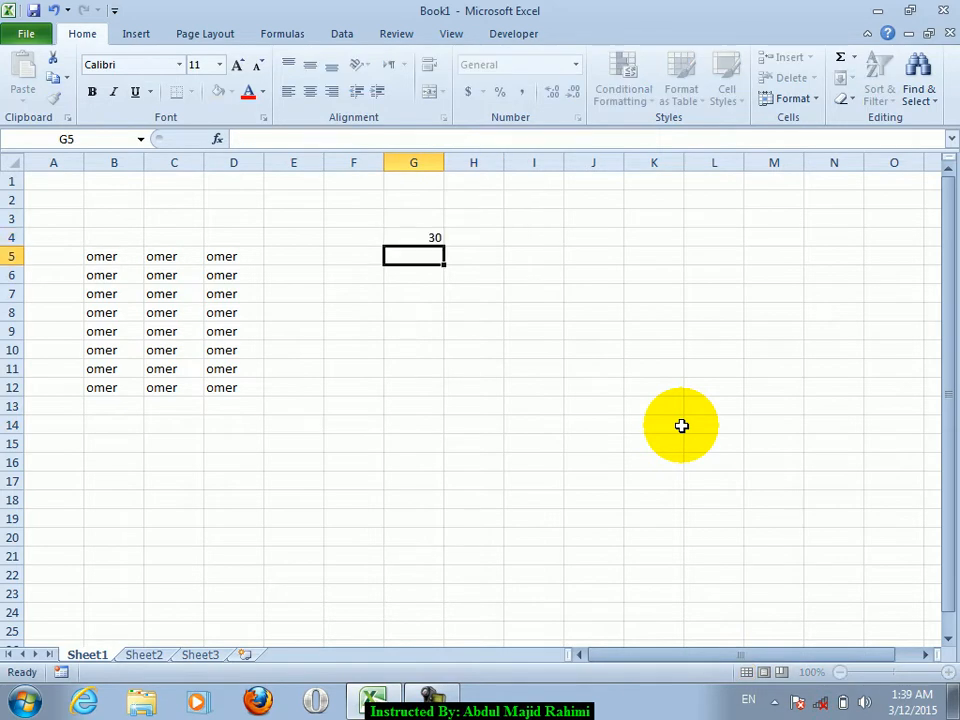
type("50")
key("Return")
key("alt+equal")
key("Return")
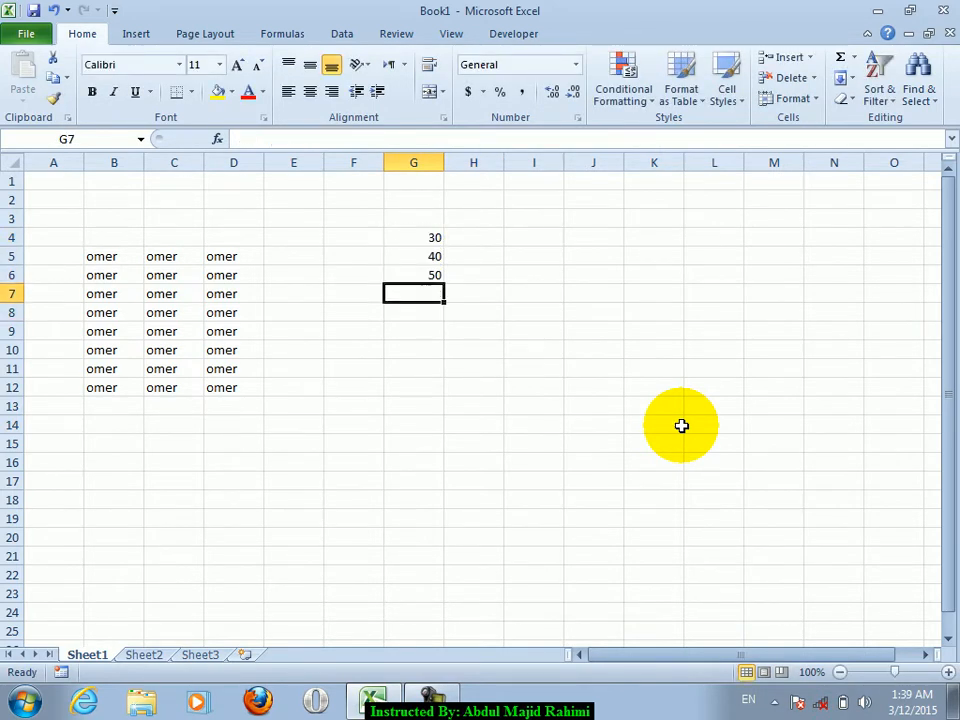
Try adding the three numbers in cell G7 with the formula =G4+G5+G6.
type("=")
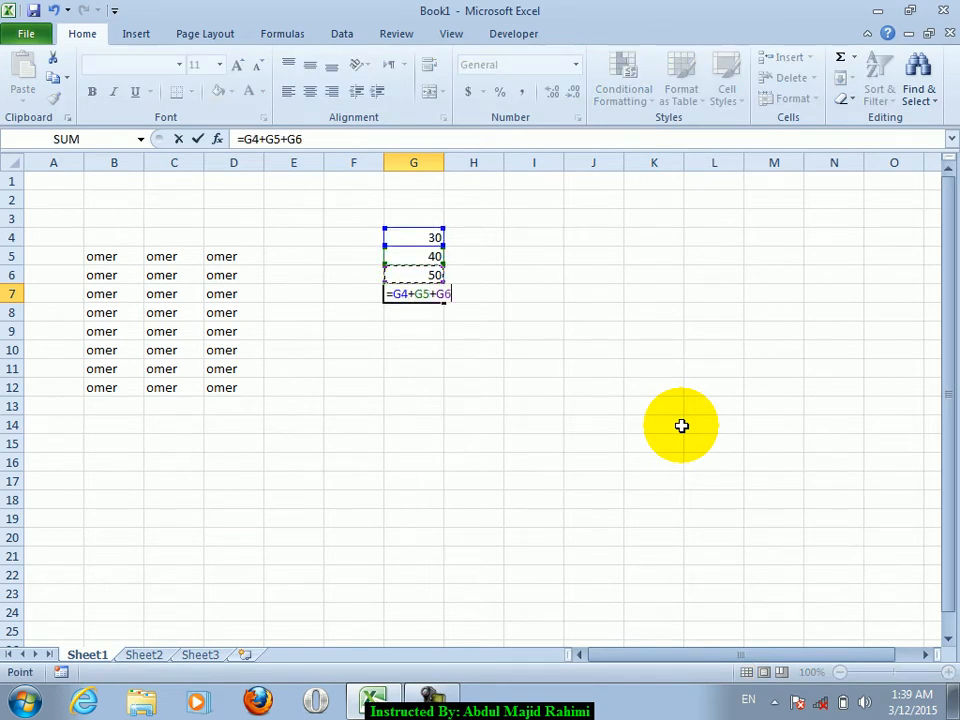
type("G4+G5+G6")
key("ctrl+Return")
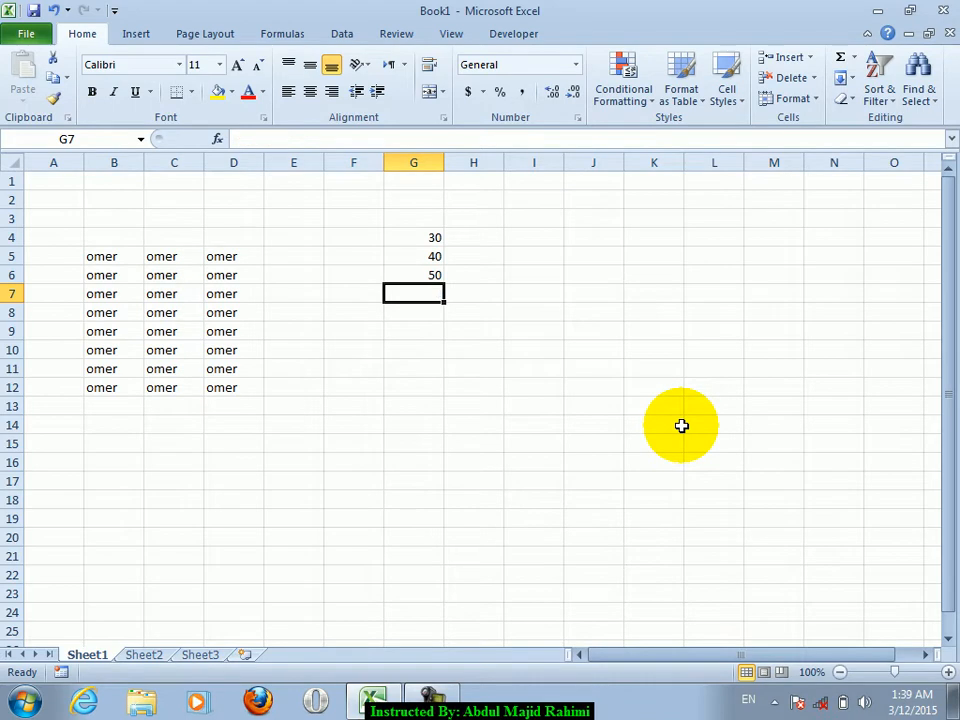
Total the numbers above cell G7 with the AutoSum formula =SUM(G4:G6).
key("alt+equal")
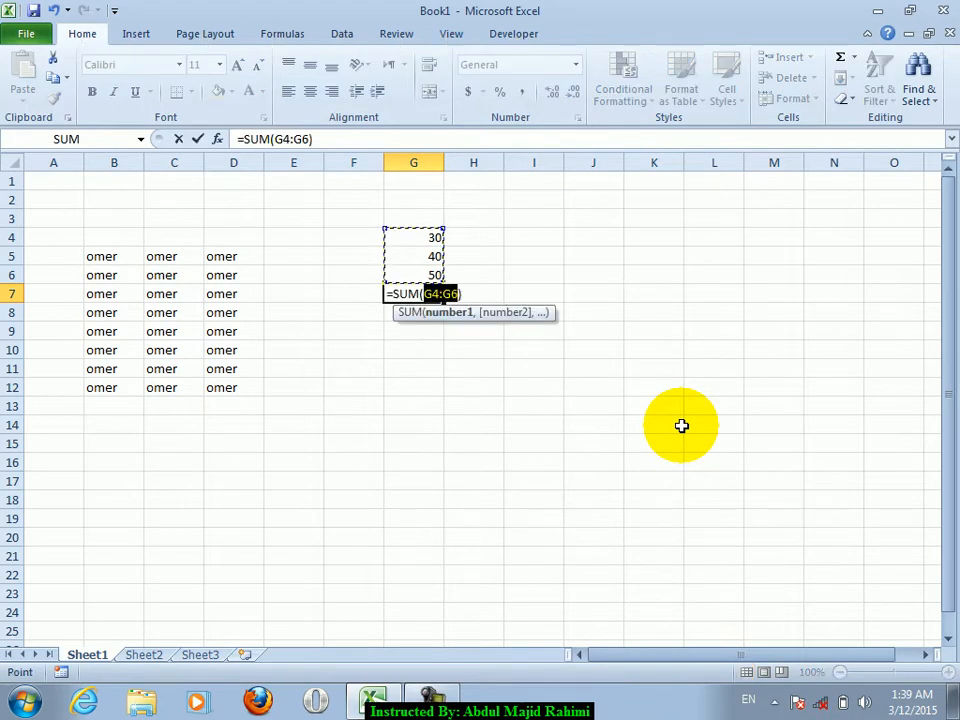
key("Return")
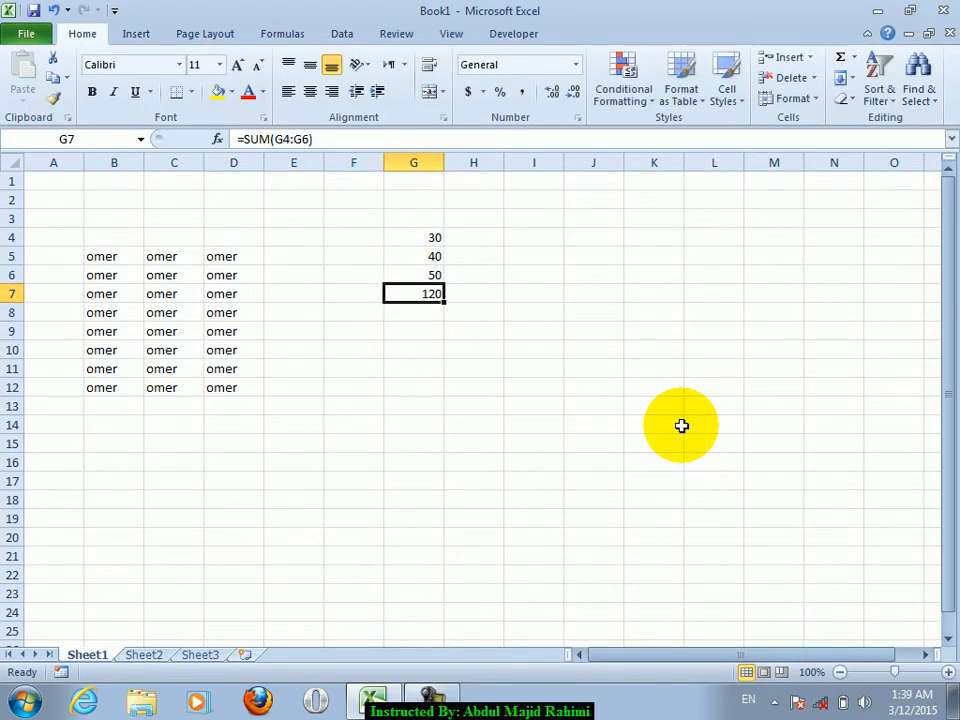
type("=")
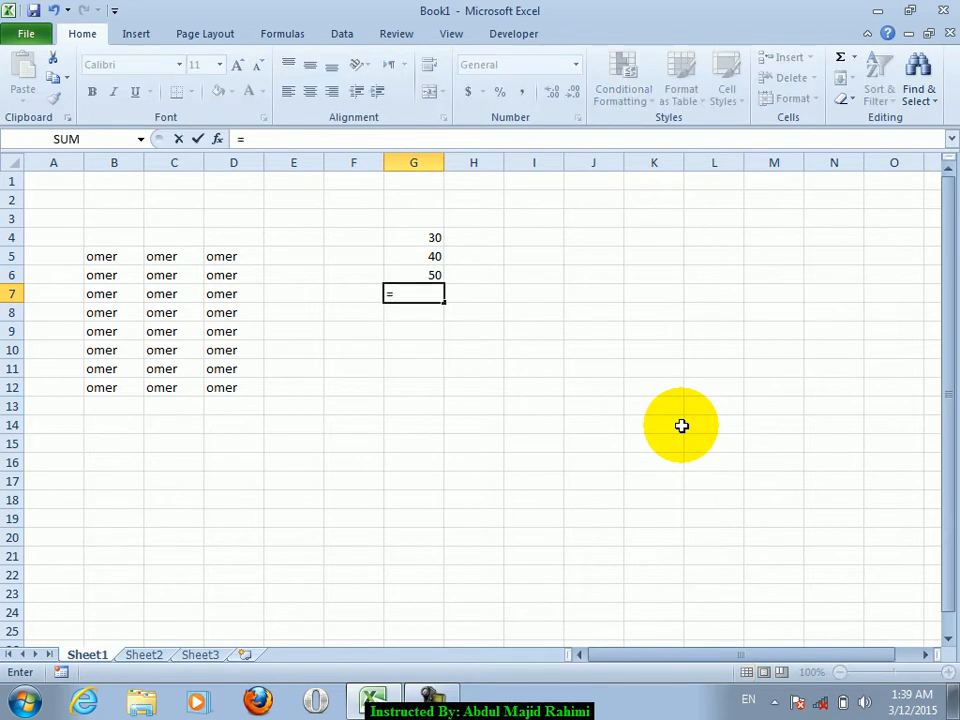
key("Escape")
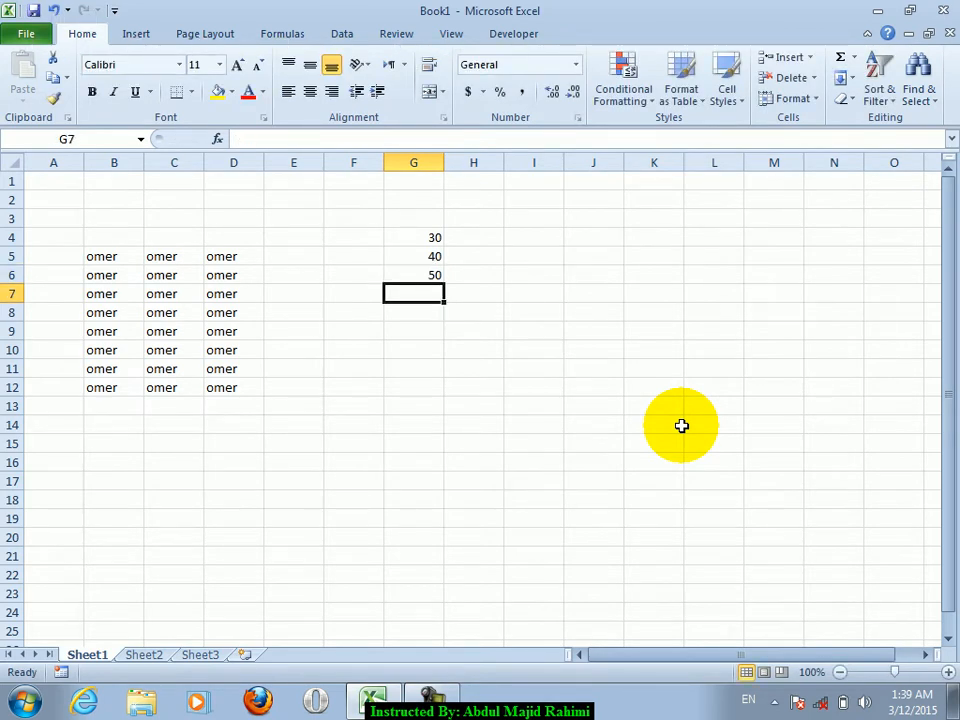
key("alt+equal")
key("Return")
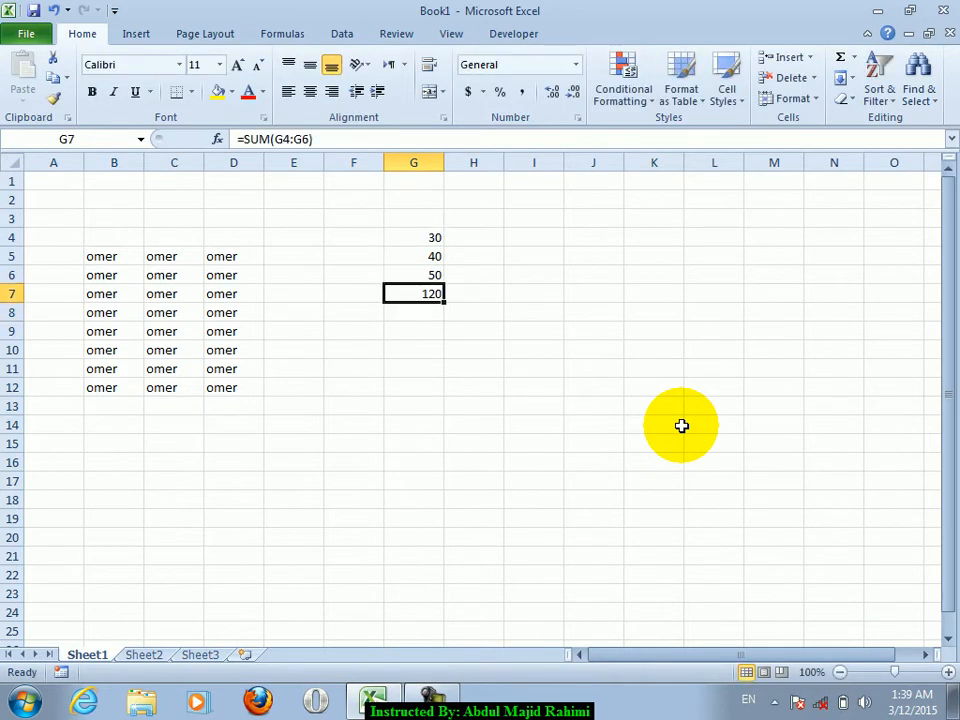
Enter the numbers 50, 60 and 70 in cells I4, I5 and I6.
key("Right")
key("Right")
key("Left")
key("Left")
key("Right")
key("Right")
key("Up")
key("Up")
key("Up")
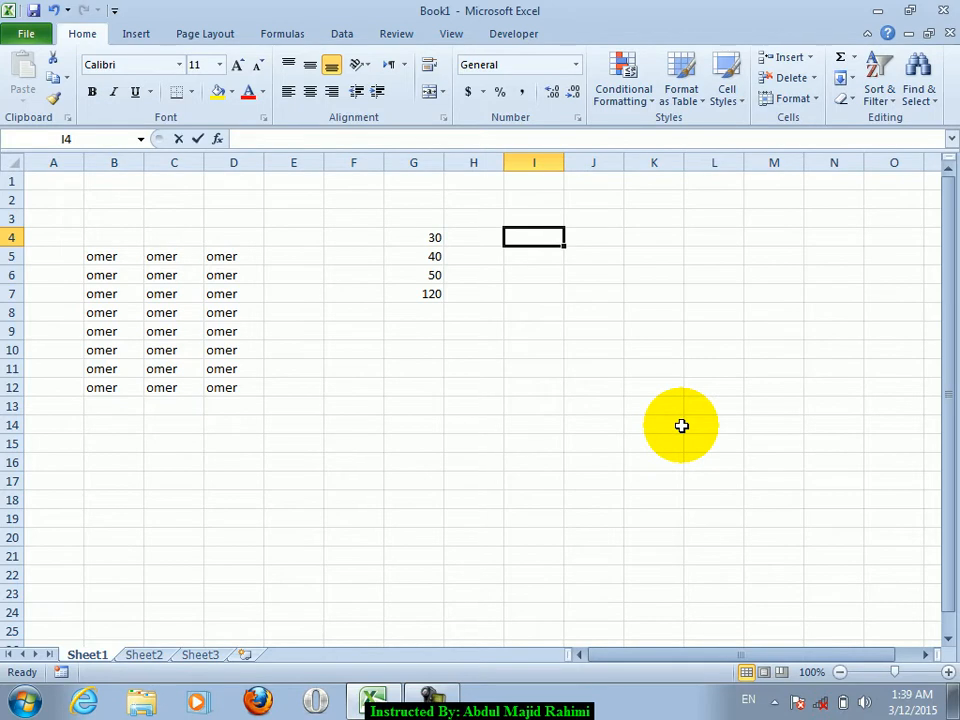
type("50")
key("Return")
type("60")
key("Return")
type("70")
key("Return")
Copy the sum formula from G7 and paste it as a formula into I7.
key("Down")
key("Left")
key("Up")
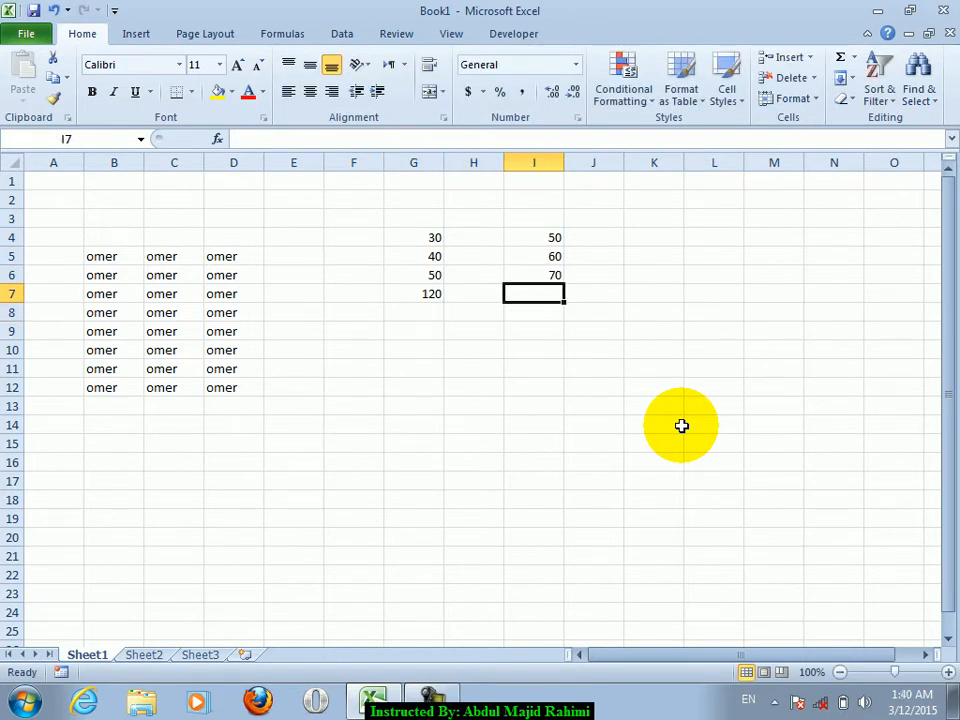
key("Left")
key("Left")
key("ctrl+c")
key("Right")
key("Right")
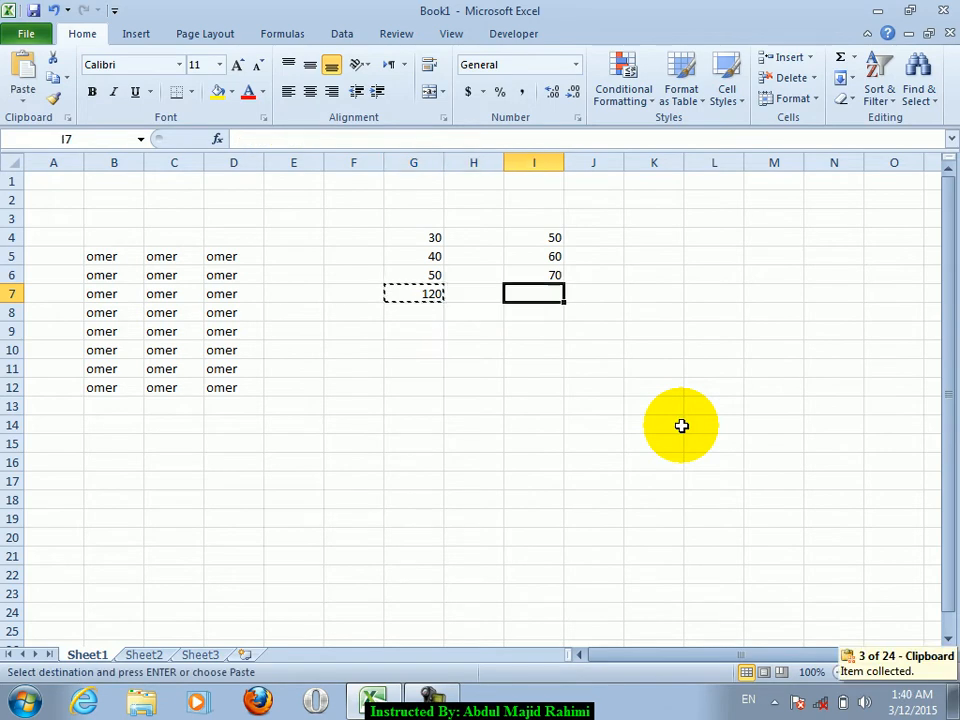
left_click(20, 97)
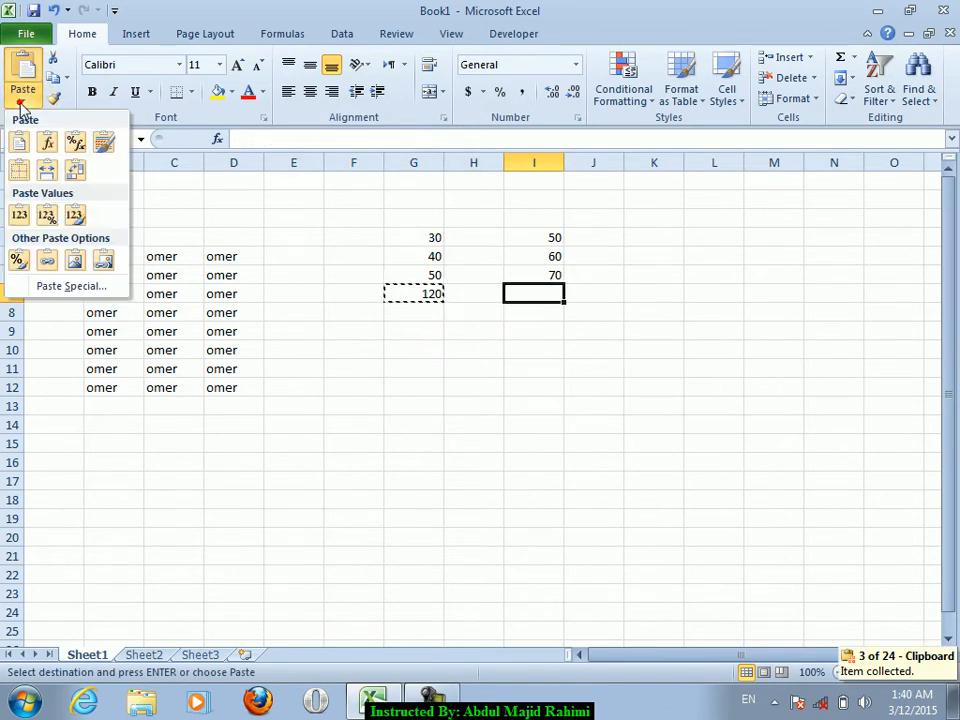
left_click(27, 142)
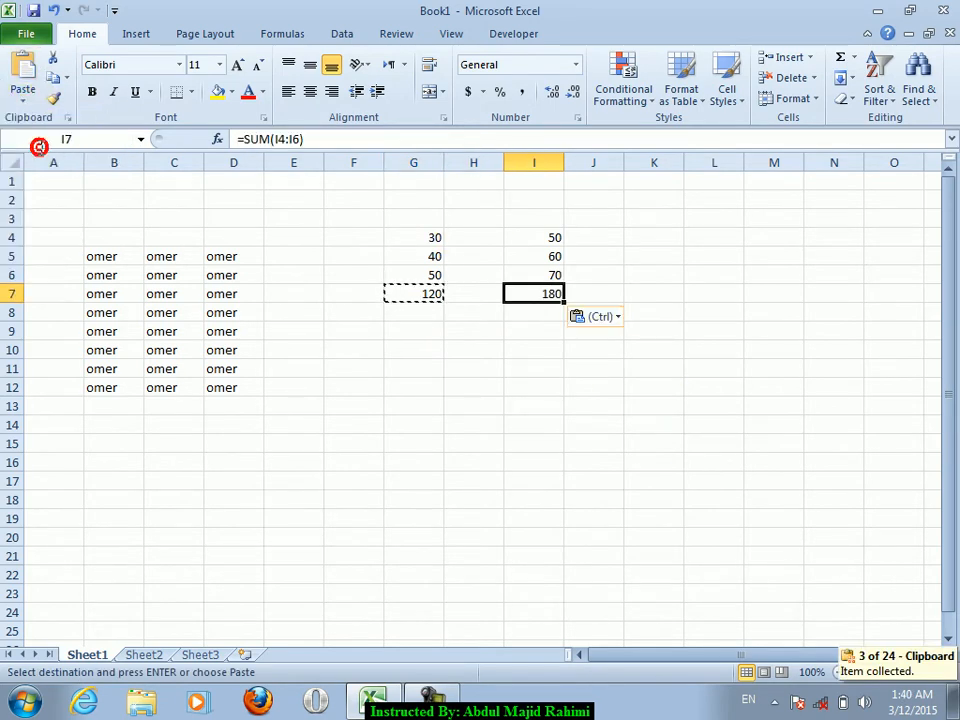
Compare the formulas in G7 and I7, and undo the paste in I7.
left_click(399, 364)
left_click(428, 292)
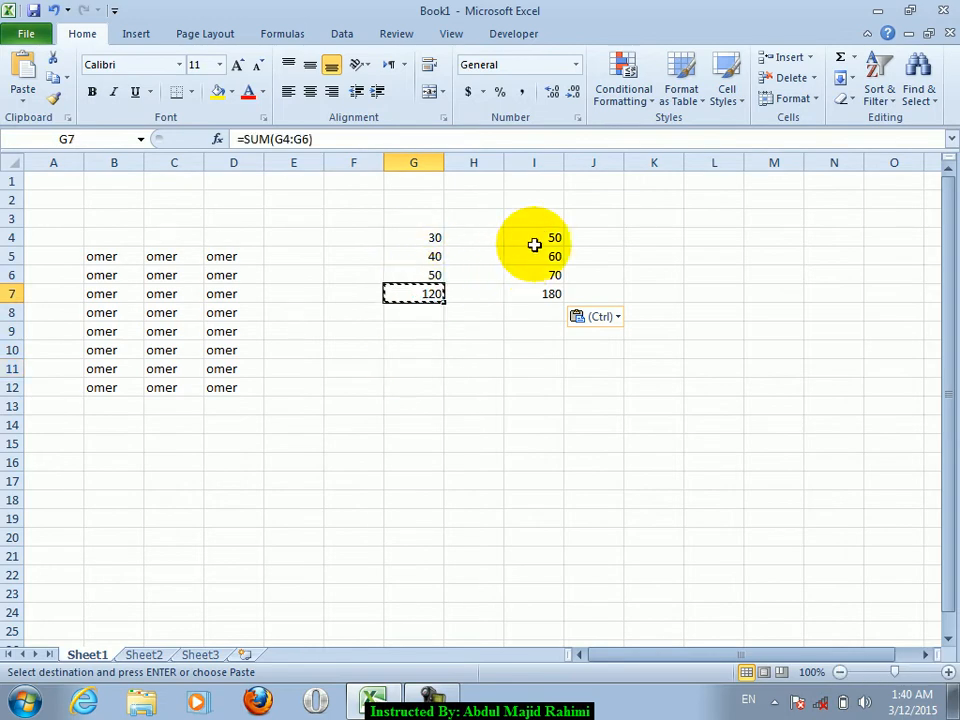
left_click(544, 293)
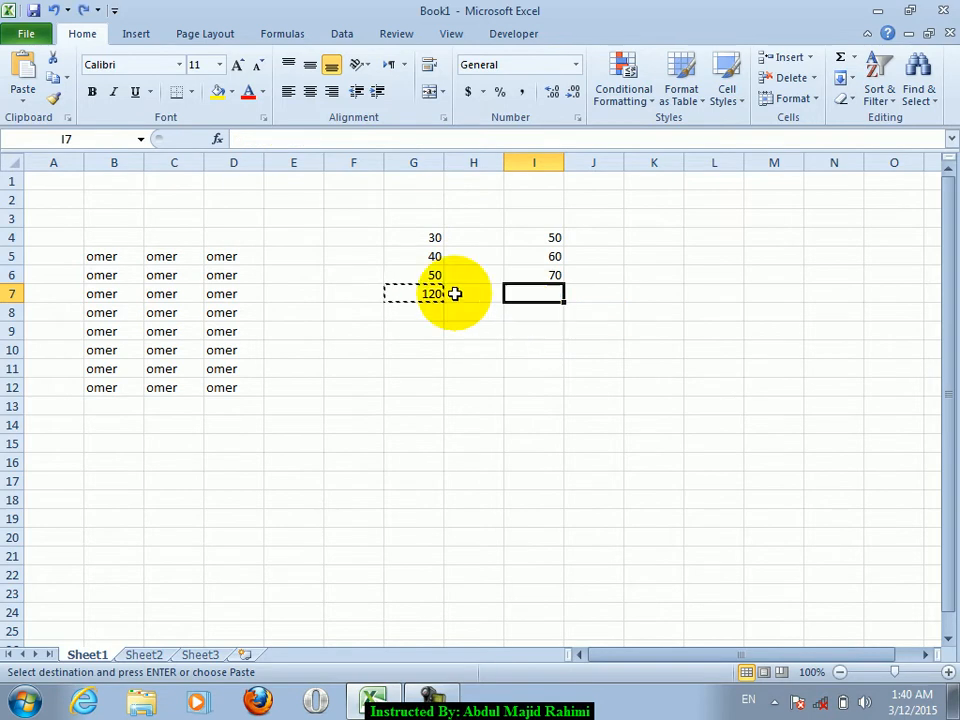
Format the total in G7 with the English (U.S.) dollar accounting format.
left_click(23, 95)
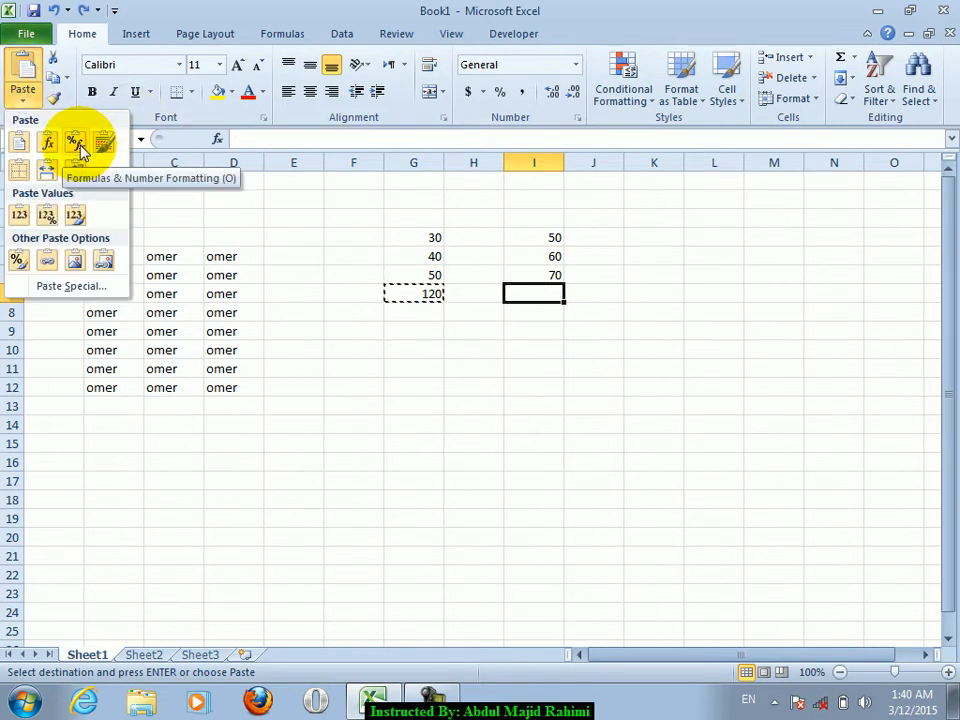
left_click(407, 392)
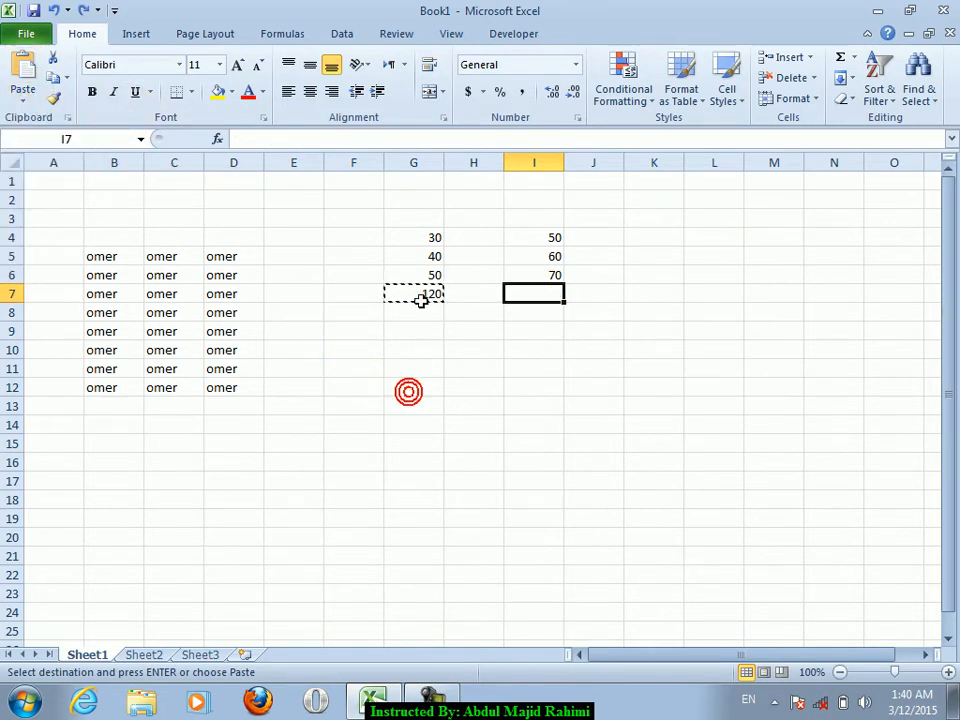
left_click(418, 296)
left_click(483, 91)
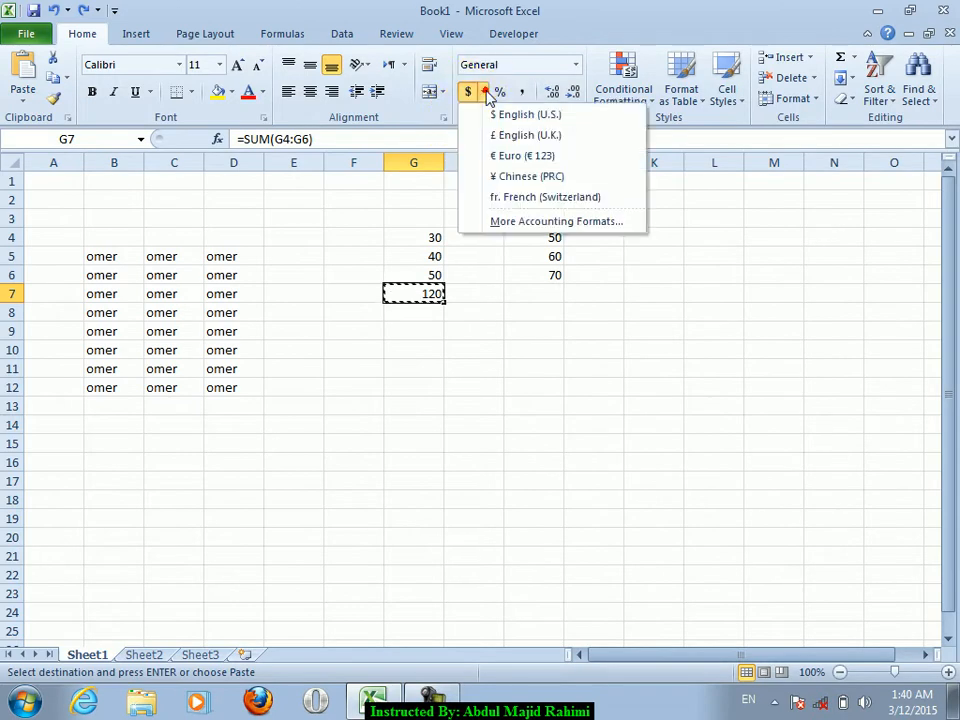
left_click(531, 113)
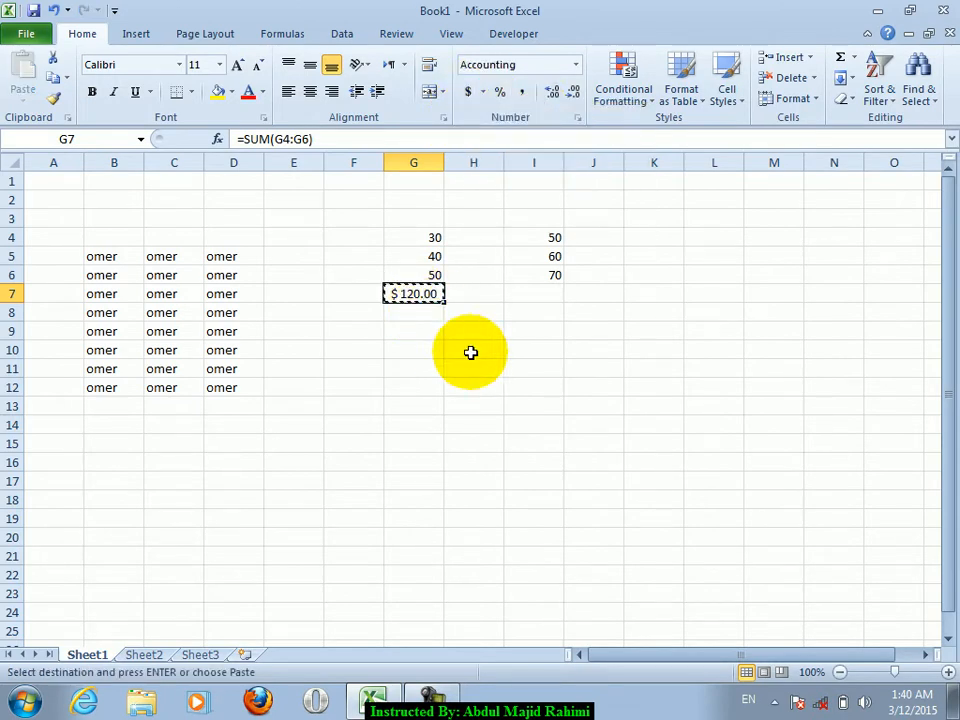
Paste the total from G7 into I7 with Formulas & Number Formatting, and undo the paste.
left_click(534, 293)
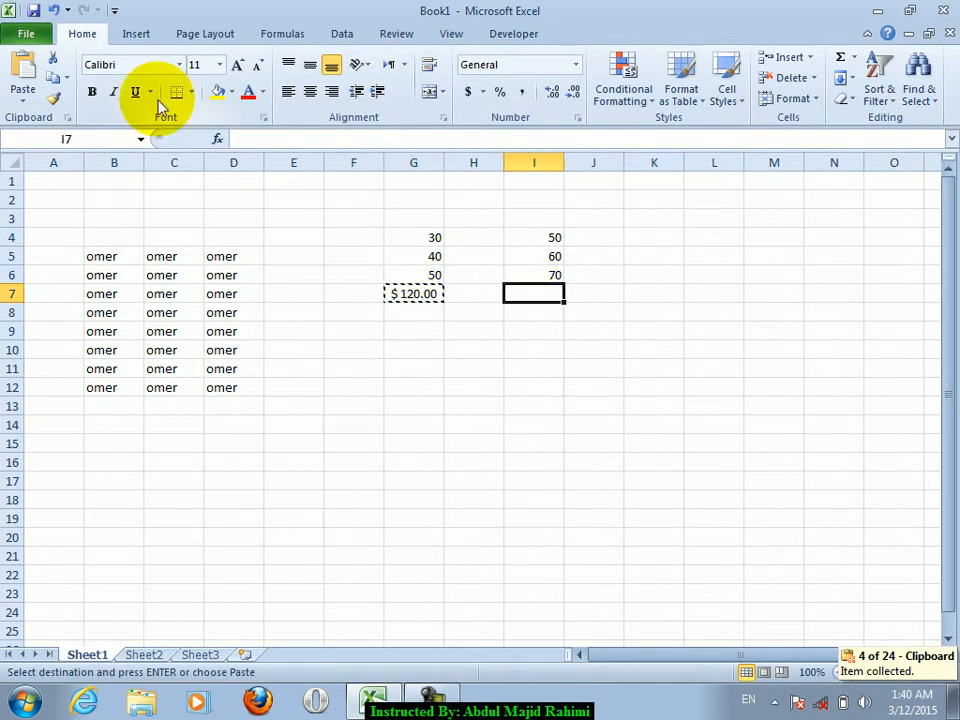
left_click(22, 93)
left_click(75, 139)
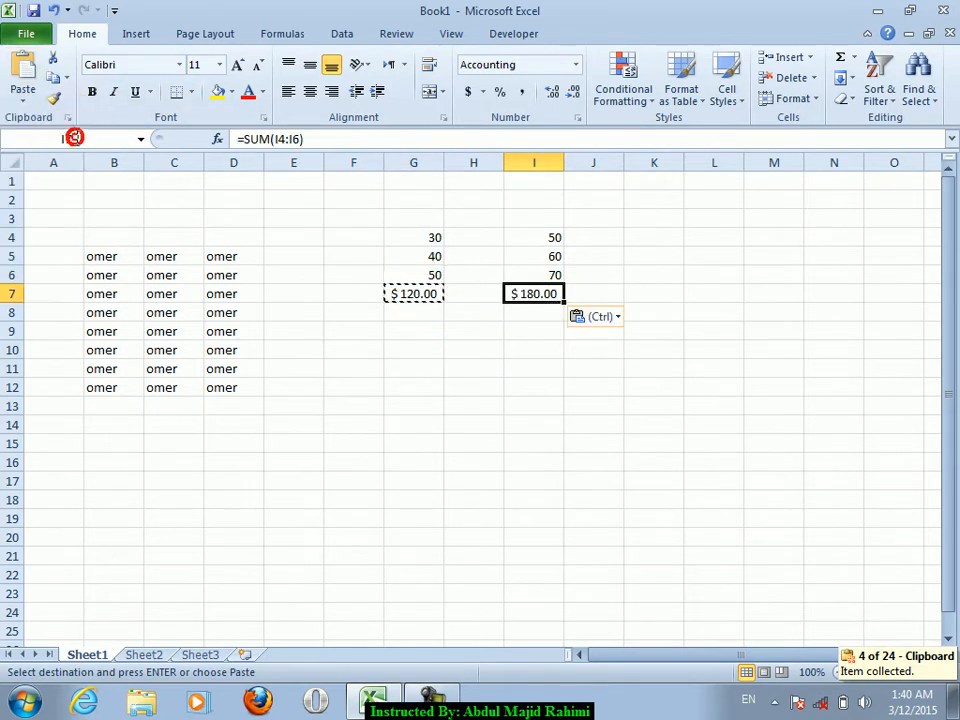
left_click(525, 295)
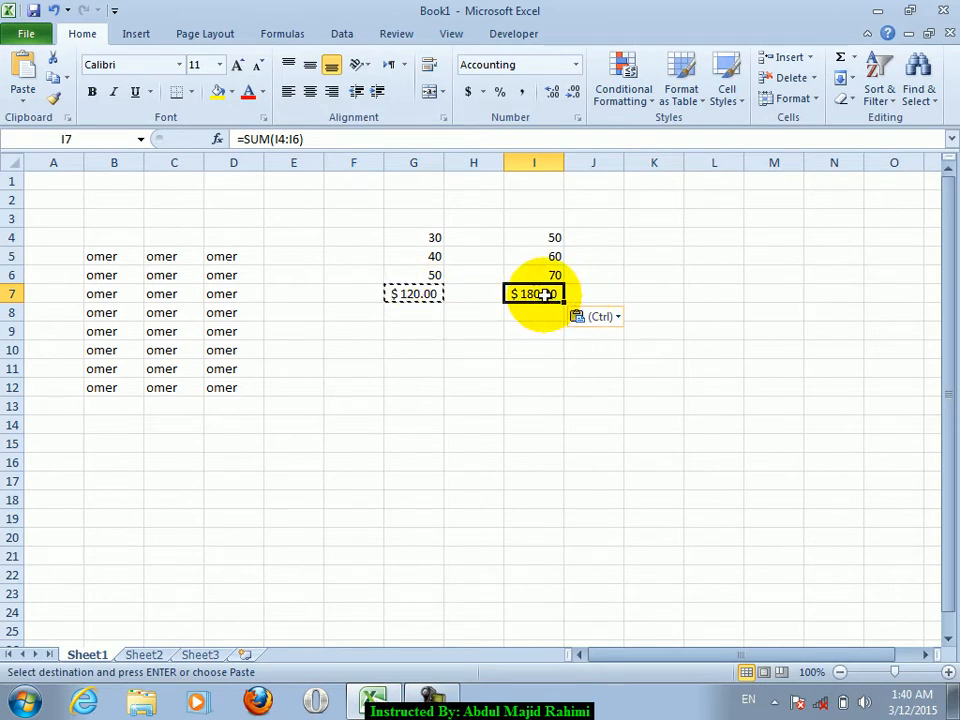
key("ctrl+z")
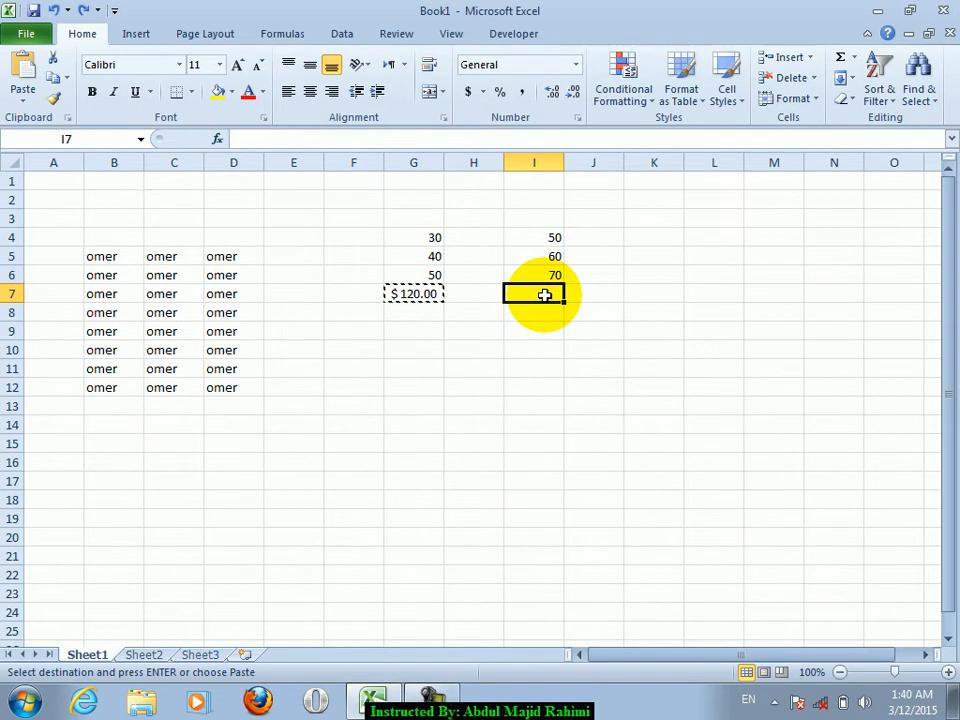
Format the total in G7 with a red font colour, bold, italic and underline.
left_click(25, 100)
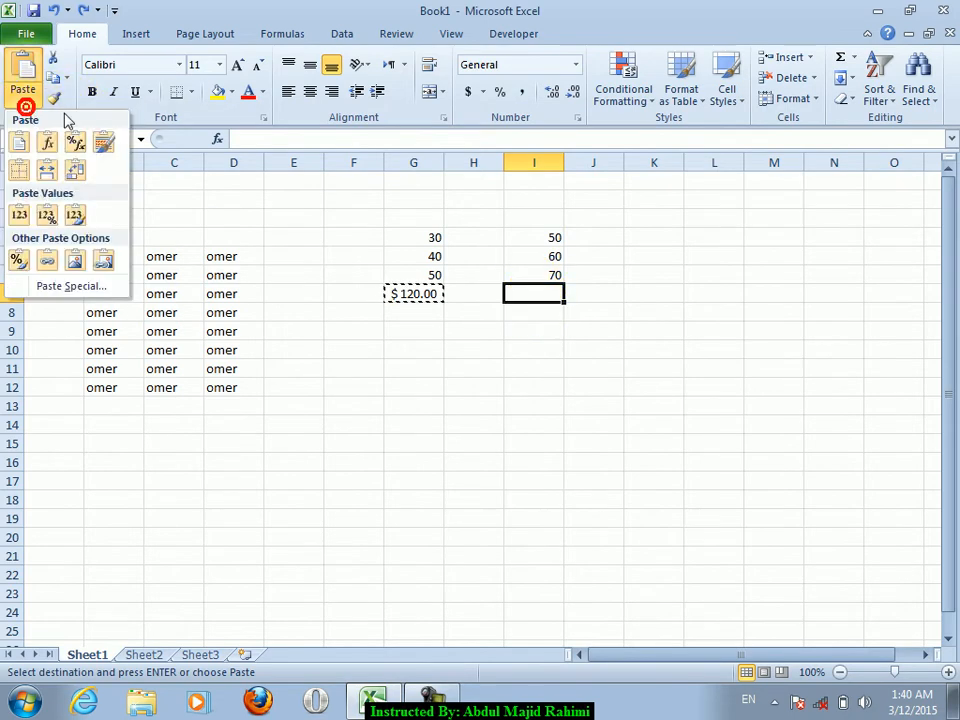
left_click(417, 298)
left_click(414, 294)
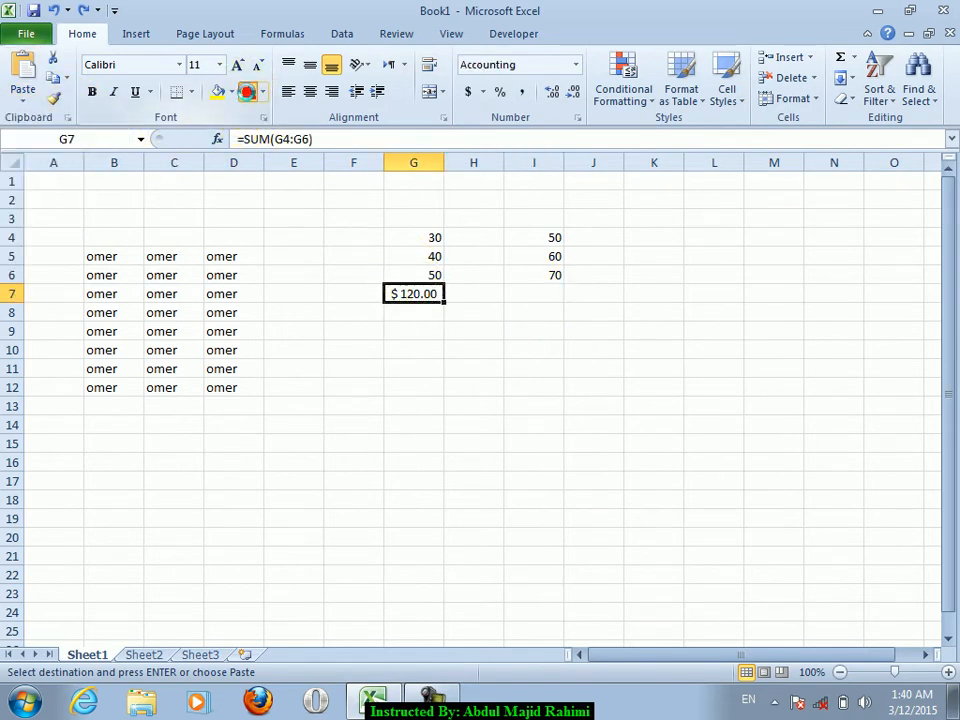
left_click(247, 91)
left_click(191, 91)
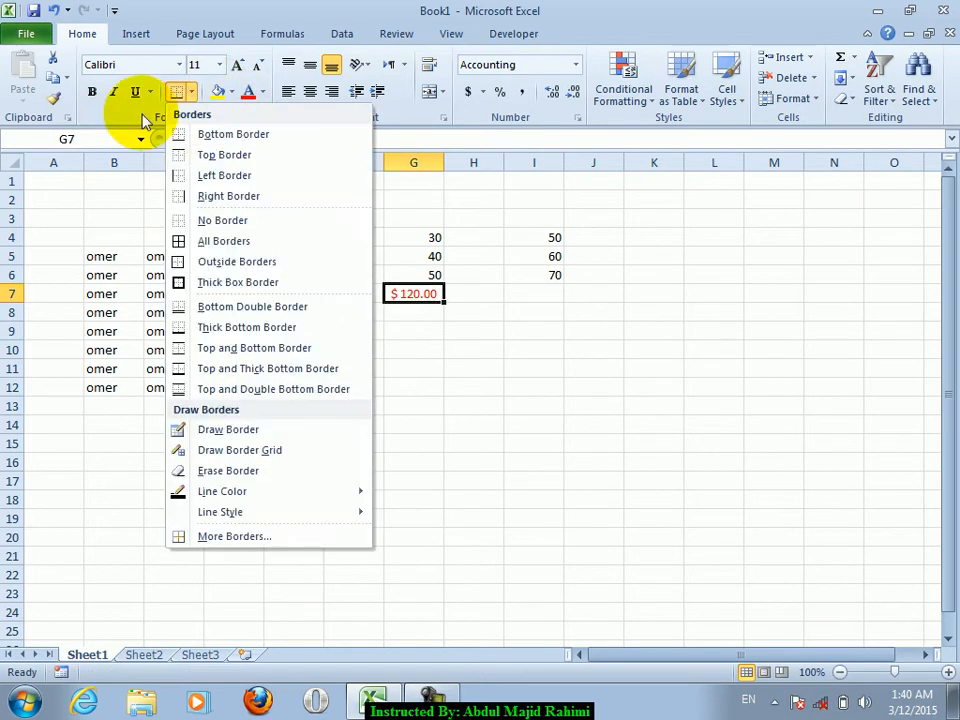
left_click(95, 97)
left_click(136, 92)
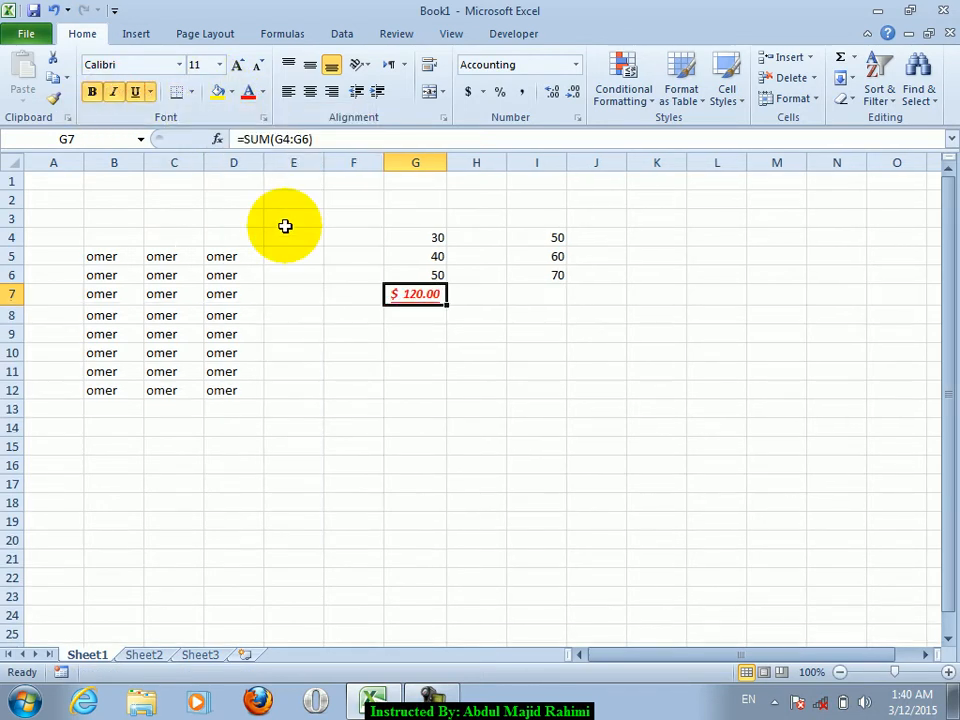
Copy the styled total from G7 into I7 with Keep Source Formatting, and undo the paste.
left_click(536, 294)
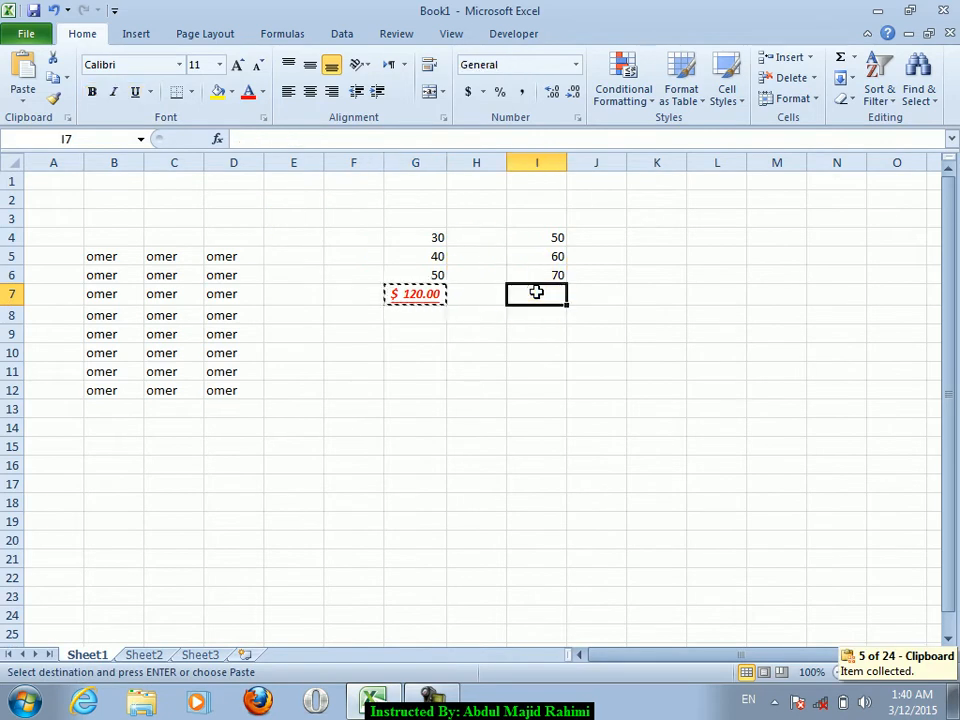
left_click(24, 94)
left_click(105, 144)
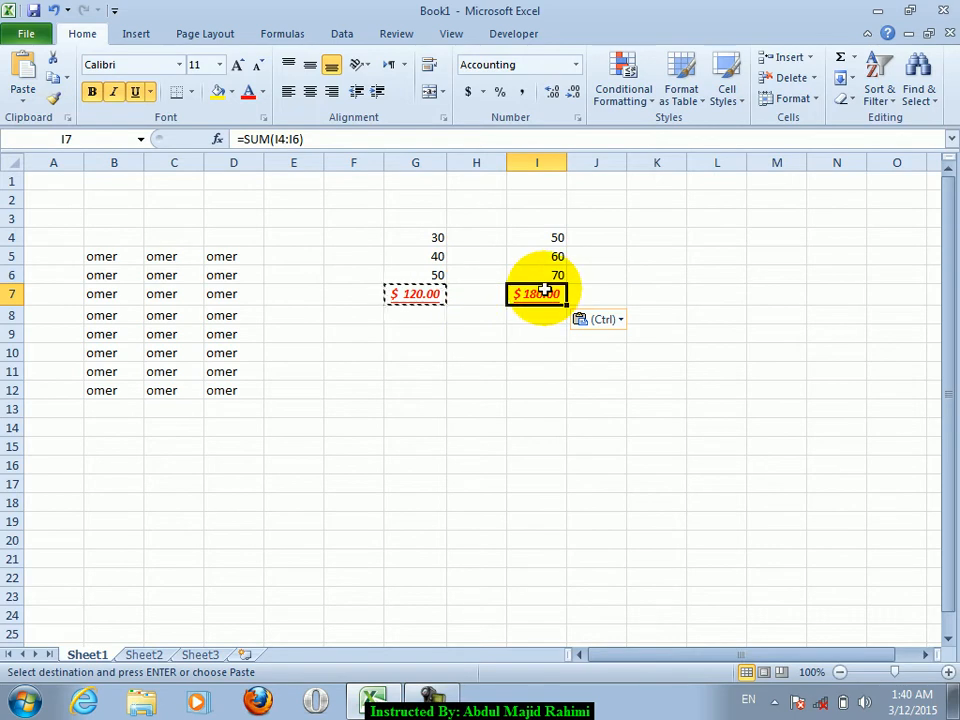
key("ctrl+z")
Apply All Borders to the name table in B5:D12.
left_click(33, 93)
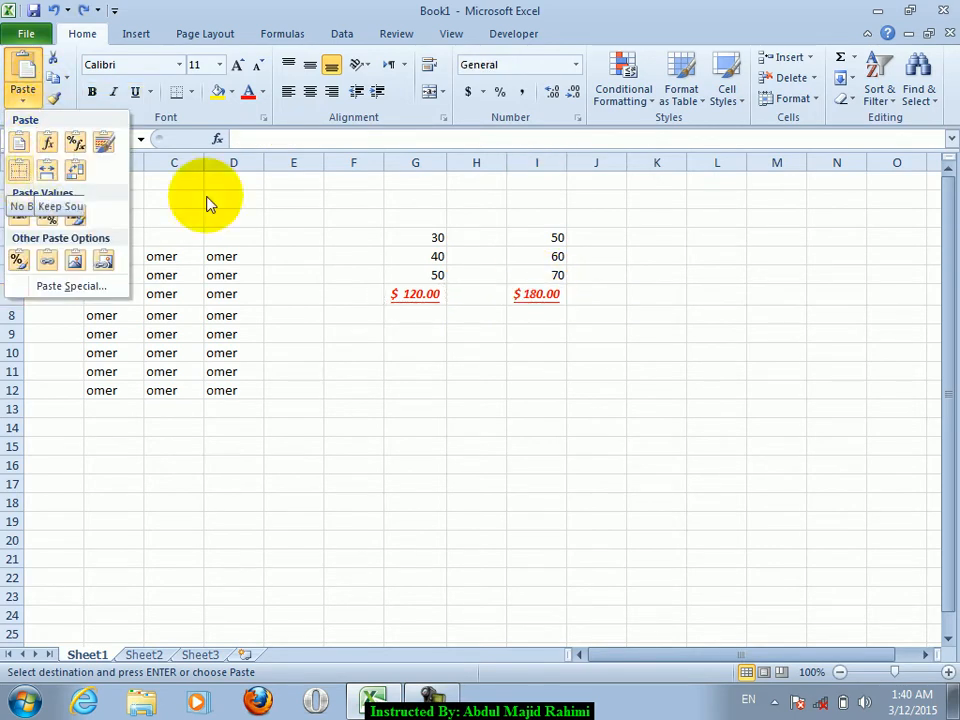
left_click(329, 376)
left_click_drag(107, 256, 216, 387)
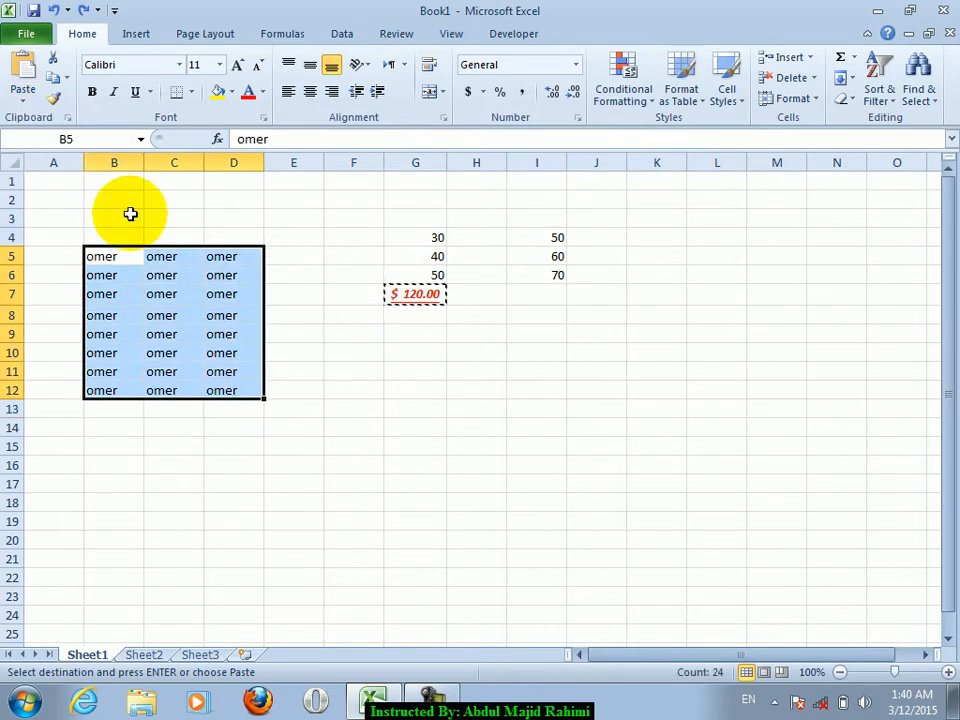
left_click(191, 92)
left_click(200, 240)
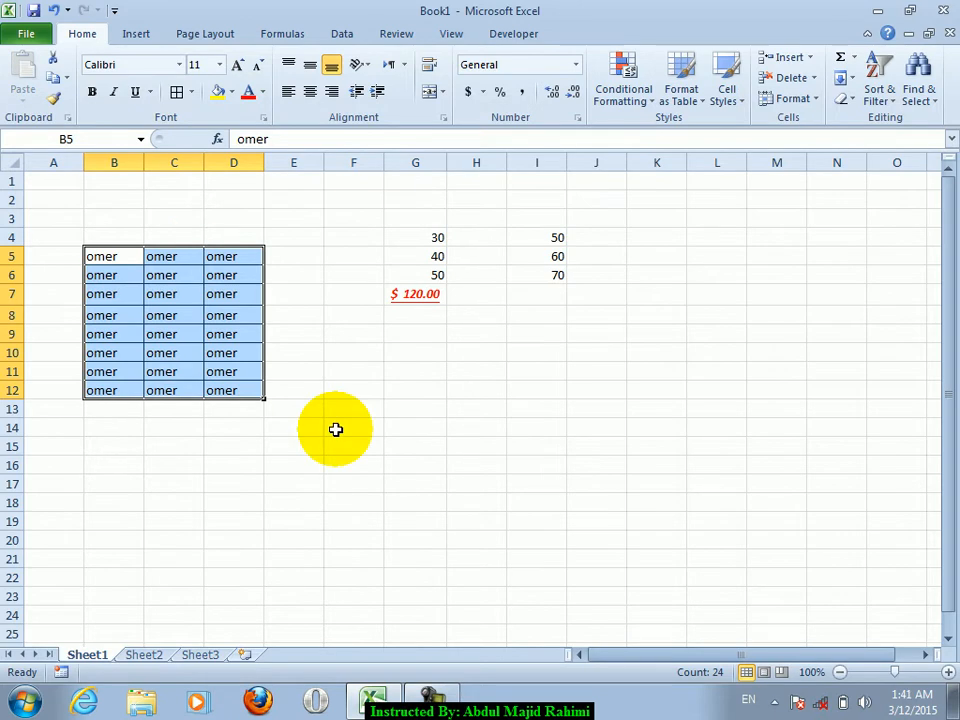
Copy the bordered table B5:D12, paste it at G13 with No Borders, and undo the paste.
key("ctrl+c")
left_click(446, 410)
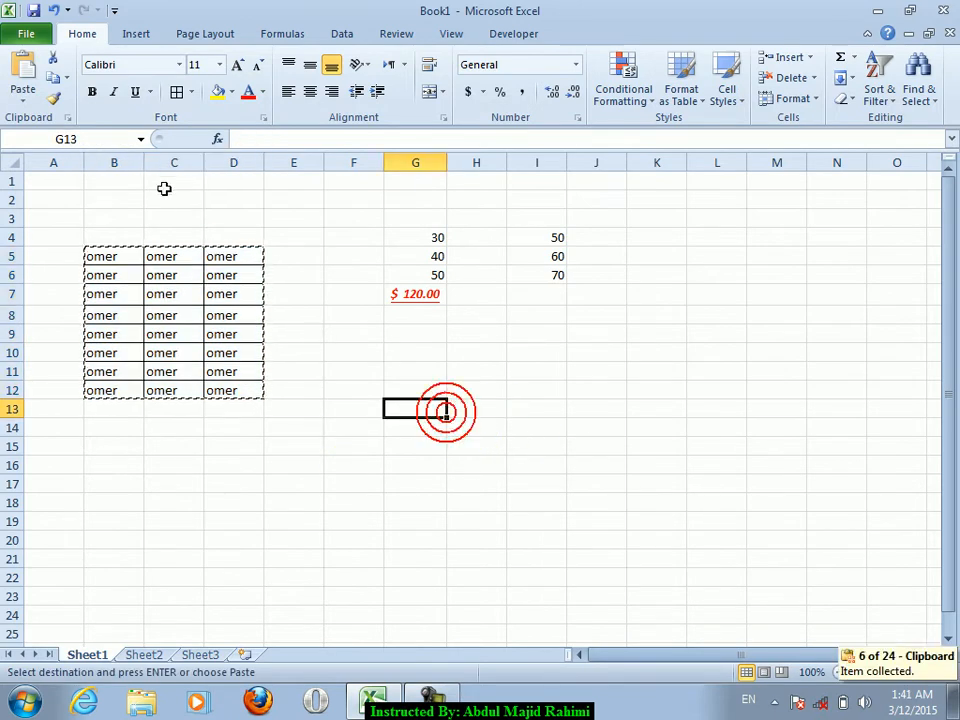
left_click(21, 99)
left_click(18, 168)
left_click(365, 372)
left_click(470, 441)
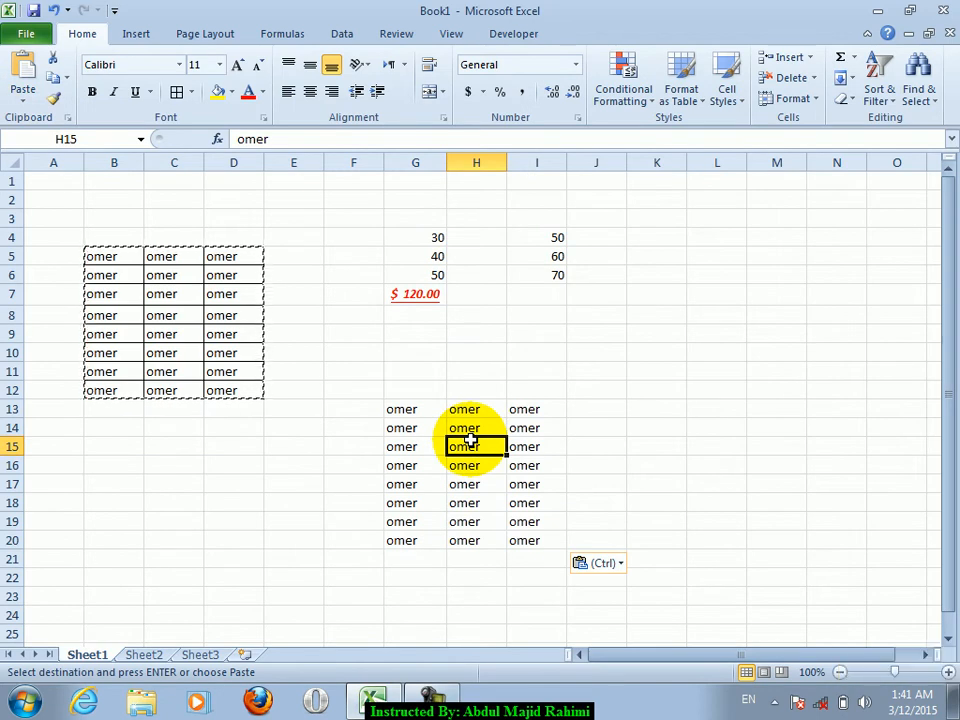
key("ctrl+z")
Widen column F to well over twice its default width.
left_click(24, 102)
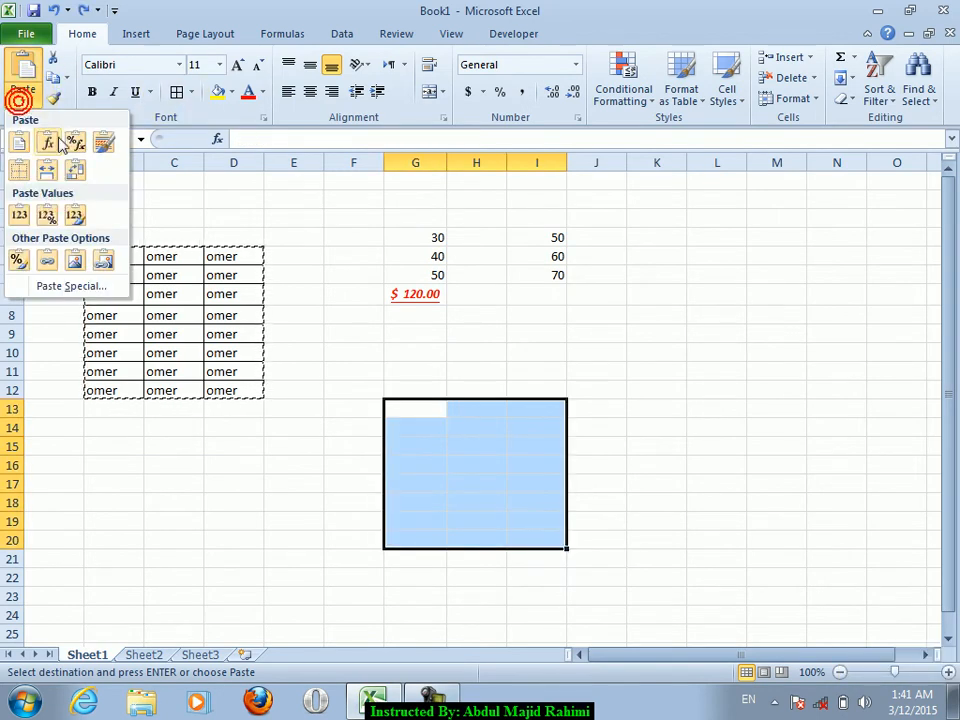
left_click(322, 463)
left_click(377, 182)
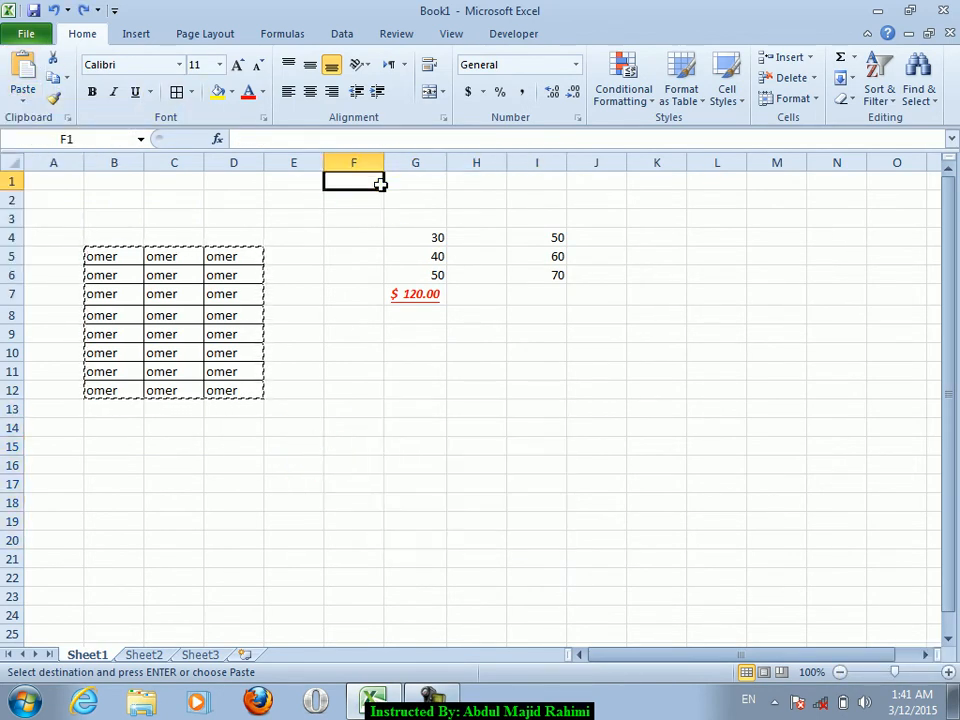
left_click_drag(384, 162, 487, 162)
left_click(428, 367)
key("ctrl+c")
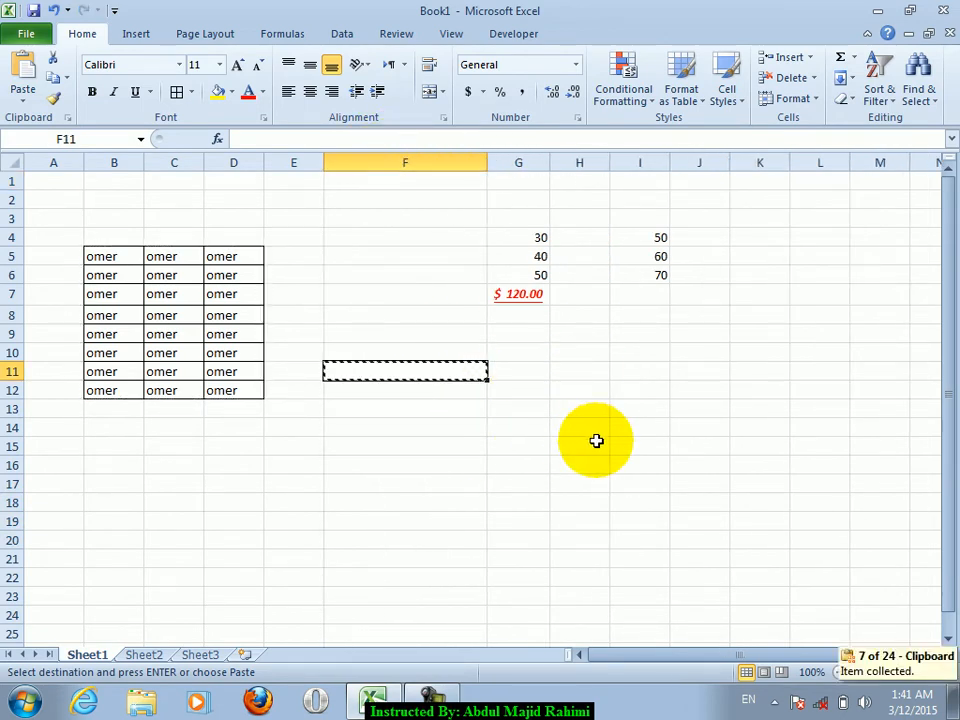
left_click(737, 406)
Enter "welcome to khost city" in F13.
left_click(418, 412)
type("welcome t")
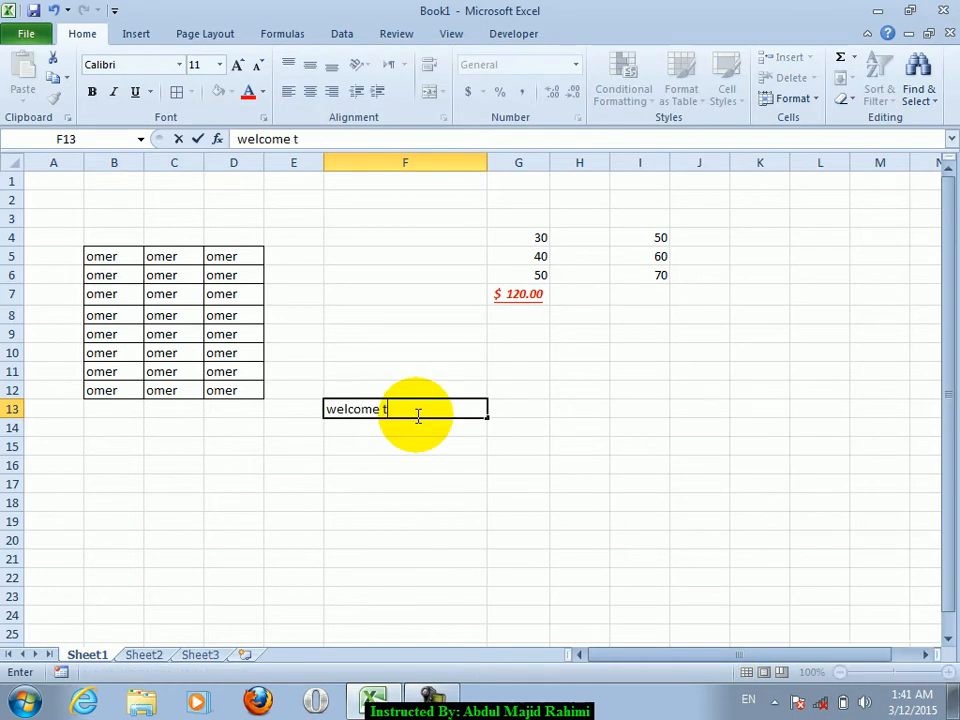
type("o khost city")
key("Return")
Copy the text from F13 into I13 with a regular paste, and undo the paste.
left_click(418, 418)
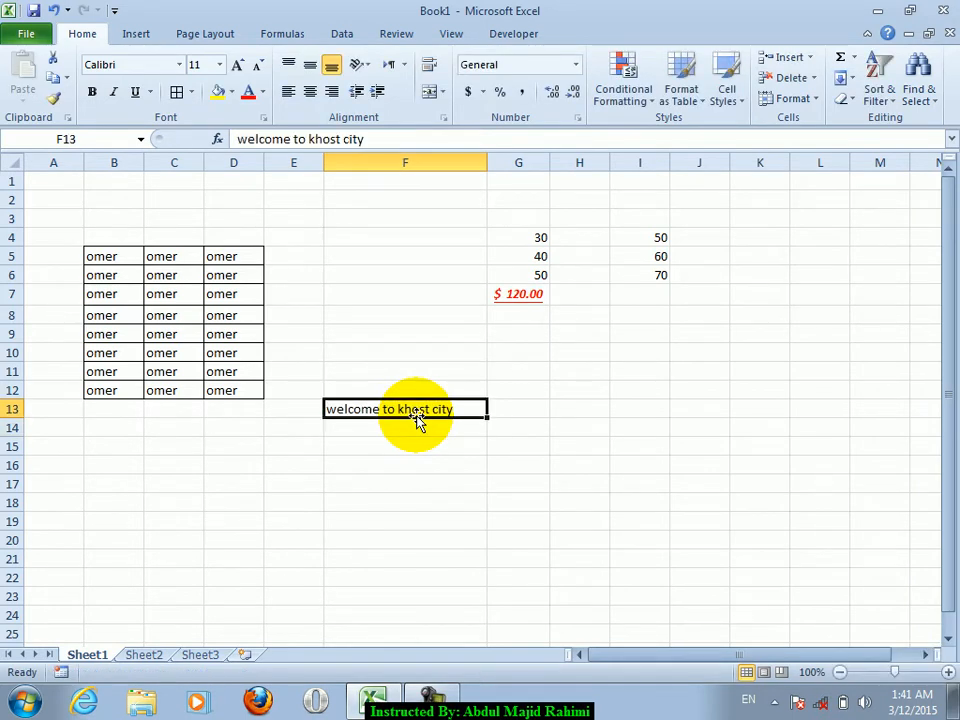
key("Right")
key("Right")
key("Right")
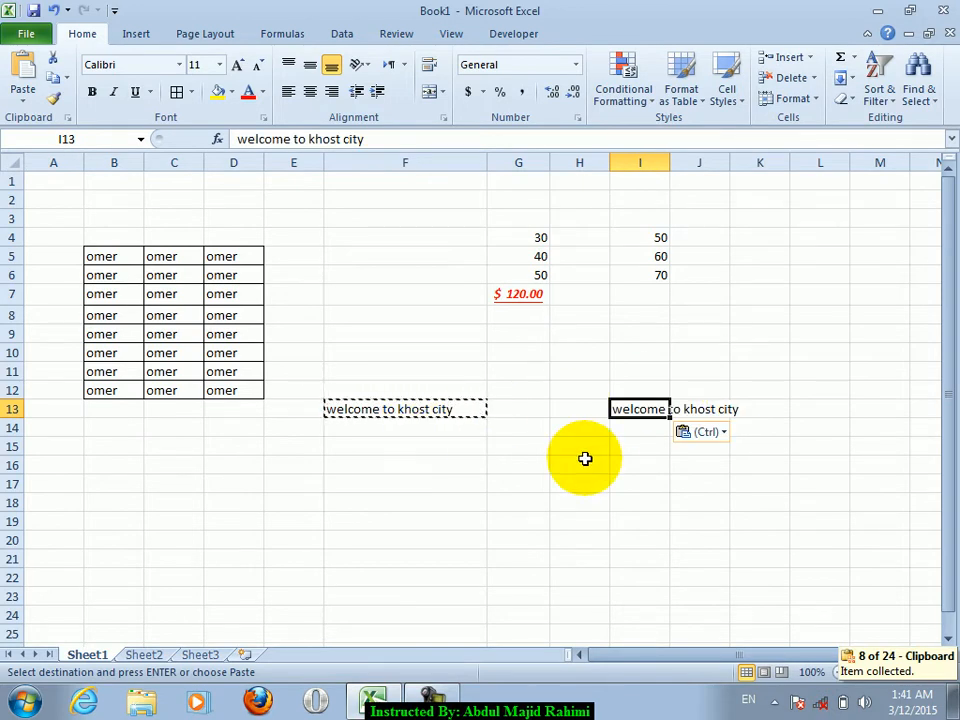
key("ctrl+z")
Paste the copied F13 text into H13 with Keep Source Column Widths, and undo the paste.
left_click(403, 416)
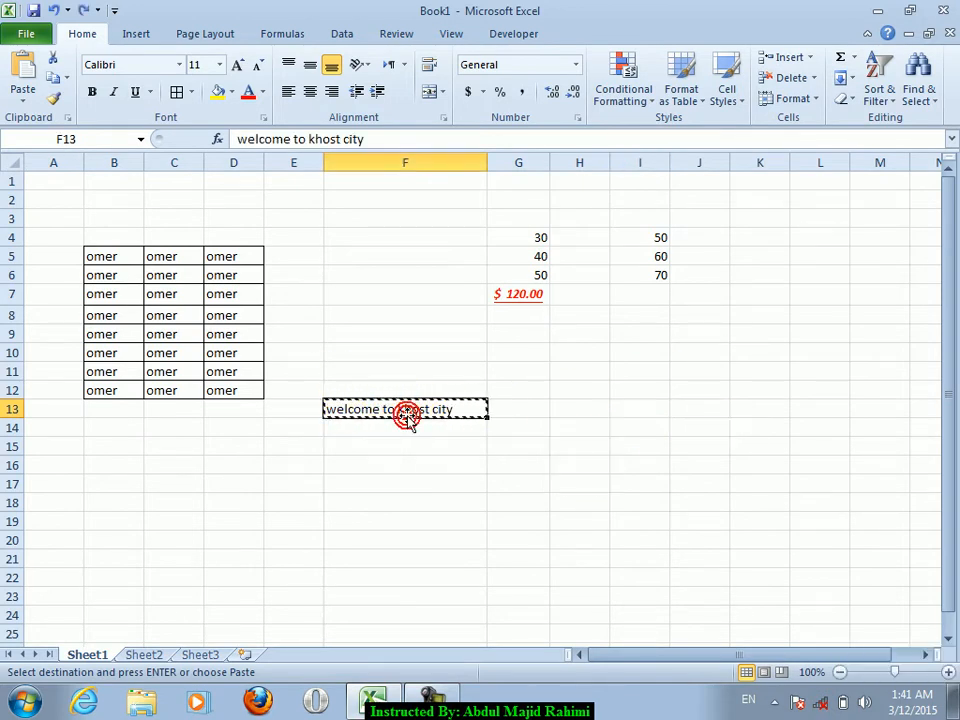
left_click(593, 404)
left_click(24, 92)
left_click(47, 168)
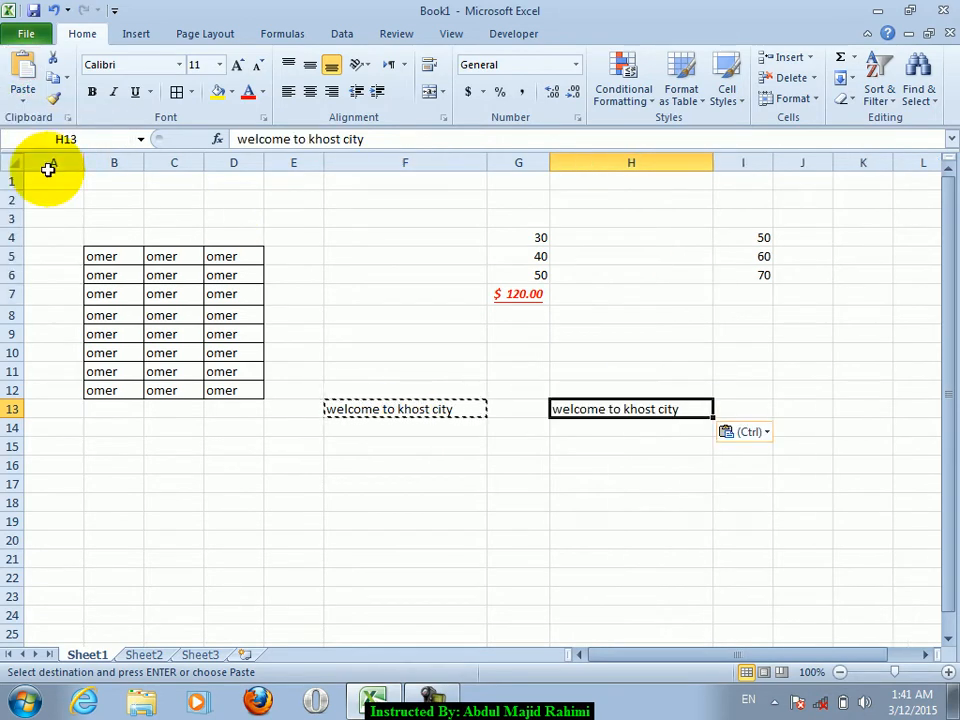
left_click(422, 394)
left_click(669, 410)
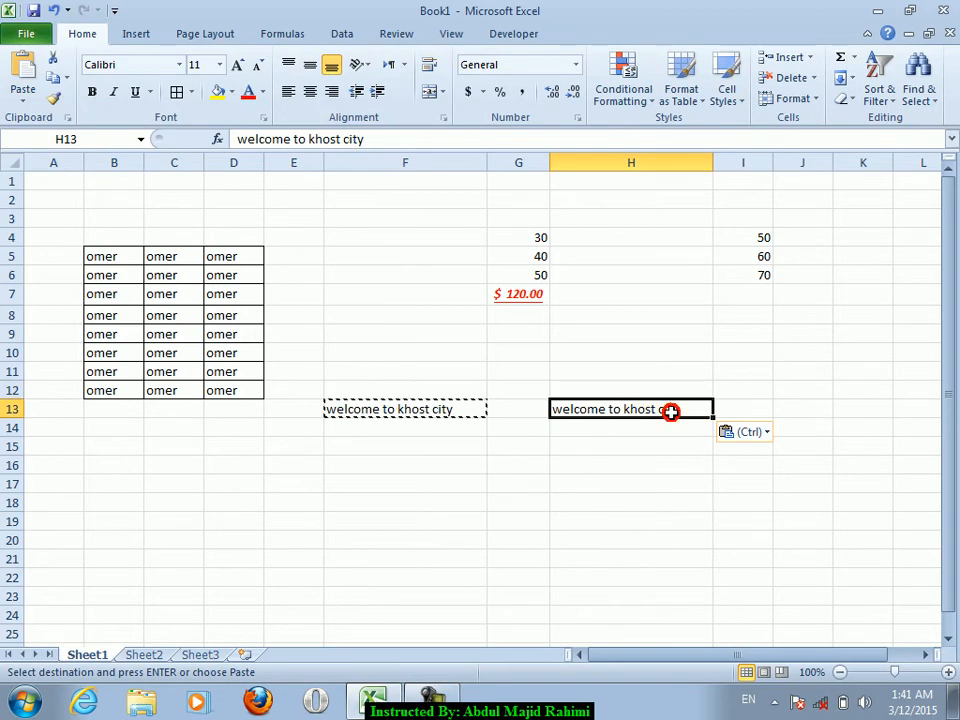
key("ctrl+z")
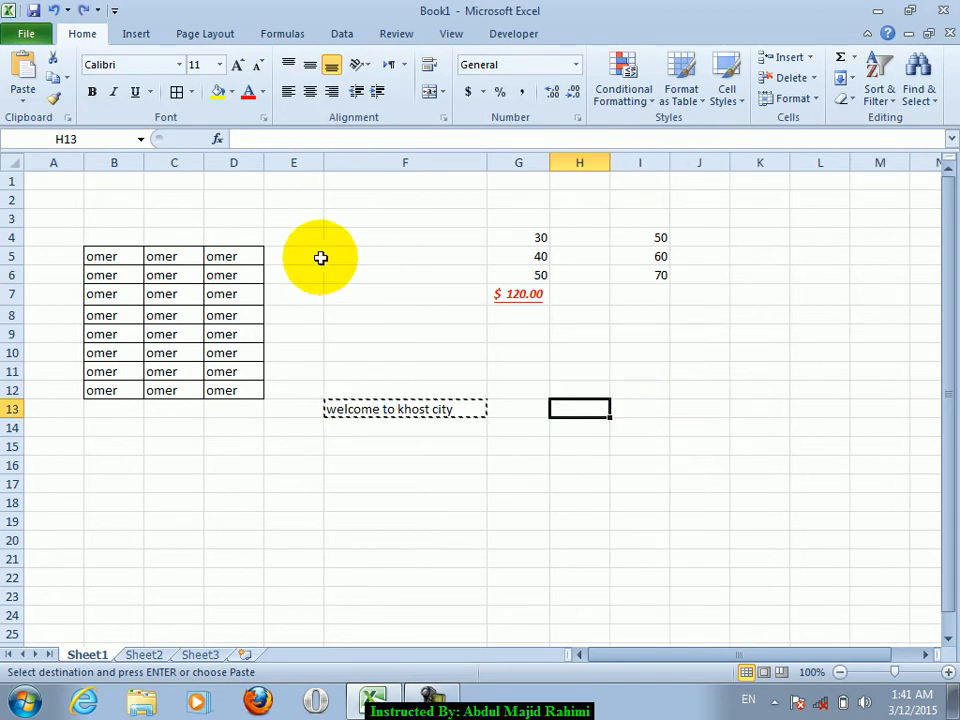
Paste the F13 text into H13 once more, and undo that paste.
left_click(22, 97)
left_click(53, 178)
left_click(310, 462)
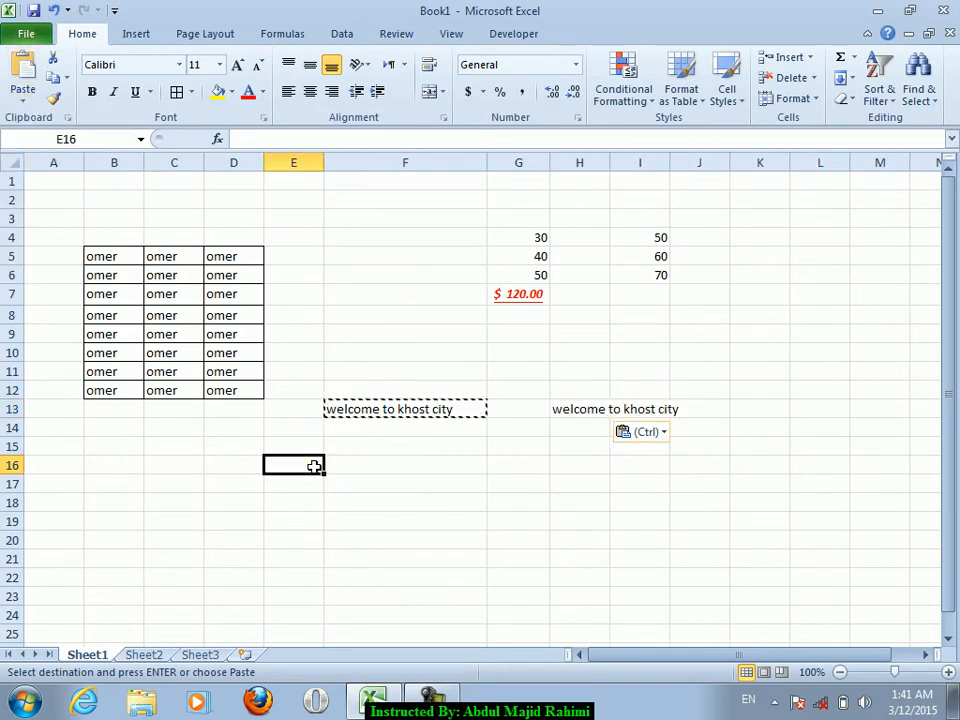
key("ctrl+z")
left_click(305, 457)
left_click(305, 457)
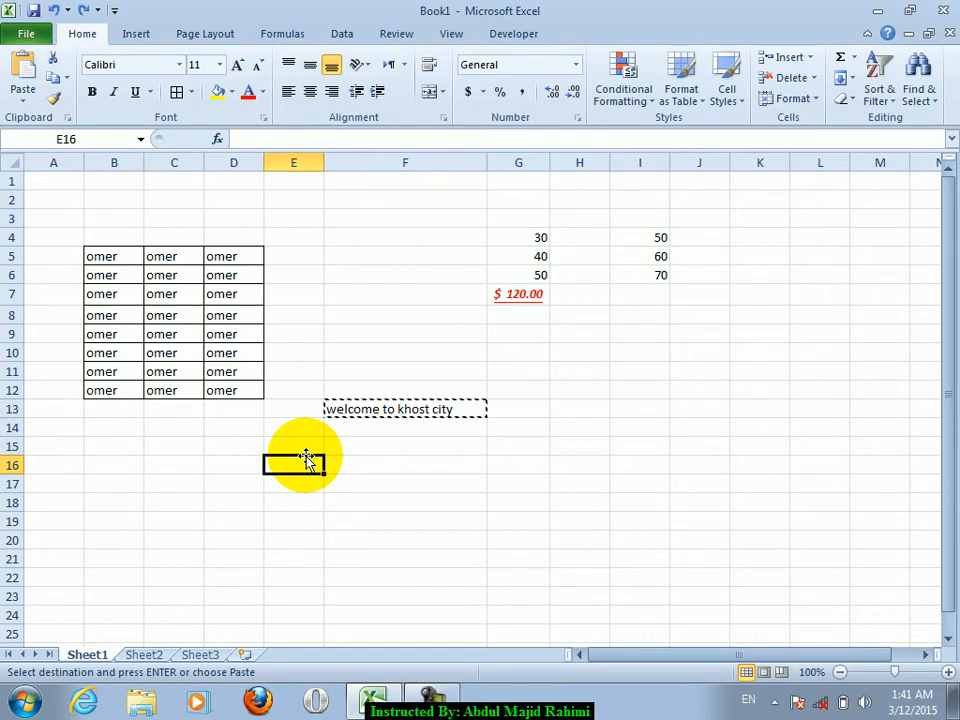
Create a new blank workbook and enter the headers Name, job and Salary in A1:C1.
key("ctrl+n")
type("Name")
key("Tab")
type("job")
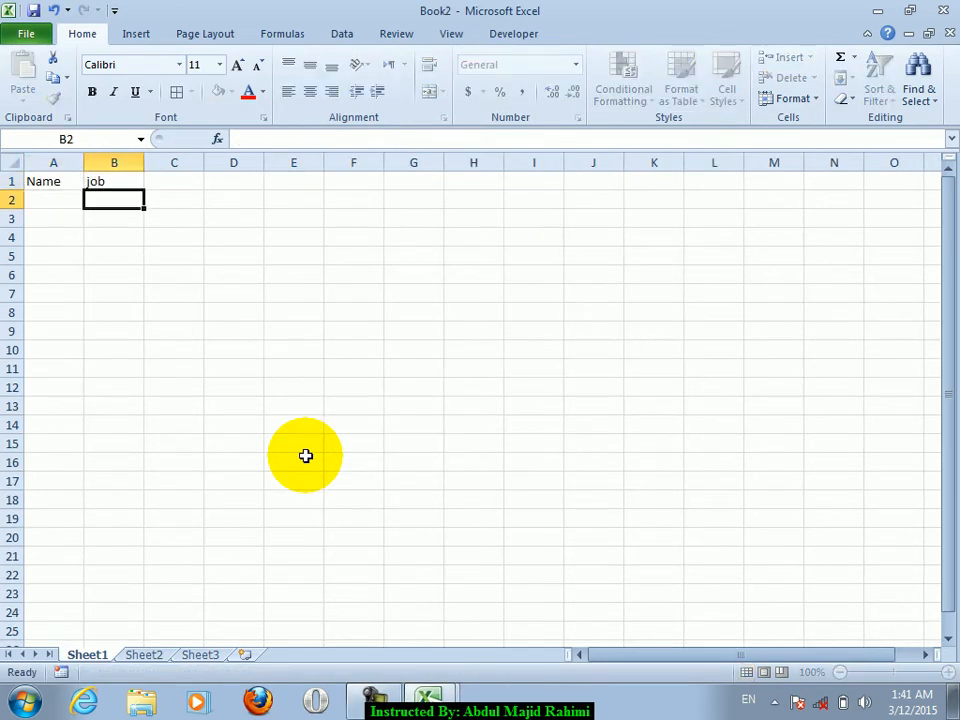
key("Tab")
type("Salary")
key("ctrl+Return")
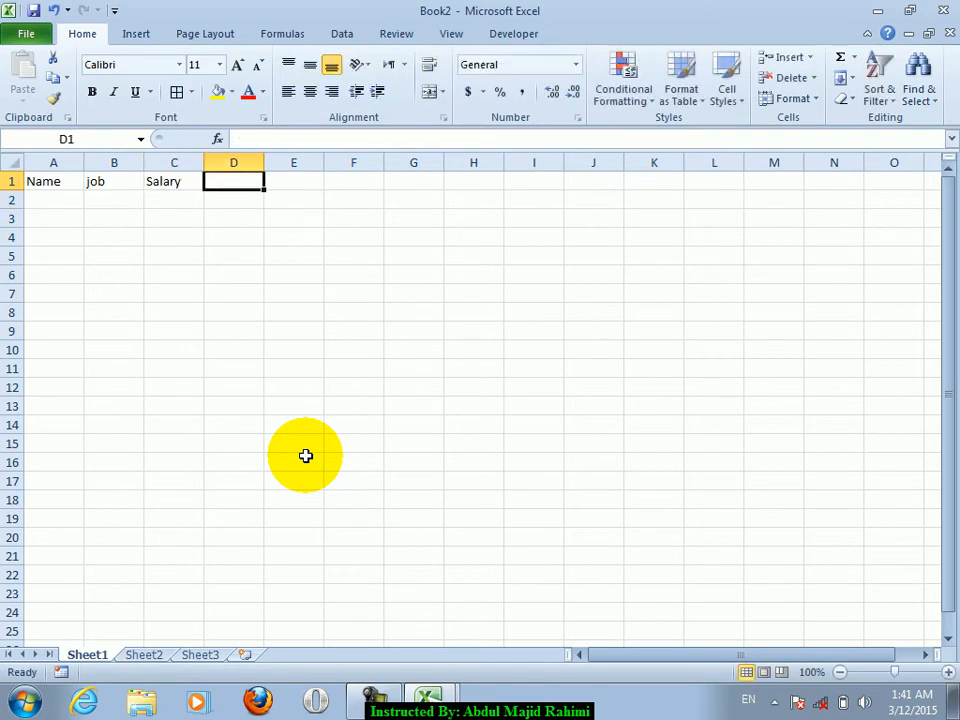
Add the headers com and Total in D1 and E1.
type("com")
key("Tab")
type("Toital")
key("Return")
key("Up")
type("Total")
key("ctrl+Return")
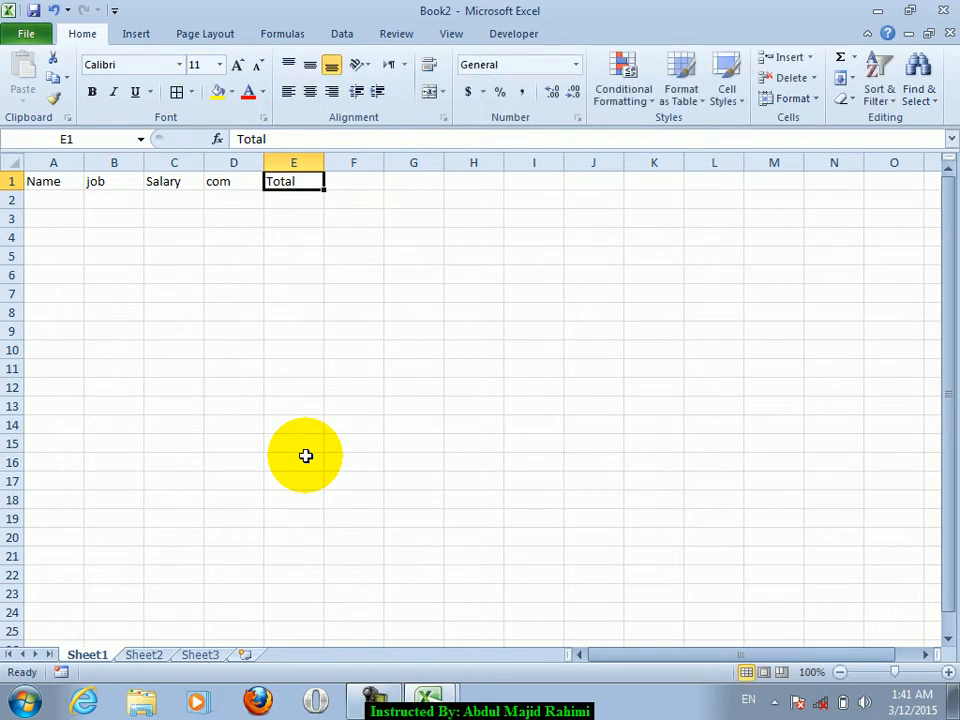
Copy the header row A1:E1 and paste it transposed as a column starting at F7.
key("shift+Left")
key("shift+Left")
key("shift+Left")
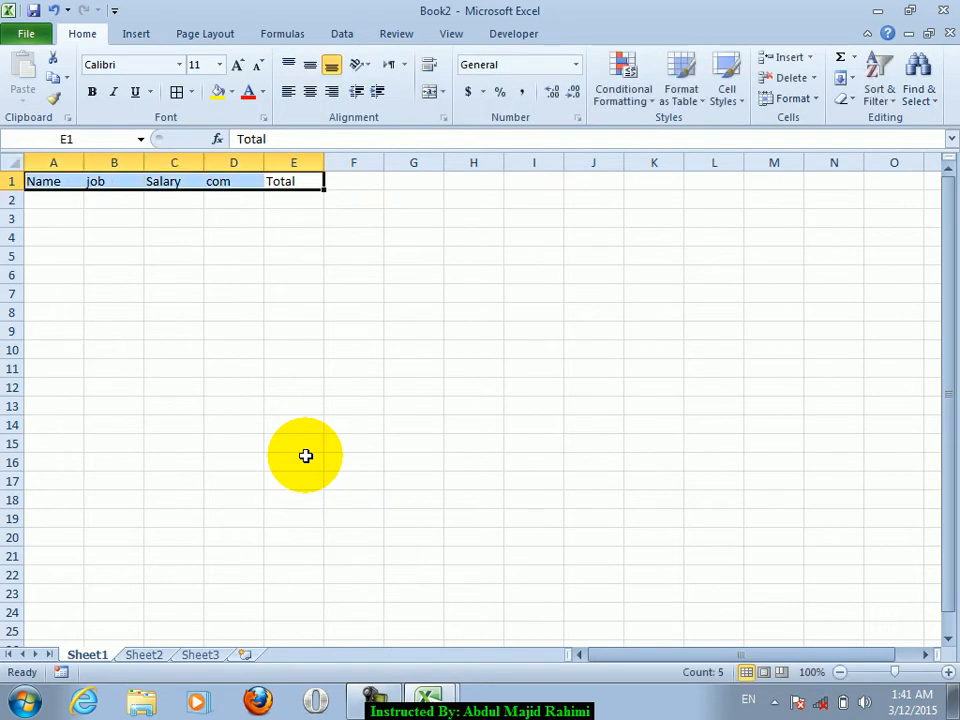
key("ctrl+c")
key("Down")
key("Down")
key("Down")
key("Down")
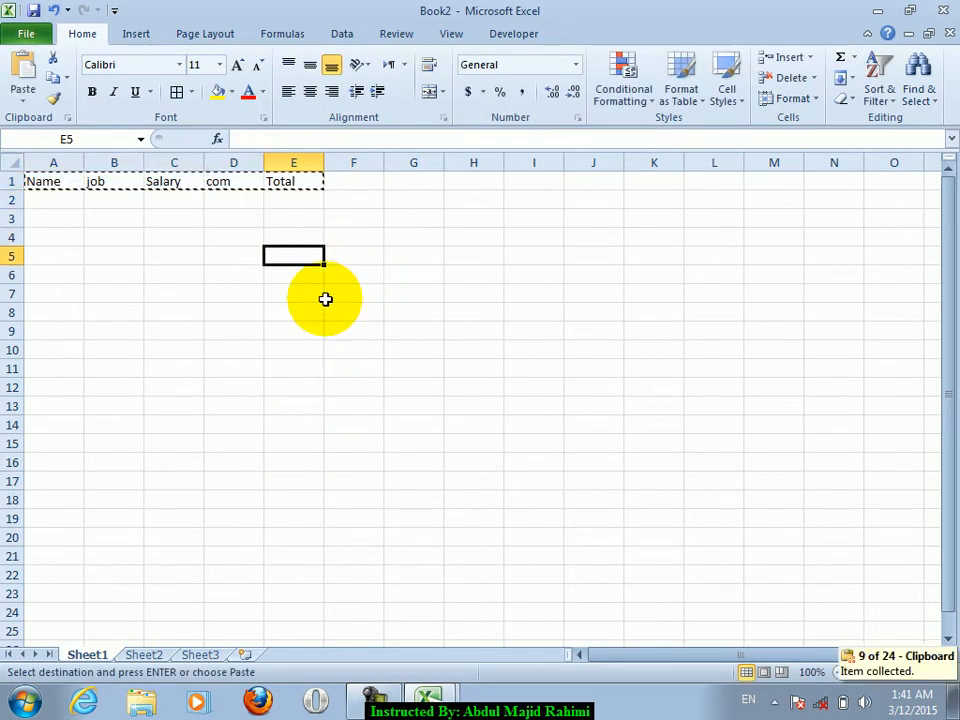
left_click(326, 297)
left_click(24, 92)
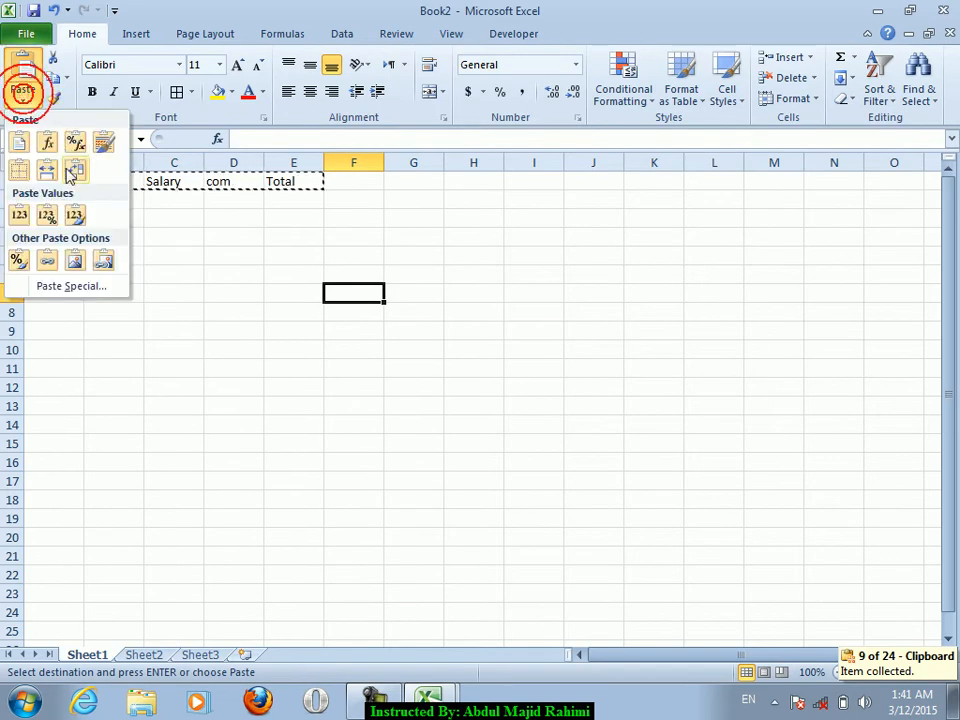
left_click(72, 170)
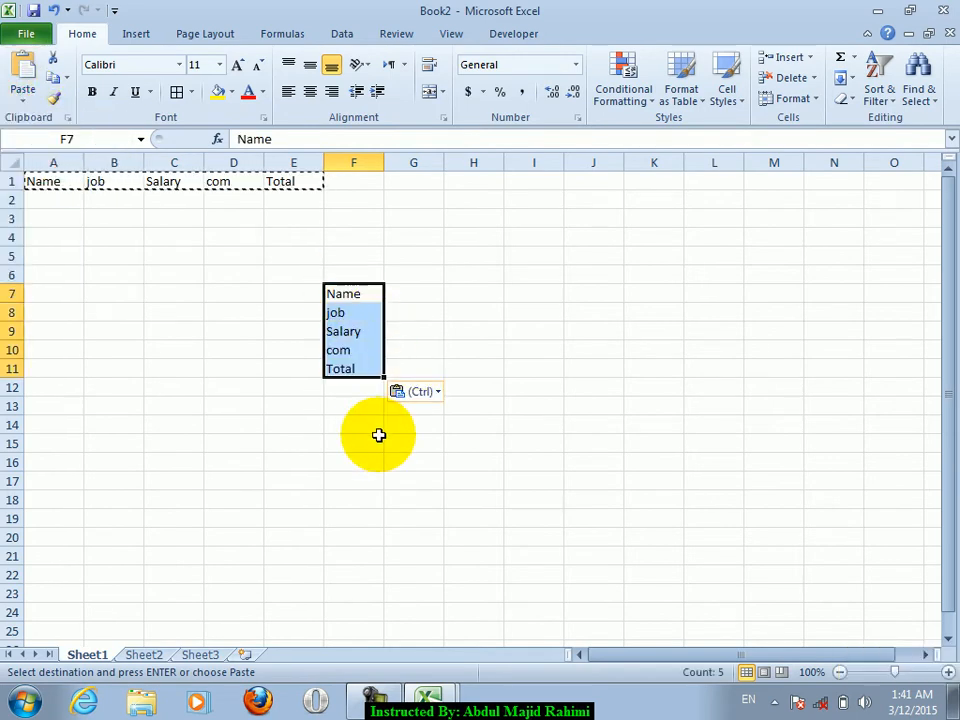
Copy the vertical headers F7:F11, paste them transposed as a row starting at G2, and undo the paste.
key("ctrl+c")
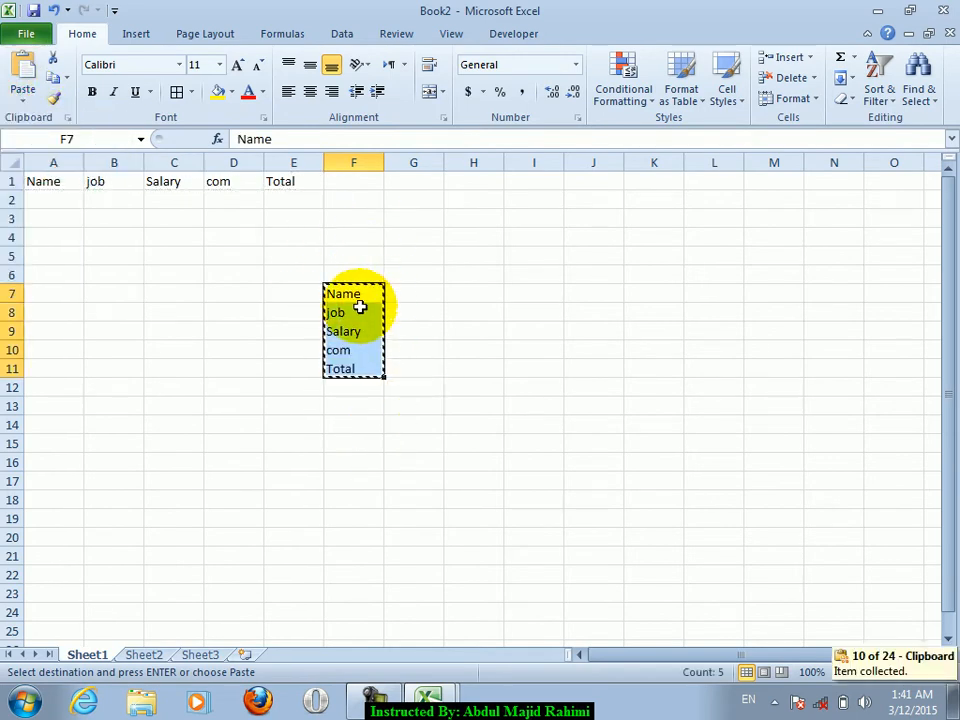
left_click(432, 199)
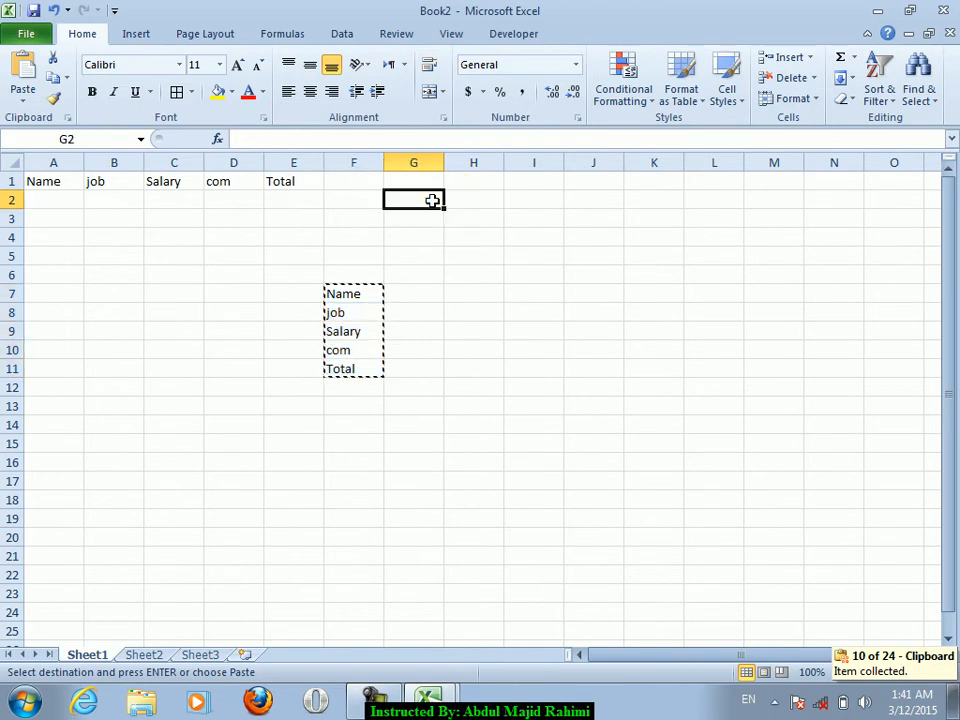
left_click(28, 92)
left_click(75, 170)
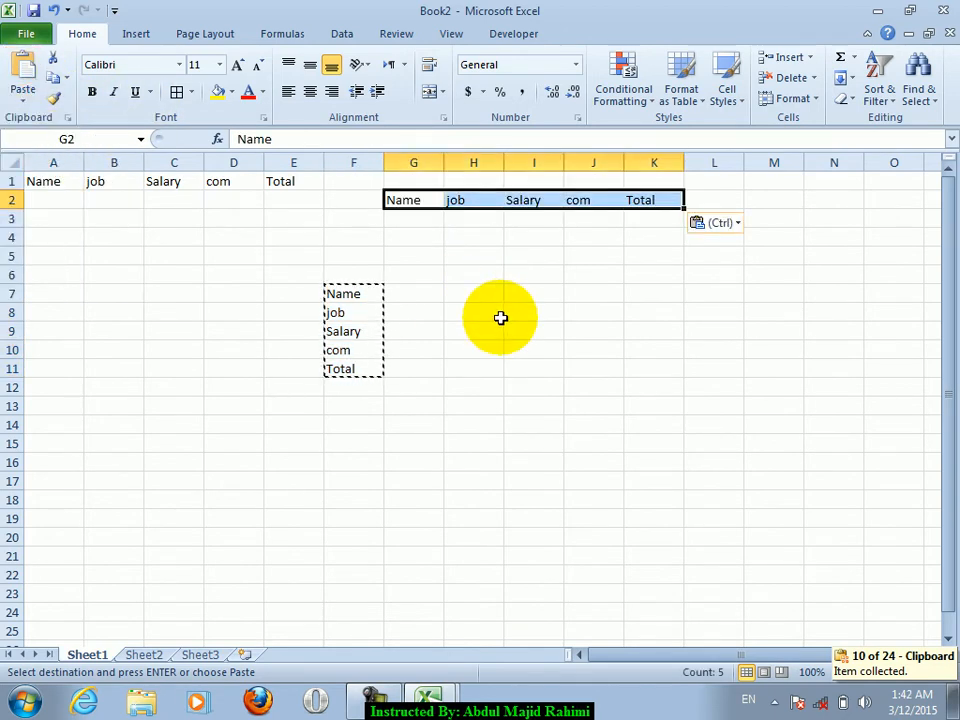
key("ctrl+z")
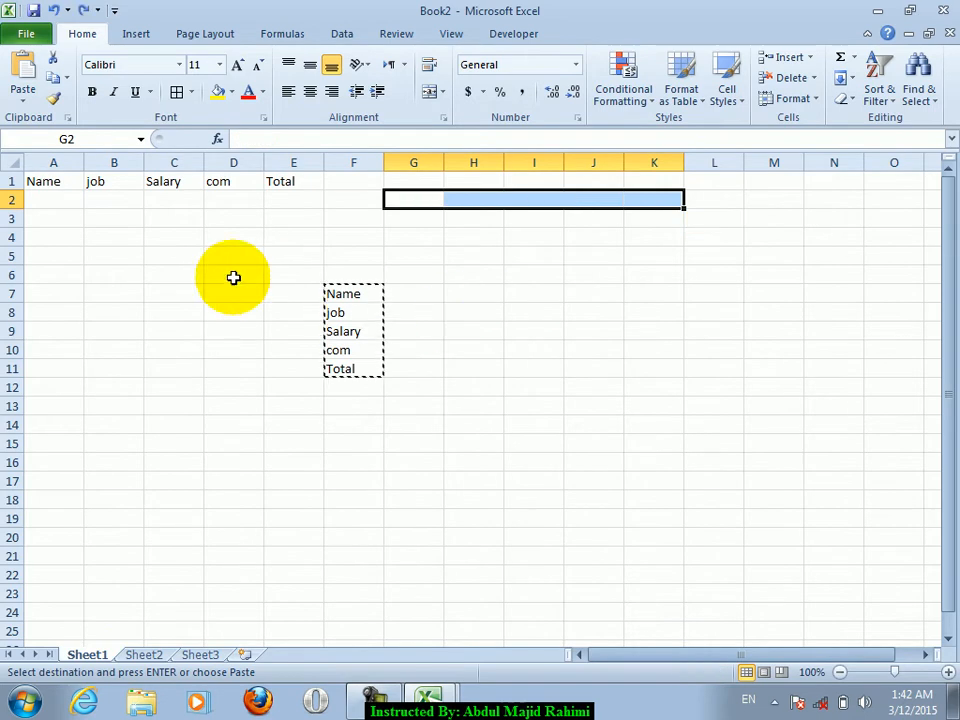
left_click(18, 100)
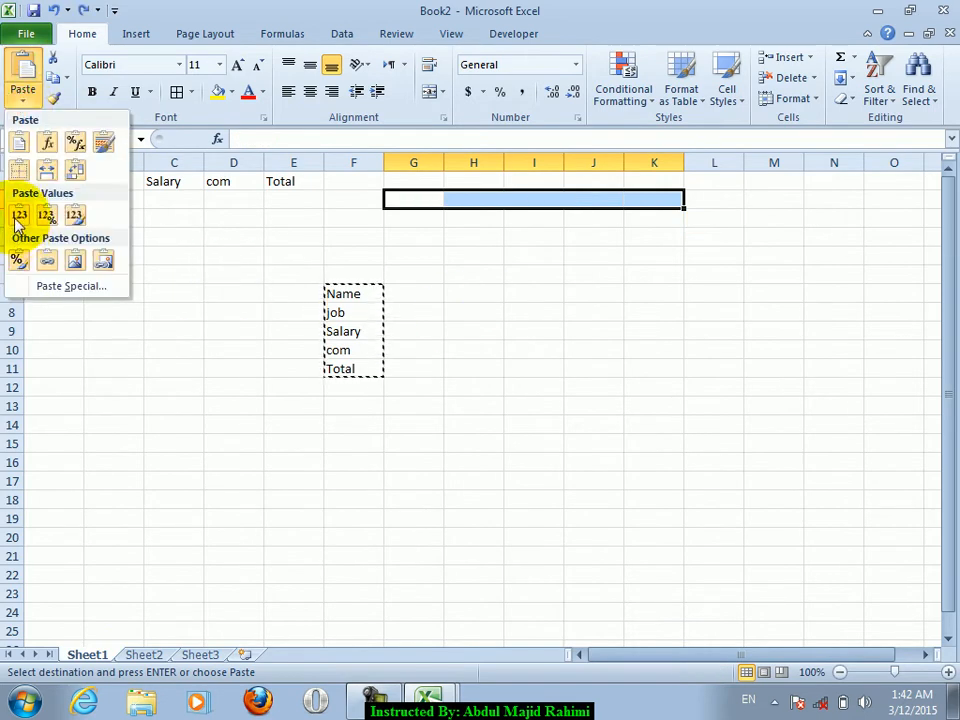
left_click(228, 322)
key("Up")
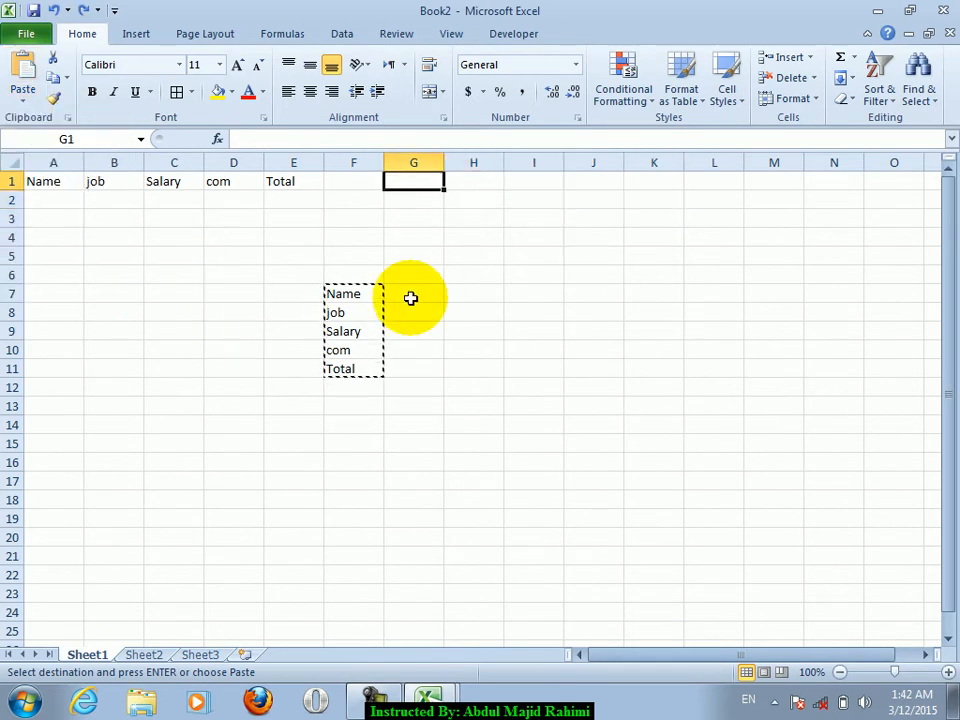
Fill every cell of the range B9:D14 with the same sample first name.
left_click_drag(109, 334, 219, 482)
type("omer")
key("Return")
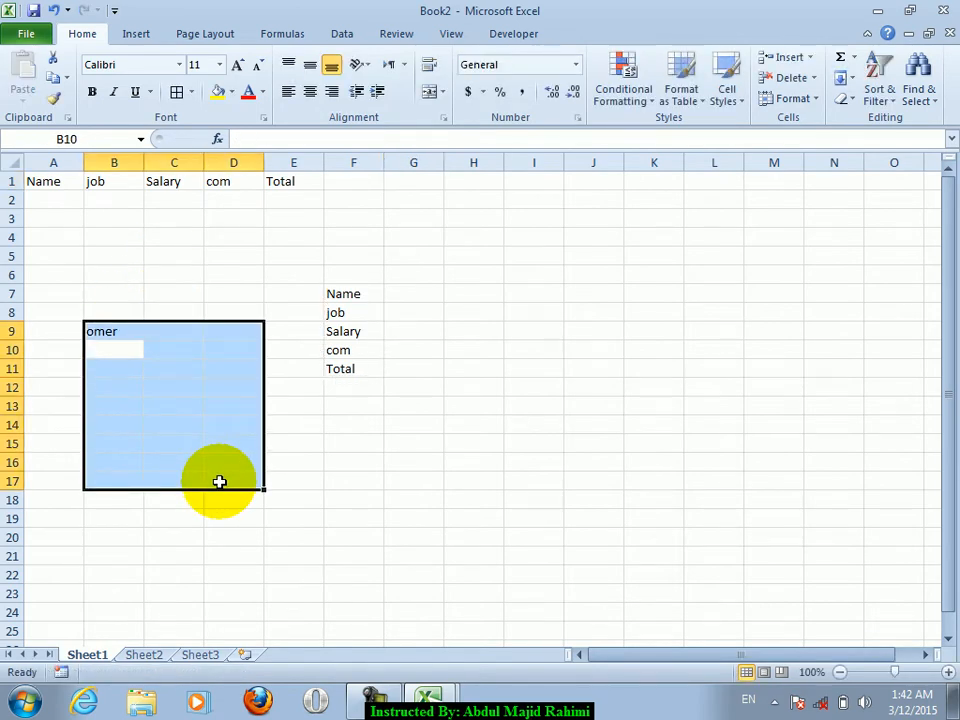
key("Up")
key("shift+Right")
key("shift+Right")
key("shift+Down")
key("shift+Down")
key("shift+Down")
key("shift+Down")
key("shift+Down")
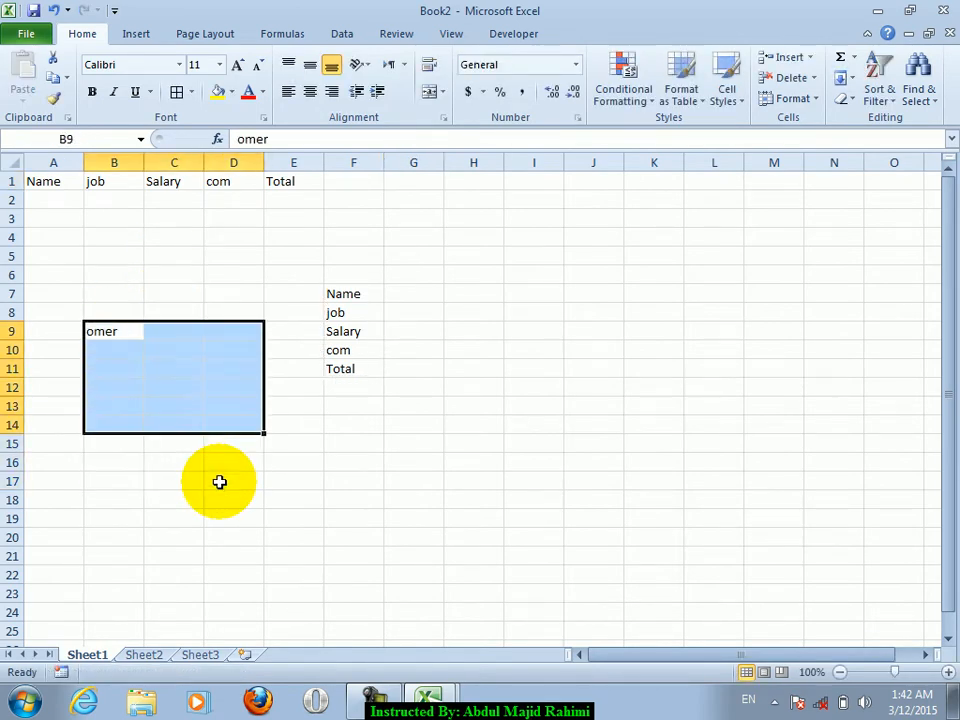
type("omer")
key("ctrl+Return")
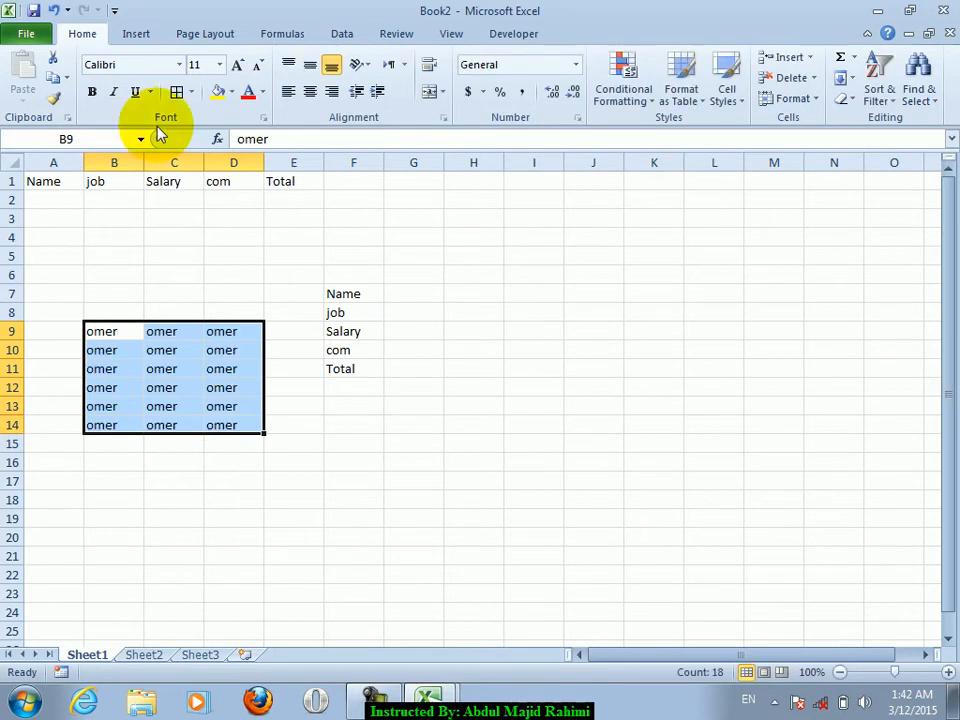
Format B9:D14 with a yellow fill and red, bold, italic, underlined text.
left_click(218, 91)
left_click(248, 91)
left_click(191, 92)
left_click(92, 91)
left_click(113, 91)
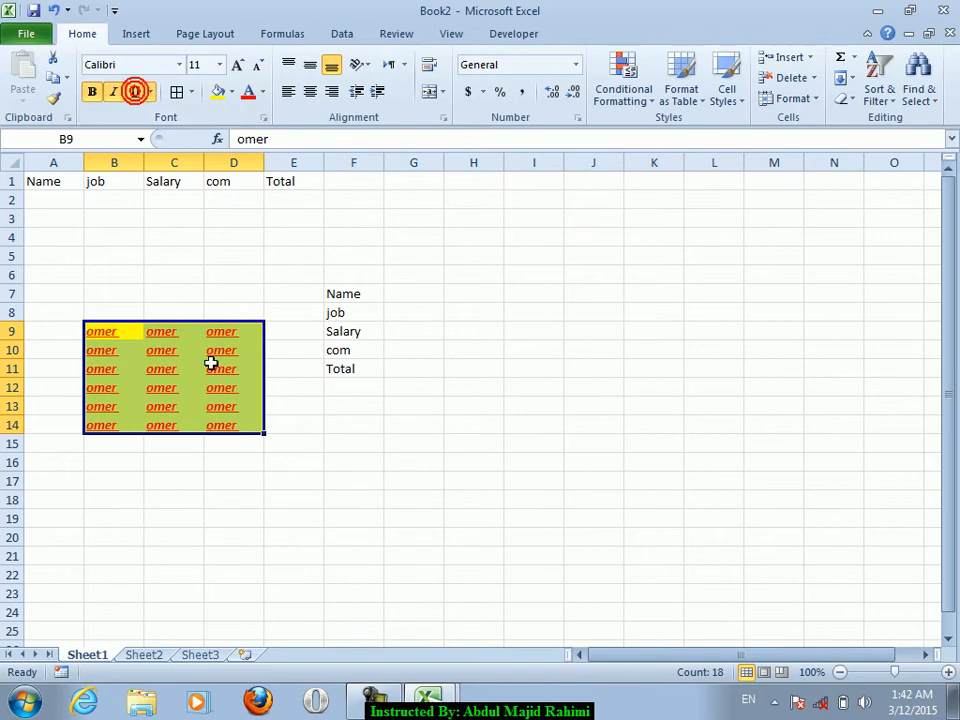
Copy the formatted block B9:D14, paste only its values starting at I14, and undo the paste.
key("ctrl+c")
left_click(540, 423)
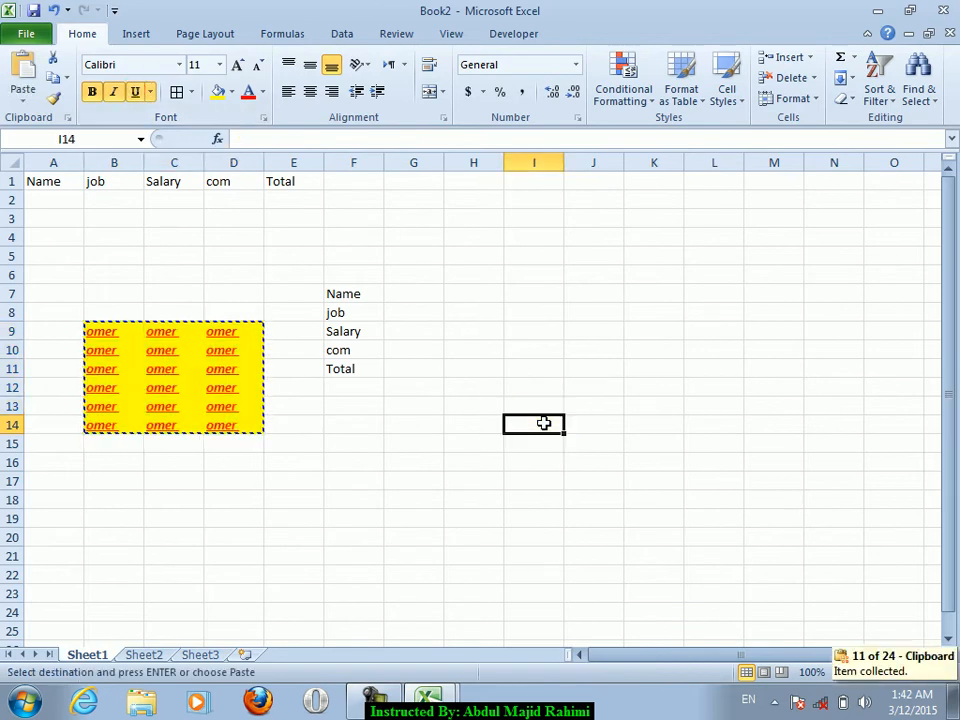
left_click(23, 98)
left_click(17, 210)
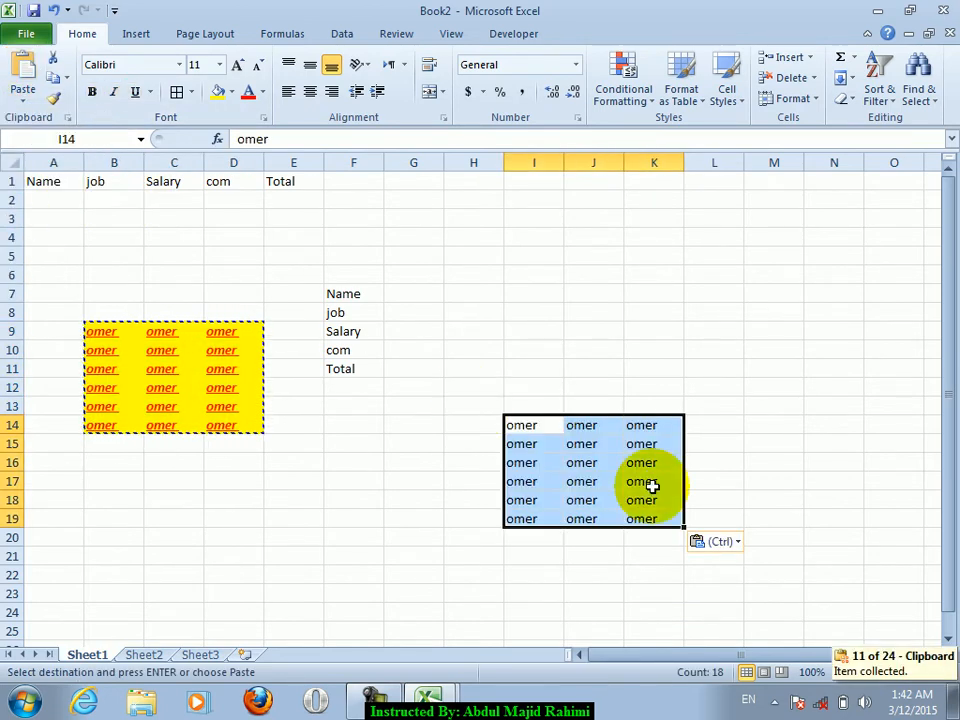
key("ctrl+z")
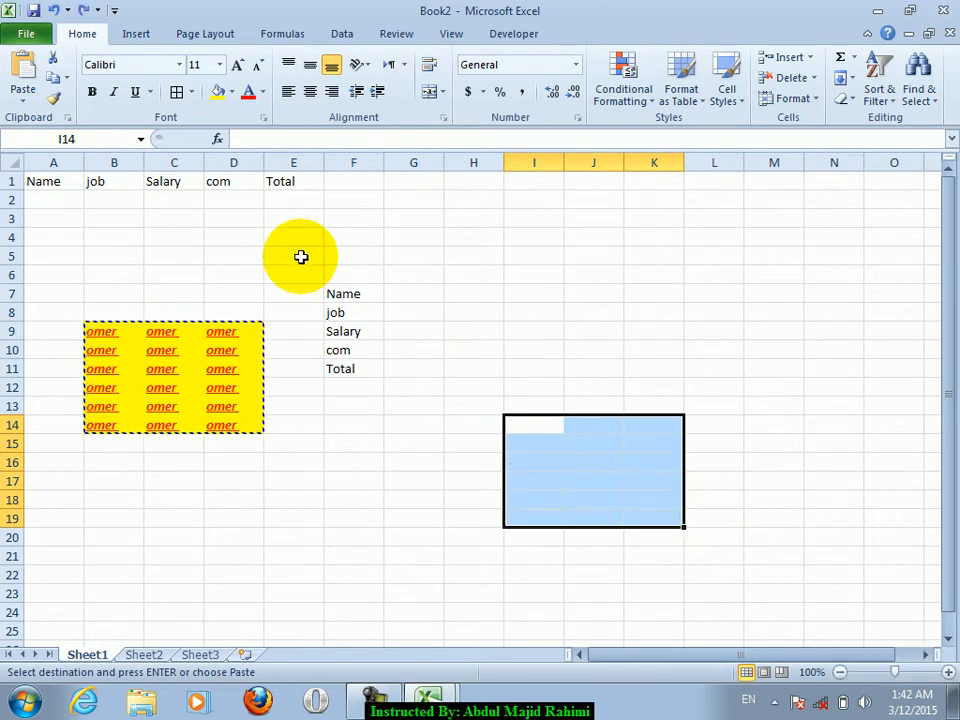
Preview the Values & Number Formatting paste option without applying it, and switch to the Book1 workbook.
left_click(23, 100)
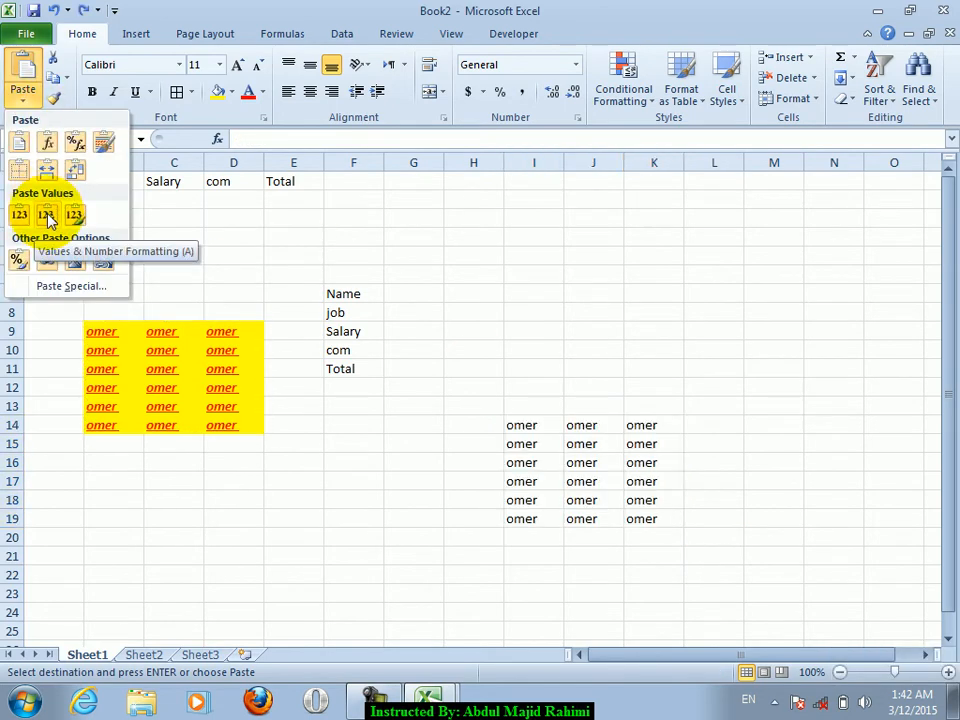
key("Escape")
left_click(410, 695)
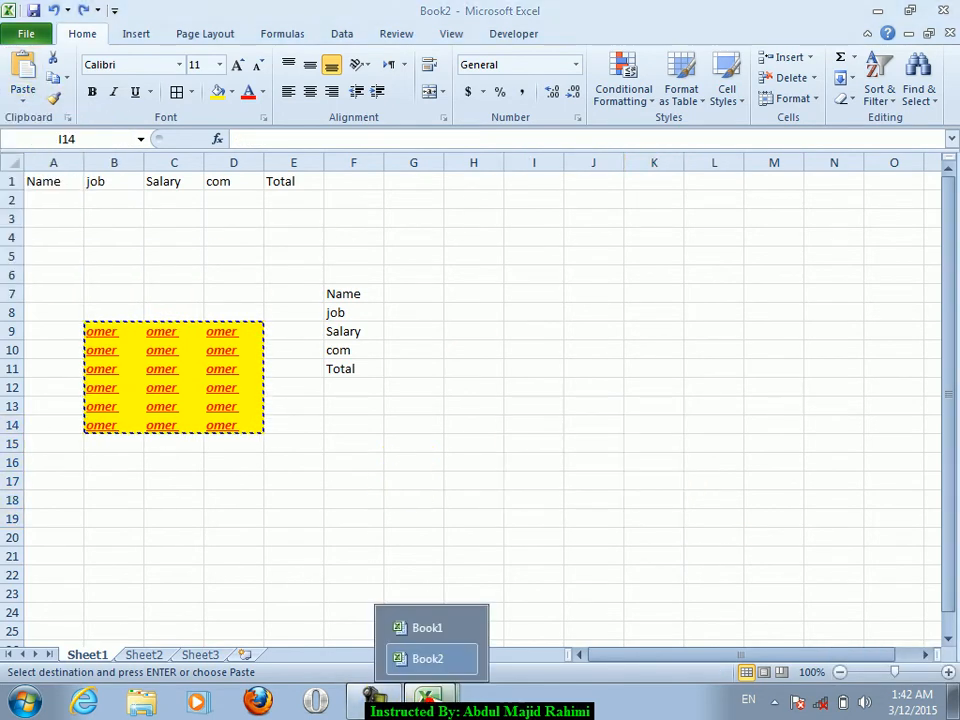
left_click(436, 656)
left_click(428, 697)
left_click(427, 627)
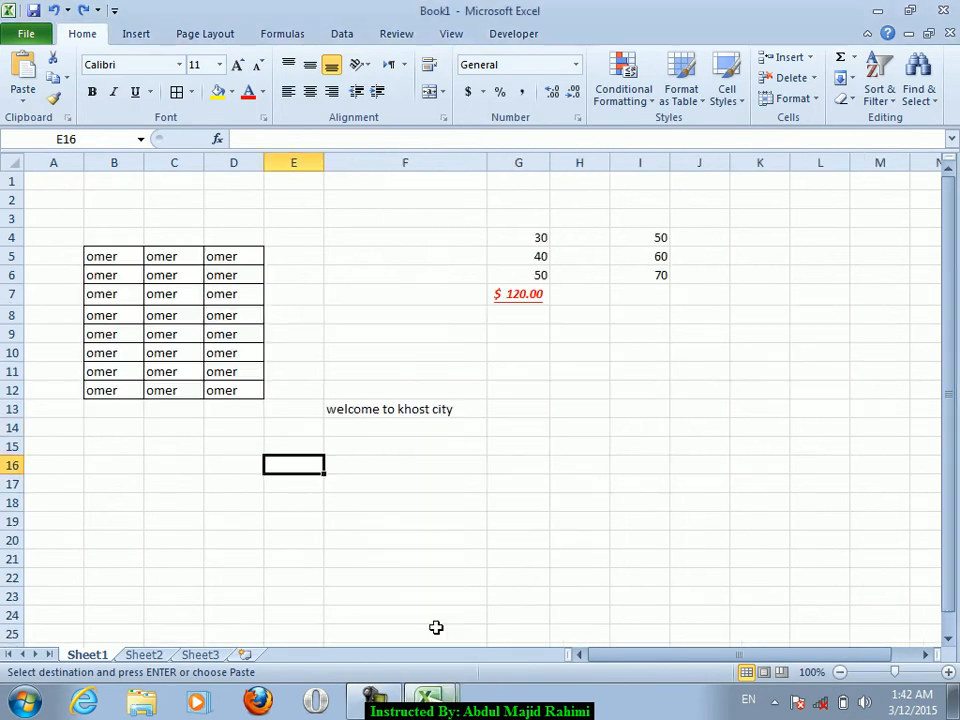
Copy the formatted total in G7 and paste it into I7 using Values & Number Formatting.
left_click(520, 293)
key("ctrl+c")
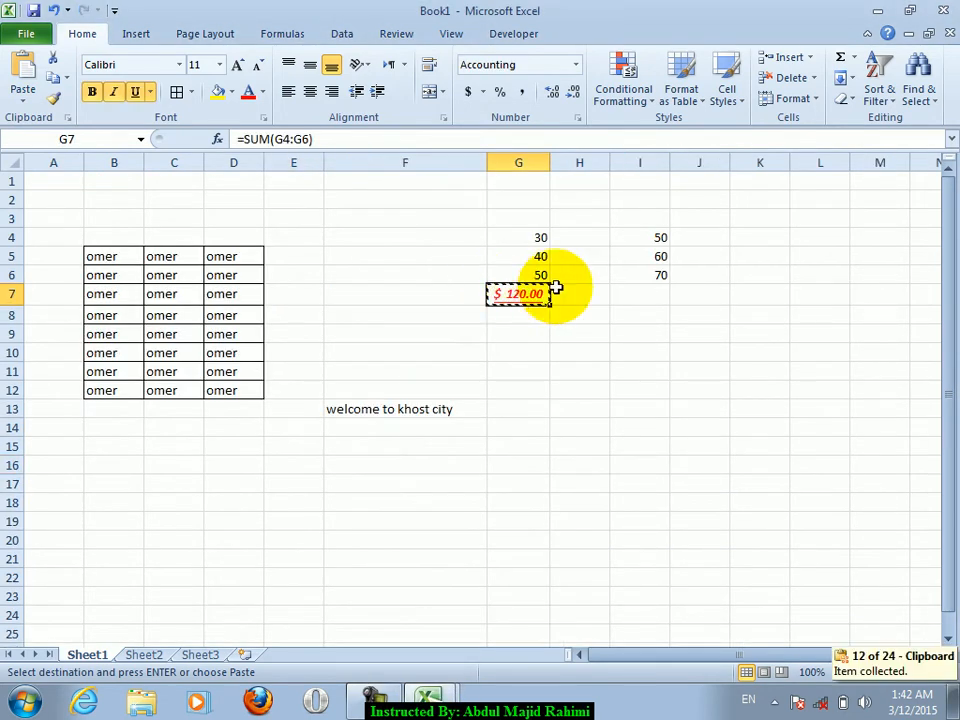
left_click(632, 290)
left_click(28, 92)
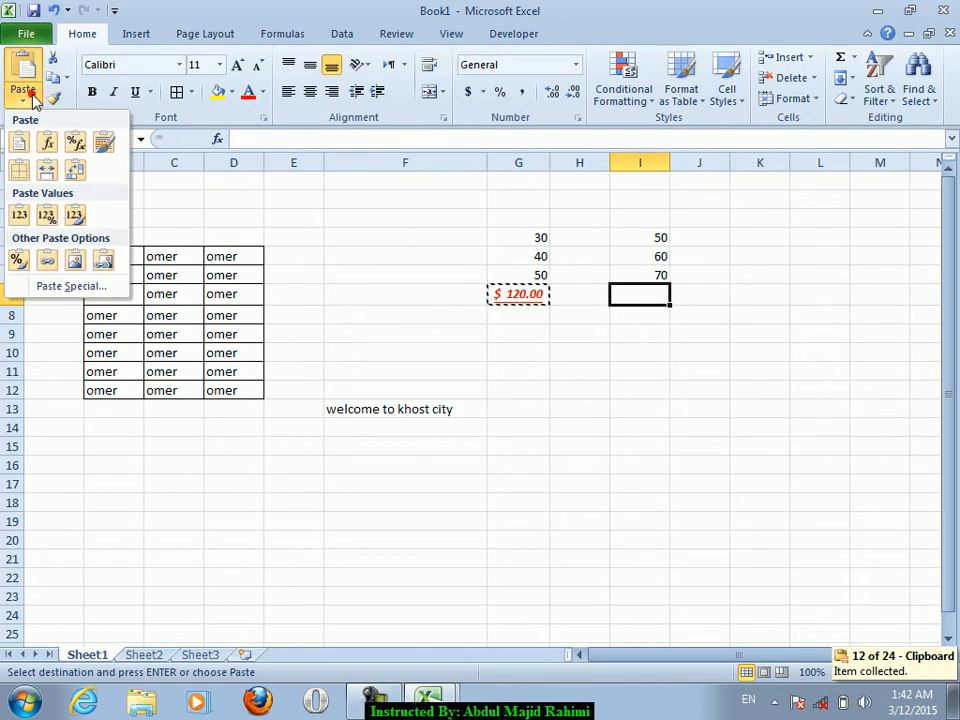
left_click(46, 214)
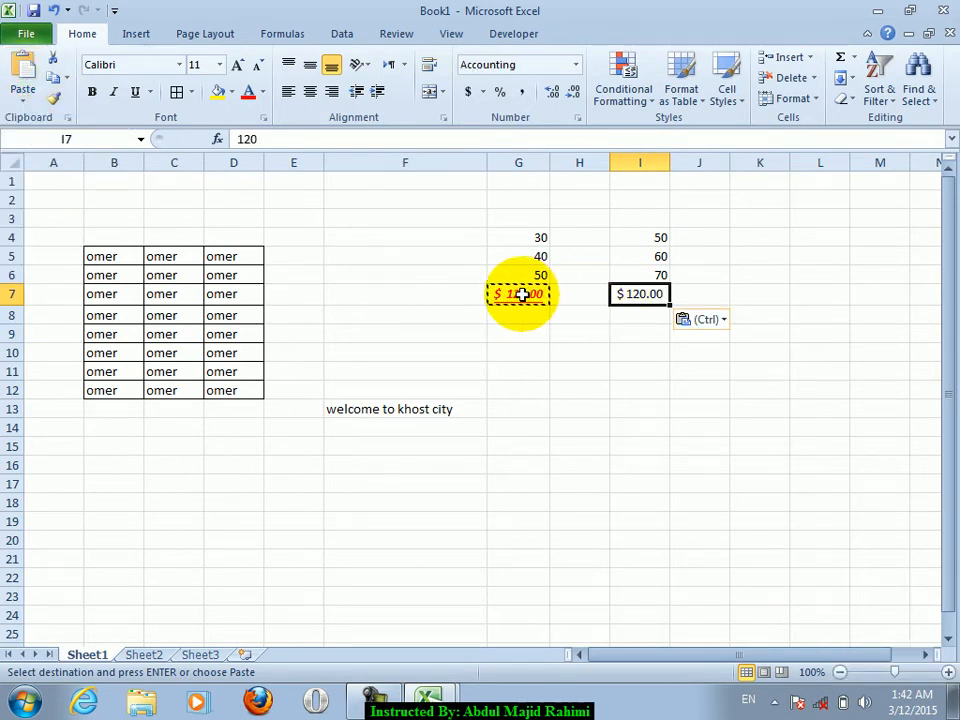
left_click(645, 294)
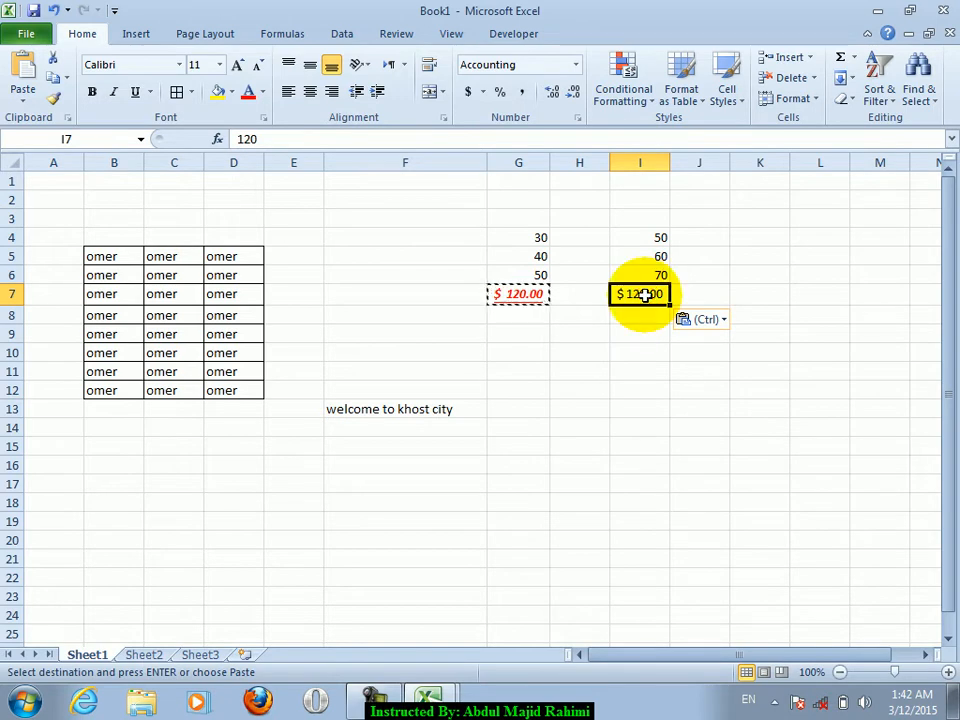
Paste the copied G7 total into I7 again using Values & Source Formatting.
left_click(22, 96)
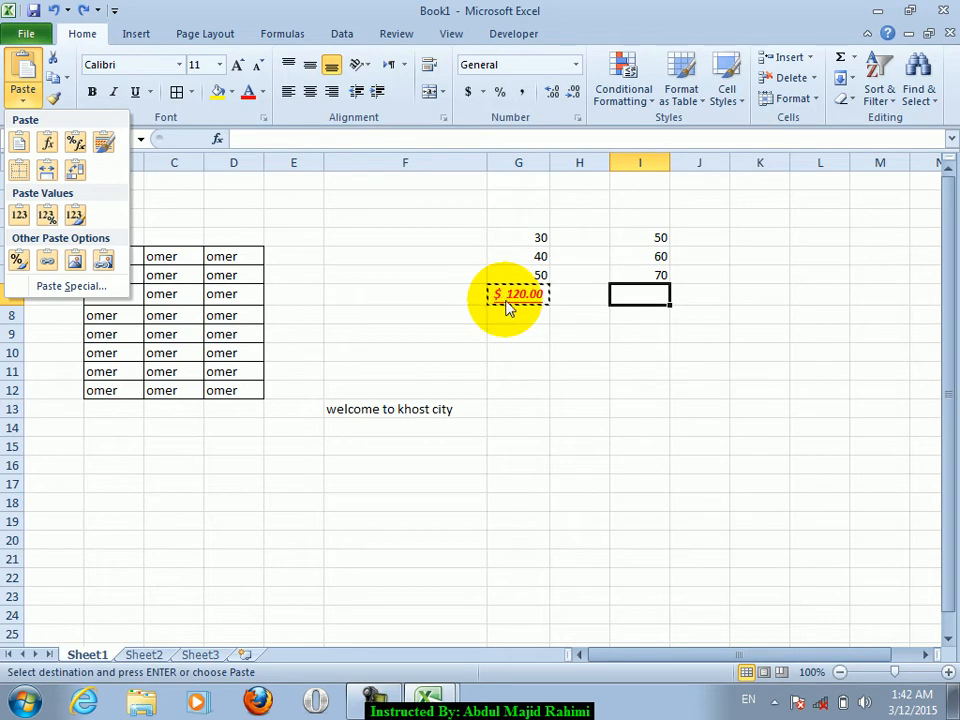
left_click(77, 214)
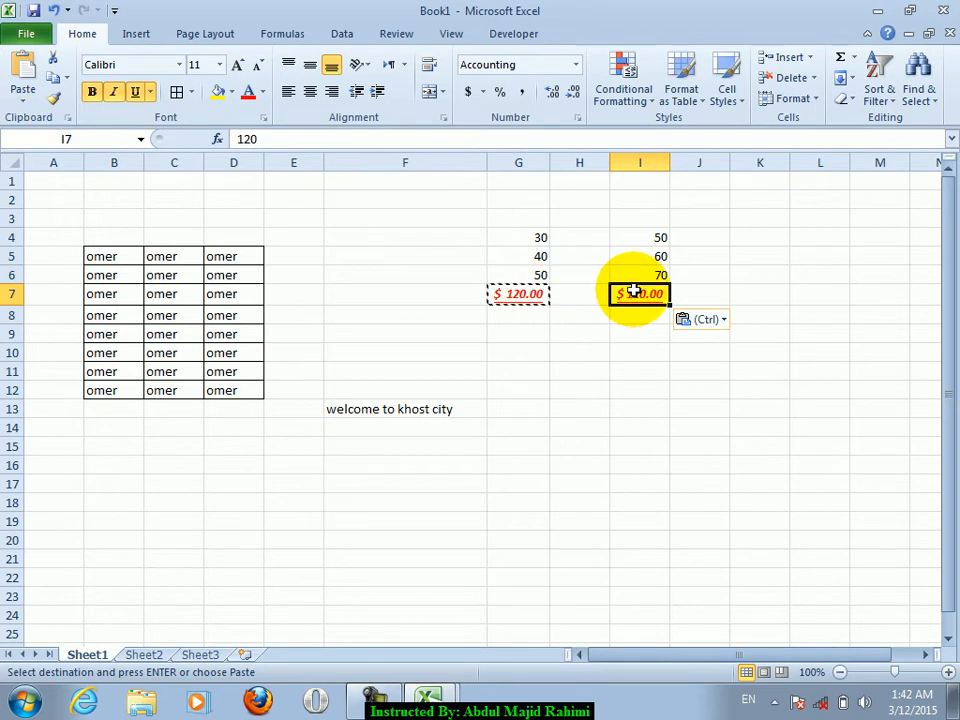
left_click(24, 92)
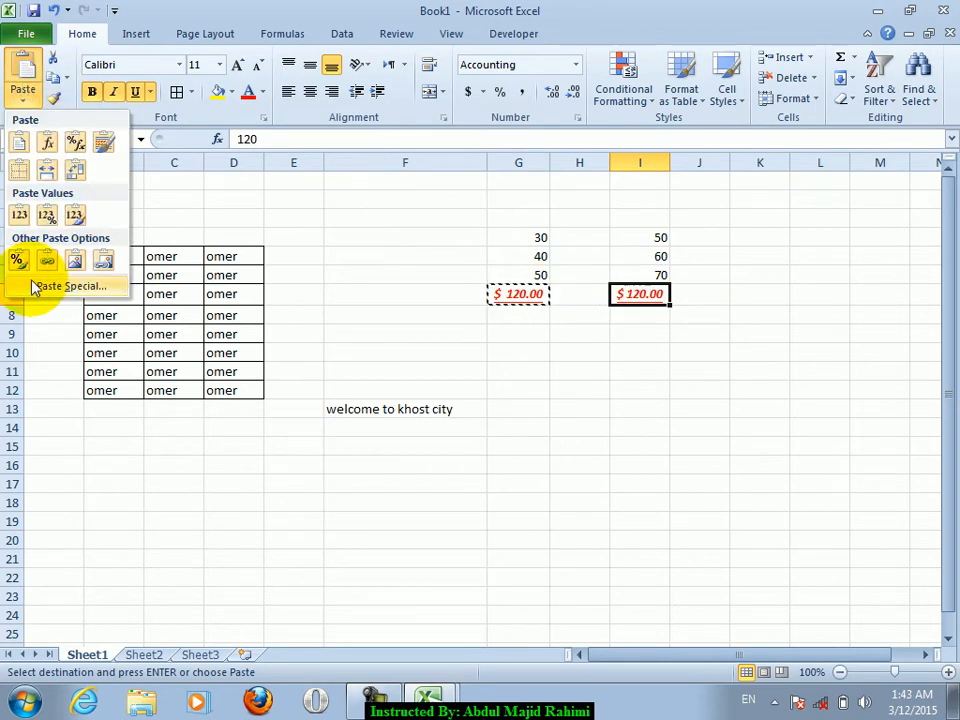
left_click(225, 356)
Format the bordered table B5:D12 with a yellow fill and bold, italic, underlined text.
left_click(113, 256)
left_click_drag(113, 256, 225, 388)
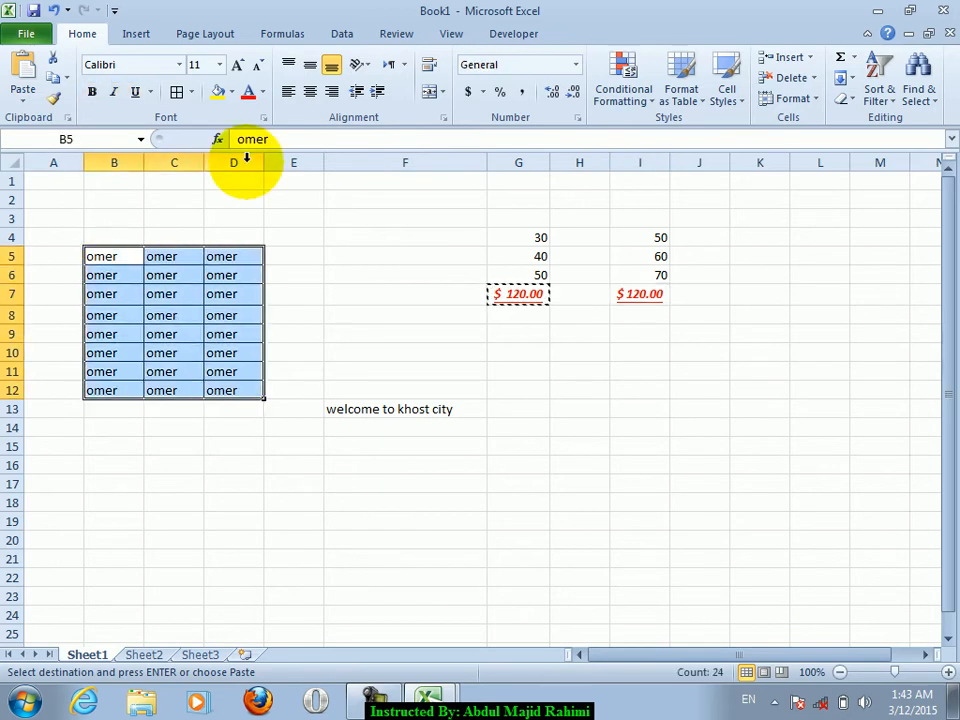
left_click(219, 92)
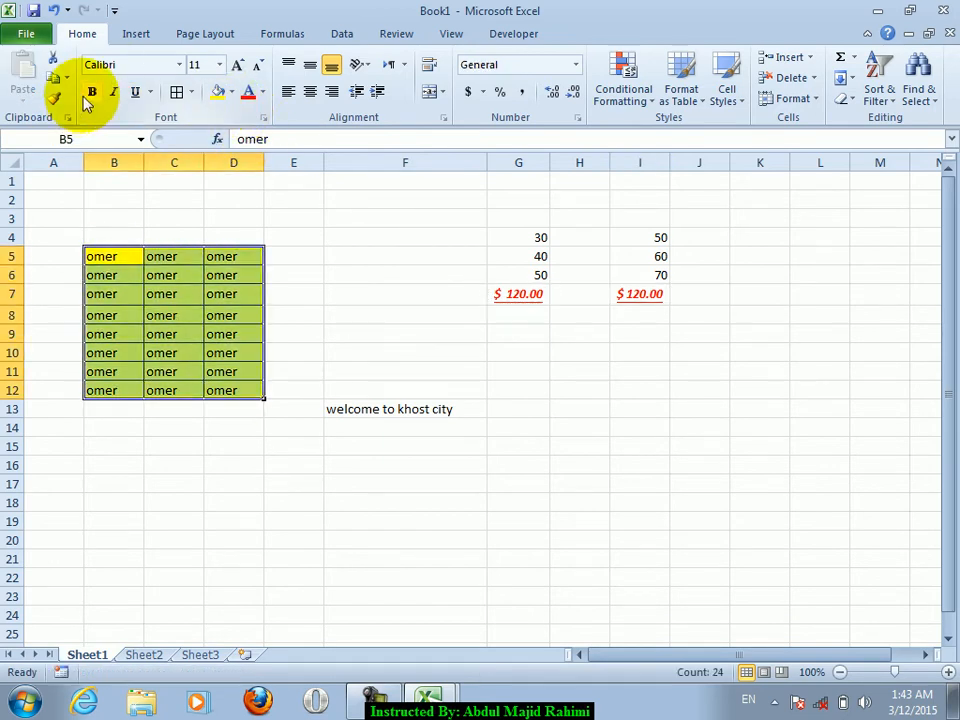
left_click(91, 92)
left_click(113, 92)
left_click(133, 92)
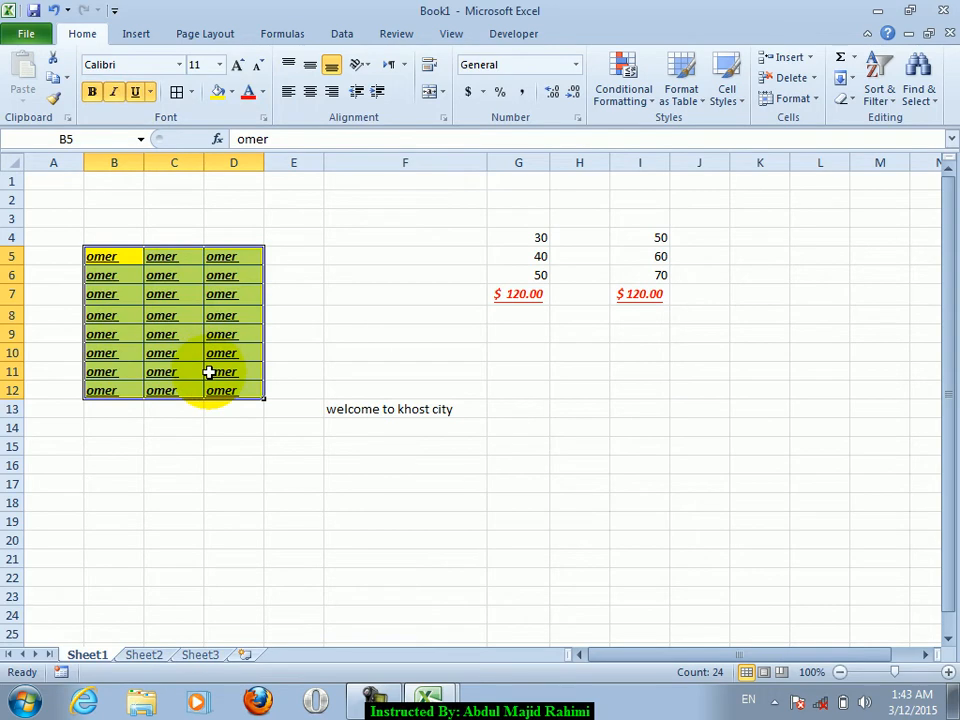
Copy the table B5:D12, paste only its formatting starting at H14, and undo the paste.
key("ctrl+c")
left_click(574, 424)
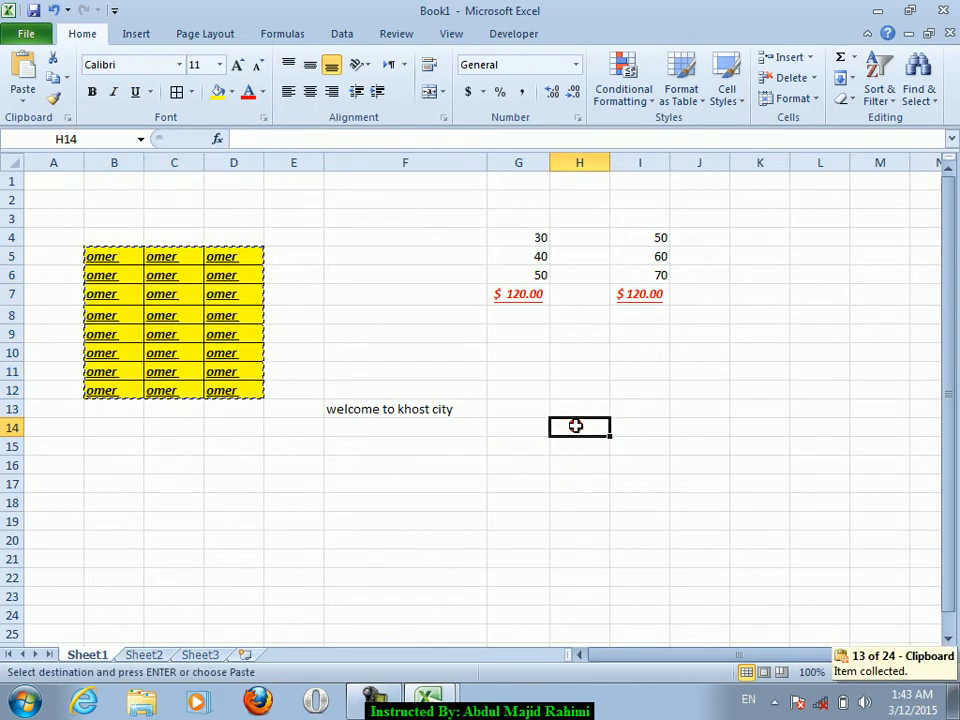
left_click(22, 98)
left_click(18, 255)
left_click(711, 516)
left_click(654, 445)
left_click(604, 444)
left_click(647, 484)
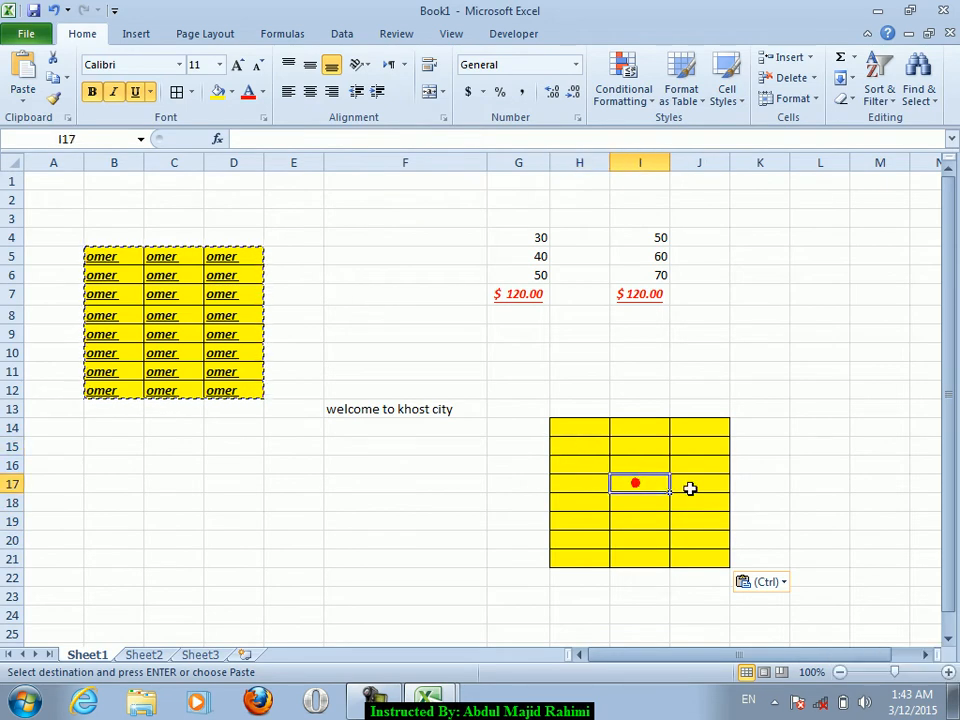
left_click(702, 490)
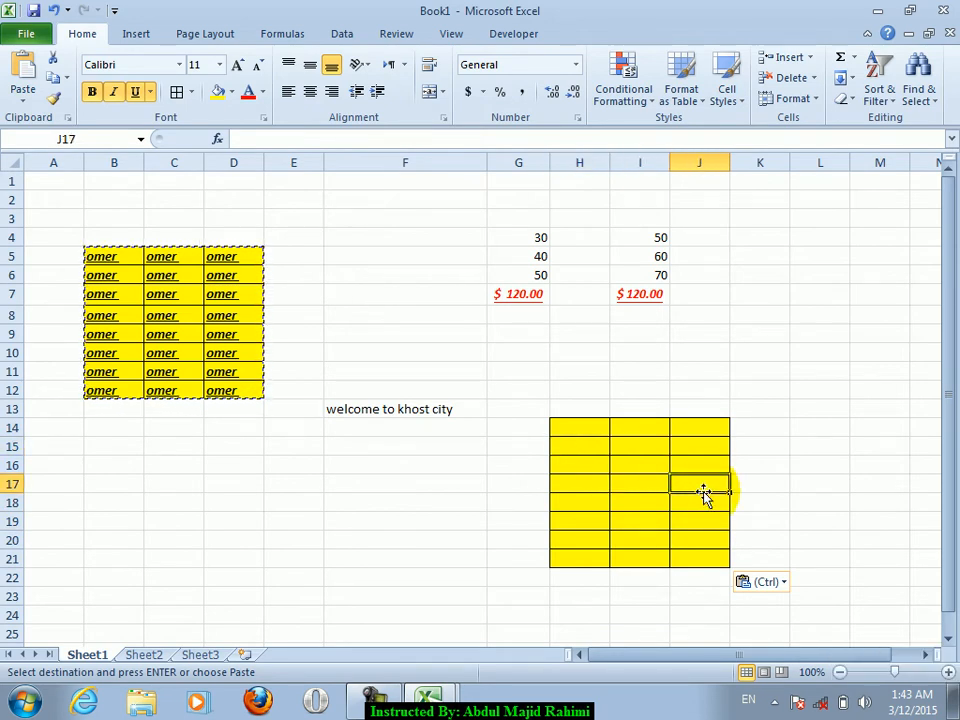
key("ctrl+z")
Paste the copied table B5:D12 as a link starting at H12.
left_click(30, 101)
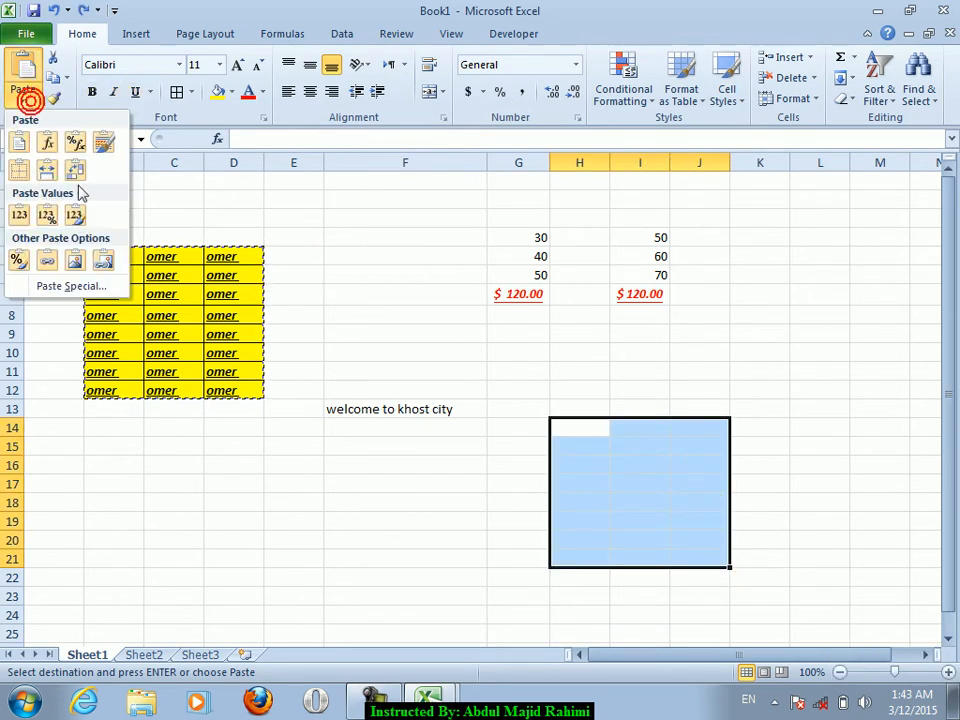
left_click(223, 438)
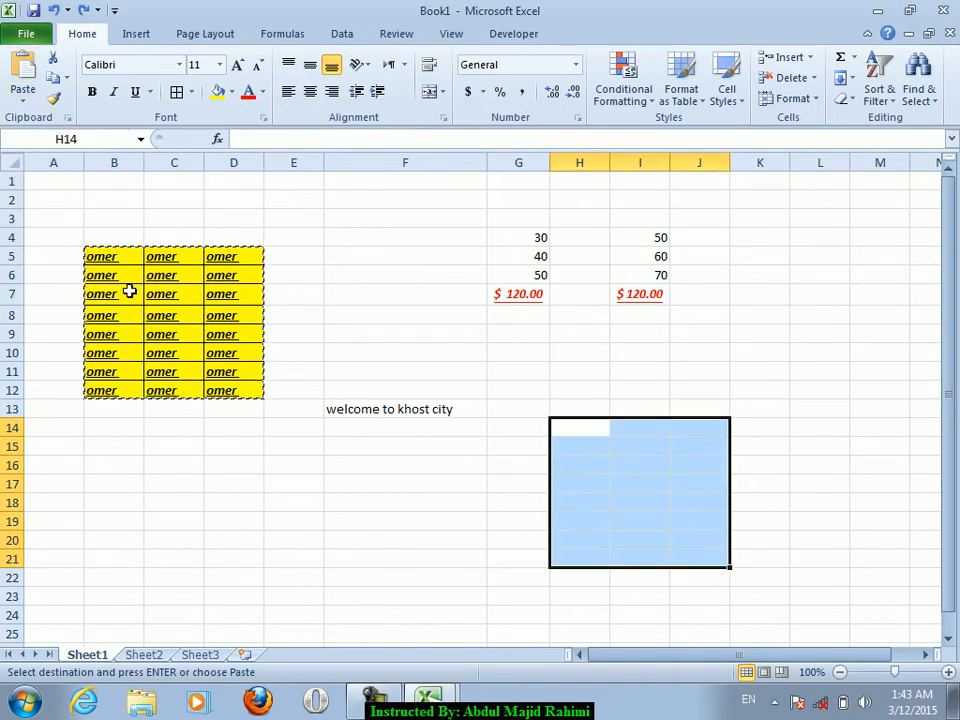
left_click_drag(129, 257, 269, 372)
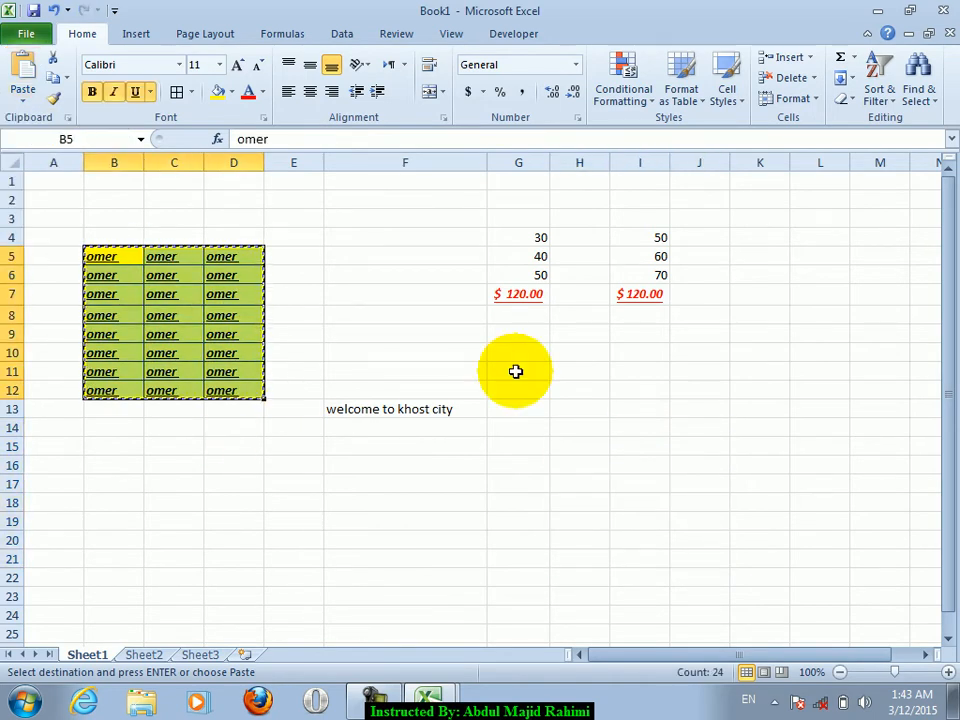
left_click(568, 389)
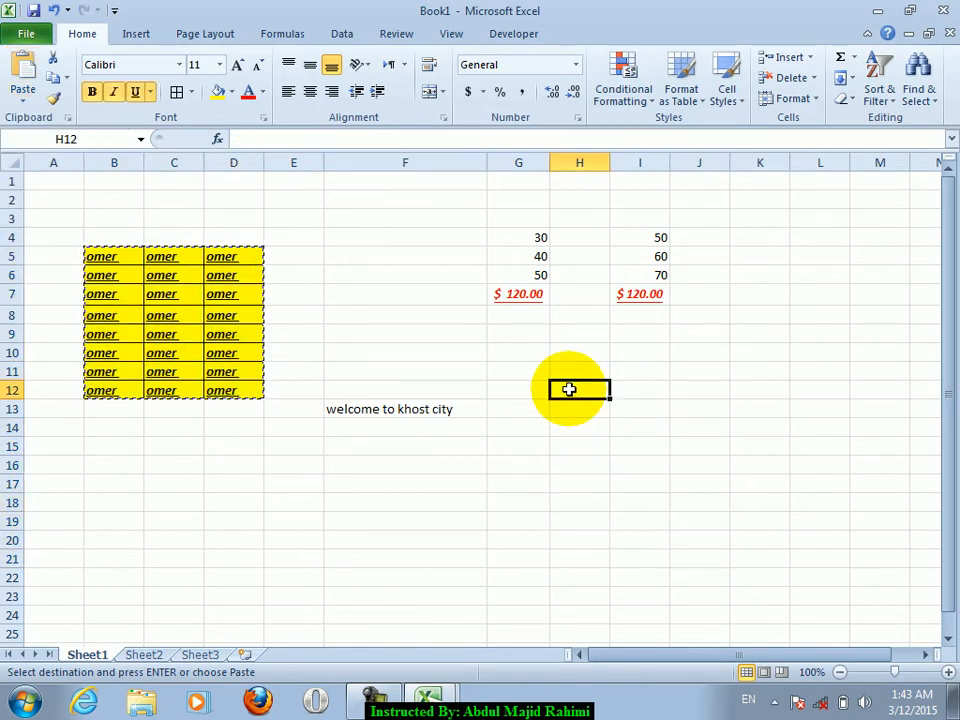
left_click(23, 100)
left_click(47, 257)
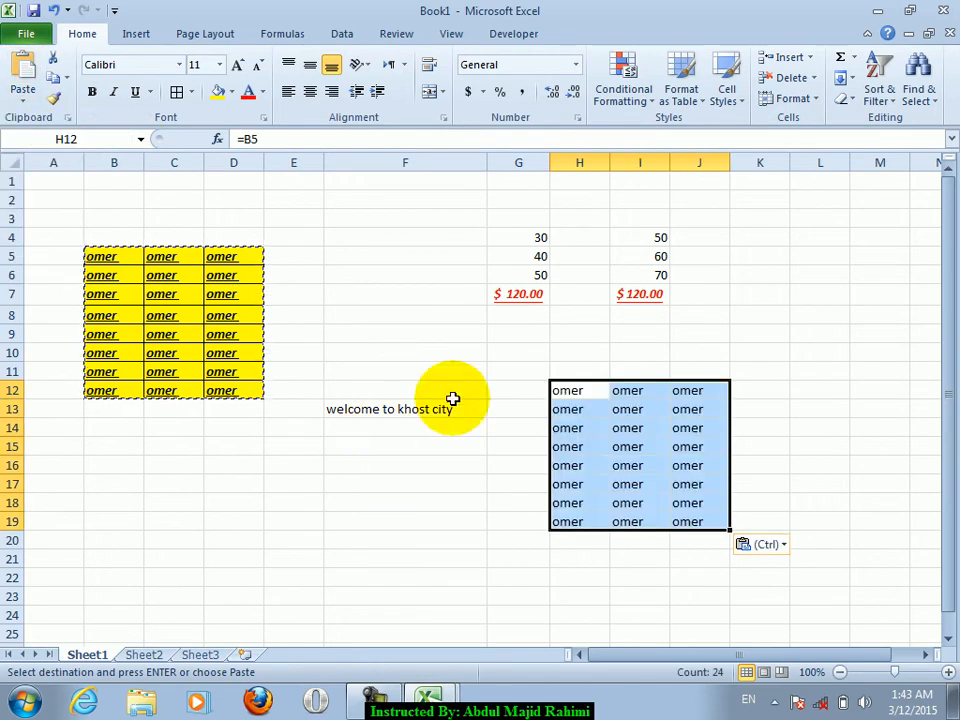
Fill B6:D11 of the source table with a new sample name, and replace it with a second one.
left_click_drag(150, 260, 236, 386)
left_click_drag(107, 264, 226, 363)
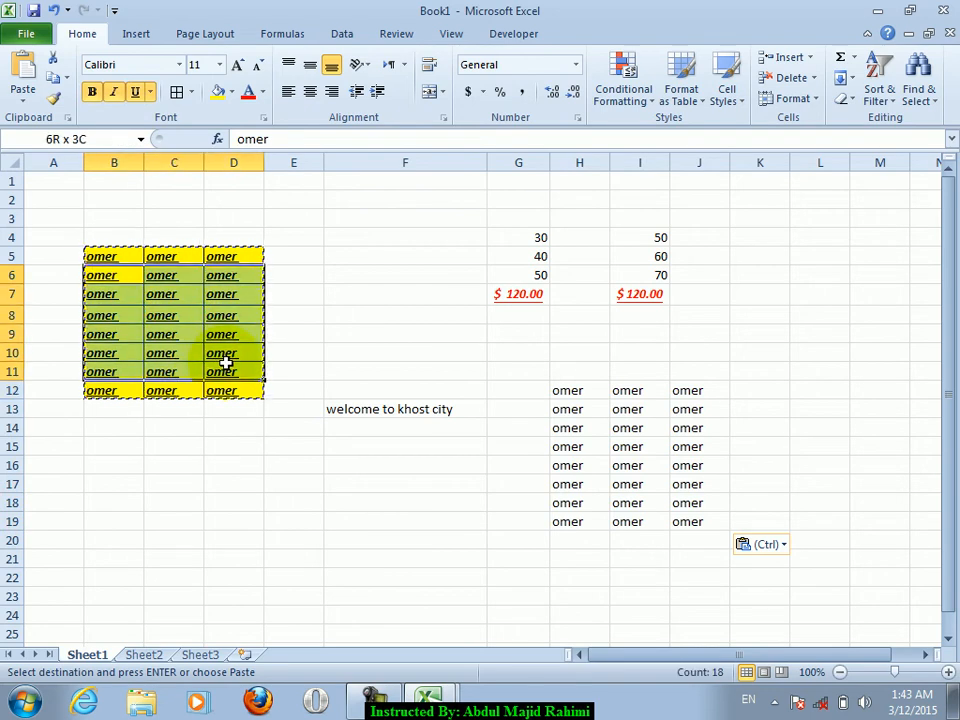
type("jan")
key("ctrl+Return")
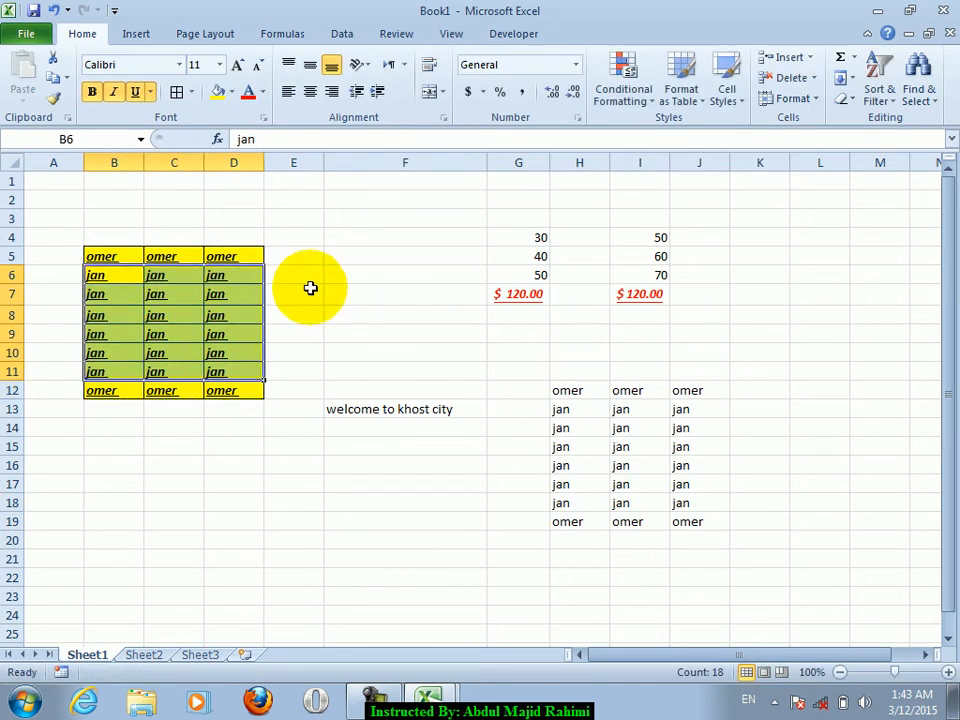
type("khan")
key("ctrl+Return")
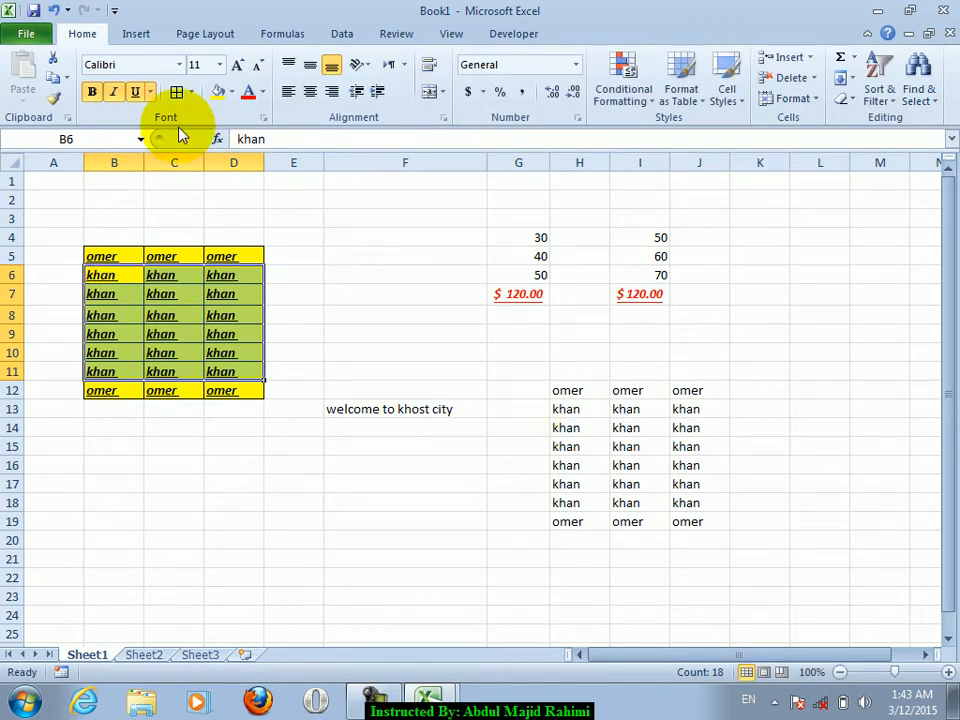
Copy the table B5:D12, paste it as a picture at A17, and reposition and rotate the picture clockwise below the table.
left_click_drag(117, 262, 255, 392)
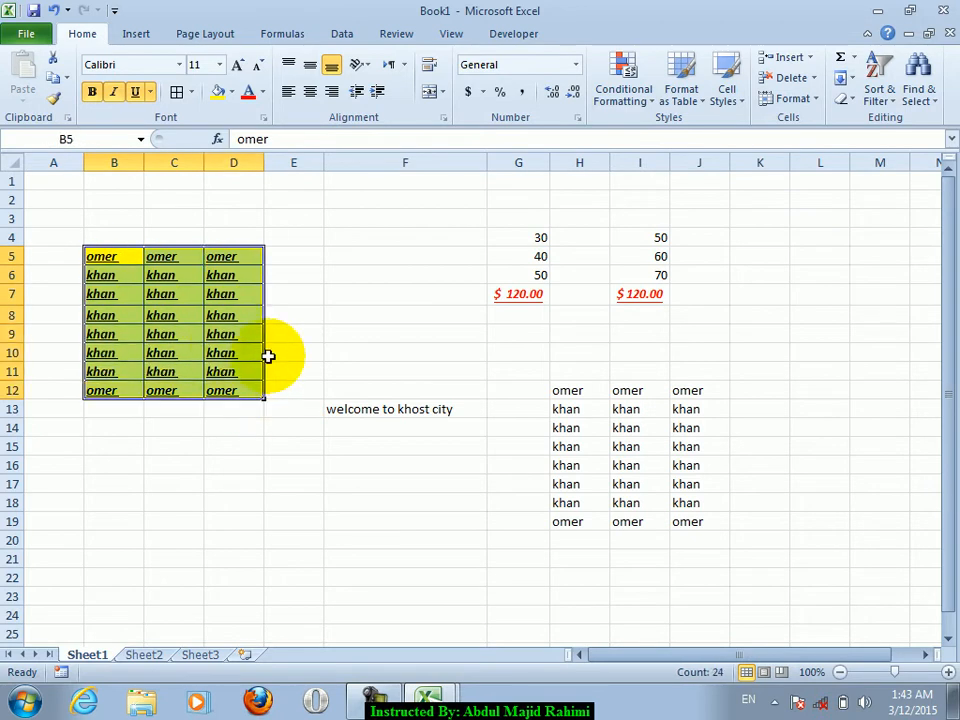
key("ctrl+c")
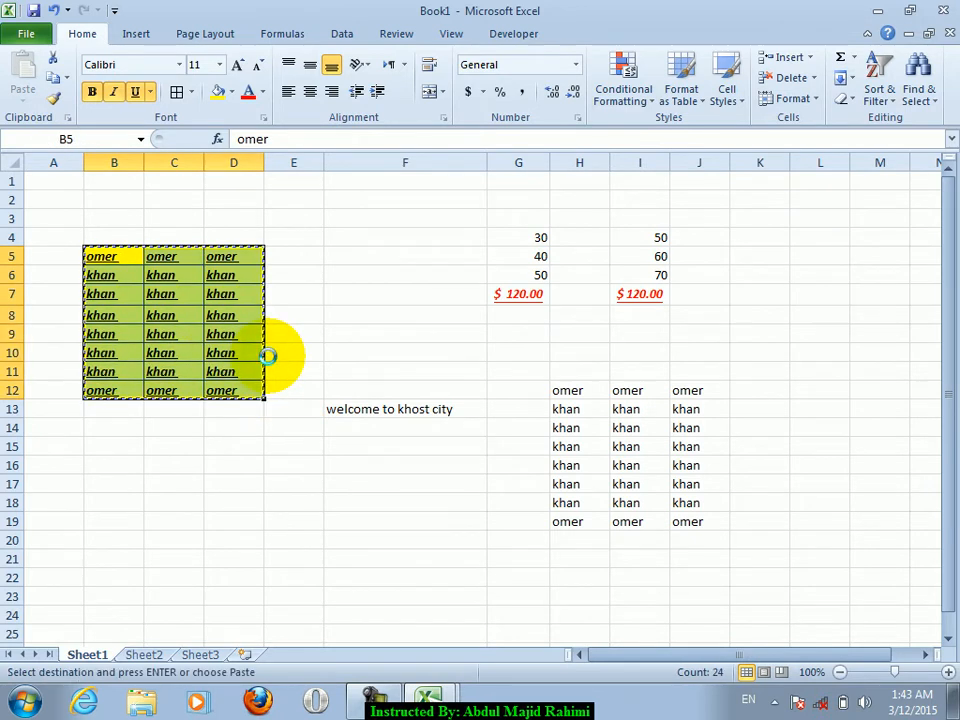
left_click(67, 484)
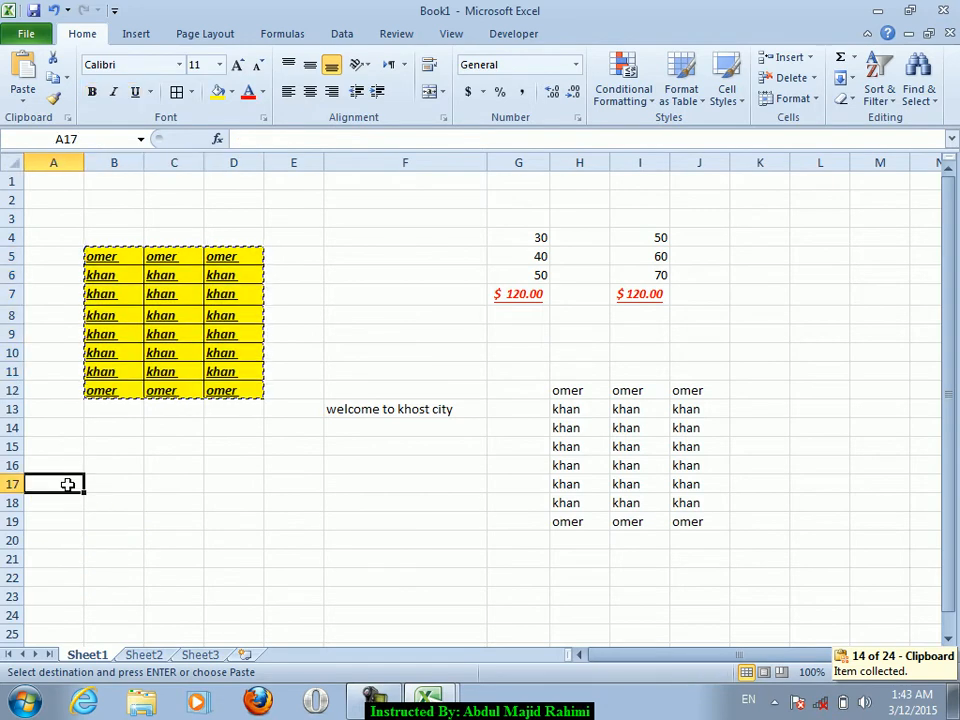
left_click(23, 92)
left_click(73, 261)
left_click_drag(131, 522, 254, 504)
left_click_drag(239, 434, 286, 453)
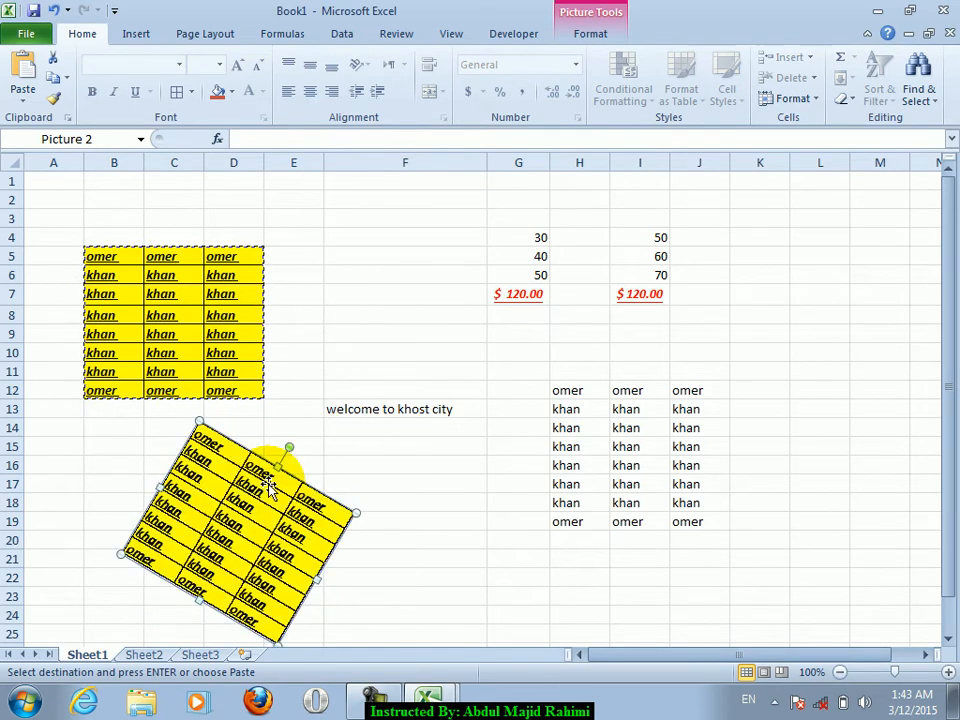
Preview picture styles on the rotated table picture and delete the picture.
left_click(602, 34)
left_click(538, 100)
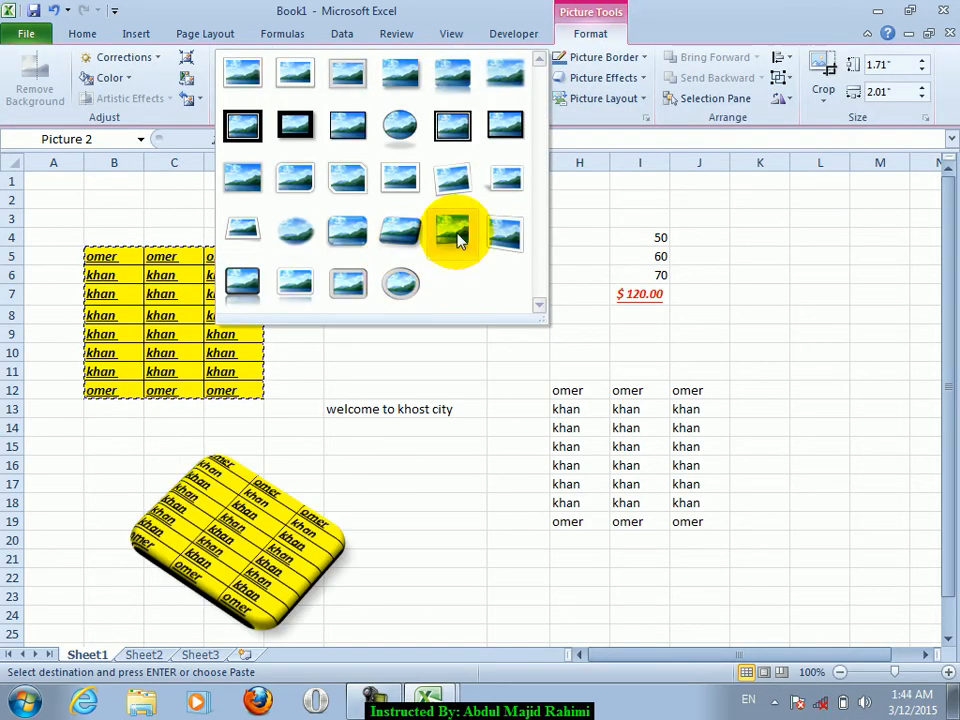
left_click(236, 510)
key("Delete")
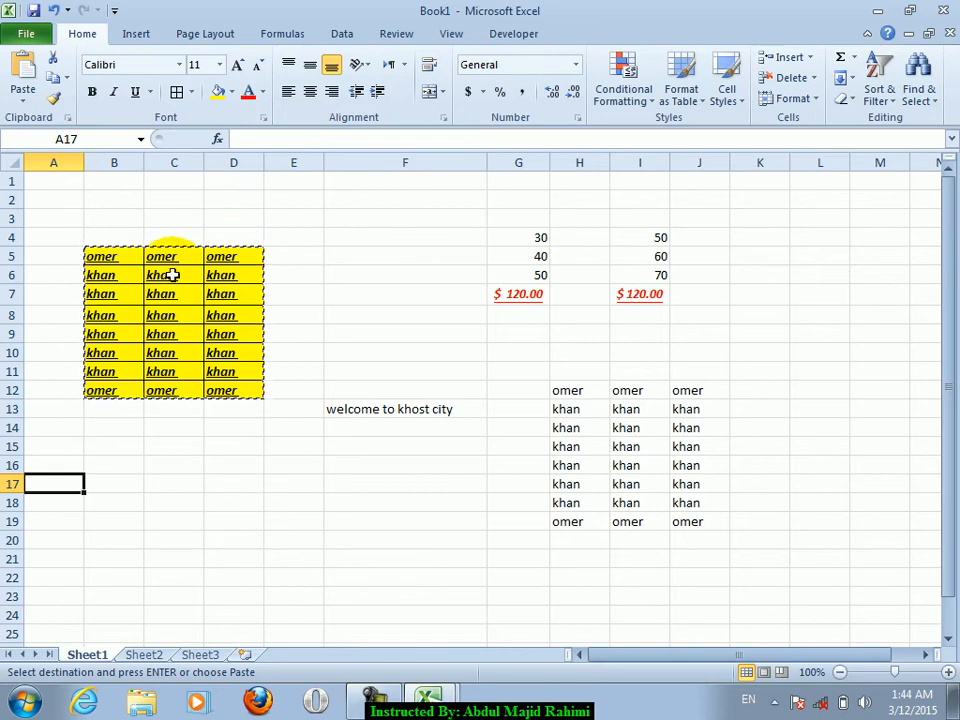
Paste the copied table as a link on Sheet2 starting at B9.
left_click(150, 654)
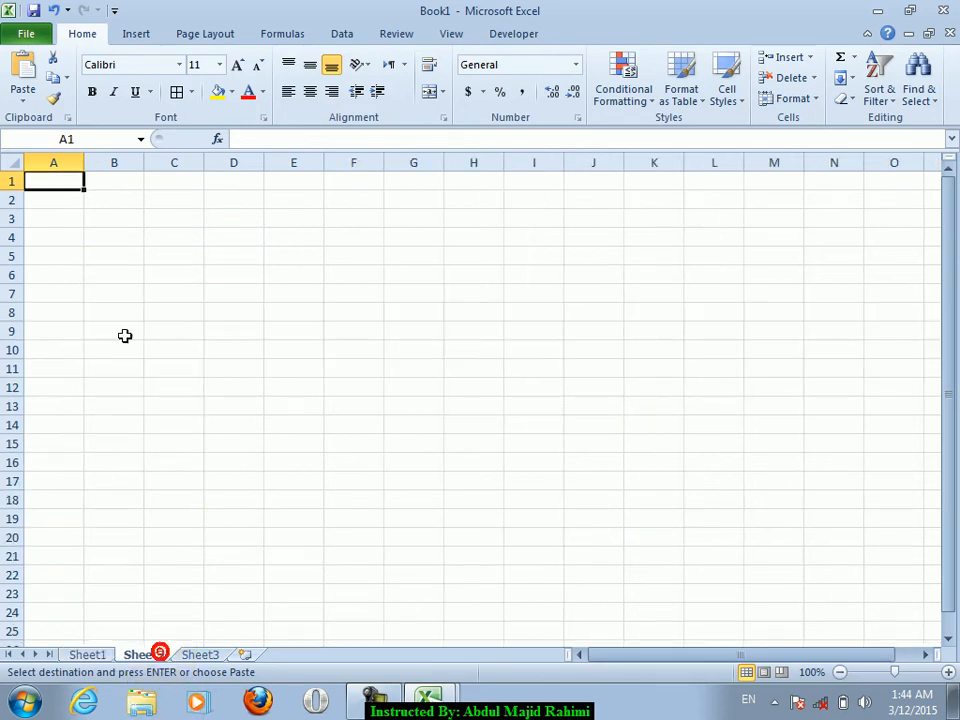
left_click(124, 326)
left_click(28, 97)
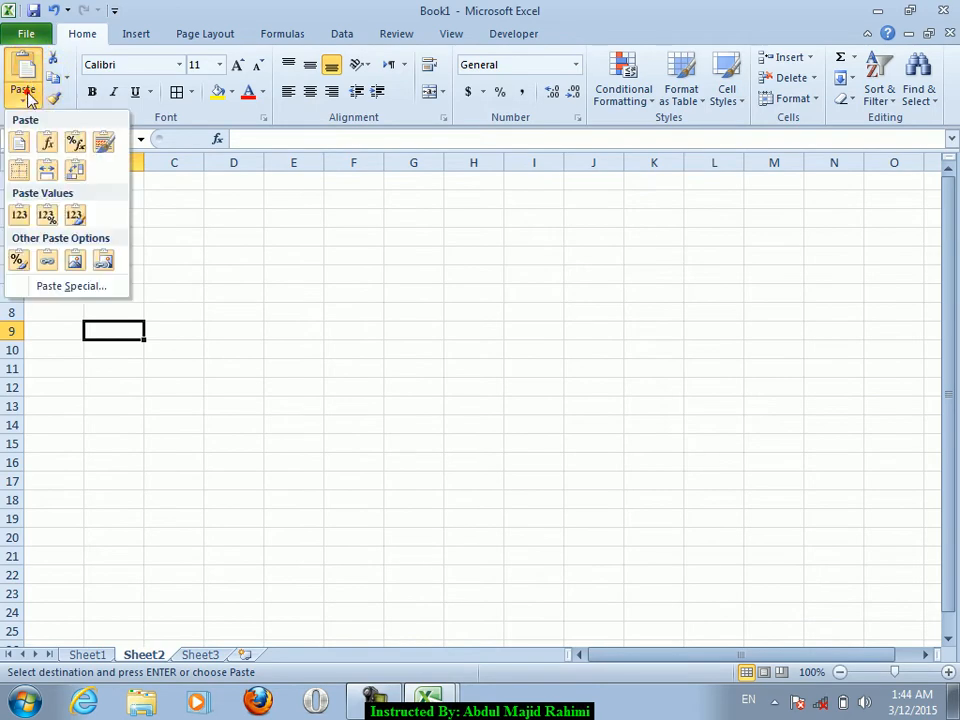
left_click(40, 259)
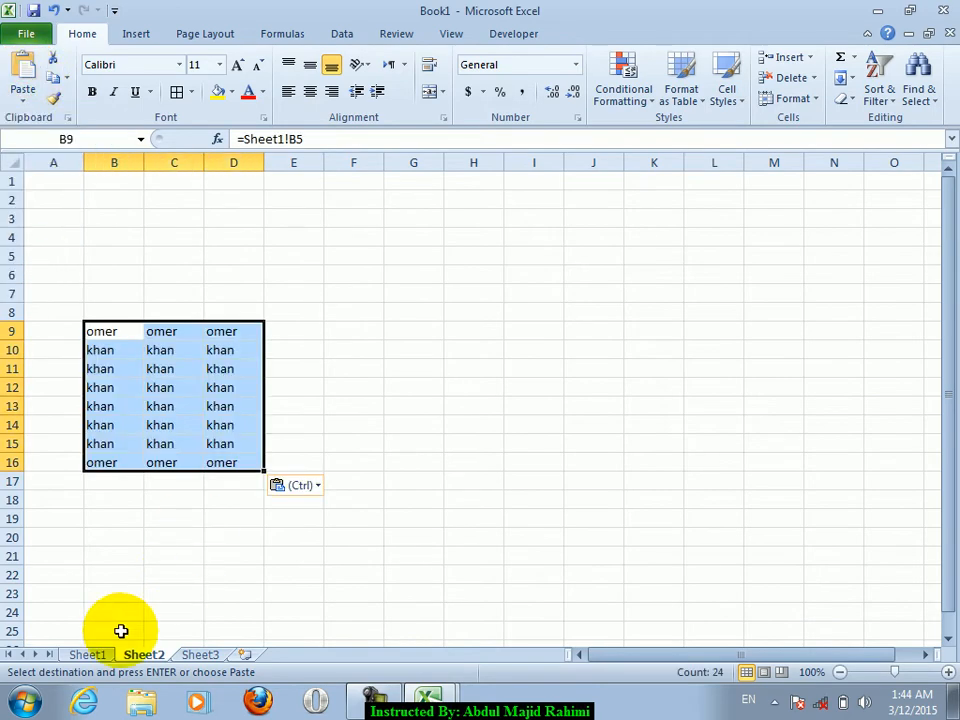
Fill B5:D12 on Sheet1 with a new sample name, check the linked table on Sheet2, and undo the fill.
left_click(90, 654)
left_click_drag(130, 261, 240, 387)
type("ali")
key("ctrl+Return")
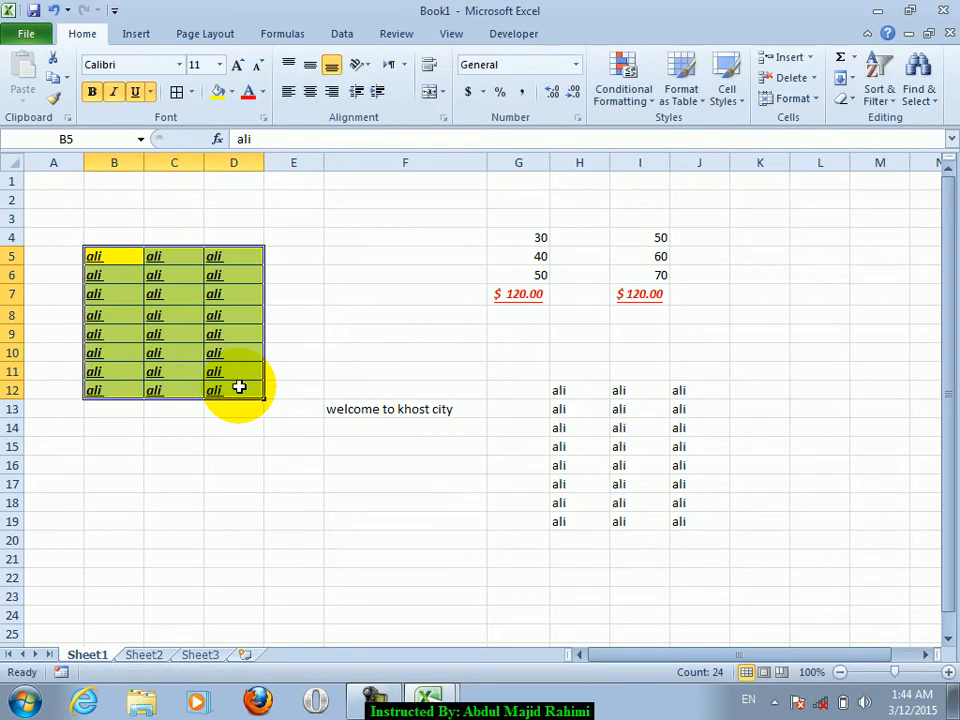
left_click(146, 660)
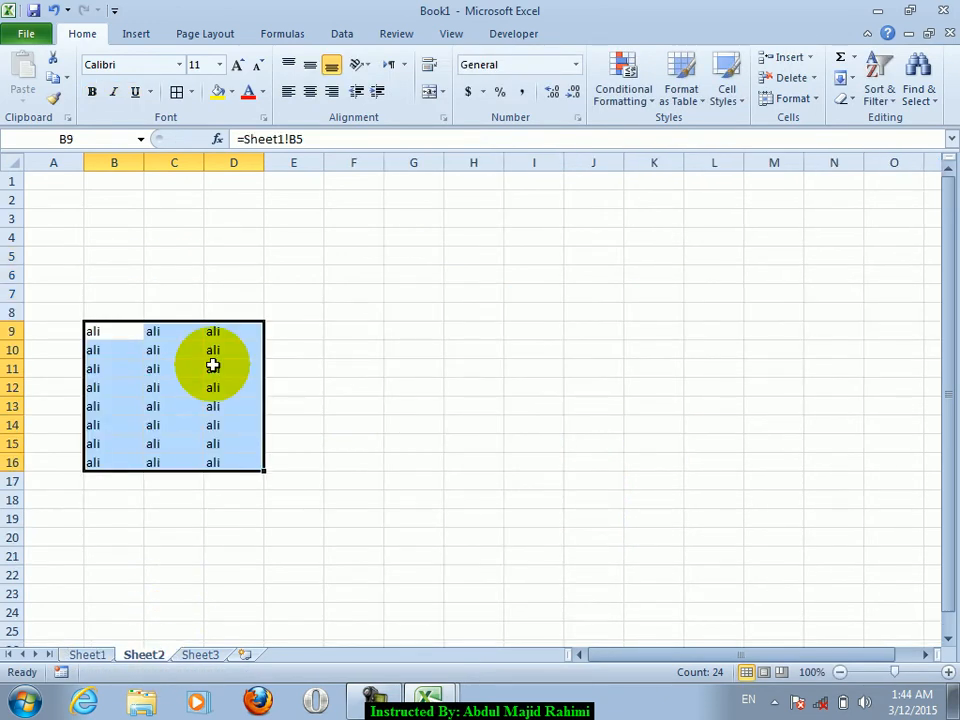
key("ctrl+z")
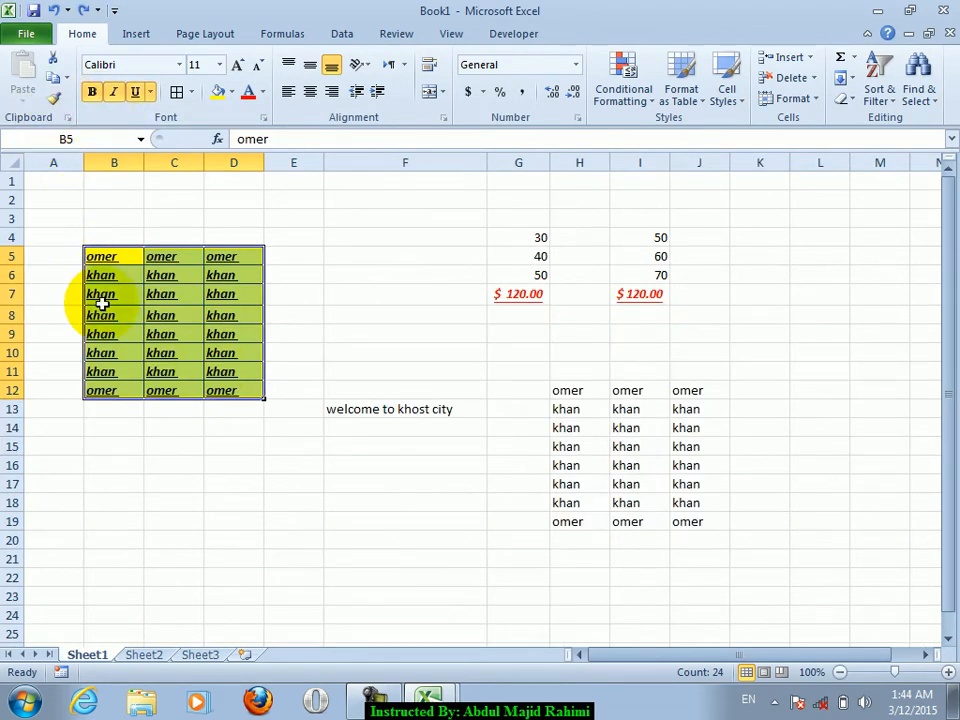
Copy the table B5:D12, paste it as a linked picture at A17, and reposition the picture just below the source table.
key("ctrl+c")
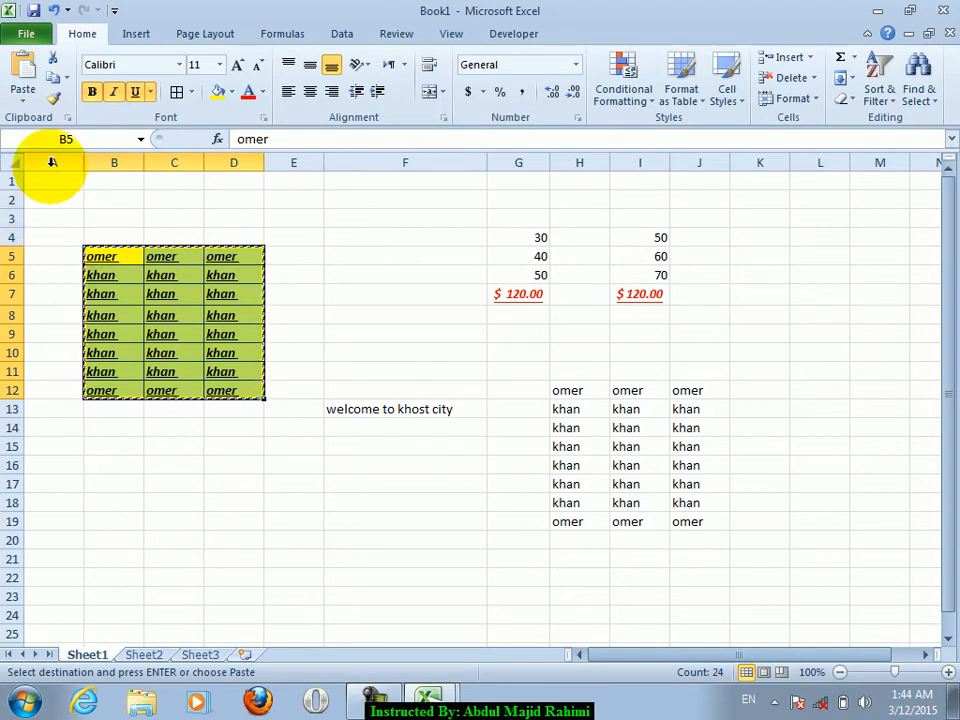
left_click(73, 484)
left_click(22, 100)
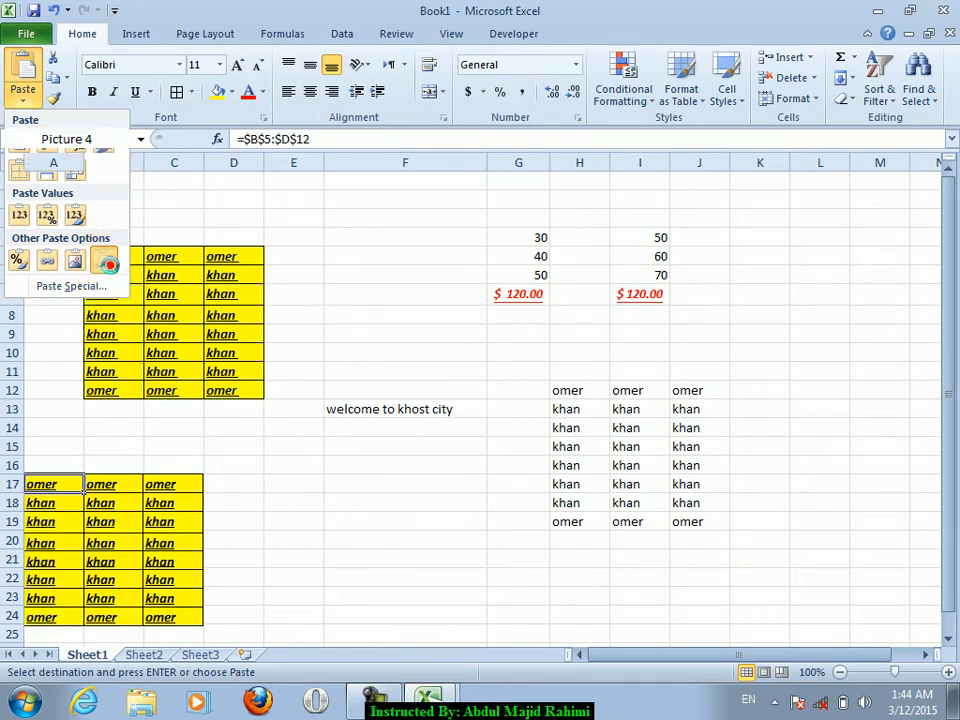
left_click(104, 262)
left_click_drag(178, 544, 326, 514)
left_click_drag(321, 516, 147, 493)
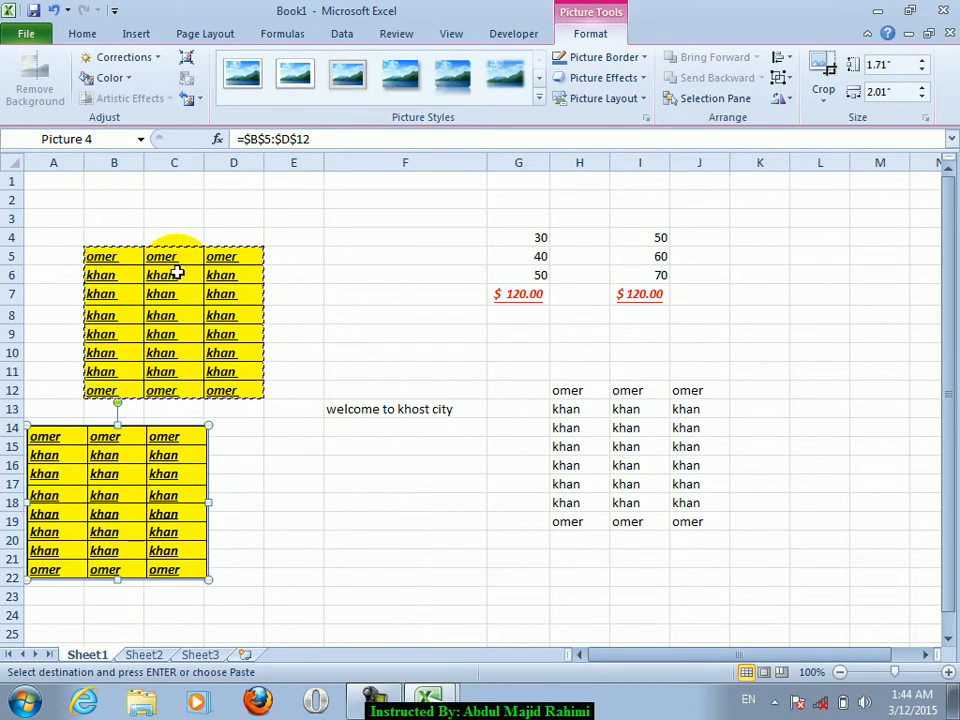
Fill the source table B5:D12 with a different sample name to update the linked picture.
left_click_drag(131, 259, 252, 384)
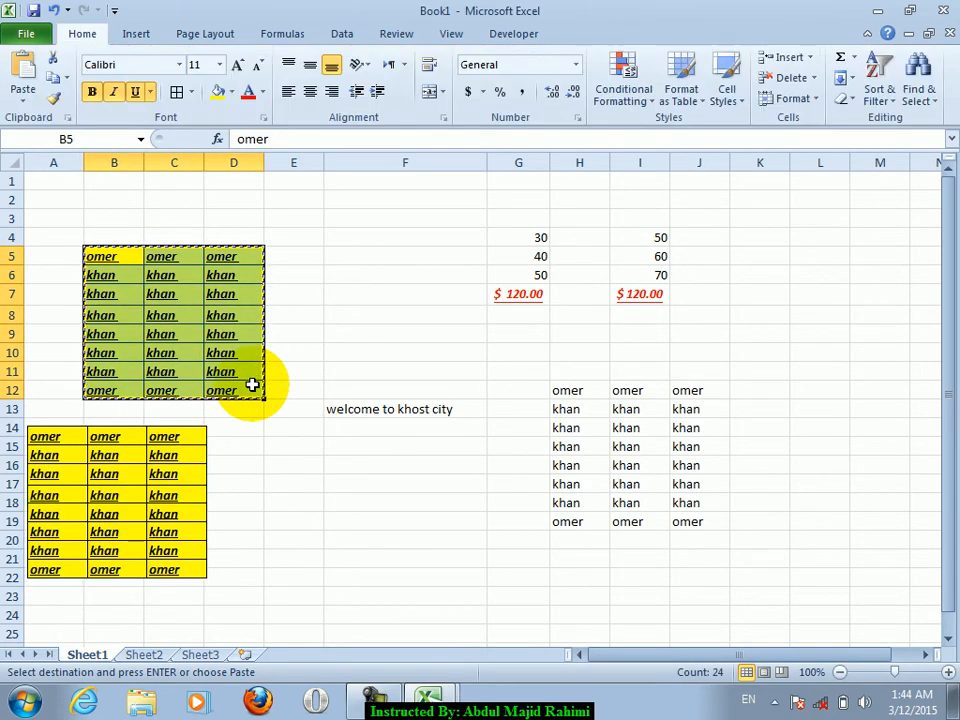
type("jan")
key("ctrl+Return")
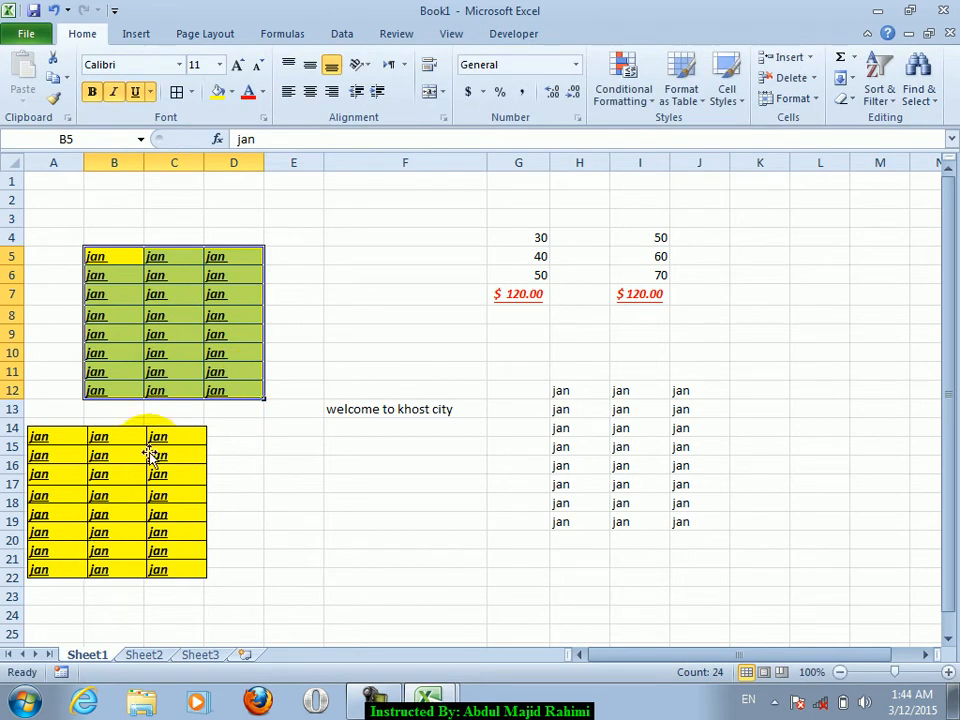
Copy B5:D11, examine the options in the Paste Special dialog, and cancel it.
left_click(108, 261)
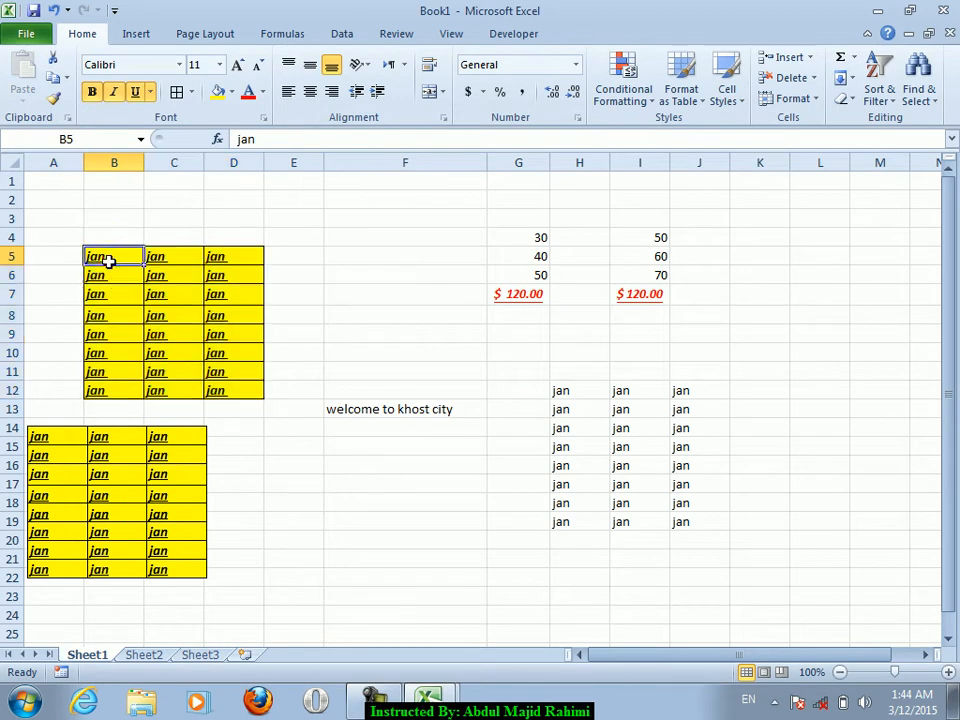
left_click_drag(114, 256, 208, 375)
key("ctrl+c")
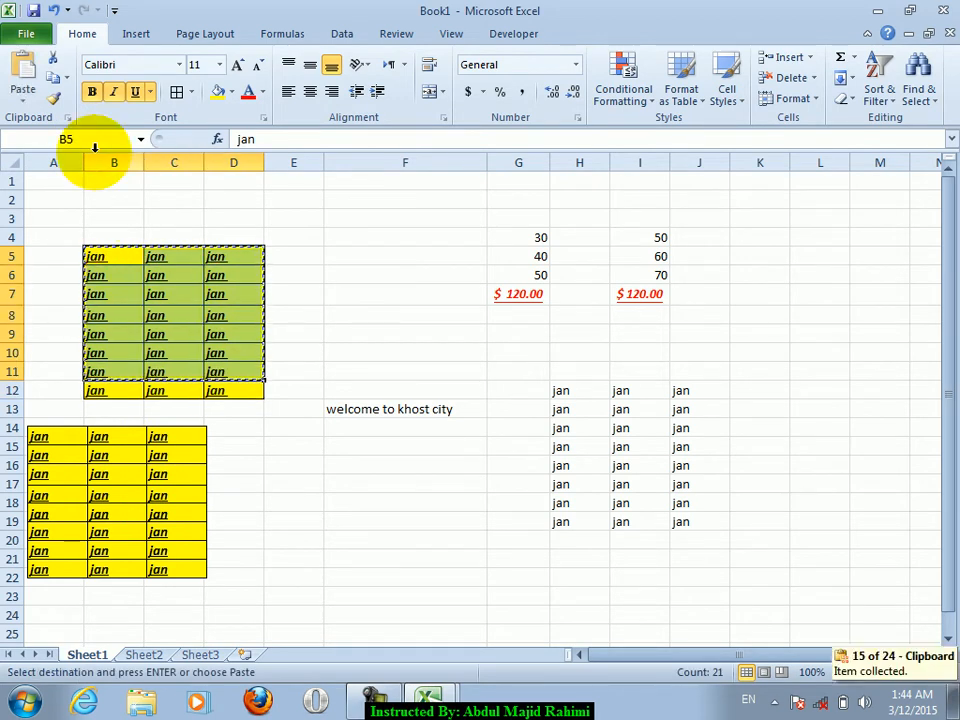
left_click(23, 100)
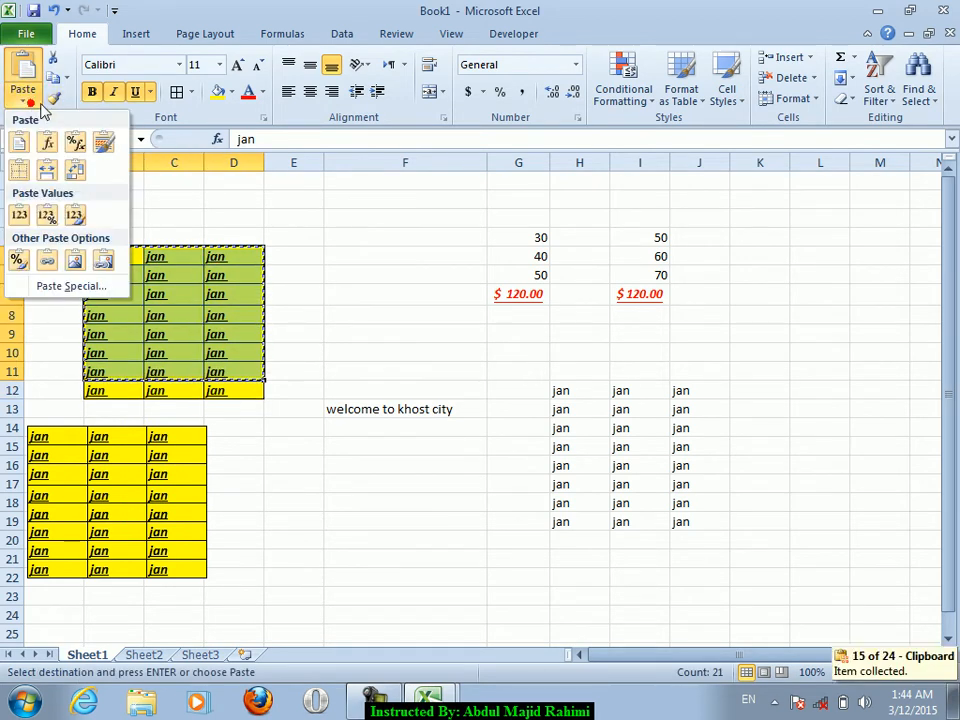
left_click(79, 290)
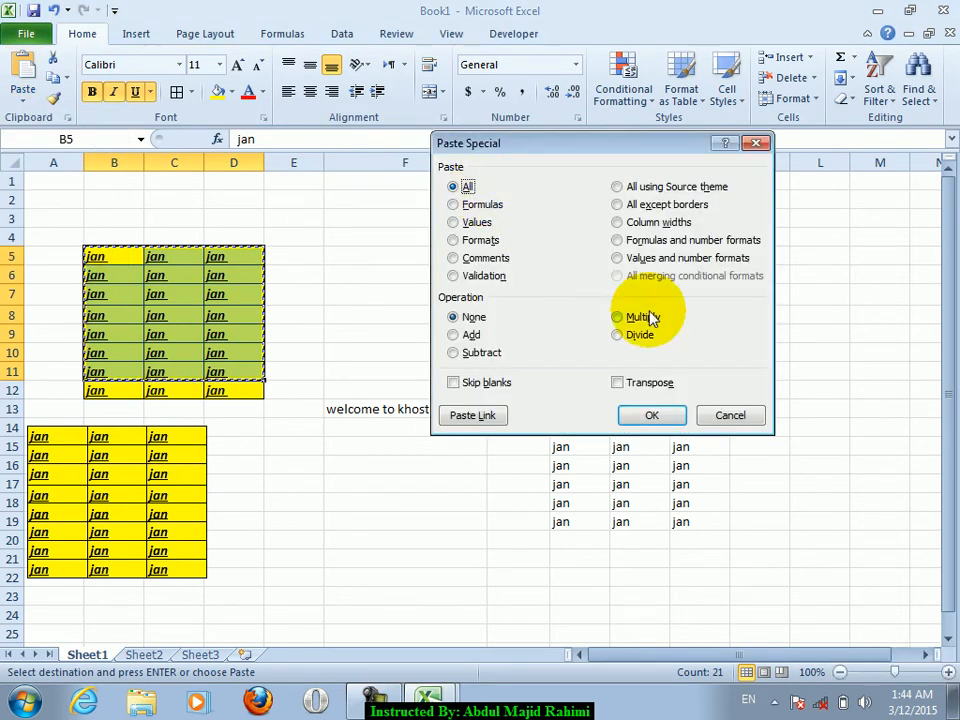
left_click(724, 412)
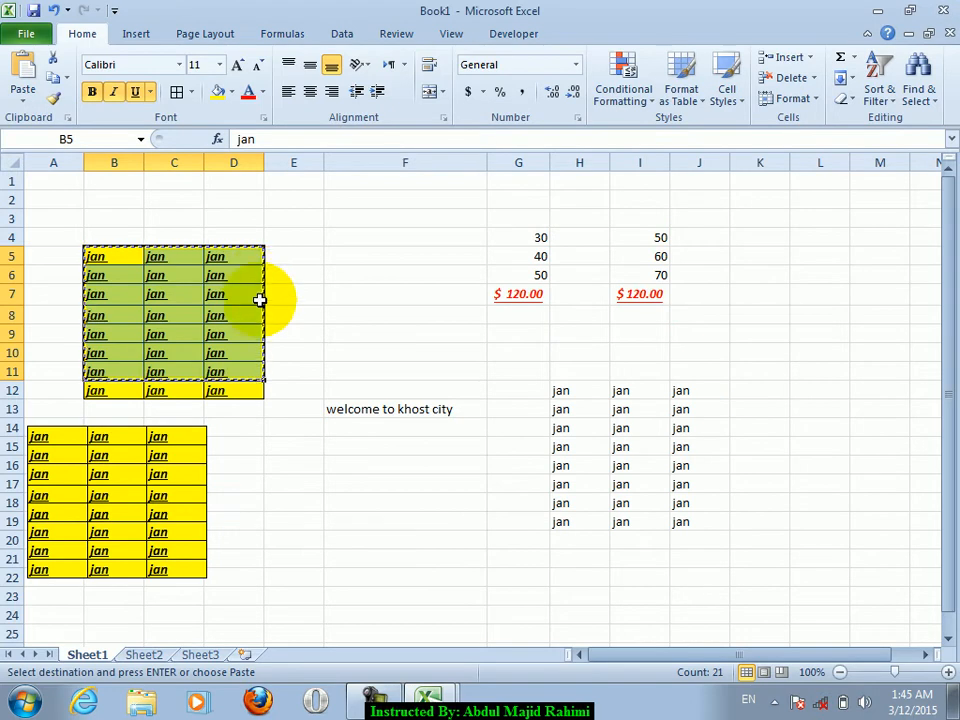
Paste the copied cells on Sheet3 at B7 using Paste Special with All, and undo the paste.
left_click(200, 652)
left_click(255, 258)
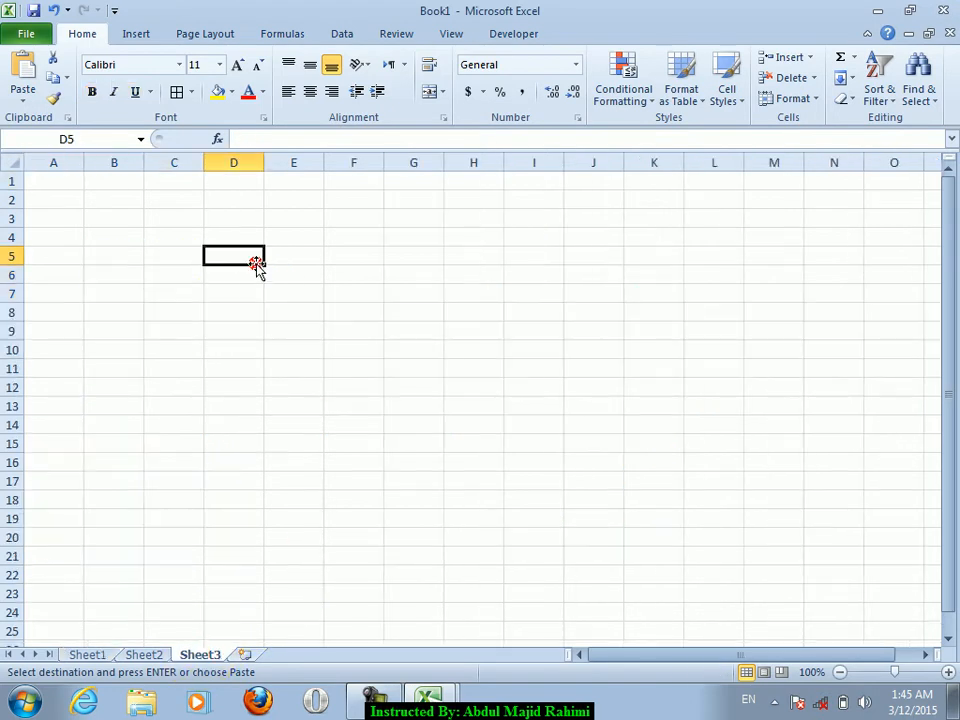
left_click(122, 291)
left_click(22, 100)
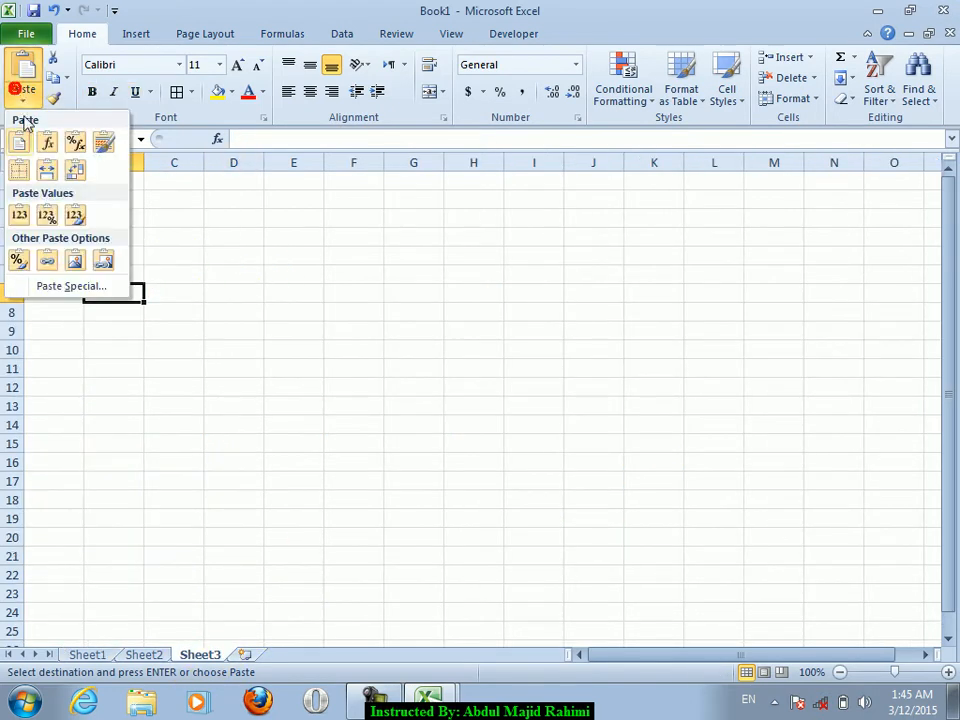
left_click(64, 287)
left_click(640, 384)
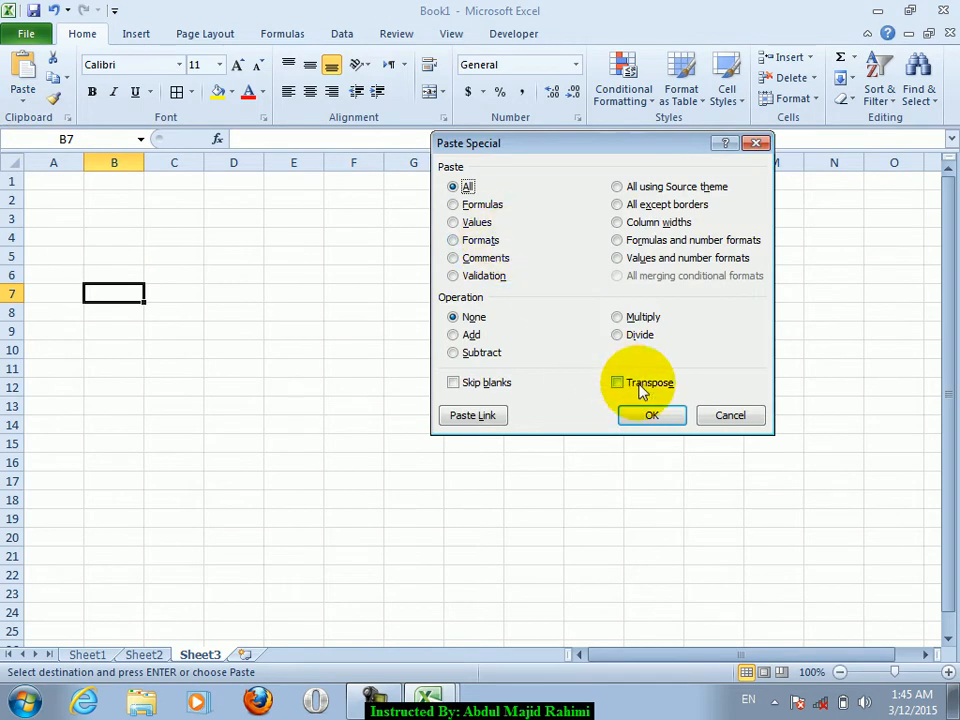
left_click(676, 421)
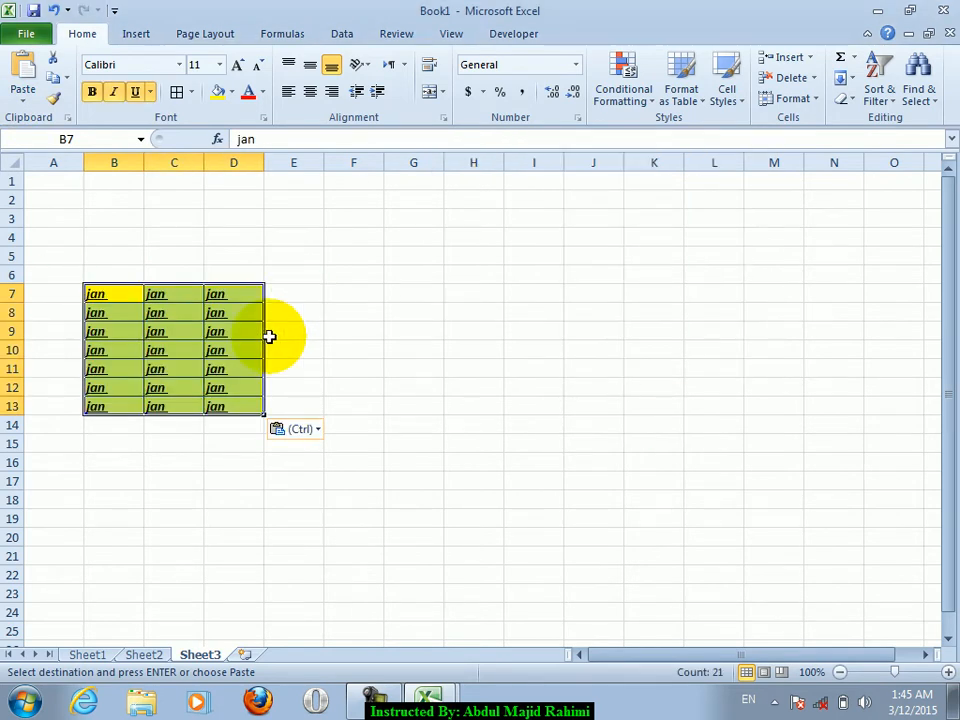
key("ctrl+z")
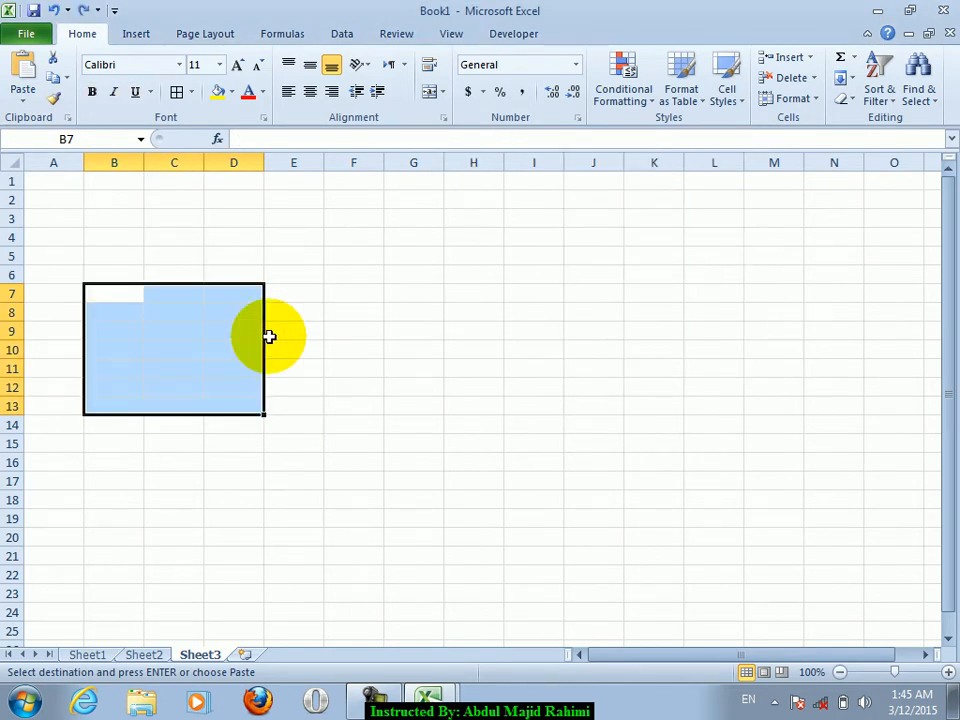
Enter 30, 40, 50 and 50 in F2:F5 of Sheet3 and sum them in F6 with AutoSum.
left_click(371, 203)
type("30")
key("Return")
type("40")
key("Return")
type("50")
key("Return")
type("60\\")
key("Return")
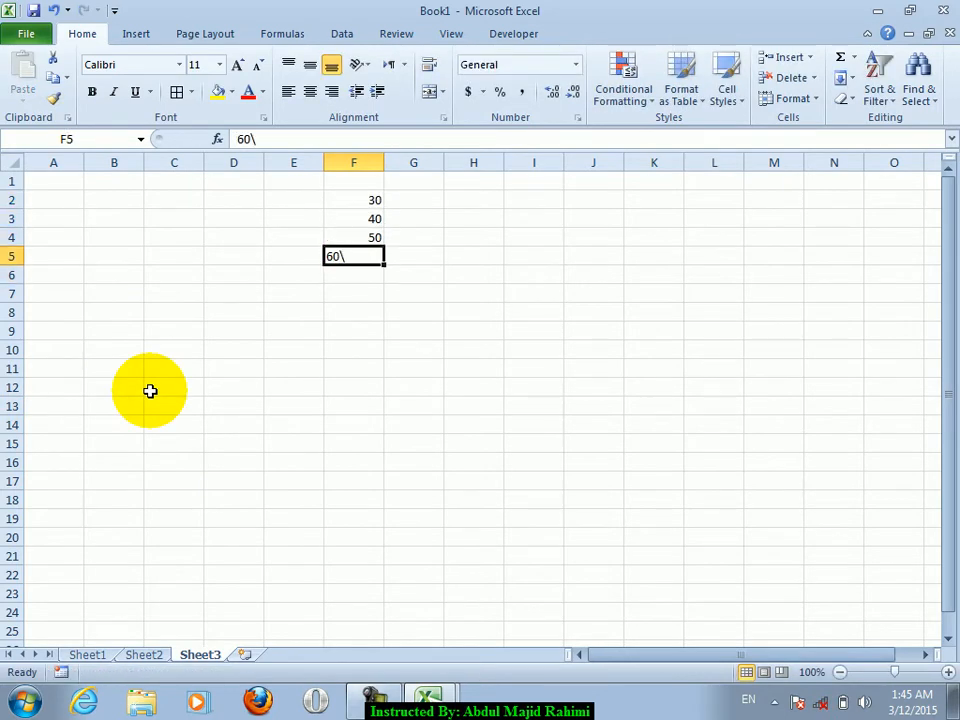
type("0")
key("Return")
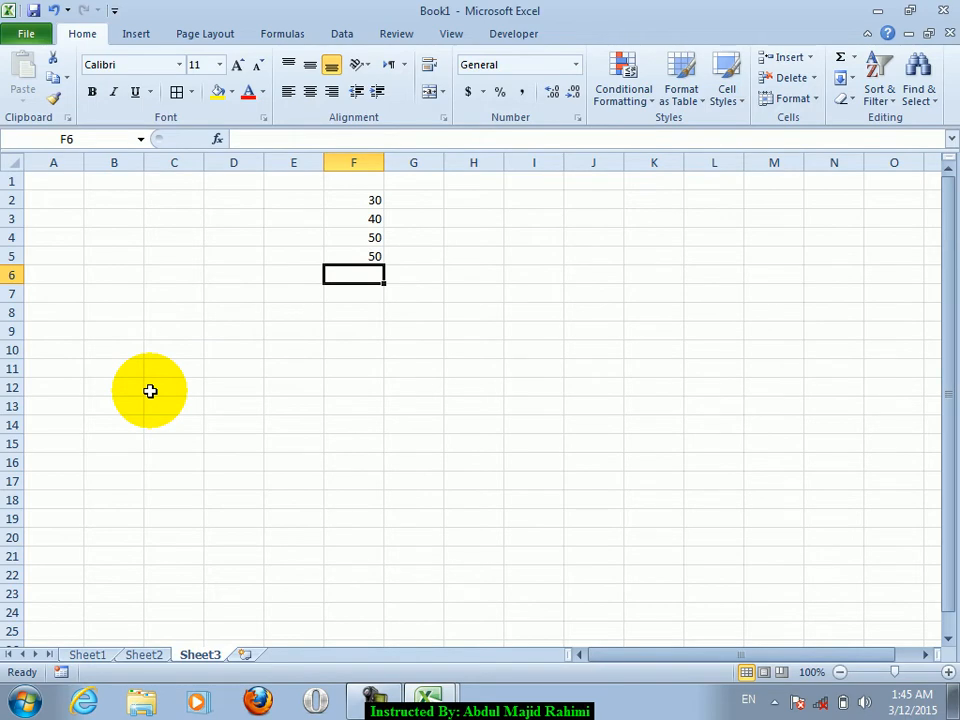
key("alt+equal")
key("ctrl+Return")
Enter the values 40, 50, 30 and 50 in H2:H5.
key("Right")
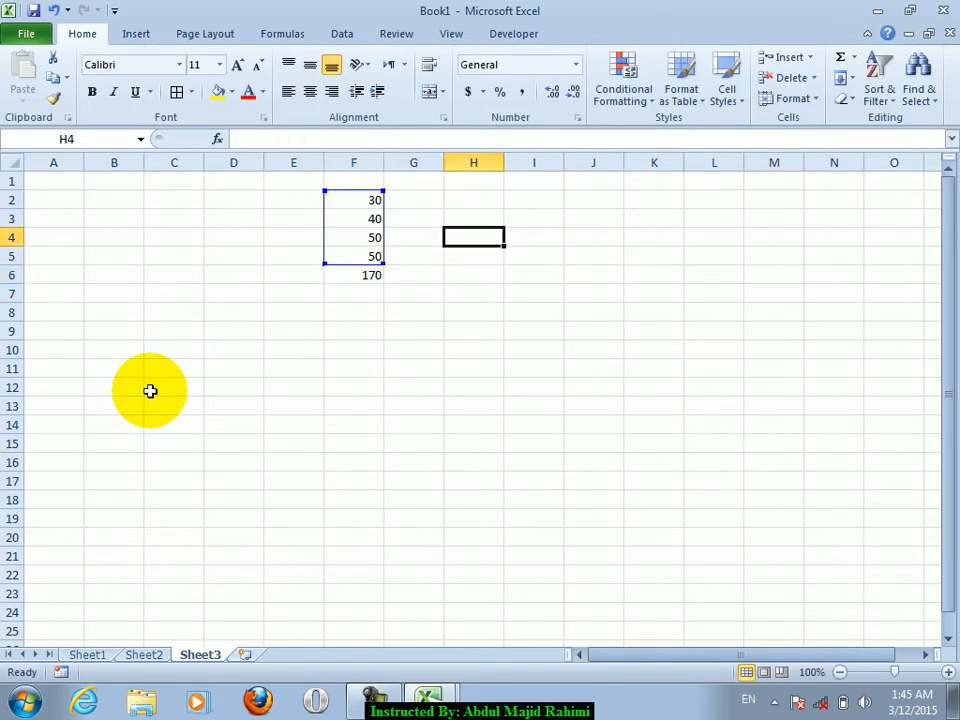
key("Up")
key("Up")
key("Up")
type("40")
key("Return")
type("50")
key("Return")
type("30")
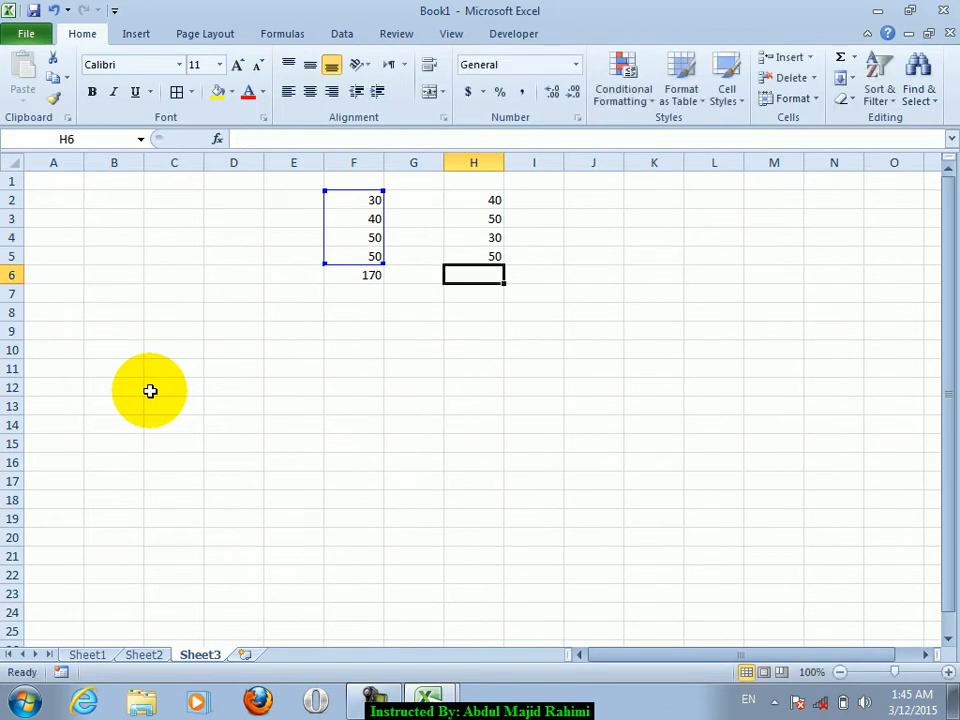
Copy the total in F6 and paste only its formula into H6 using Paste Special with Formulas.
key("Left")
key("Left")
key("ctrl+c")
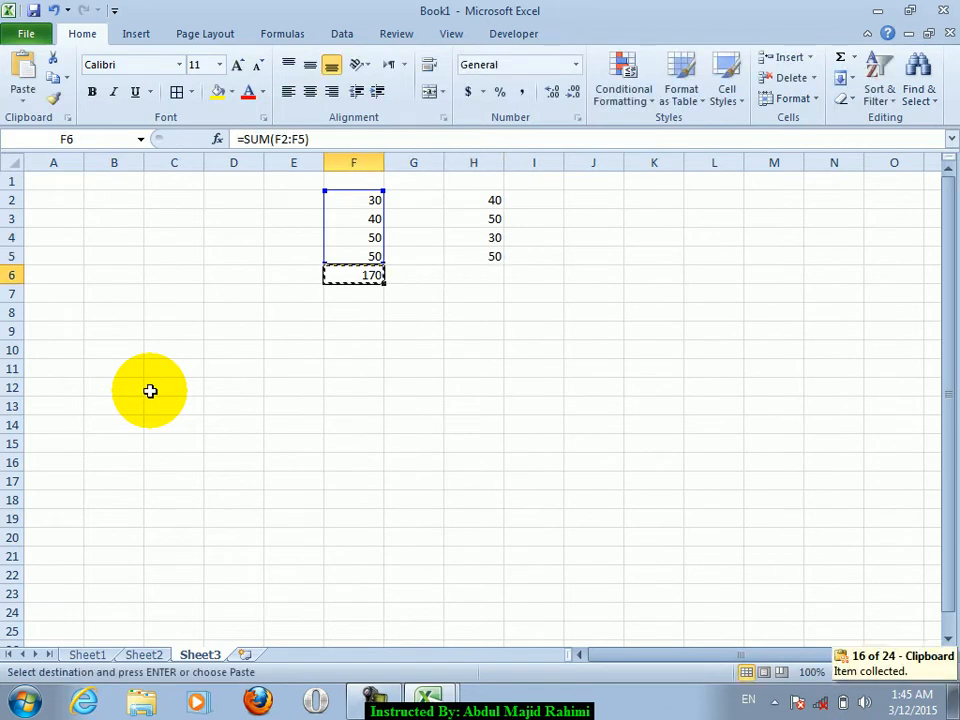
left_click(482, 273)
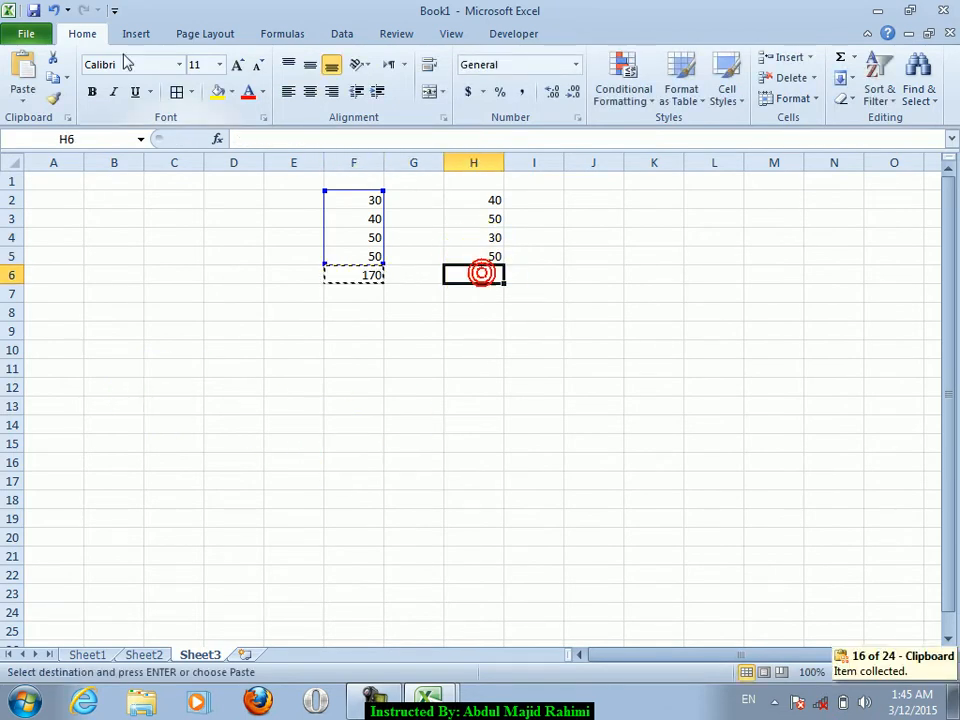
left_click(23, 100)
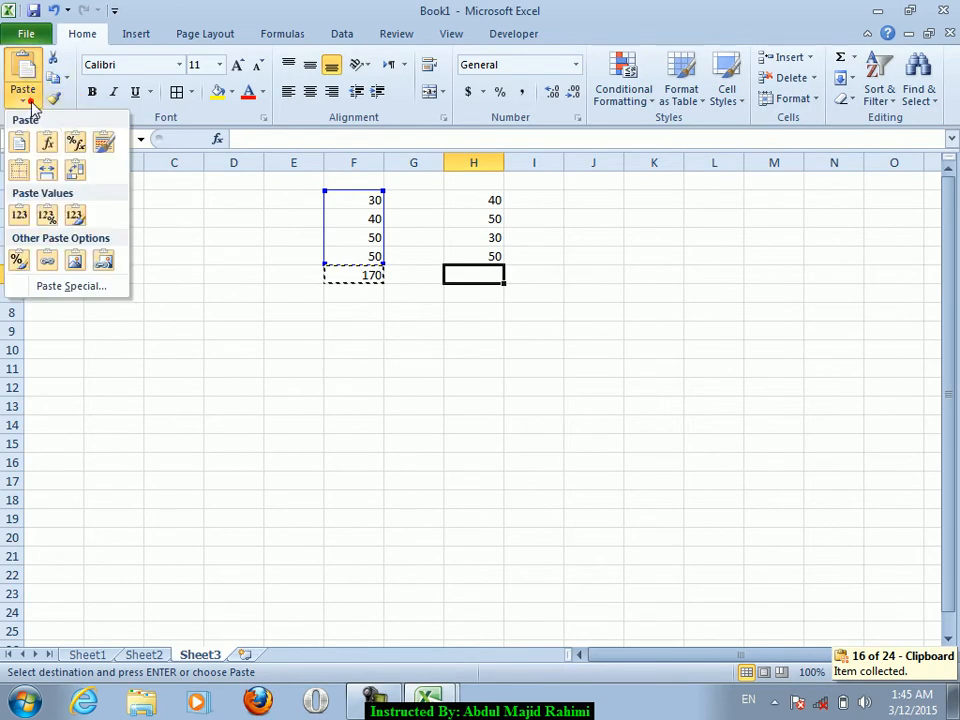
left_click(58, 284)
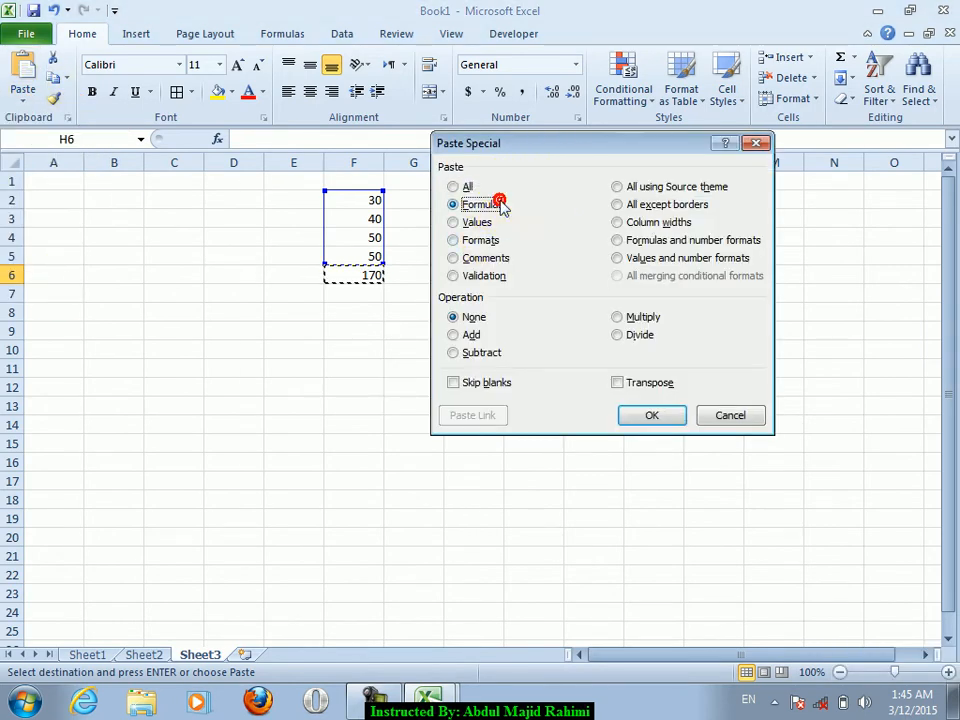
left_click(652, 413)
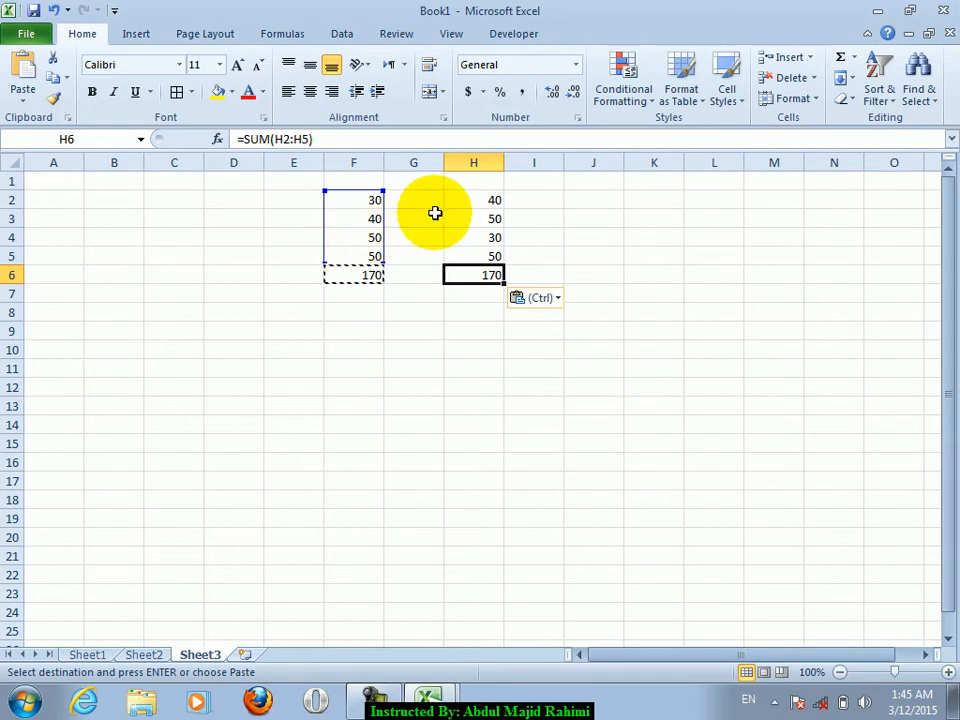
Compare the formulas in F6 and H6, and re-enter the sum of H2:H5 in H6 with AutoSum.
left_click(484, 308)
left_click(375, 273)
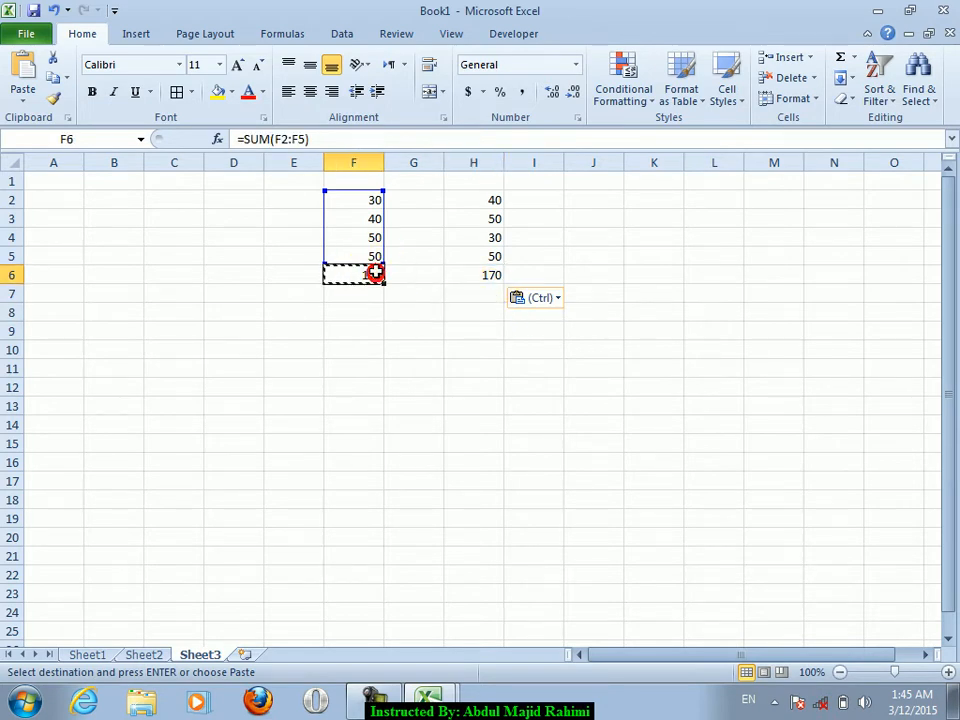
left_click(455, 273)
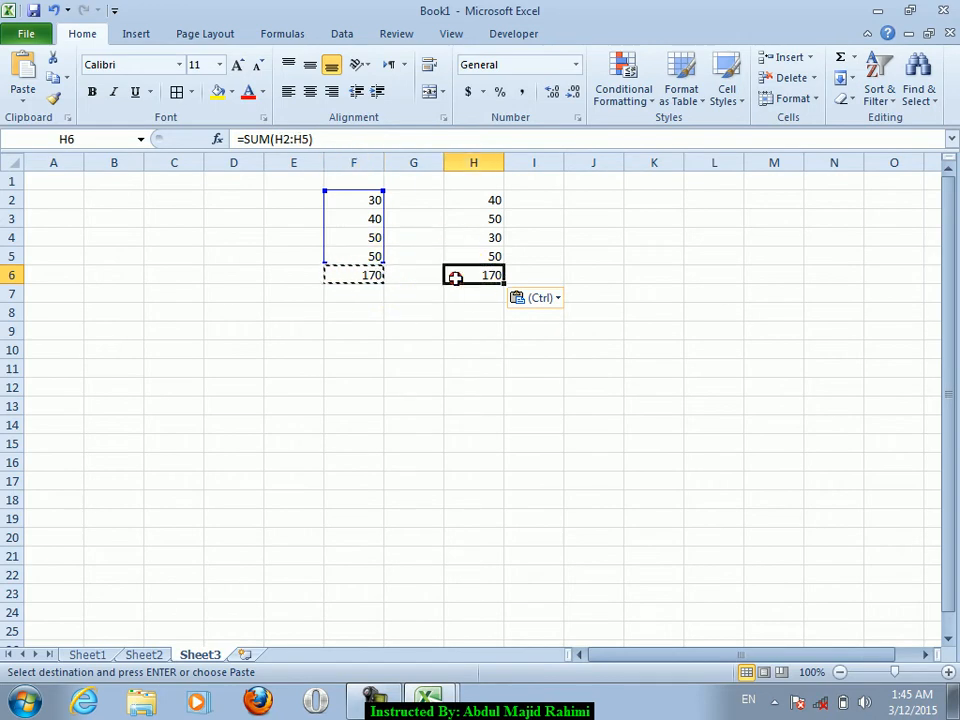
key("alt+equal")
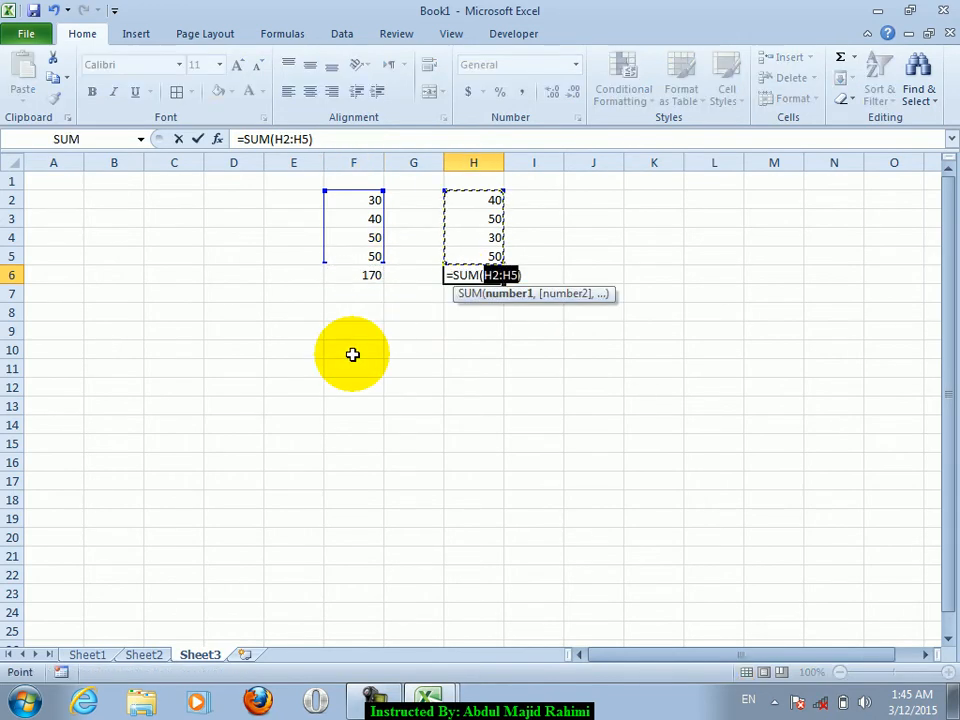
key("Return")
Clear the total in H6 and set H5 to 20.
key("Up")
key("Up")
key("Up")
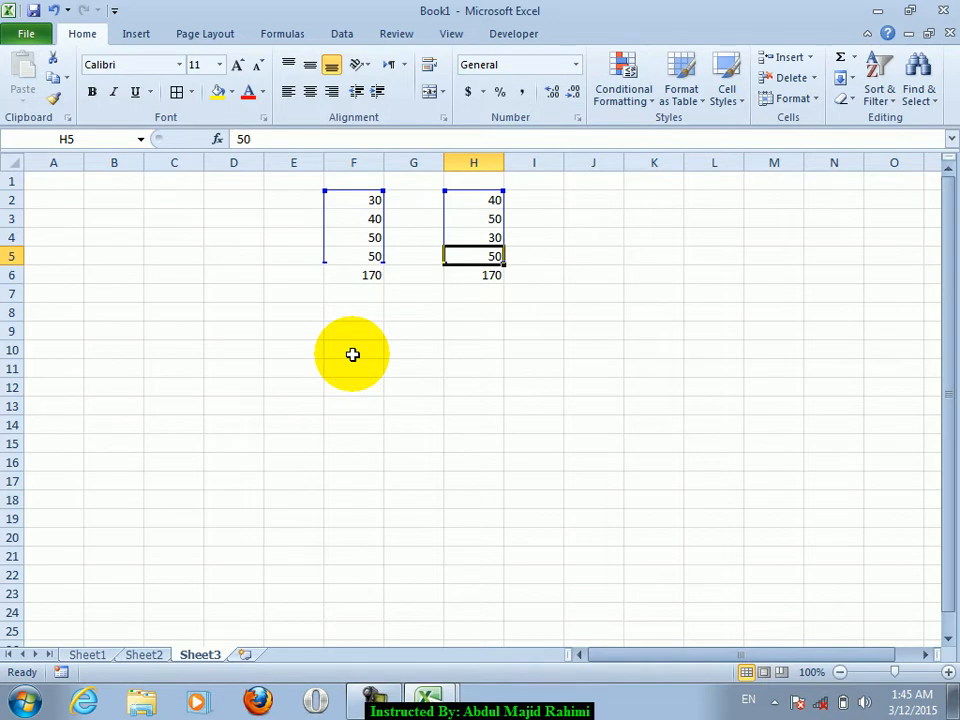
type("20")
key("Return")
type("\\")
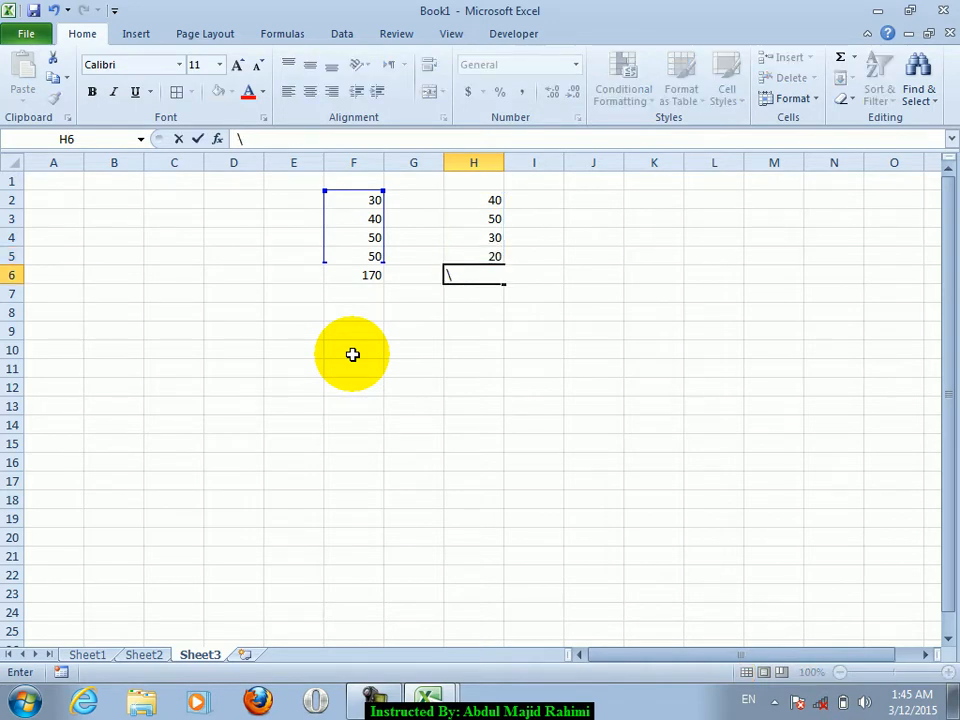
key("Escape")
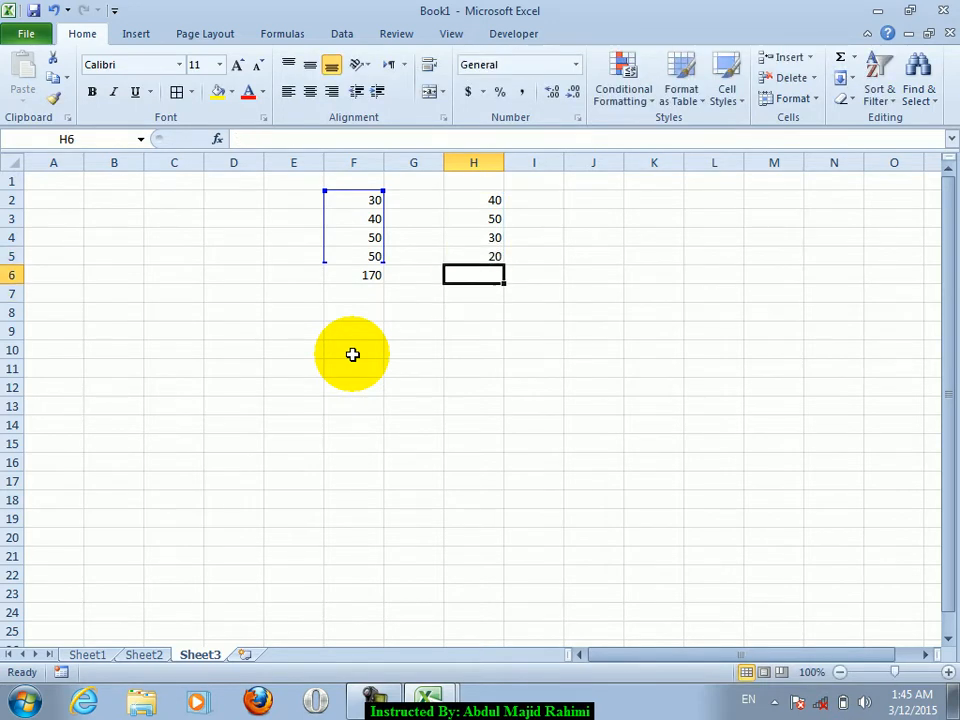
Copy F6, paste its formula into H6 using Paste Special with Formulas, and undo the paste.
key("Left")
key("Left")
key("ctrl+c")
key("Right")
key("Right")
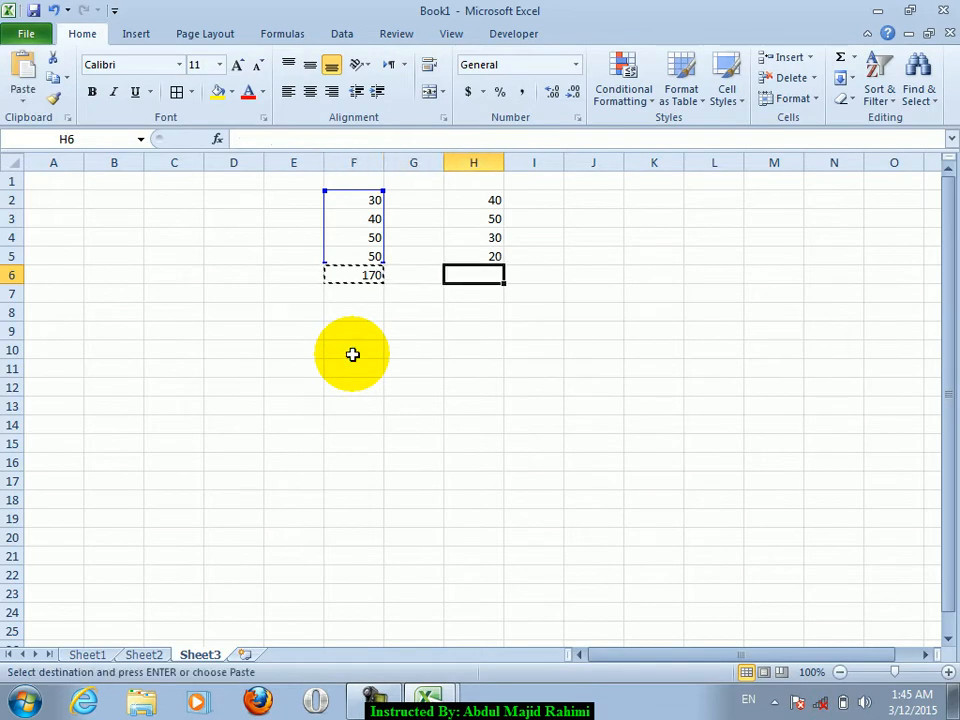
left_click(24, 99)
left_click(58, 287)
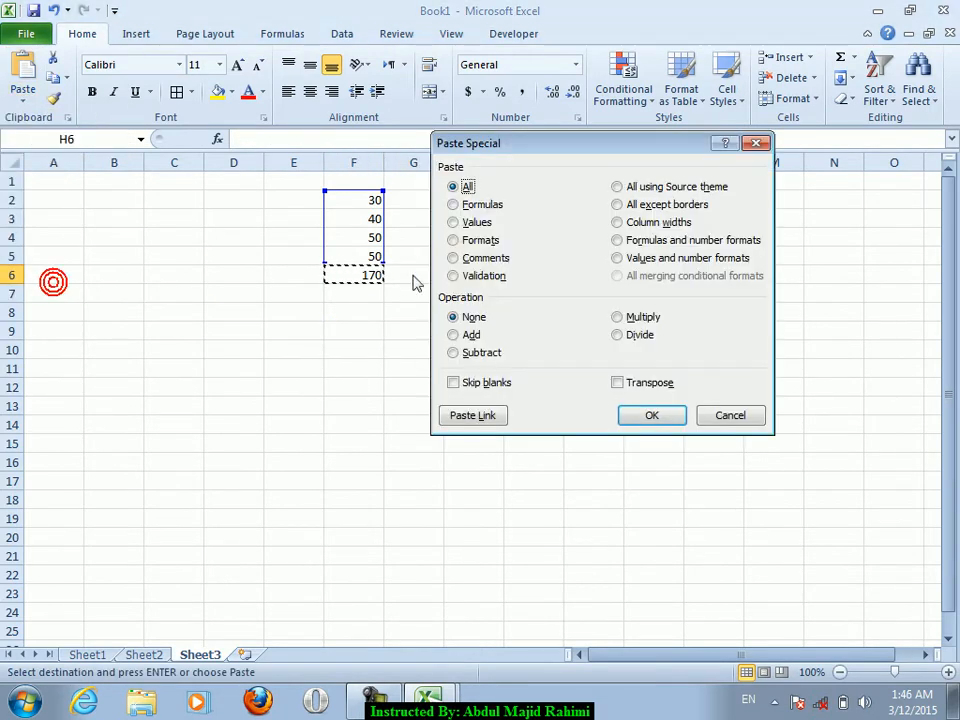
left_click(472, 203)
left_click(666, 420)
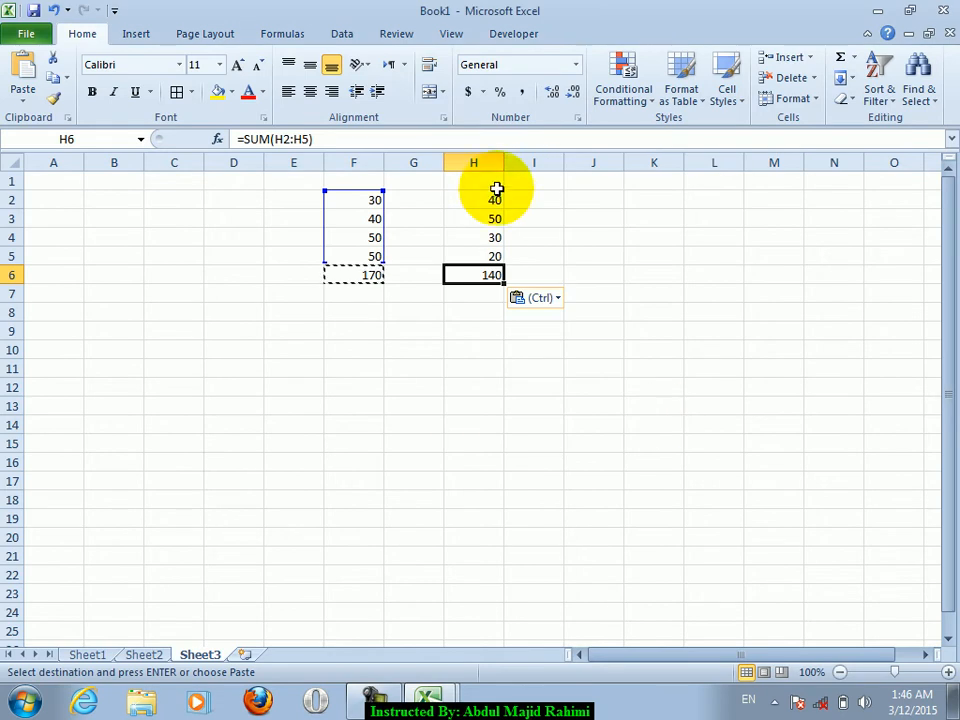
left_click(457, 344)
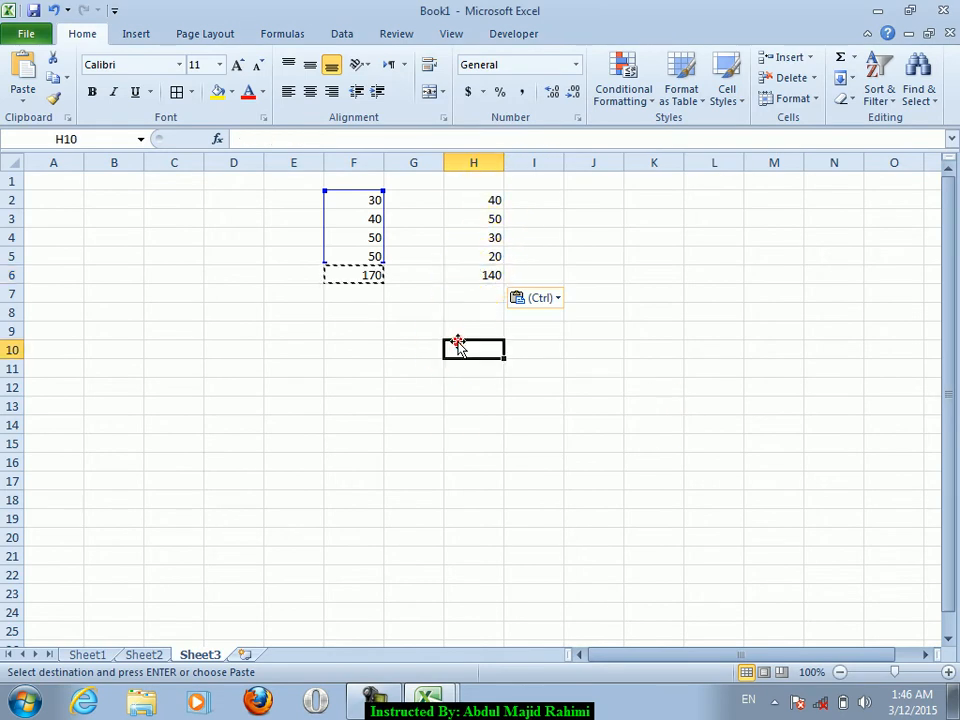
key("ctrl+z")
On Sheet1, move the table picture away to start around C16, and copy the yellow table in B5:D12.
left_click(34, 100)
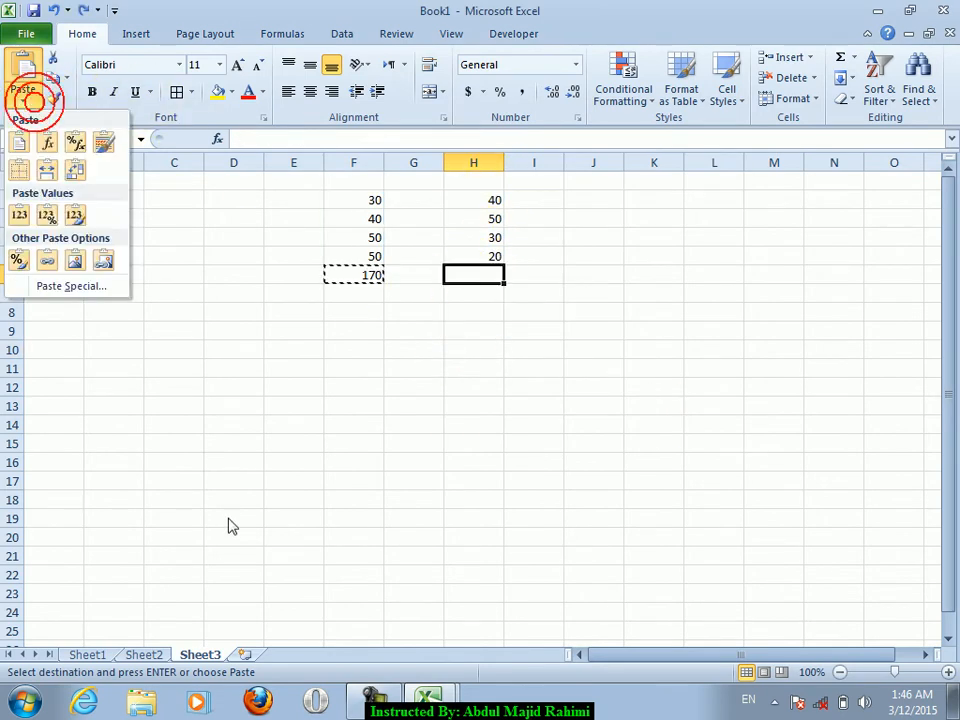
left_click(75, 648)
left_click(87, 655)
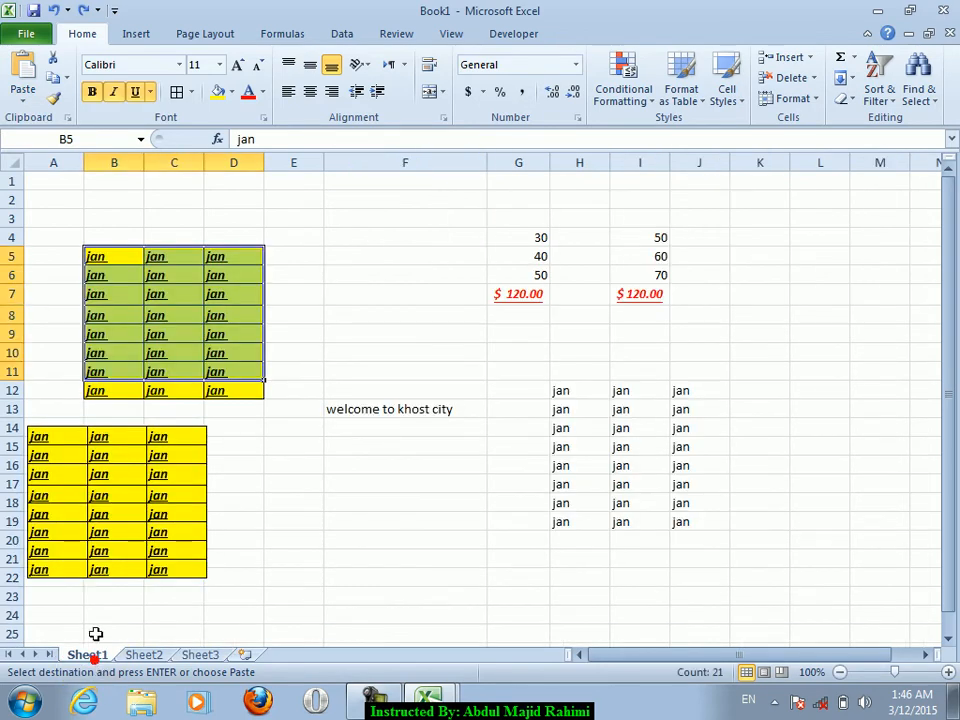
left_click_drag(65, 445, 178, 485)
left_click_drag(100, 257, 214, 390)
key("ctrl+c")
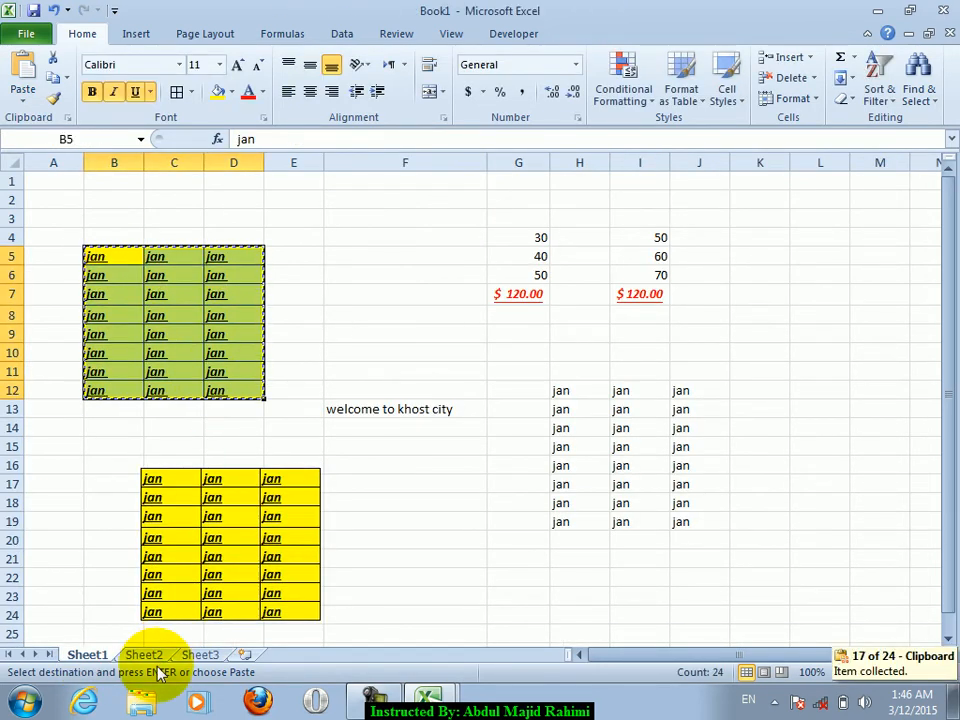
Paste the copied table on Sheet2 at G7 using Paste Special with Values.
left_click(156, 662)
left_click(438, 291)
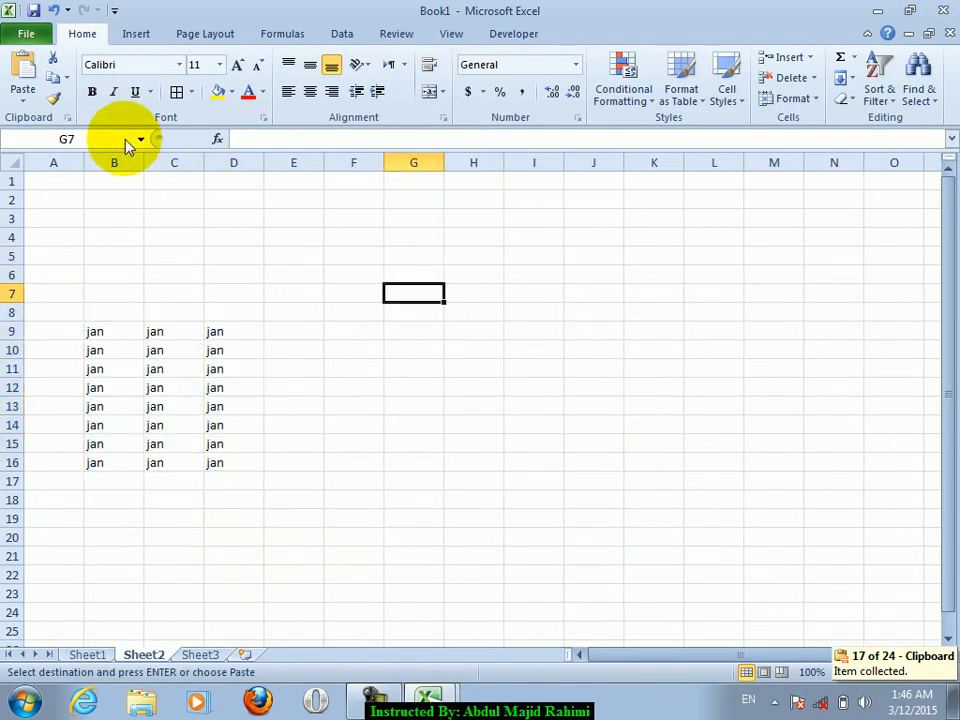
left_click(24, 100)
left_click(66, 281)
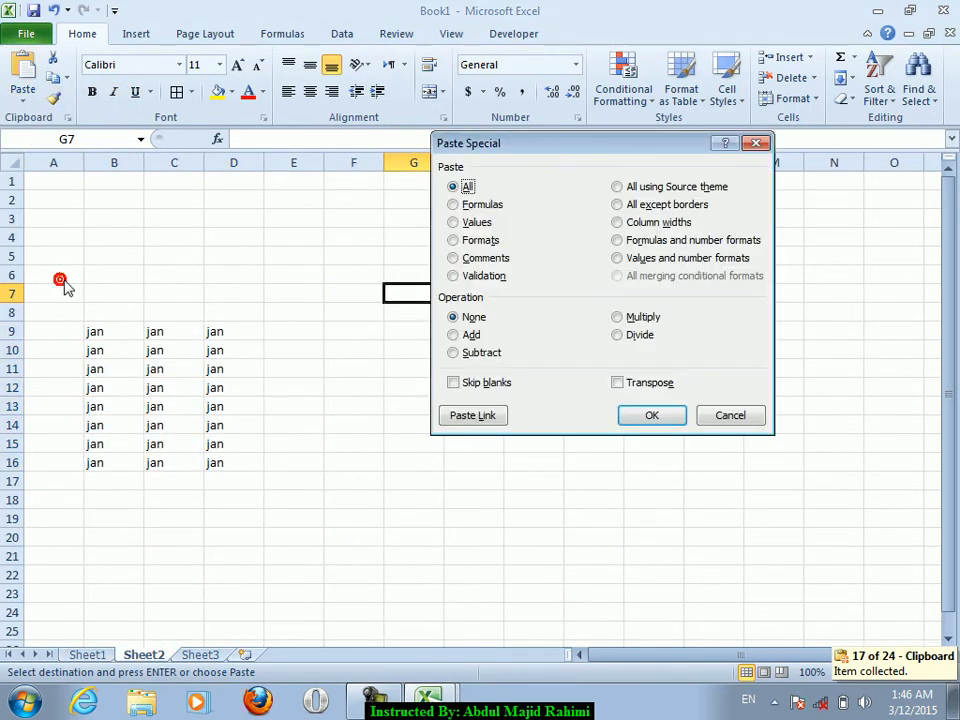
left_click(478, 223)
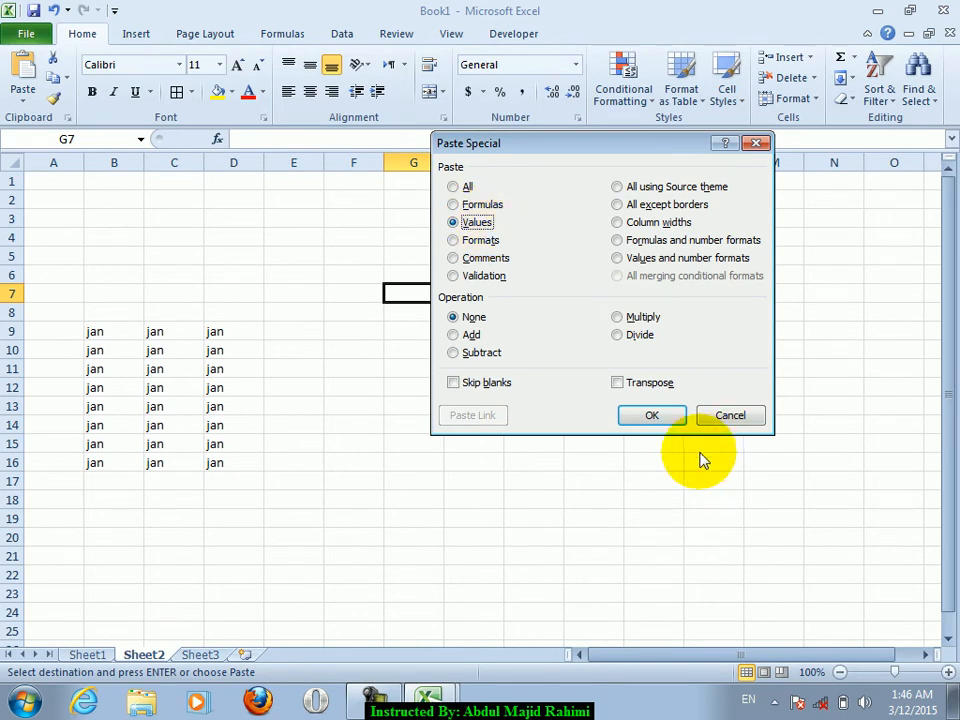
left_click(651, 415)
left_click(455, 344)
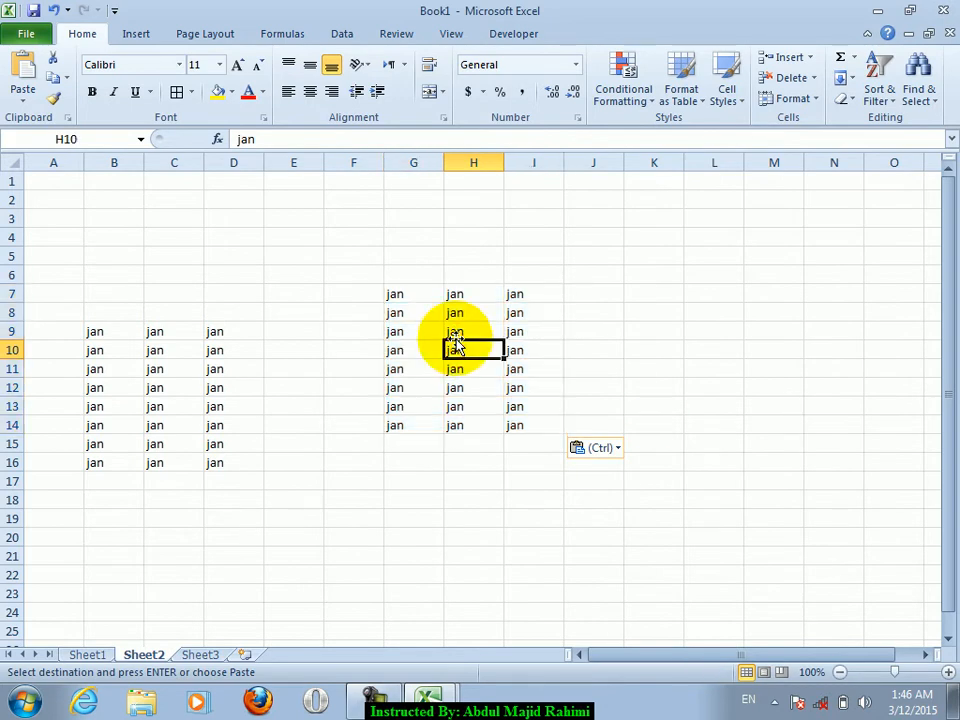
Enter a sample name in K6 and the number 324234 in K7.
left_click(660, 271)
type("ome")
key("Return")
type("324234")
key("Return")
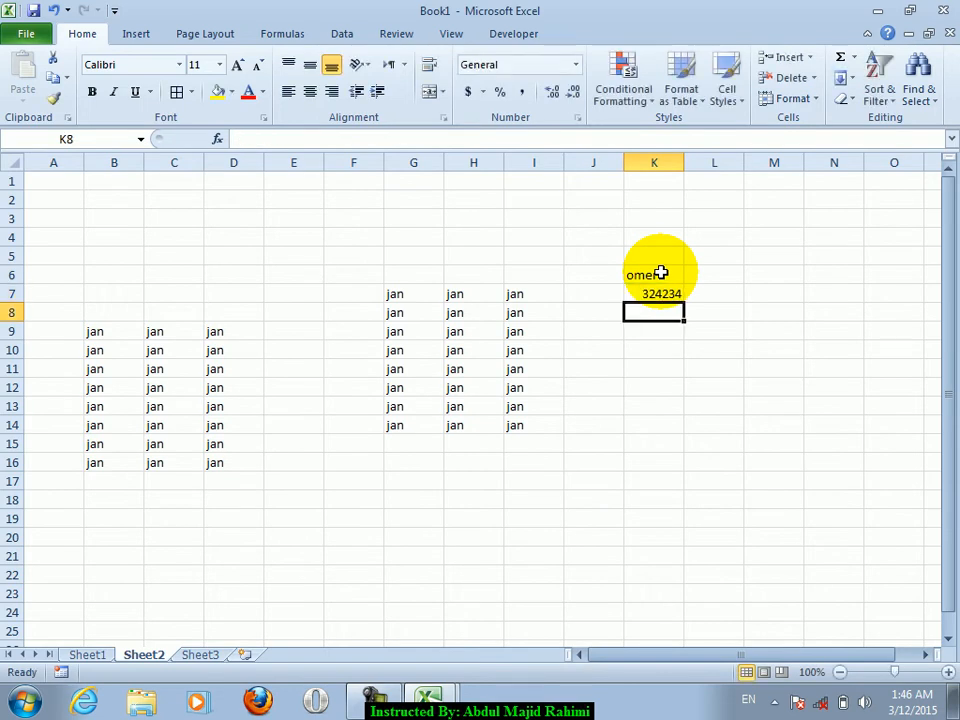
Clear K6:K7 and insert the current date, 3/12/2015, in K7.
key("Up")
key("shift+Up")
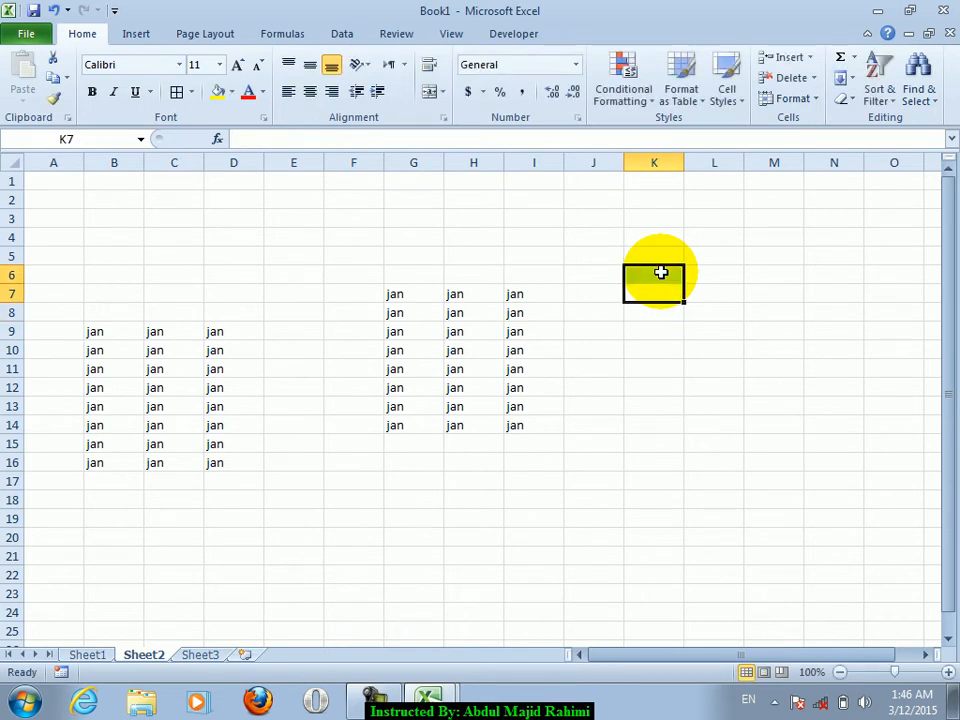
key("ctrl+semicolon")
key("Return")
key("Up")
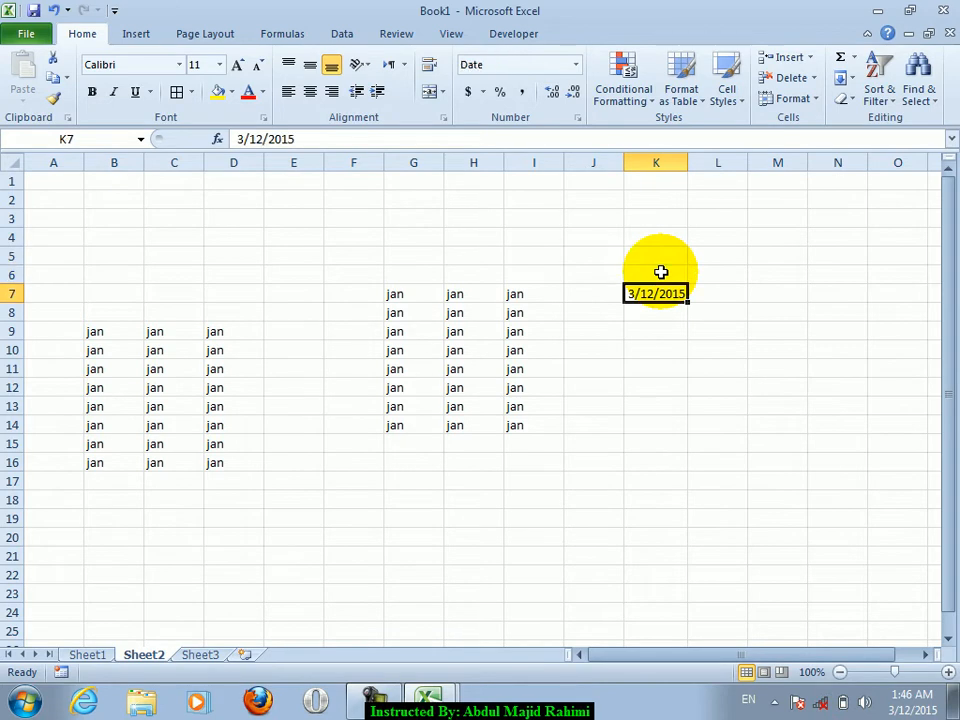
Clear the date in K7, and undo the entries in column K and the pasted values in G7:I14.
key("Up")
key("Left")
key("Left")
key("Left")
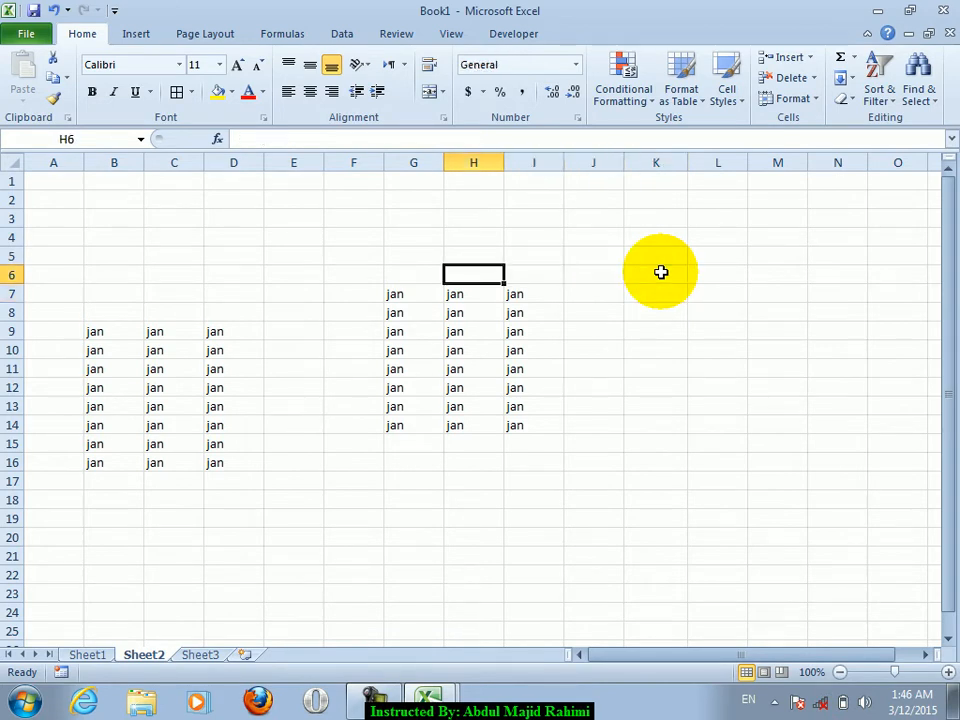
key("ctrl+z")
key("ctrl+z")
key("ctrl+z")
key("ctrl+z")
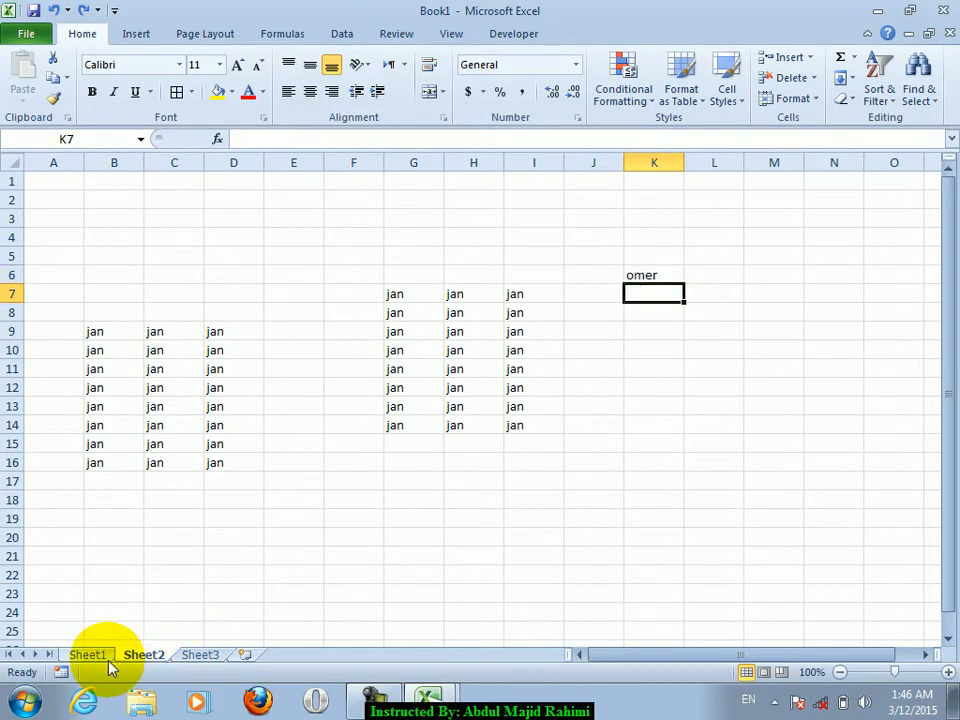
key("ctrl+z")
key("ctrl+z")
Check the copied table on Sheet1, paste it on Sheet2 at G13 using Paste Special with Values, and undo the paste.
left_click(90, 656)
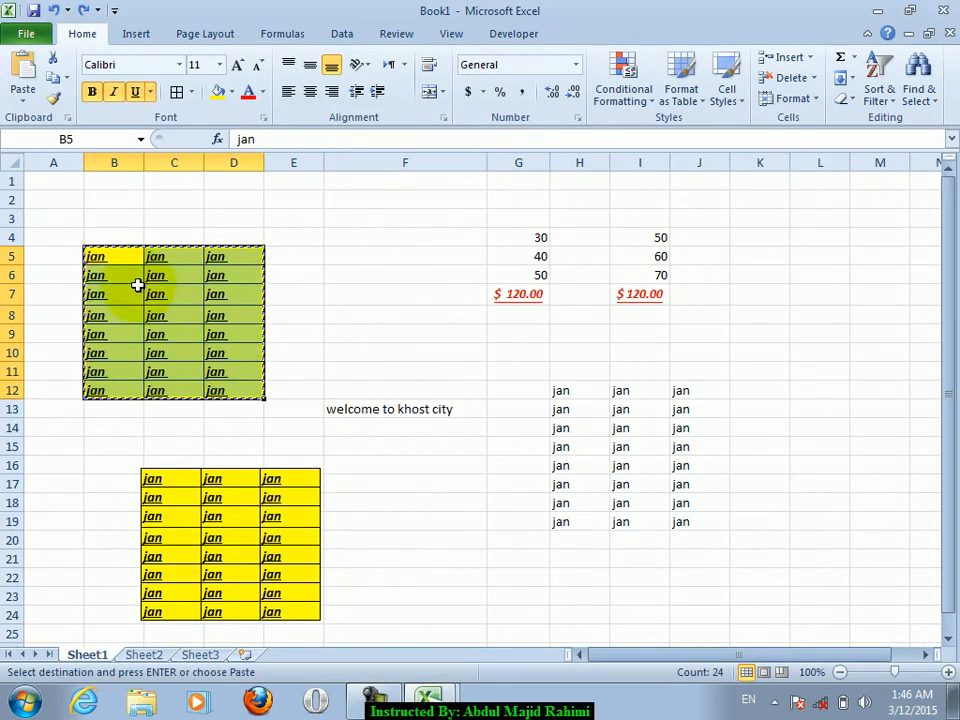
left_click(147, 662)
left_click(420, 410)
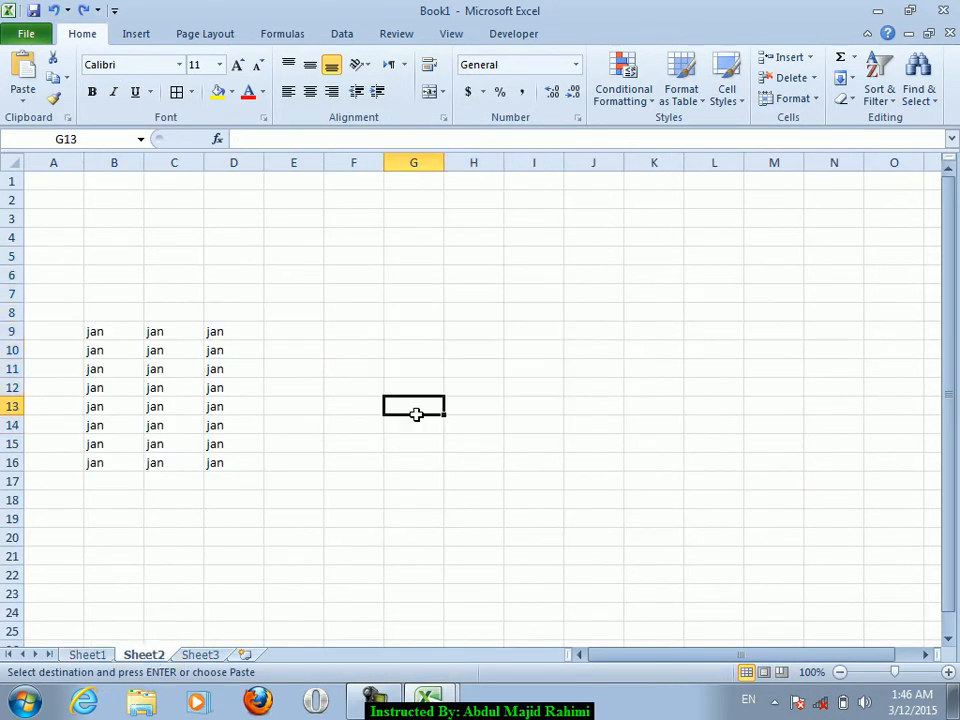
left_click(22, 98)
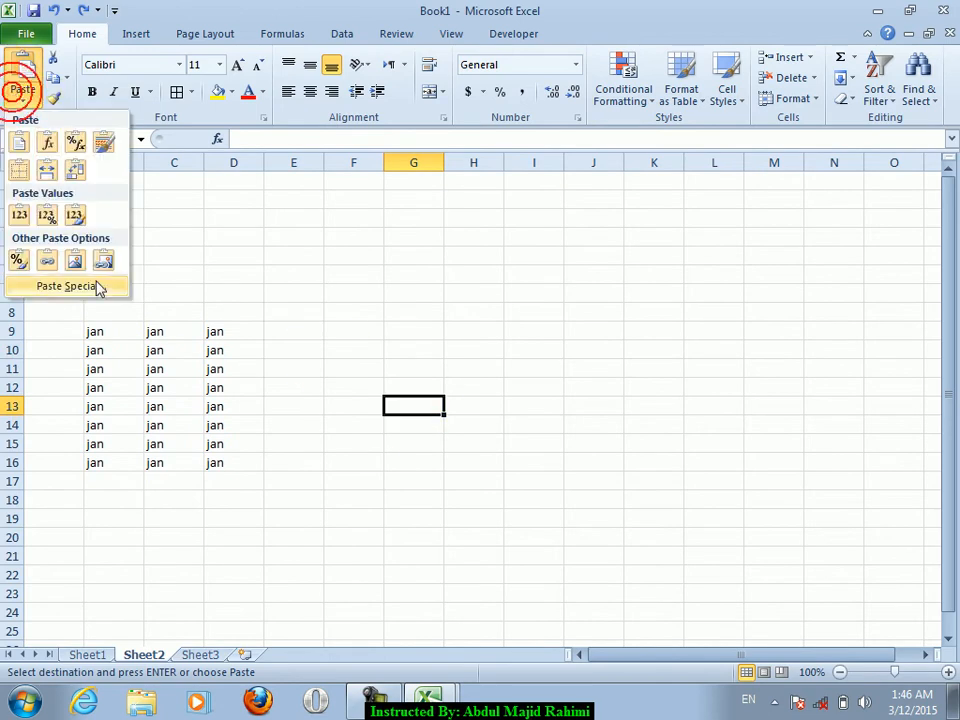
left_click(82, 289)
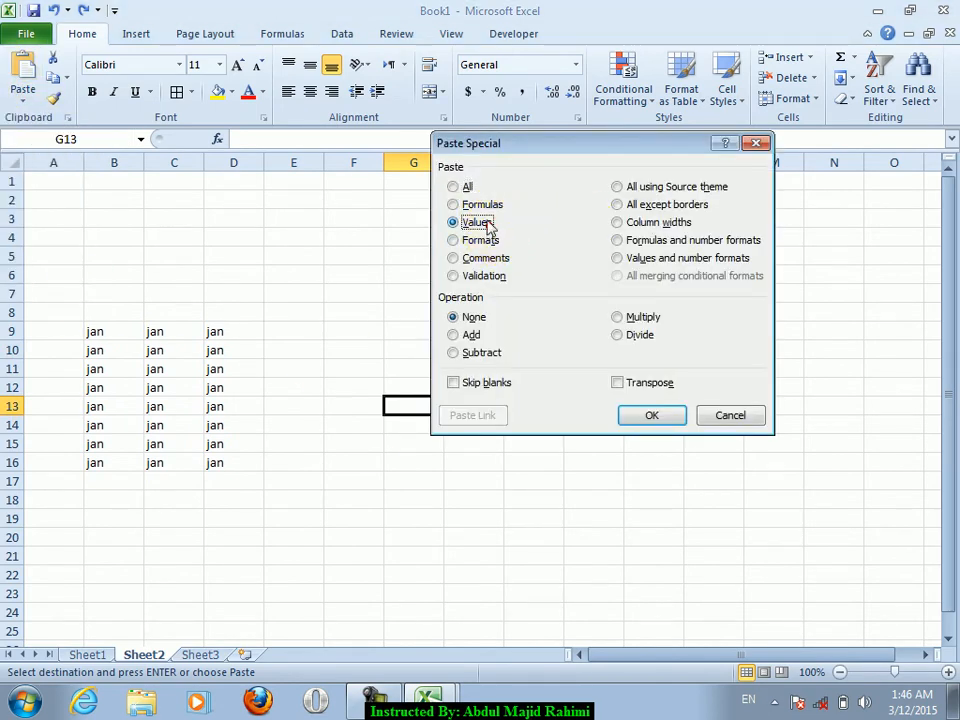
left_click(650, 414)
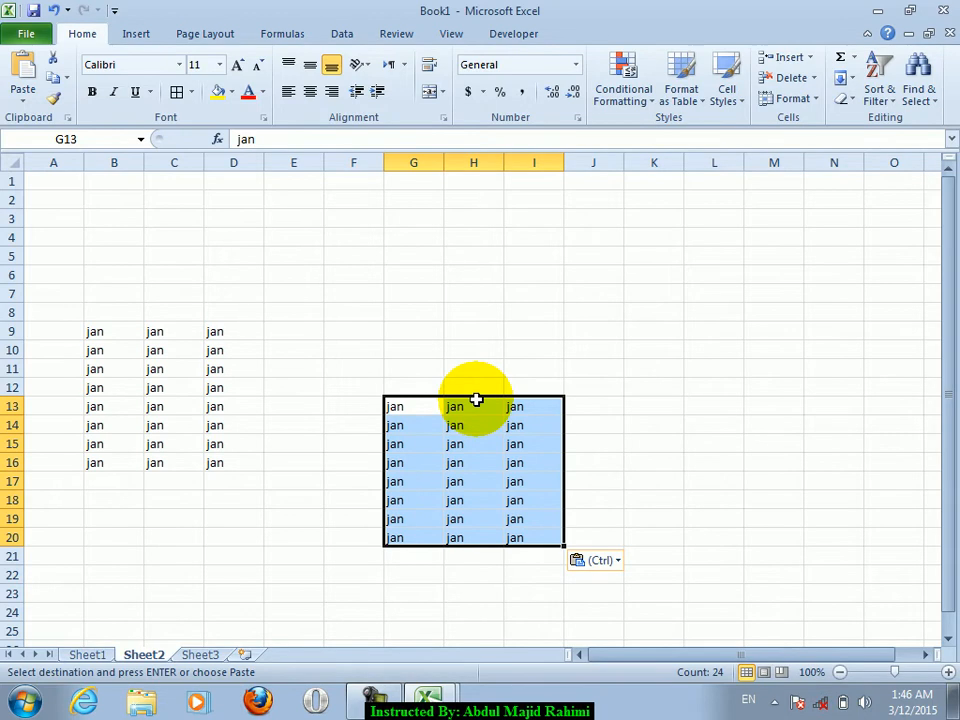
key("ctrl+z")
Paste only the copied table's formatting on Sheet2 at G11 using Paste Special with Formats.
left_click(405, 368)
left_click(25, 100)
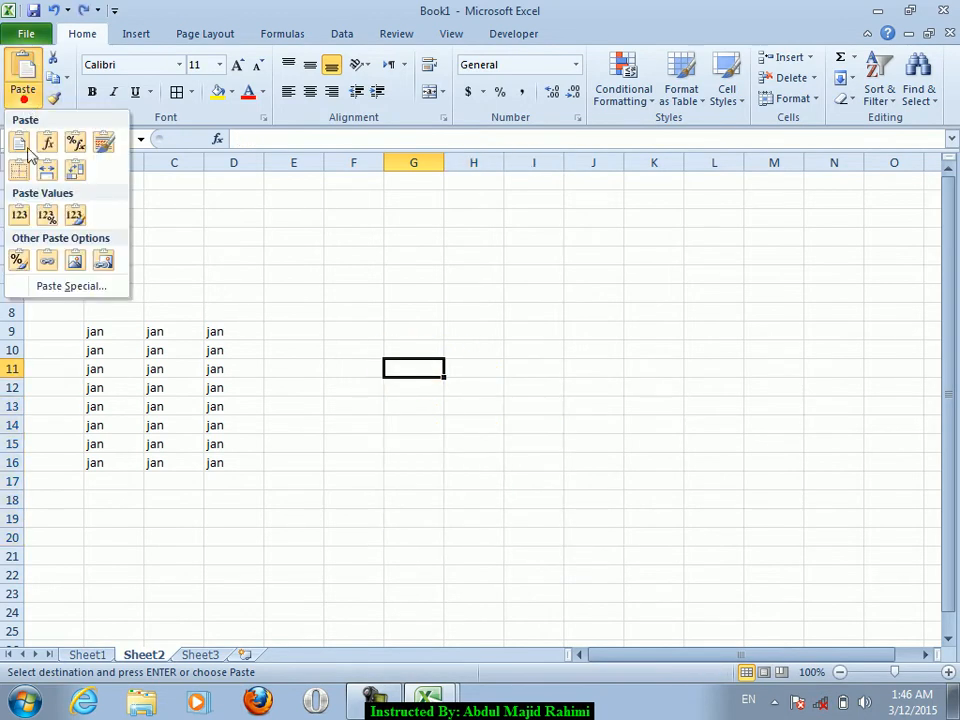
left_click(55, 287)
left_click(465, 240)
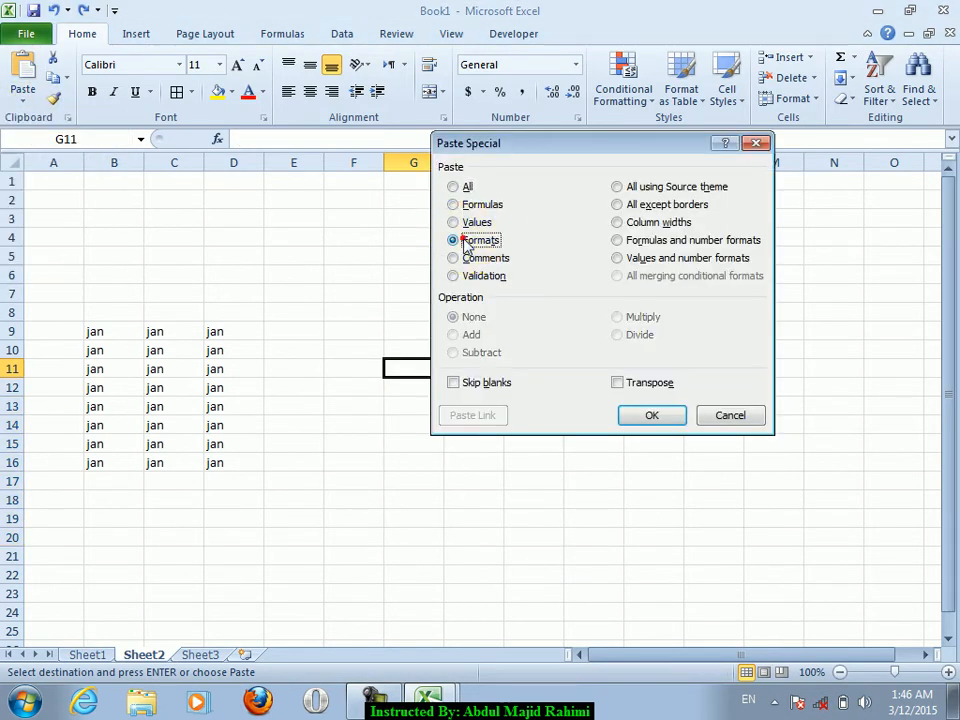
left_click(652, 416)
left_click(470, 422)
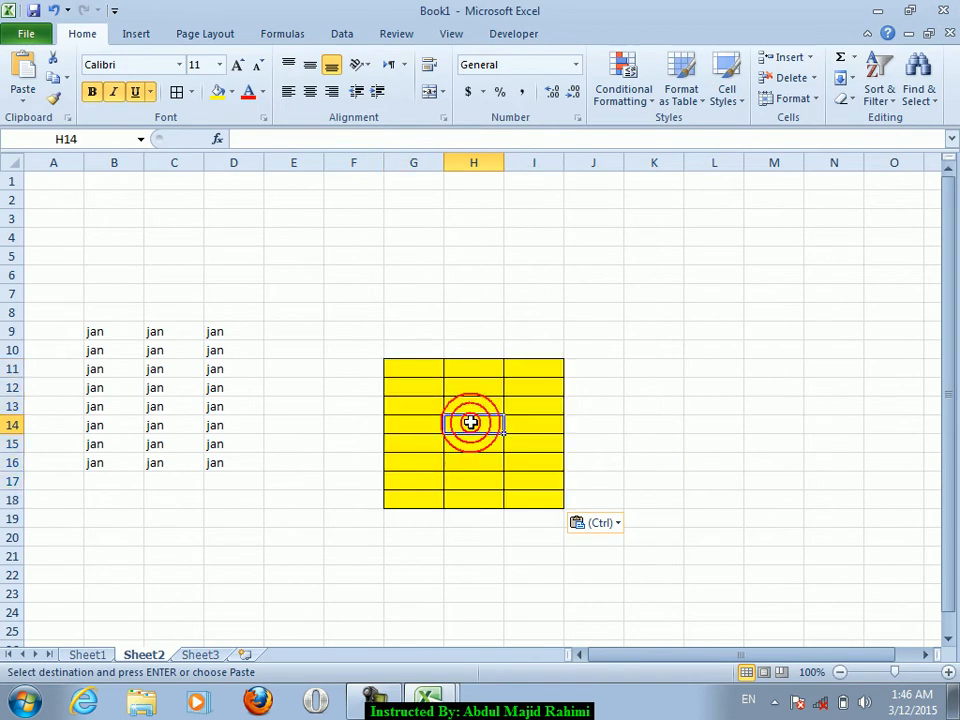
Undo the formats-only paste in G11:I18 on Sheet2.
key("ctrl+z")
left_click(23, 96)
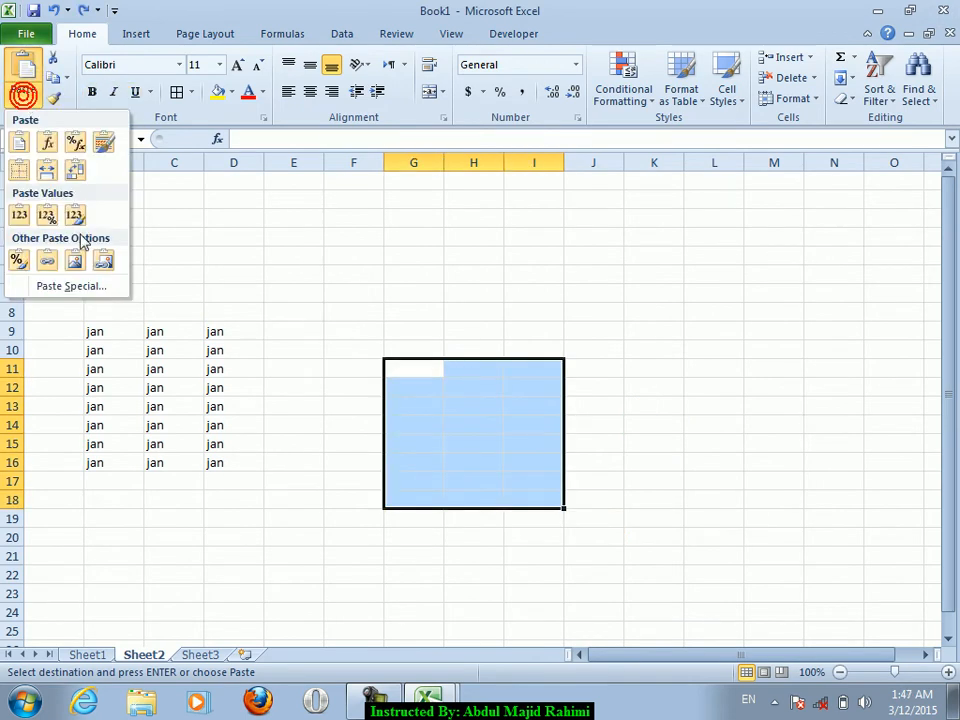
left_click(476, 270)
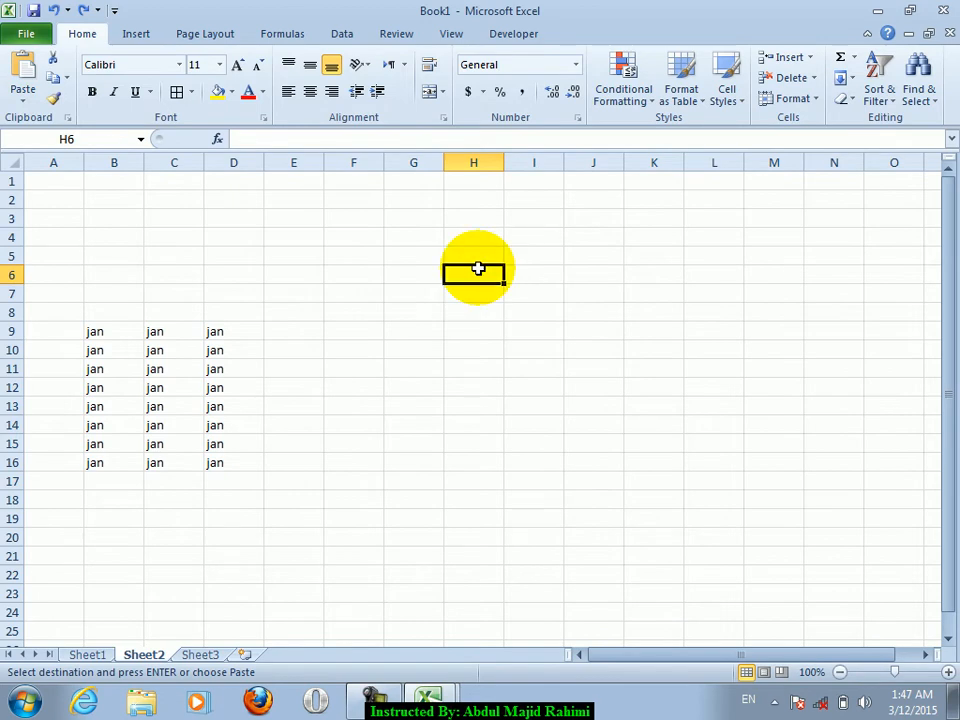
Launch the On-Screen Keyboard (osk) and use it to insert the current date, 3/12/2015, in H11 and H13.
key("super+r")
type("osk")
key("Return")
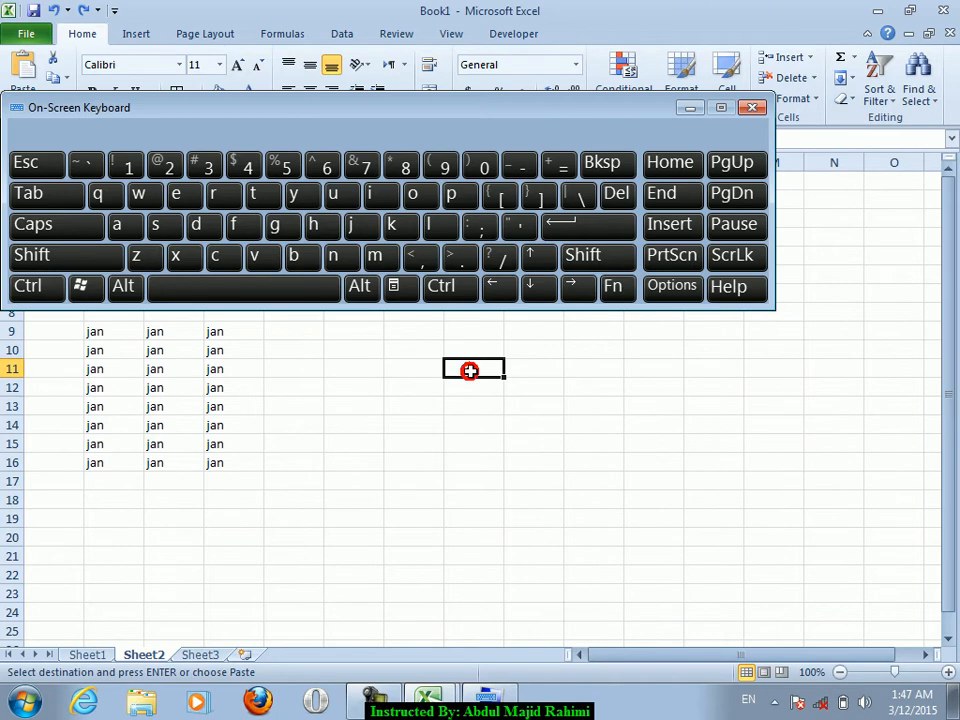
left_click(443, 288)
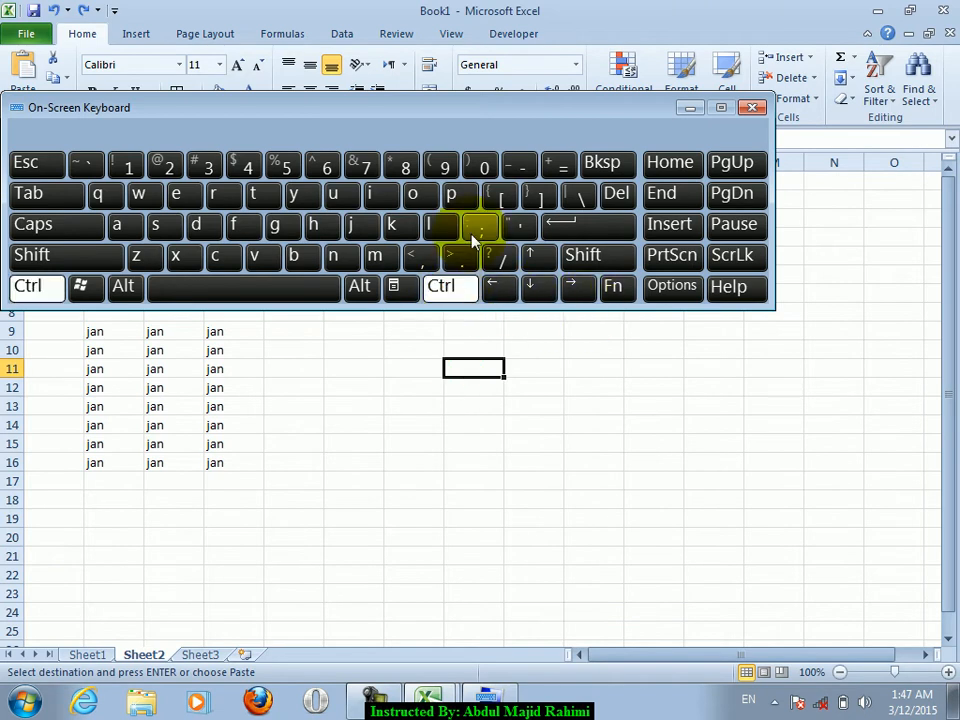
left_click(474, 234)
left_click(497, 398)
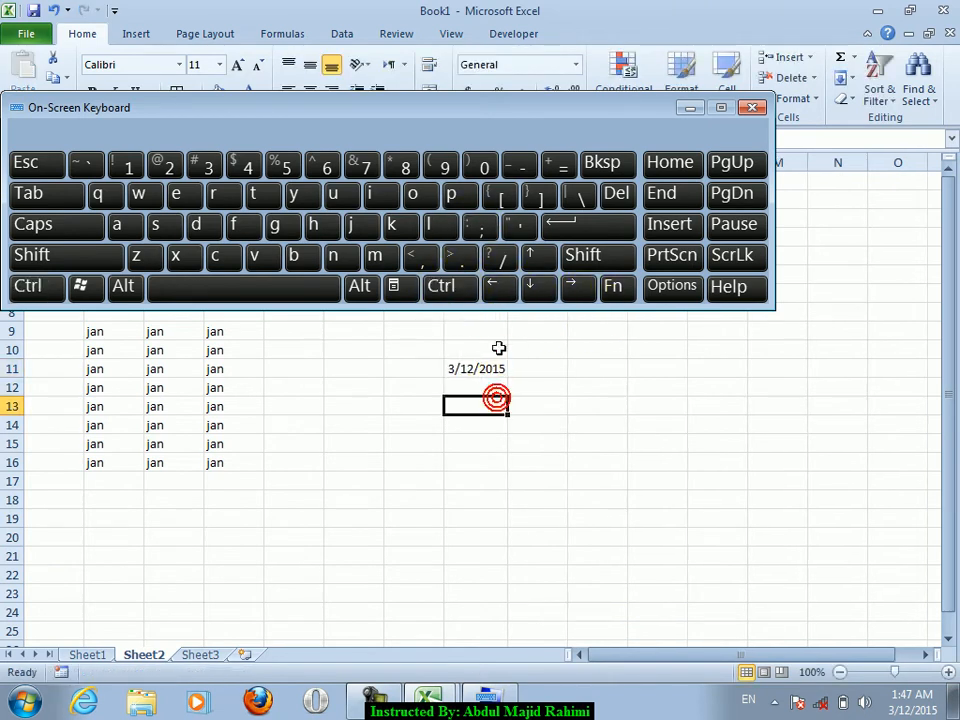
left_click(452, 292)
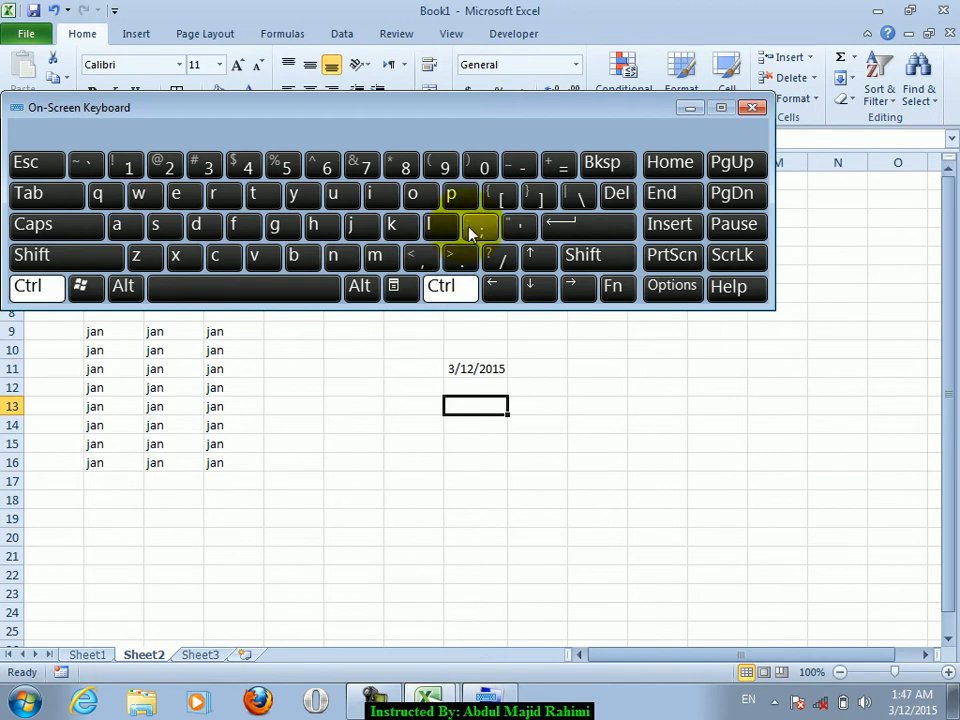
left_click(474, 234)
Insert the current time, 1:47 AM, in cells H17 and J18.
left_click(476, 476)
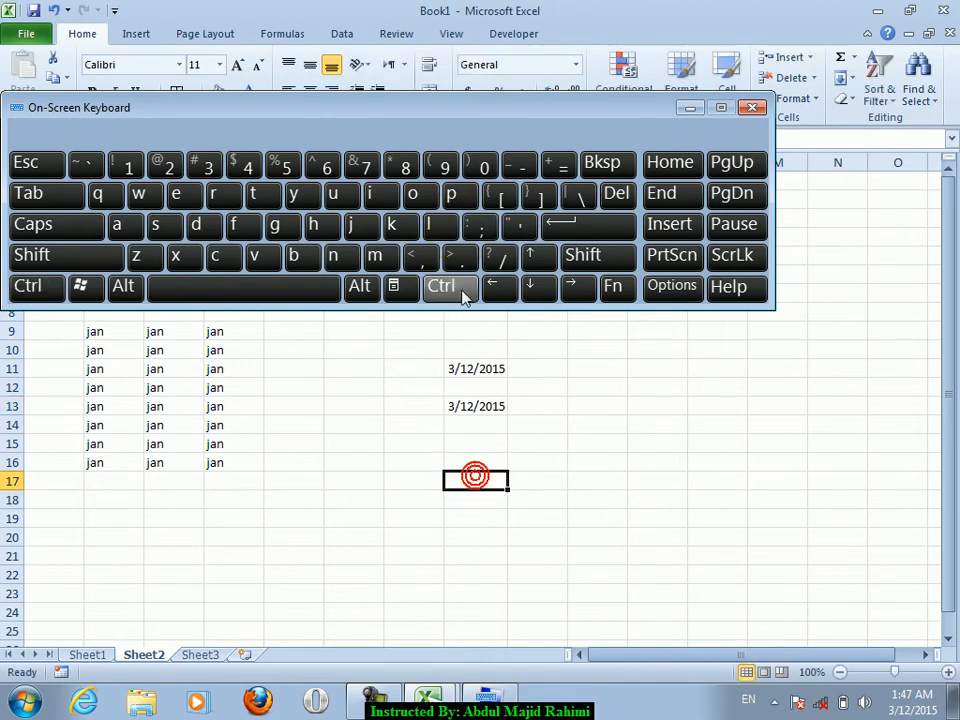
left_click(461, 288)
left_click(583, 256)
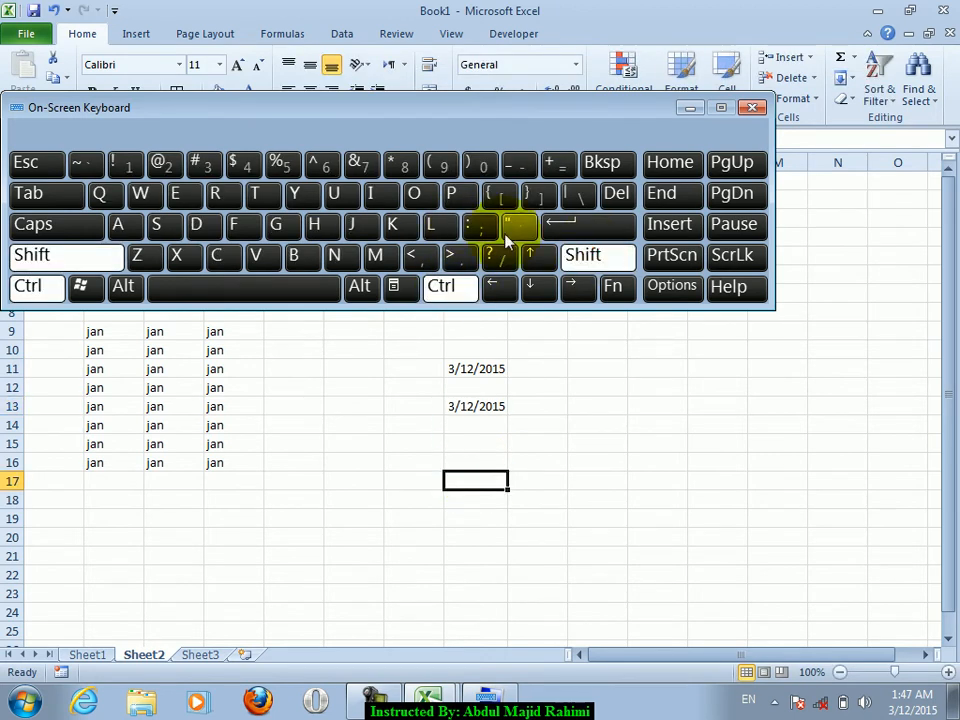
left_click(484, 229)
left_click(589, 499)
left_click(492, 477)
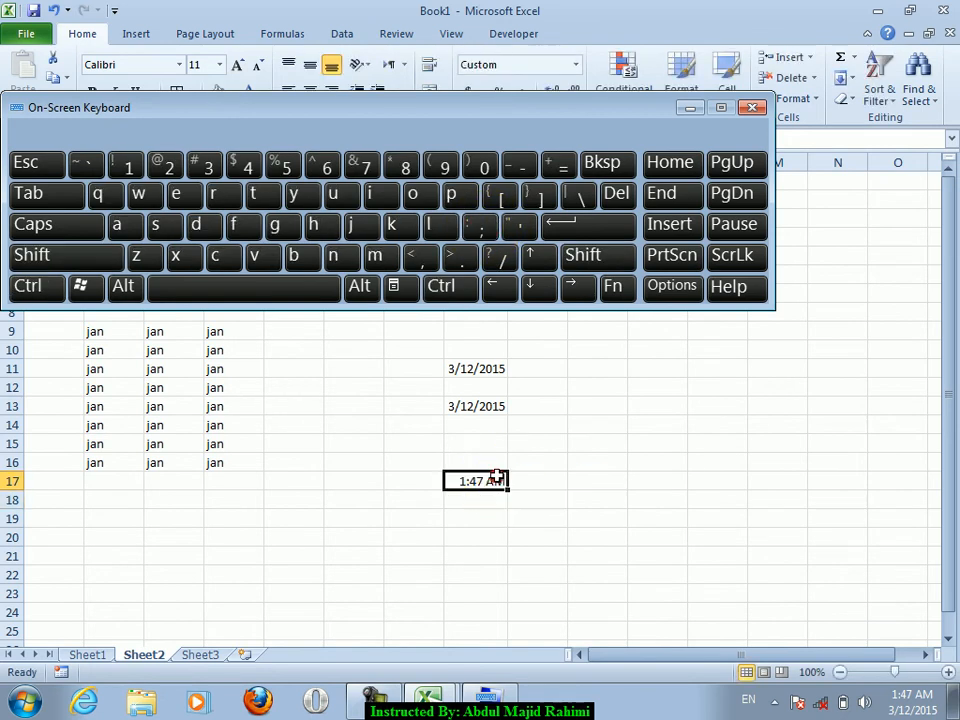
left_click(594, 493)
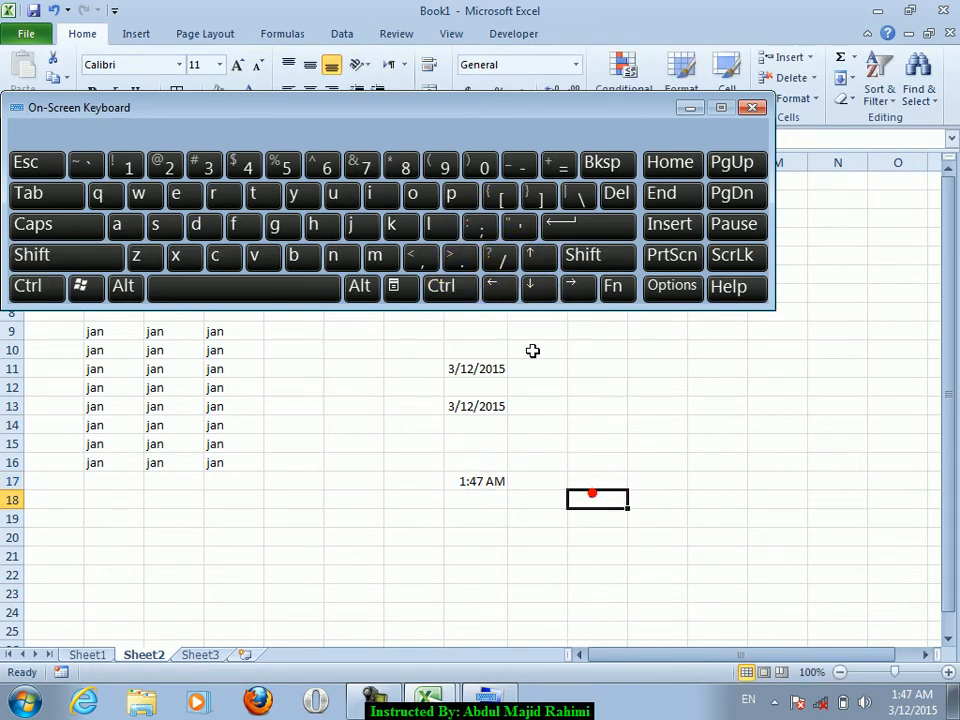
left_click(462, 290)
left_click(575, 256)
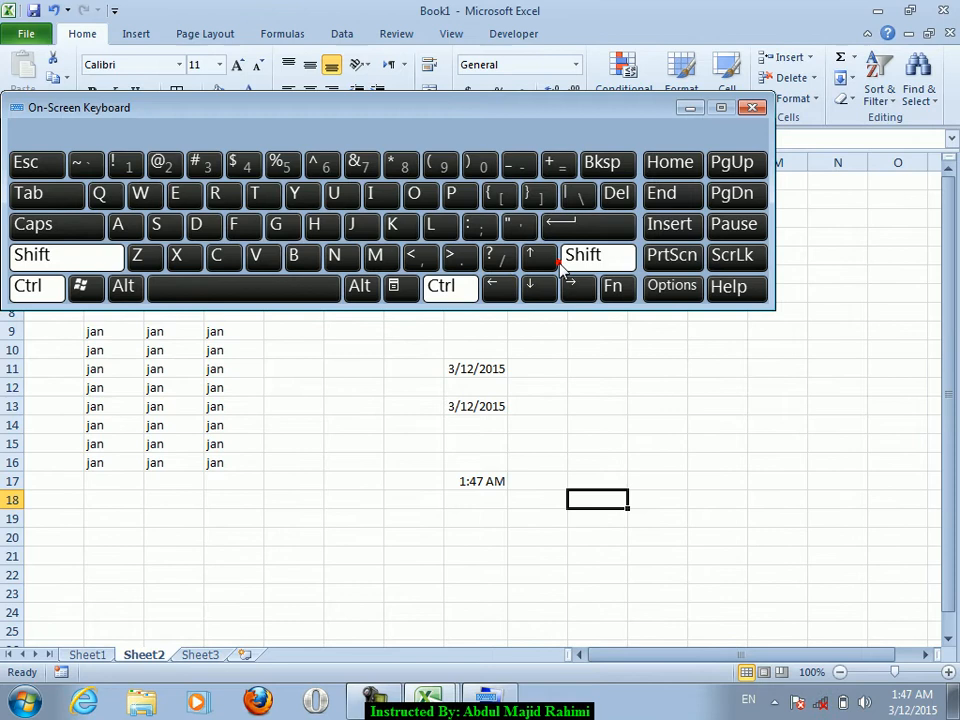
left_click(488, 222)
left_click(690, 515)
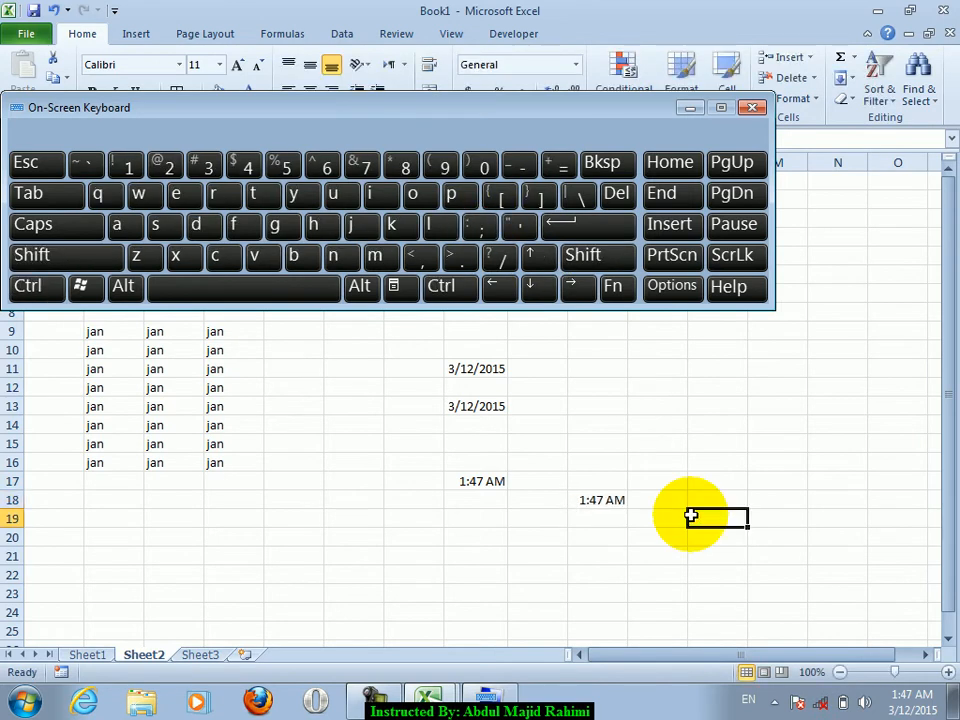
Clear all contents of Sheet2 and close the On-Screen Keyboard.
key("ctrl+a")
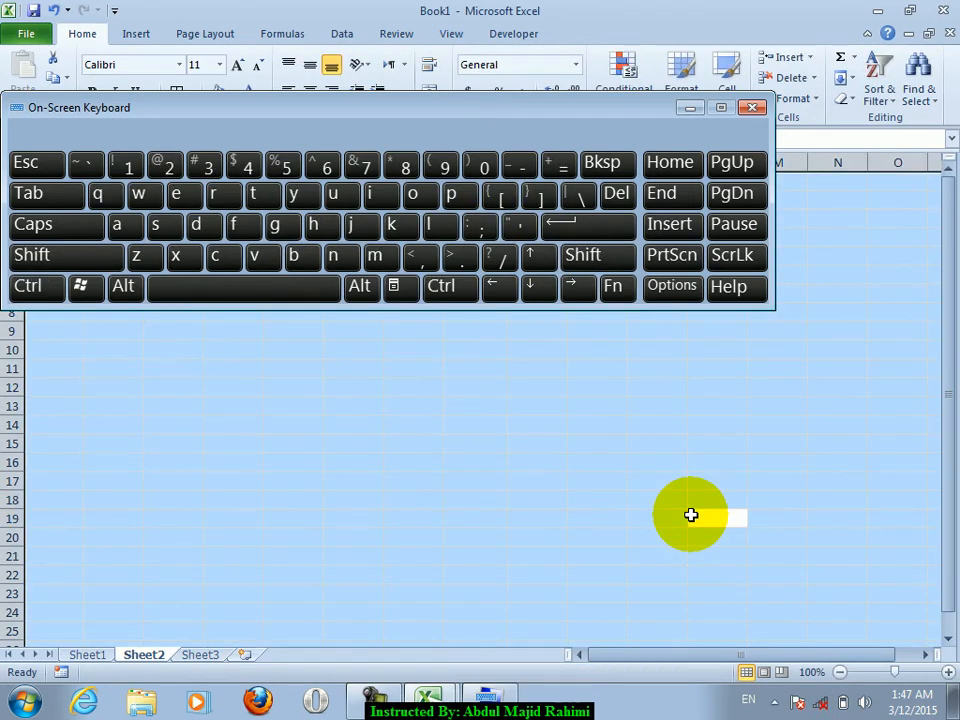
left_click(394, 371)
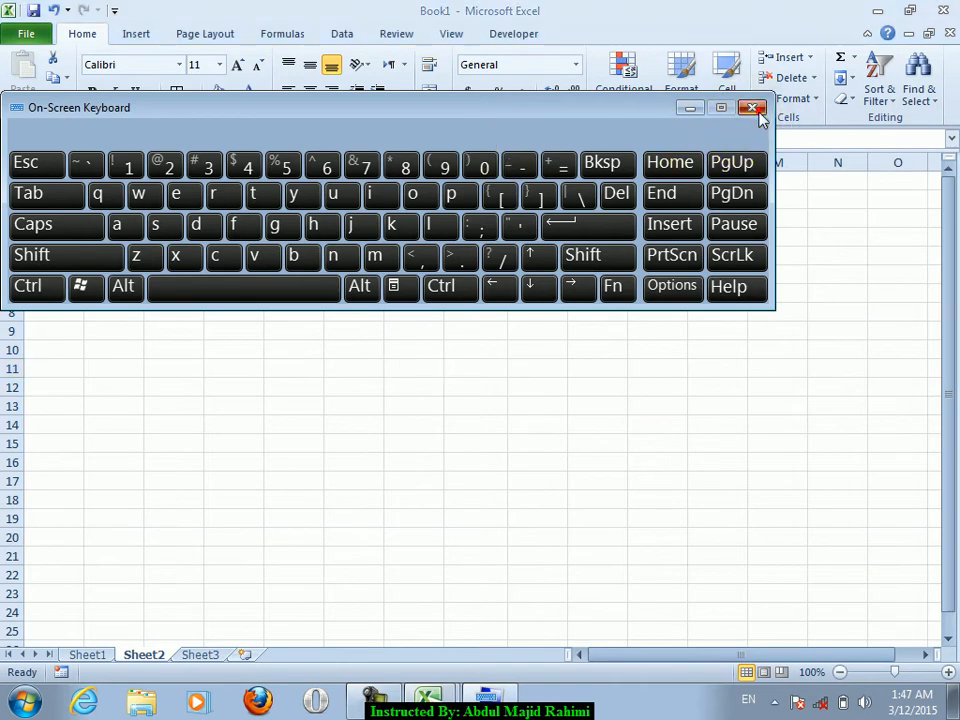
left_click(758, 112)
Copy the table B5:D12 from Sheet1, explore Paste Special's Values, Formats and Comments choices for E8 on Sheet2, and cancel.
left_click(95, 656)
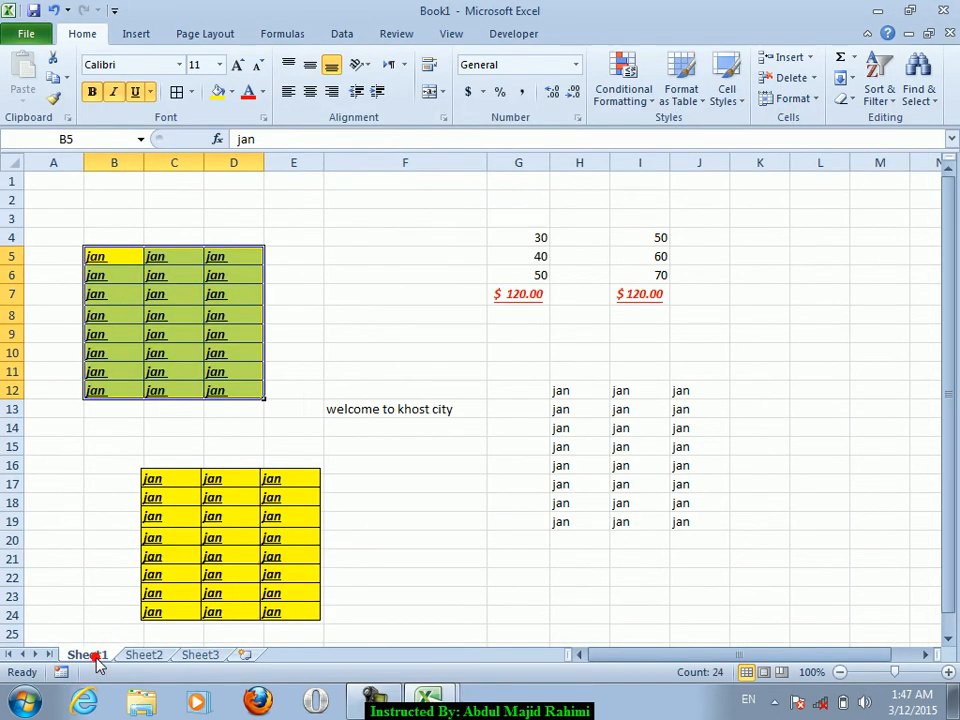
key("ctrl+c")
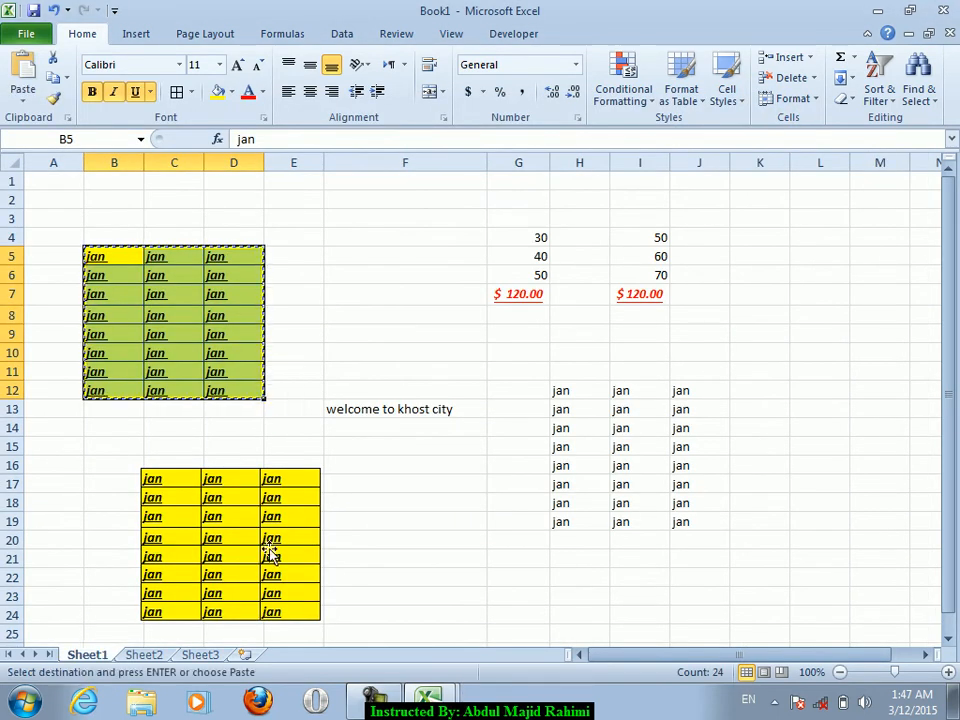
left_click(146, 654)
left_click(292, 313)
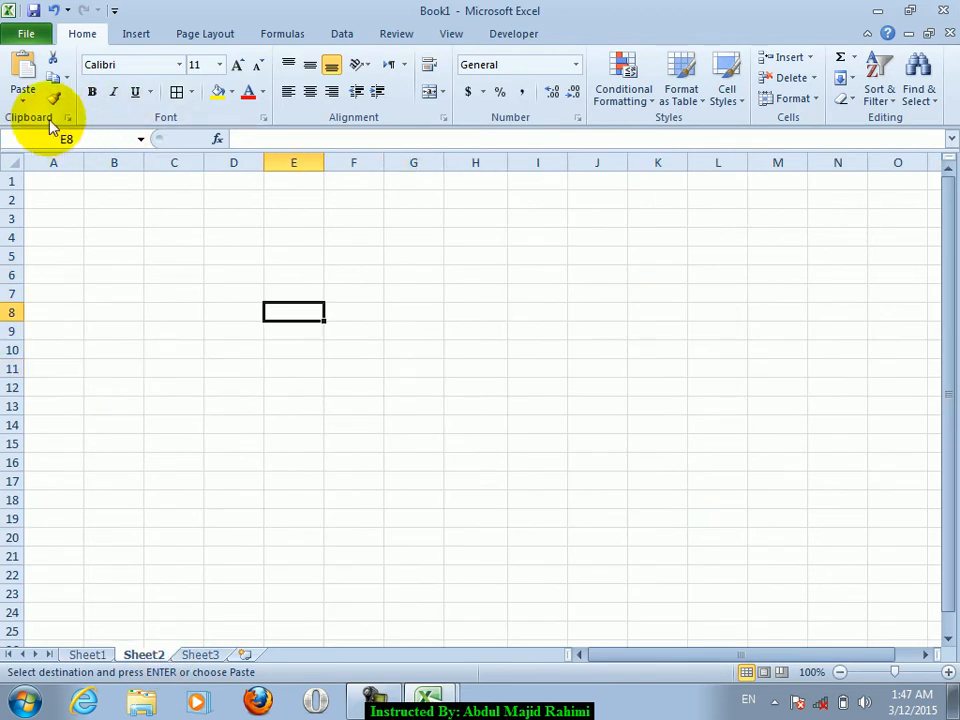
left_click(23, 96)
left_click(68, 286)
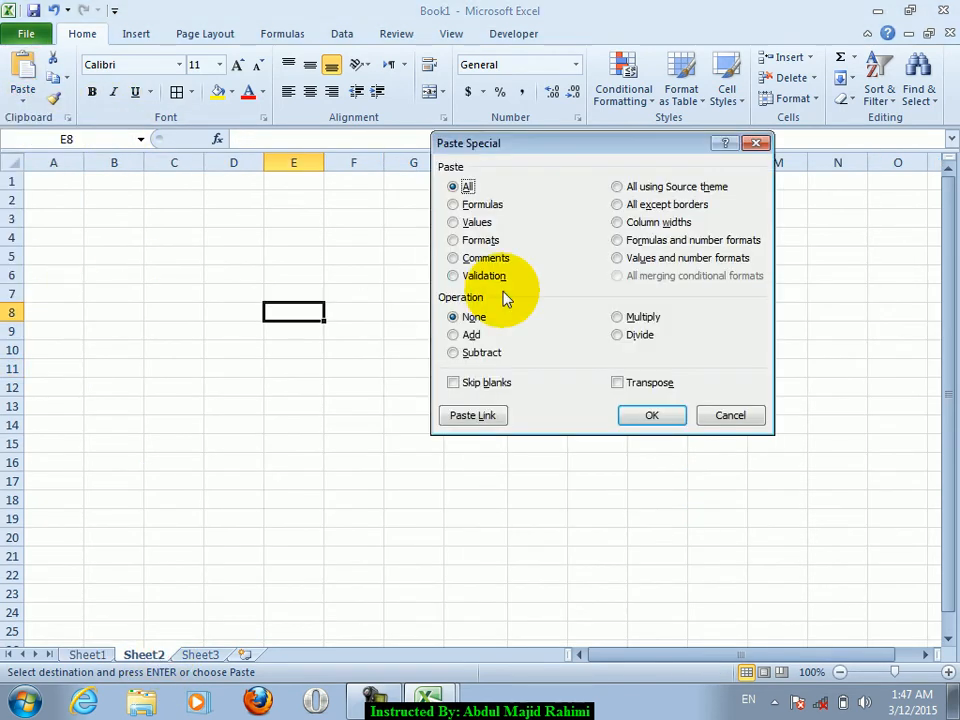
left_click(478, 222)
left_click(480, 240)
left_click(484, 258)
left_click(730, 415)
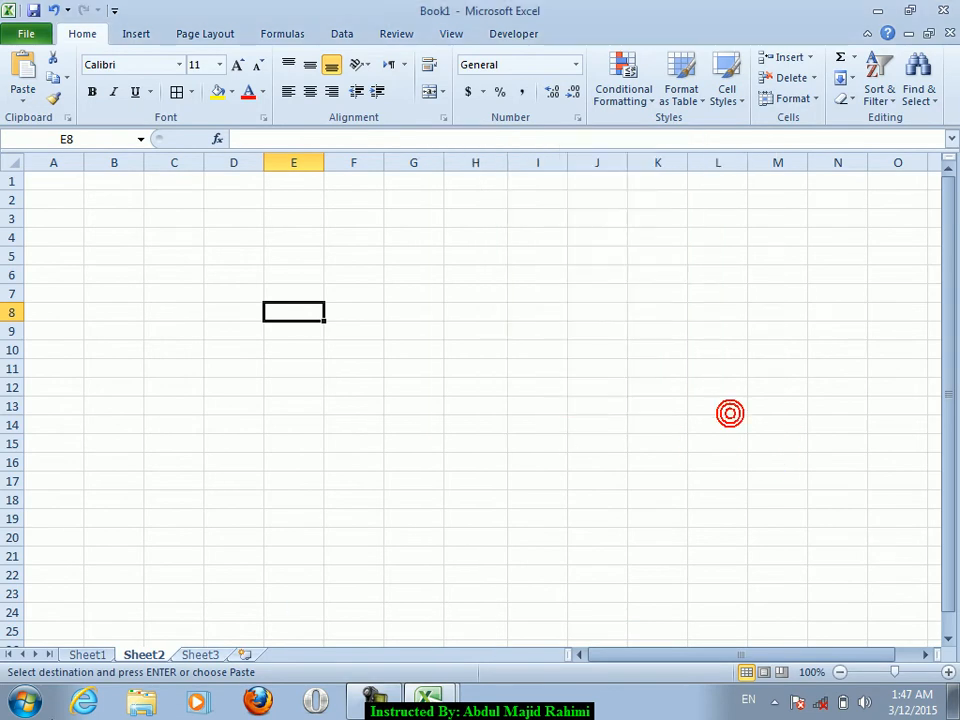
Add a comment reading "fsfaffs" to cell C8 on Sheet1.
left_click(78, 658)
left_click(171, 314)
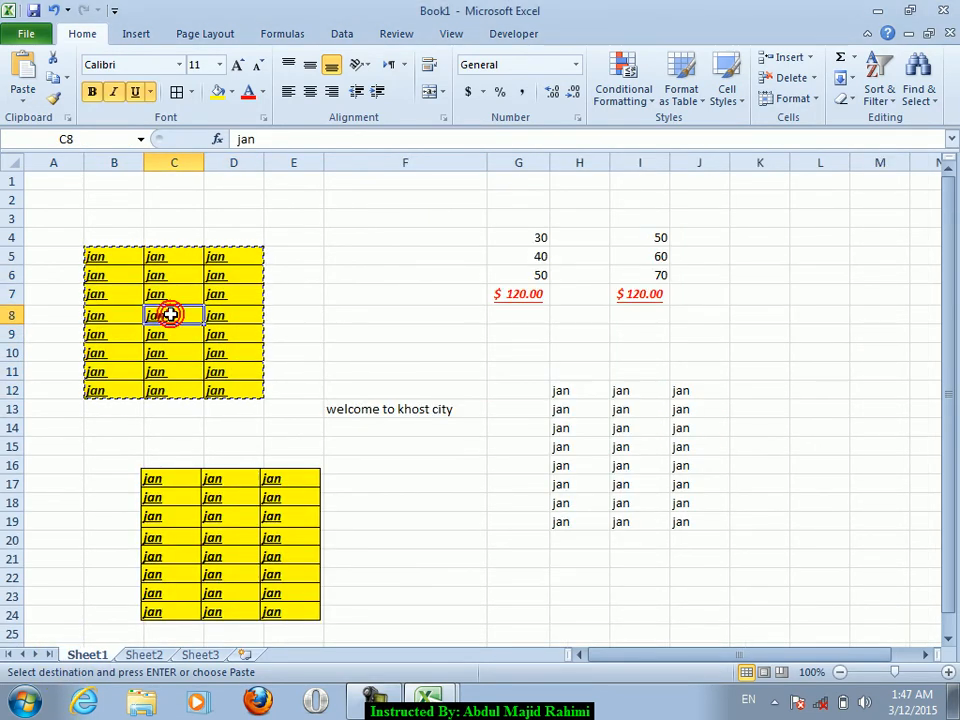
key("shift+F2")
type("fsfaf")
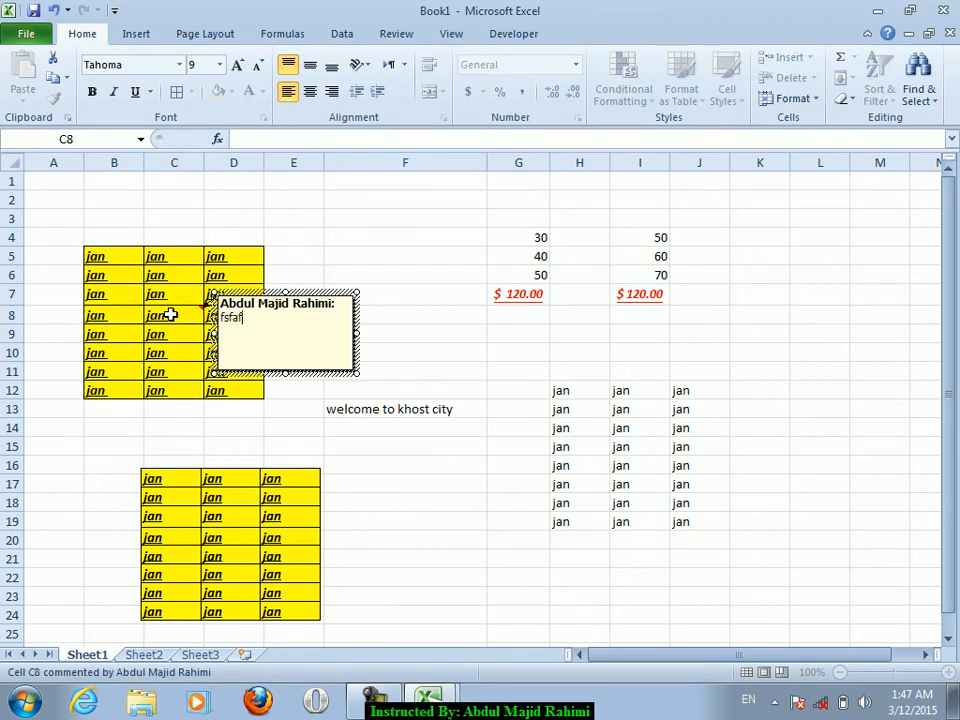
type("fs")
Add the comment "fsfdss" to cell B10 and the comment "sdfds" to cell B12.
left_click(122, 347)
key("shift+F2")
type("fsf")
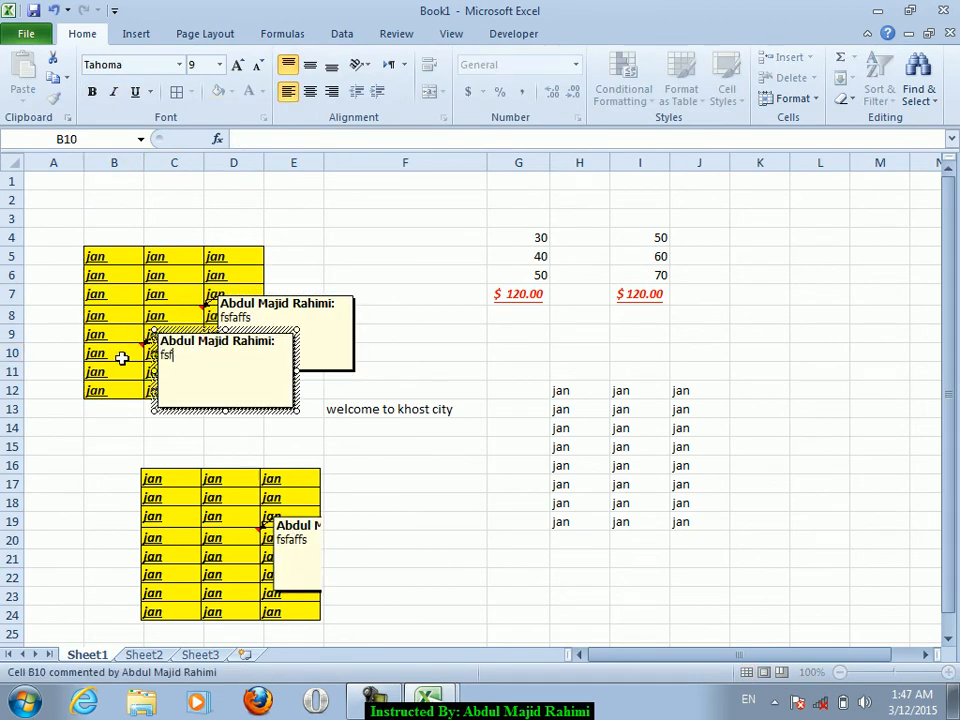
type("dss")
left_click(120, 381)
key("shift+F2")
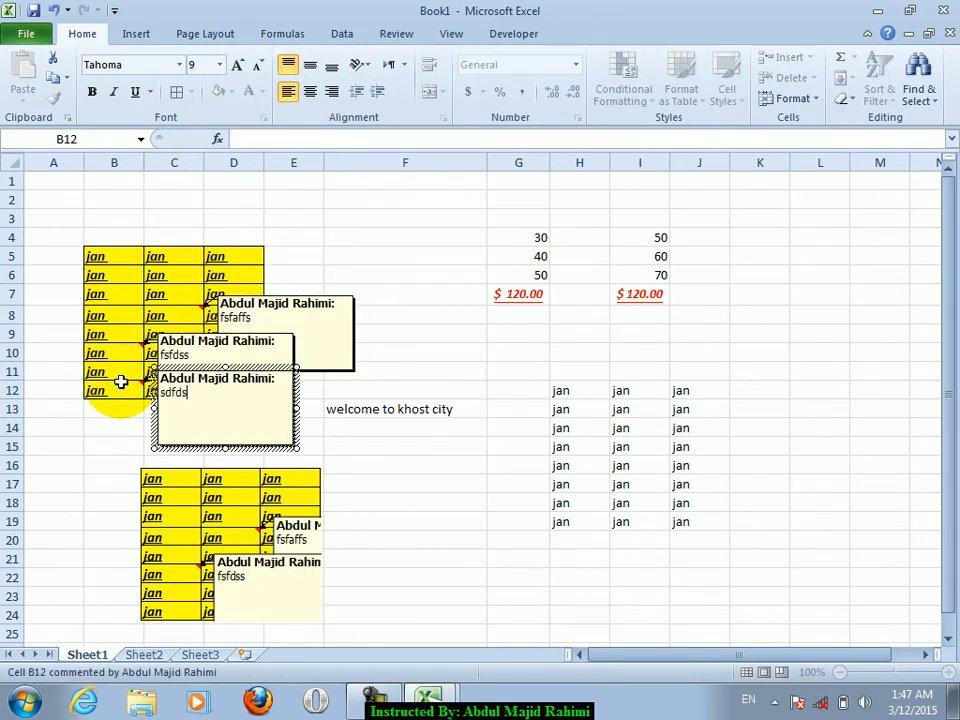
left_click(400, 33)
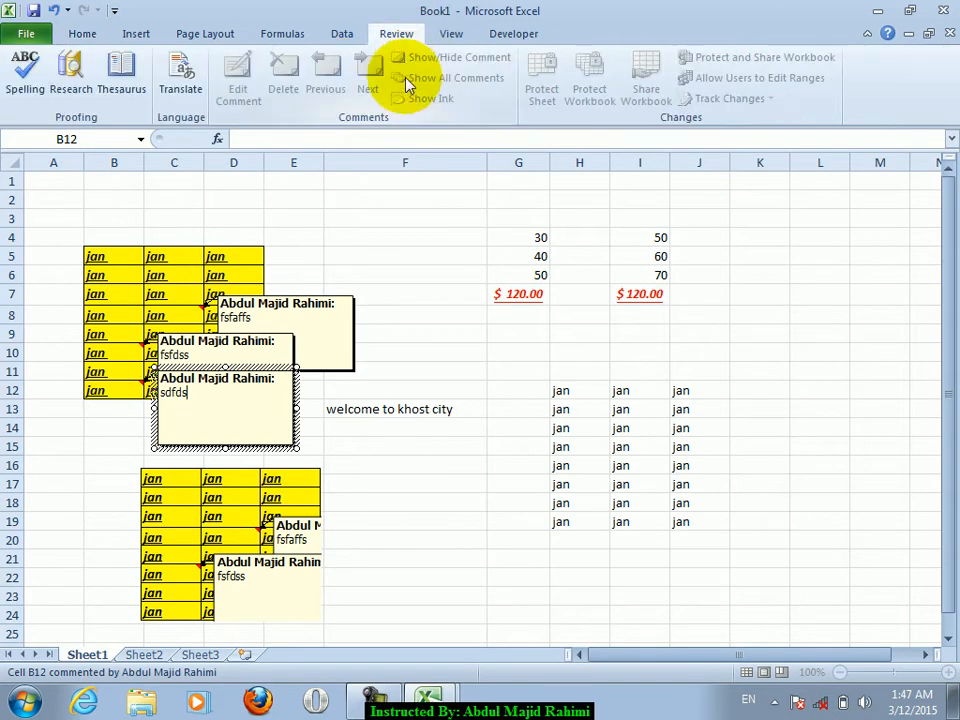
left_click(135, 314)
Turn off the display of all comments and view the comments of individual cells in the table B5:D12.
left_click(455, 77)
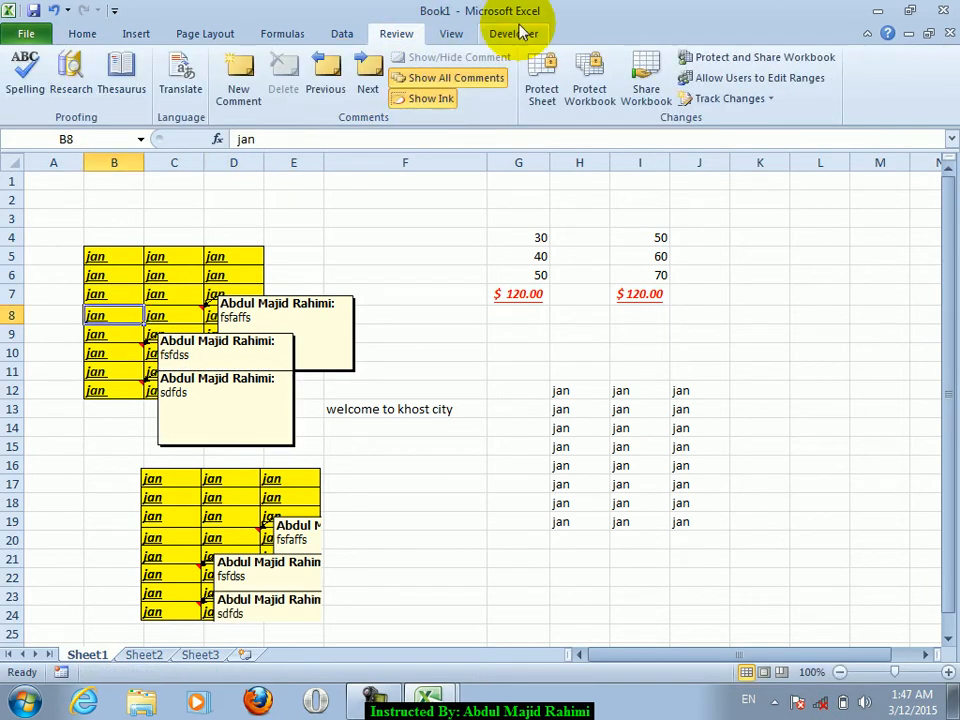
left_click(428, 78)
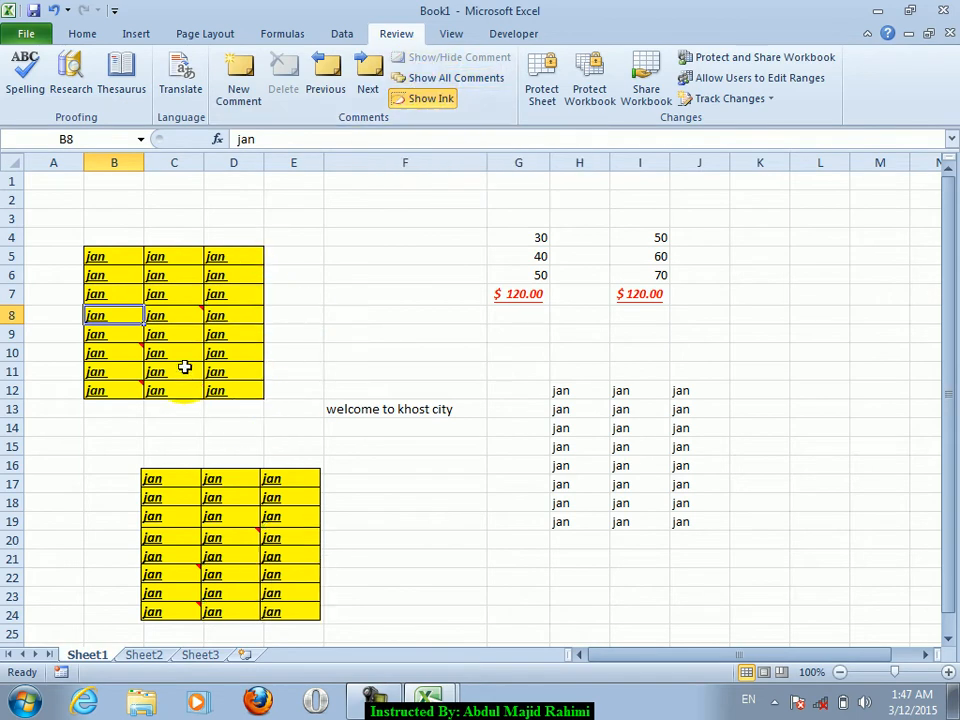
mouse_move(190, 314)
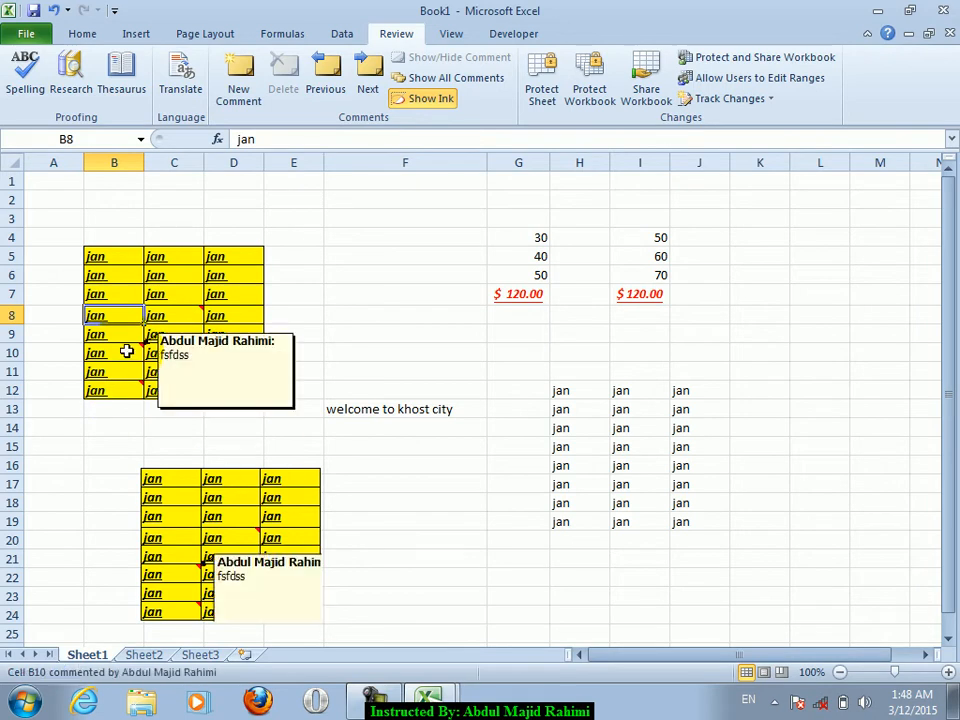
left_click_drag(120, 258, 259, 390)
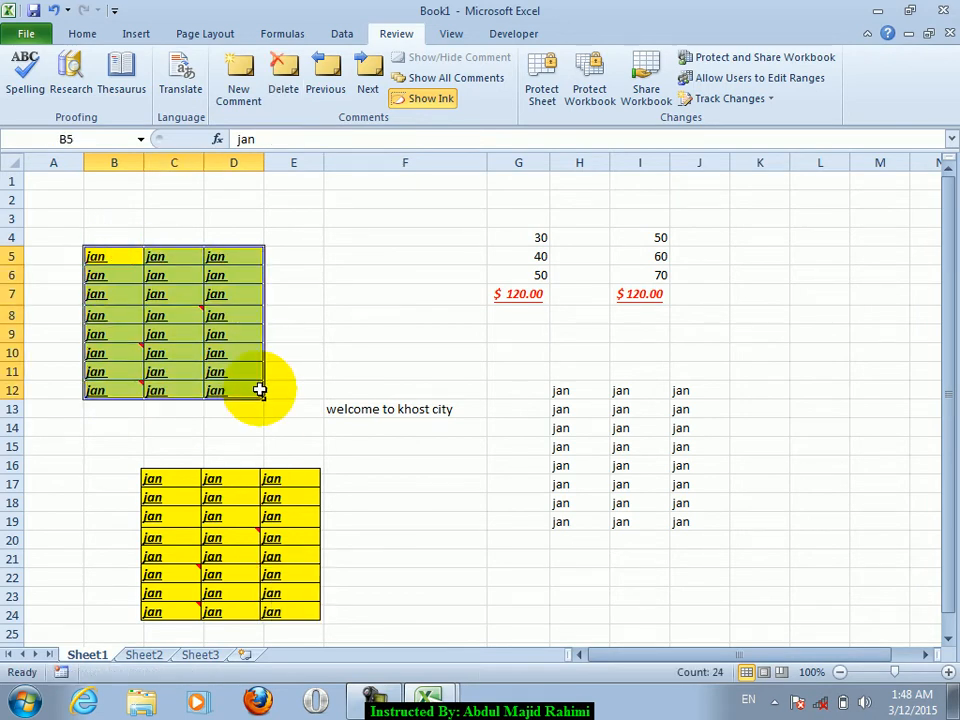
left_click(192, 316)
Turn on the display of all comments on Sheet1.
left_click(26, 34)
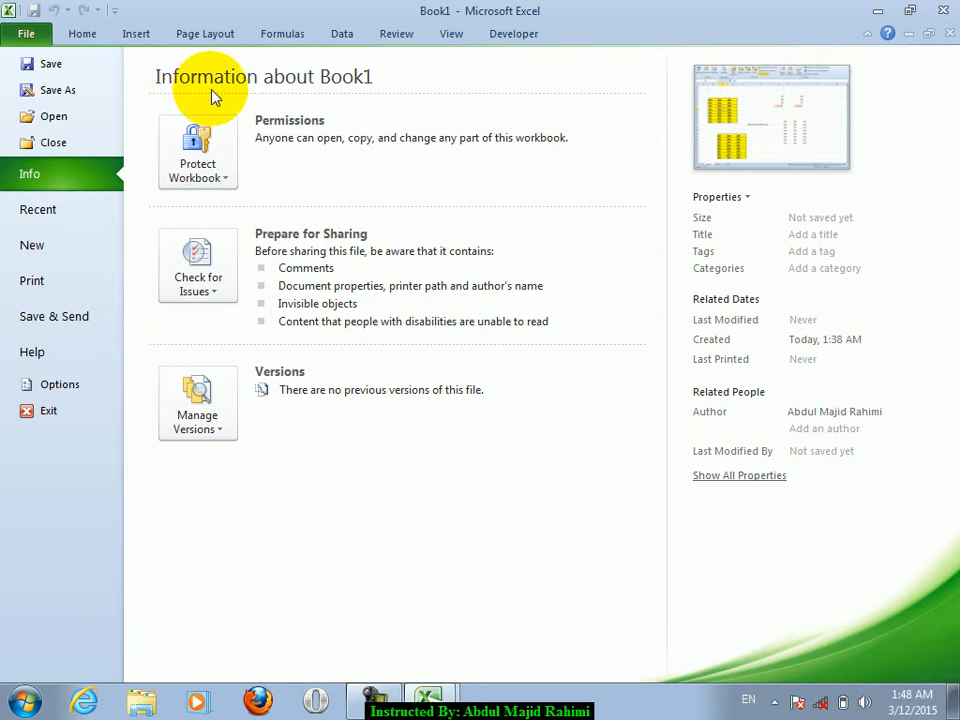
left_click(222, 34)
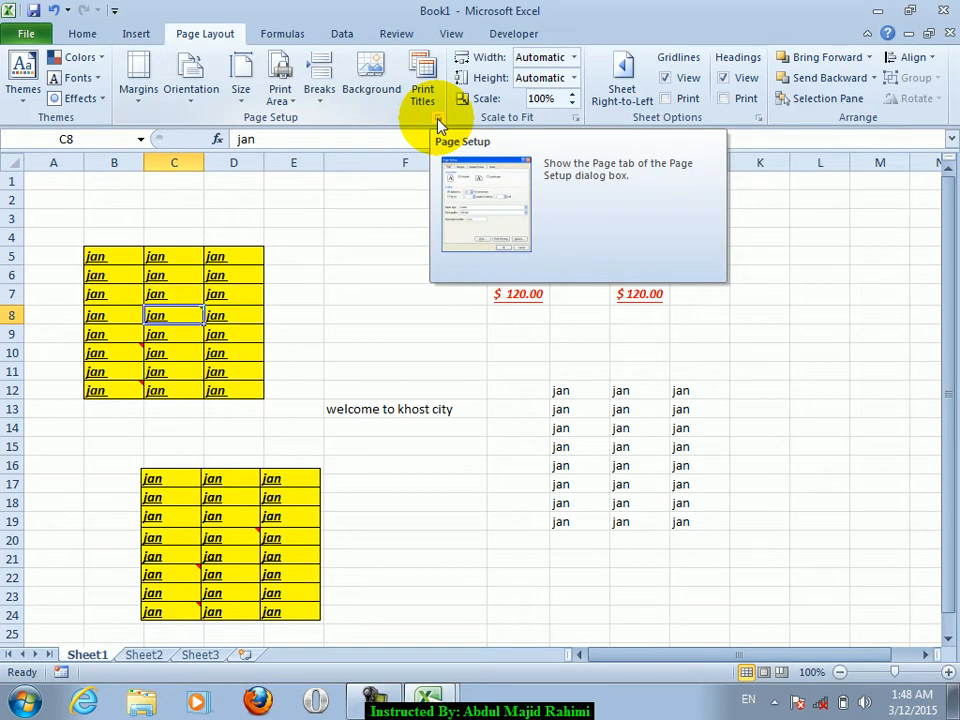
left_click(450, 34)
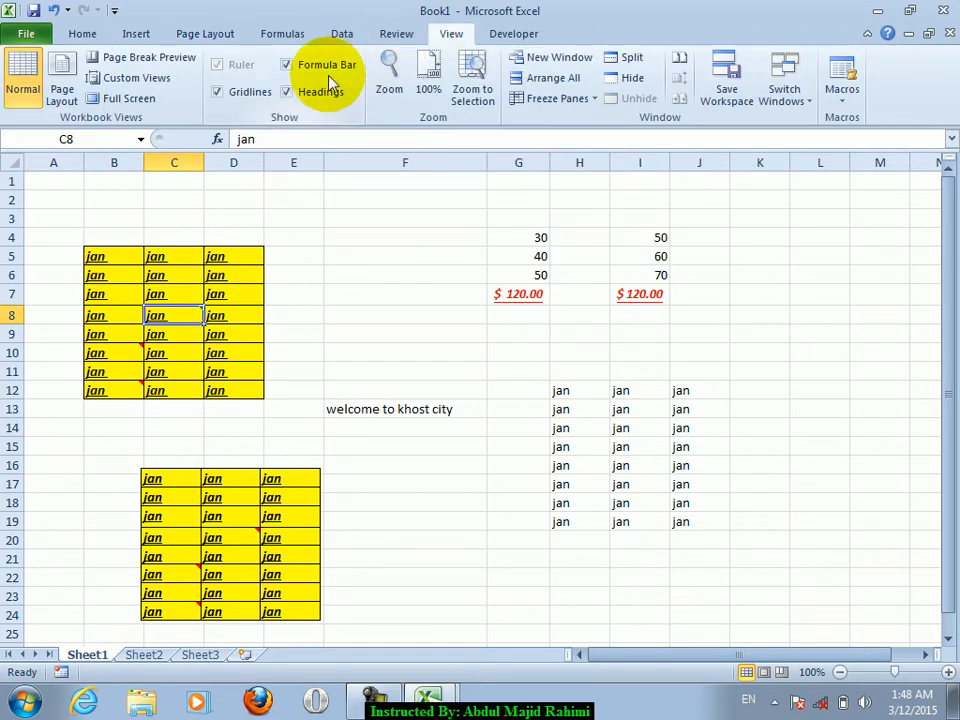
left_click(396, 33)
left_click(450, 78)
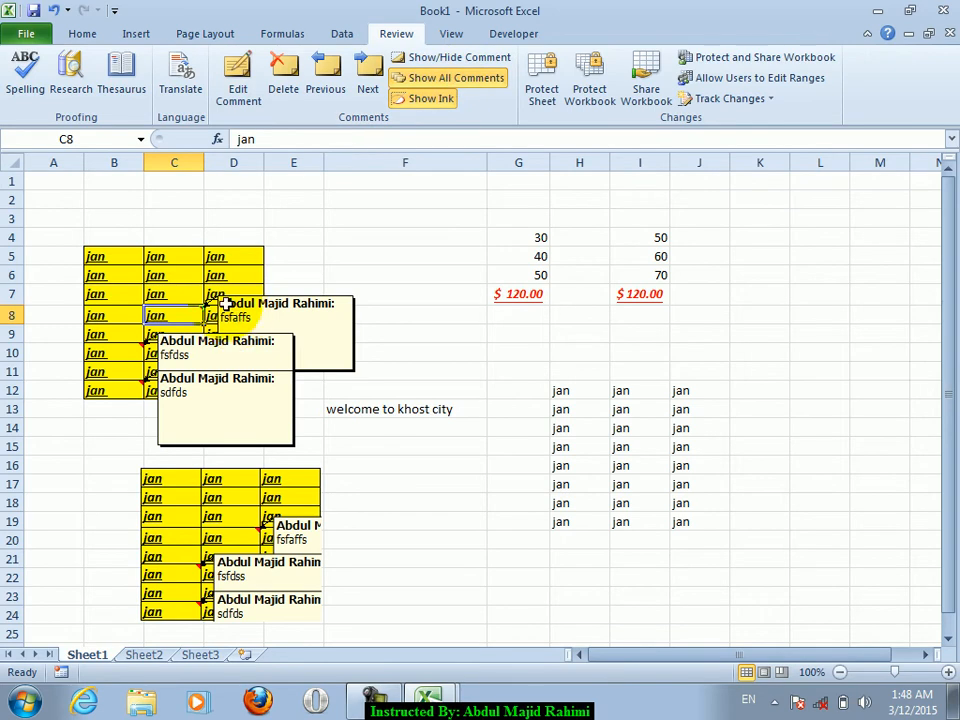
Check the print preview and set the comments option to (None) in the sheet's page setup.
left_click(84, 34)
left_click(32, 34)
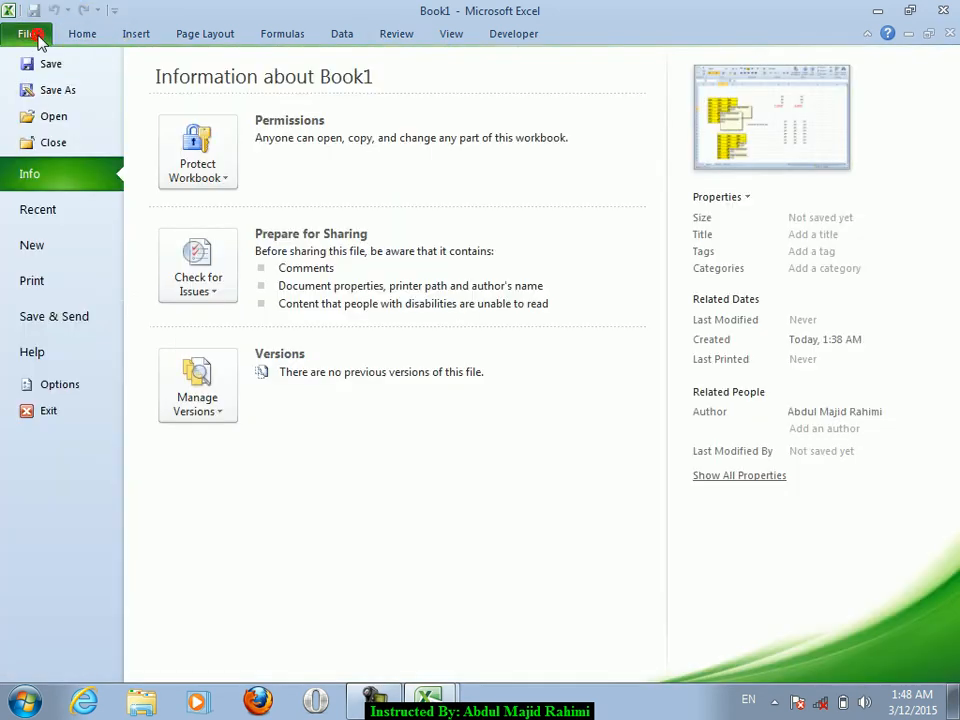
left_click(42, 294)
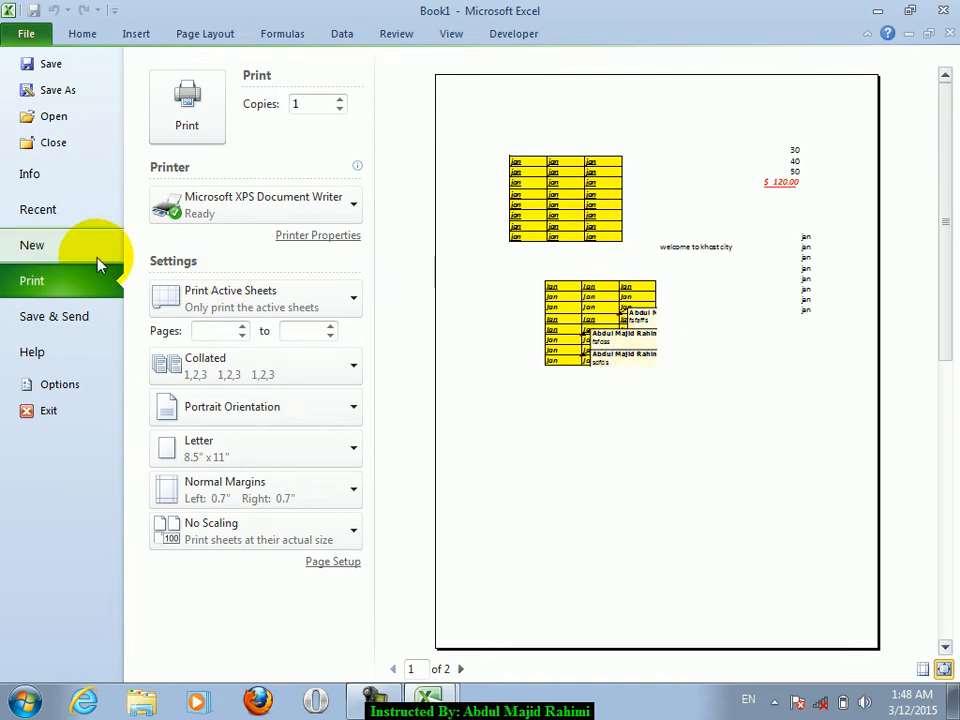
left_click(334, 568)
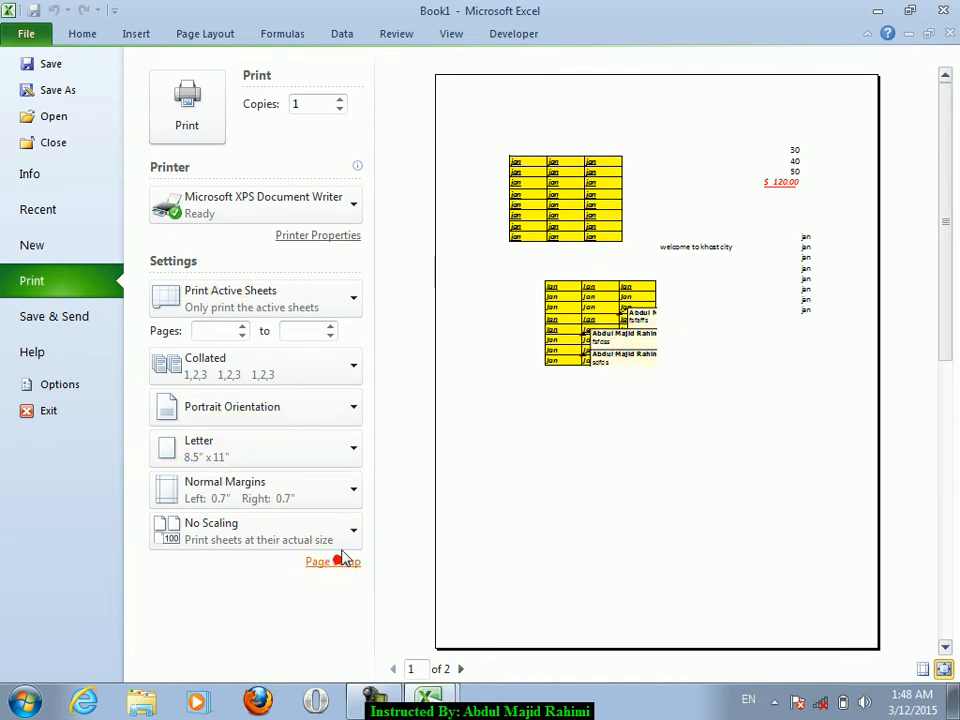
left_click(621, 116)
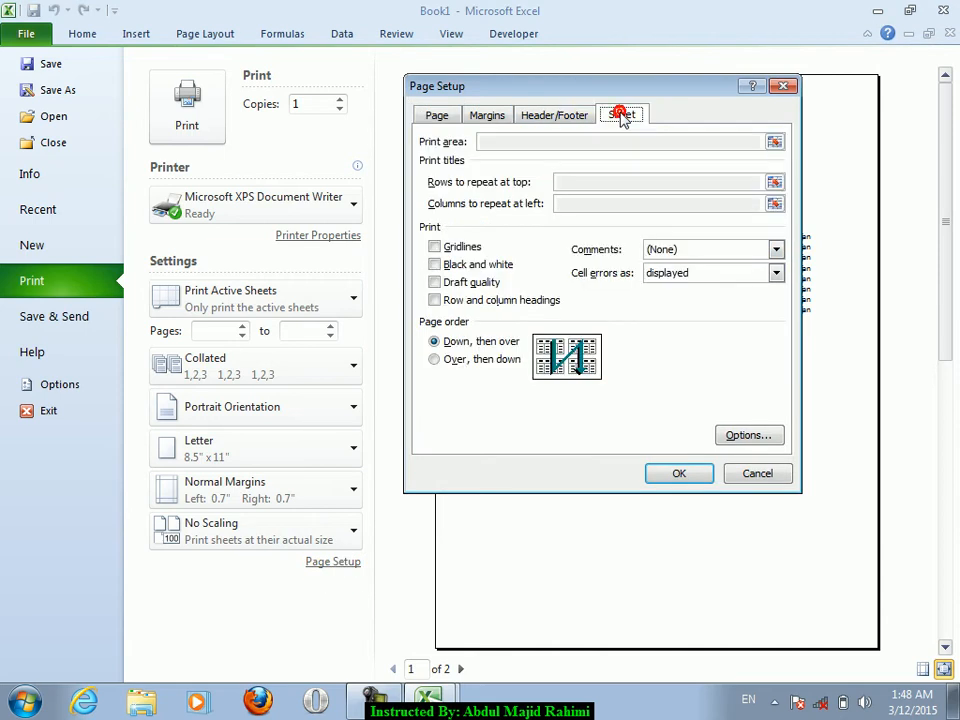
left_click(708, 284)
left_click(676, 250)
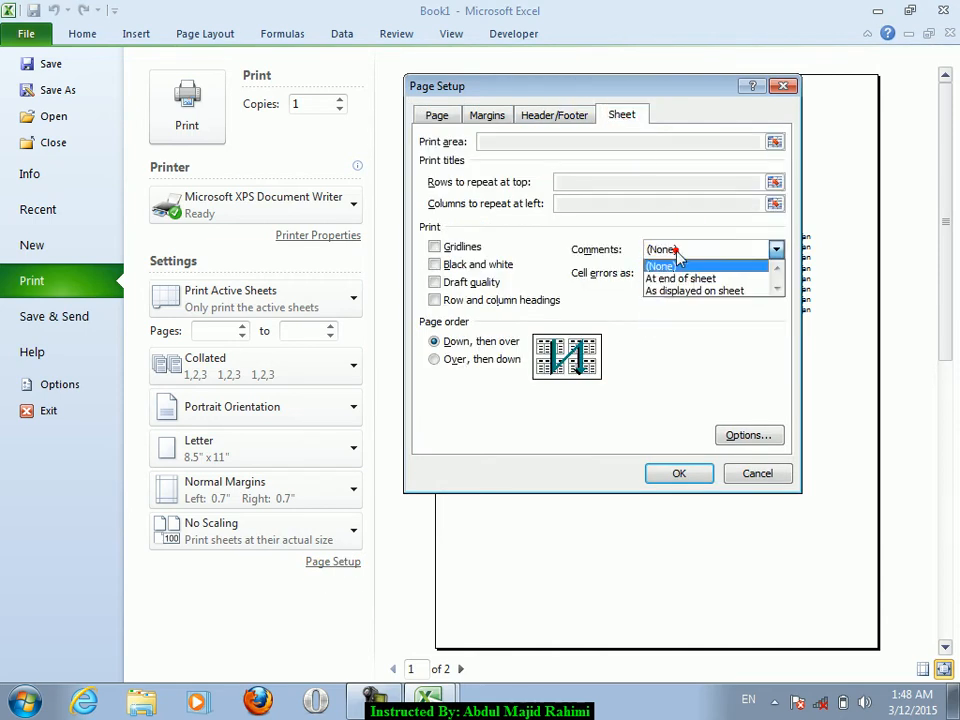
left_click(664, 262)
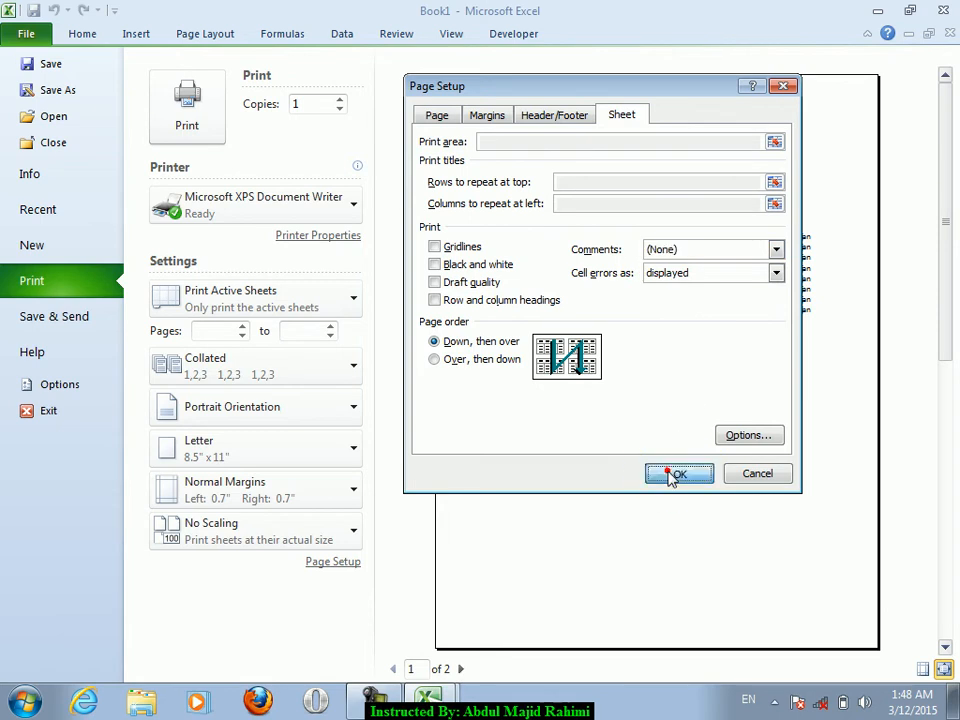
left_click(672, 477)
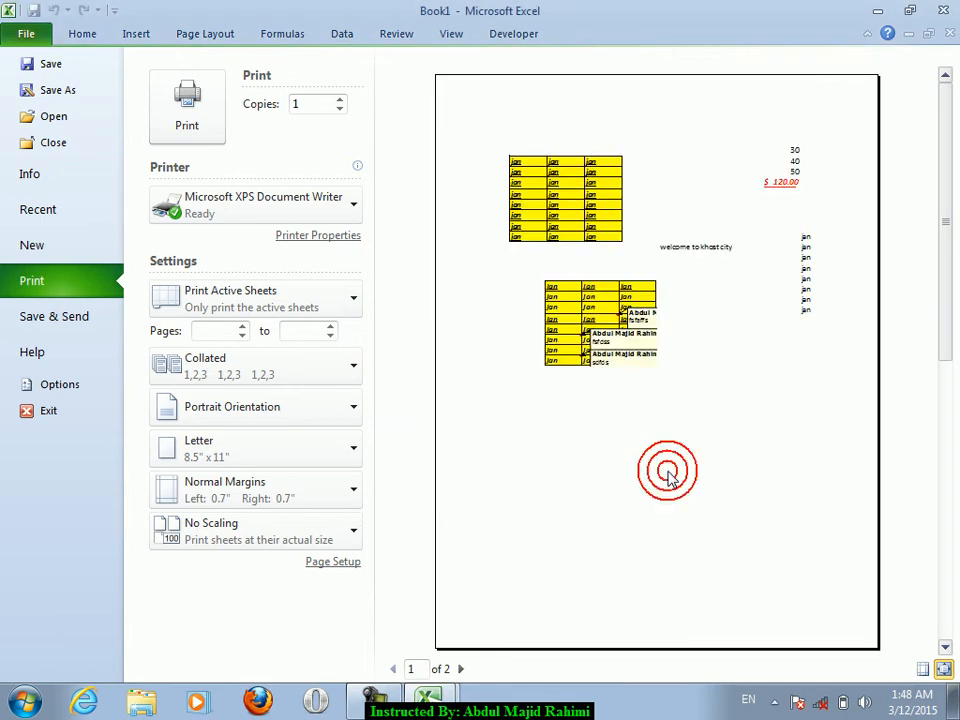
Set comments to print at the end of the sheet and view the last page of the print preview.
left_click(335, 563)
left_click(625, 114)
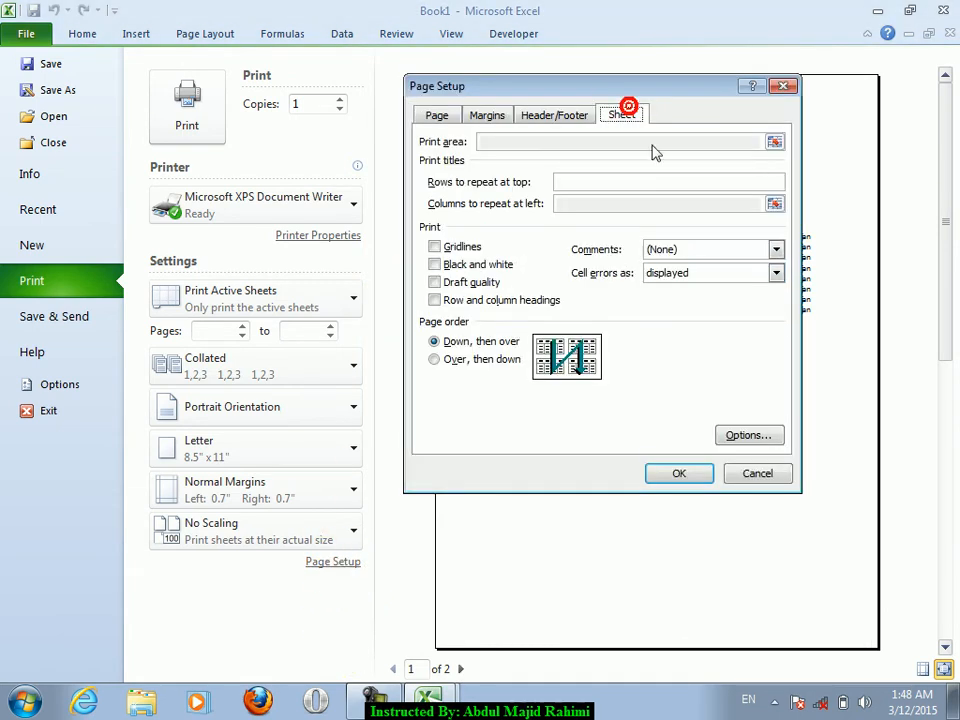
left_click(690, 250)
left_click(678, 279)
left_click(690, 476)
left_click(475, 620)
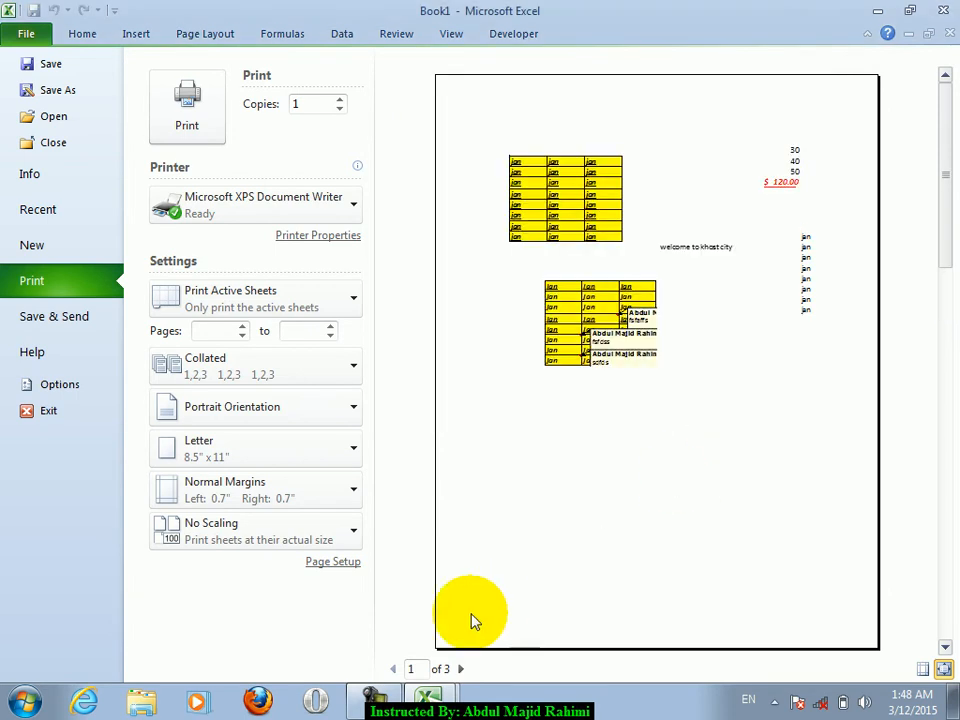
left_click(461, 669)
left_click(461, 669)
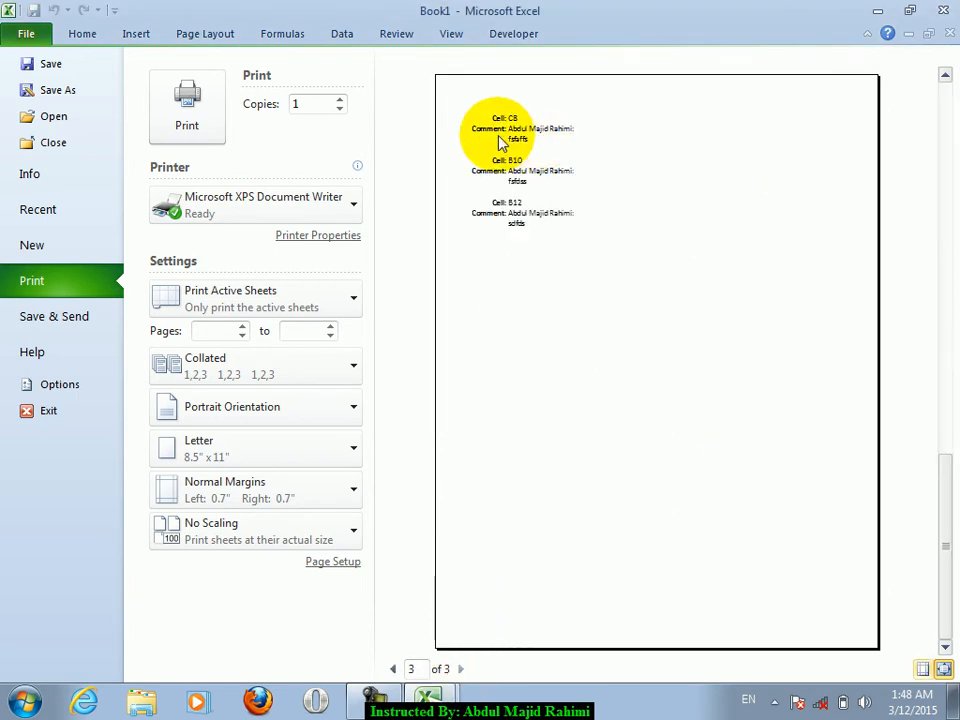
Set the printing of comments back to (None) in the page setup of Sheet1.
left_click(210, 36)
left_click(438, 118)
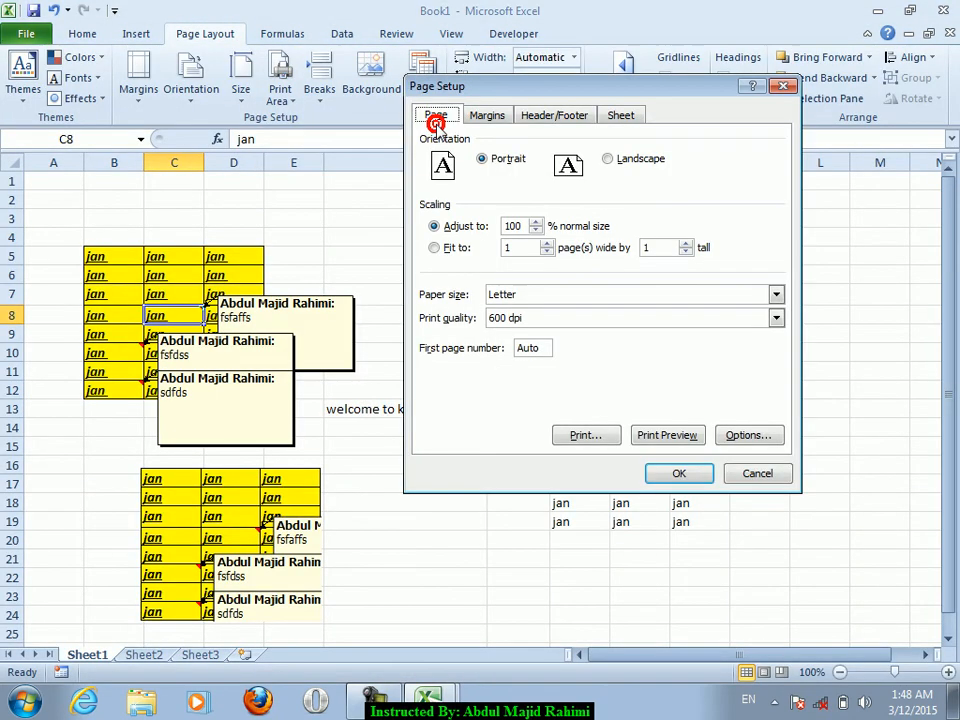
left_click(619, 115)
left_click(668, 256)
left_click(672, 266)
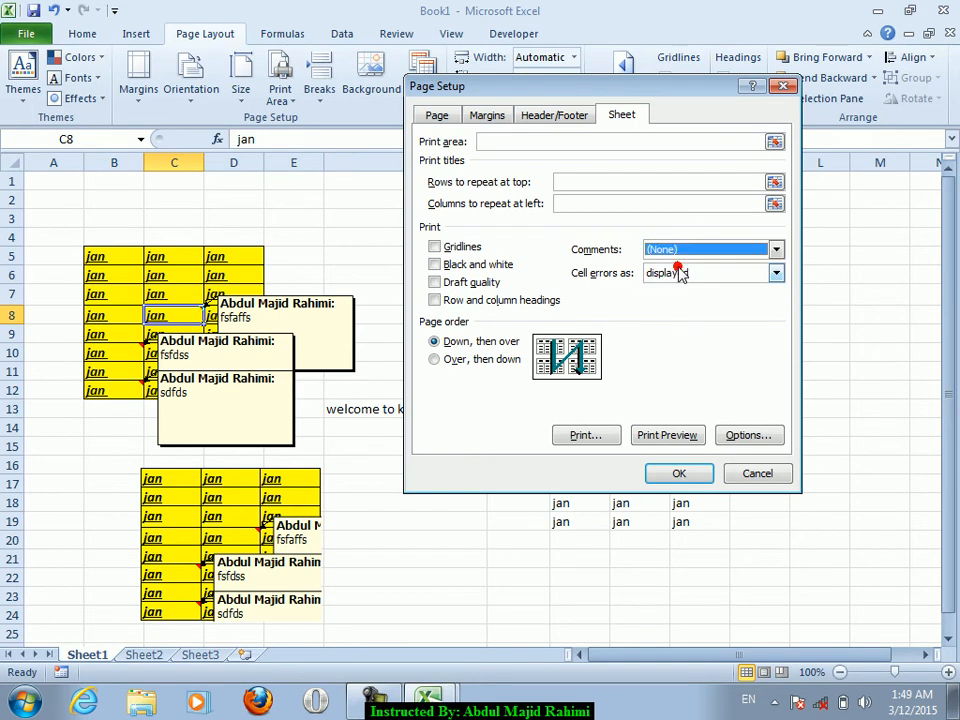
left_click(677, 471)
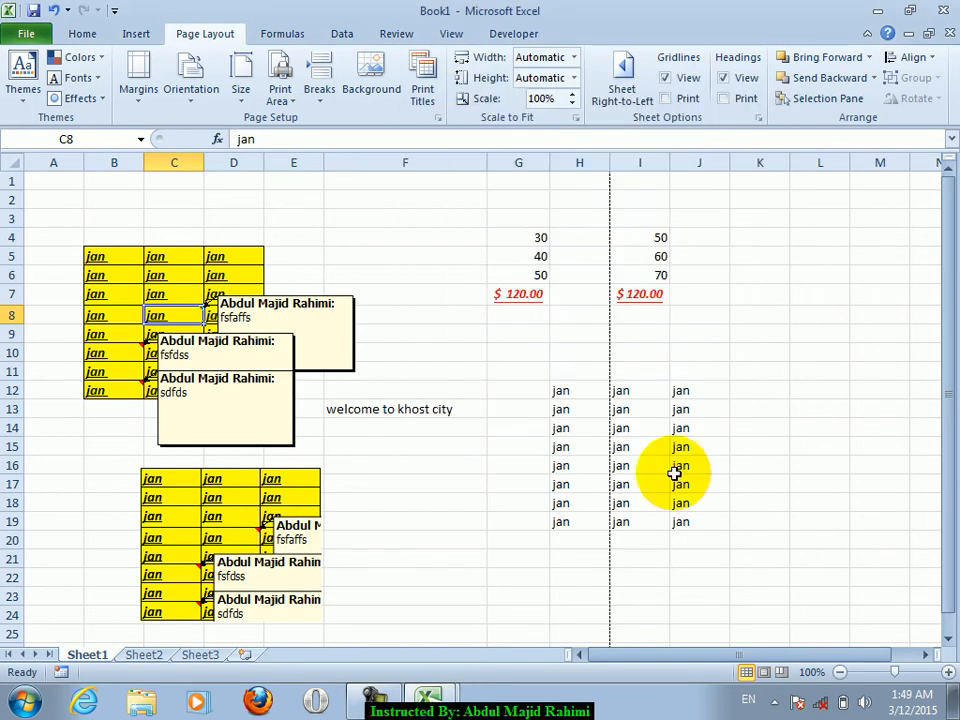
Delete the pasted picture of the yellow table below the original table on Sheet1.
left_click(437, 594)
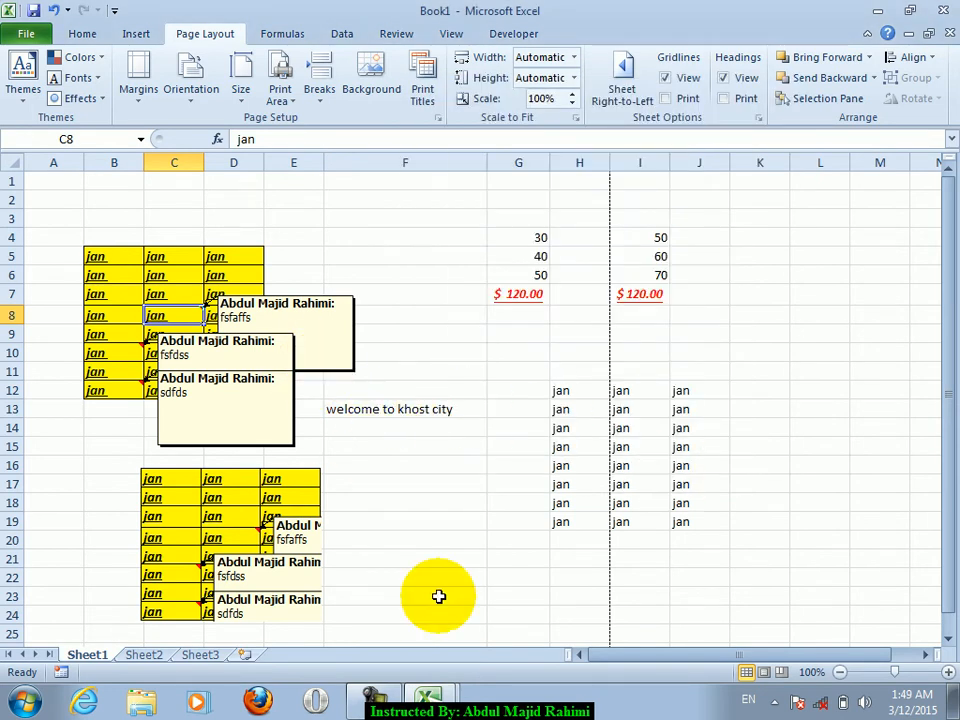
left_click(228, 525)
key("Delete")
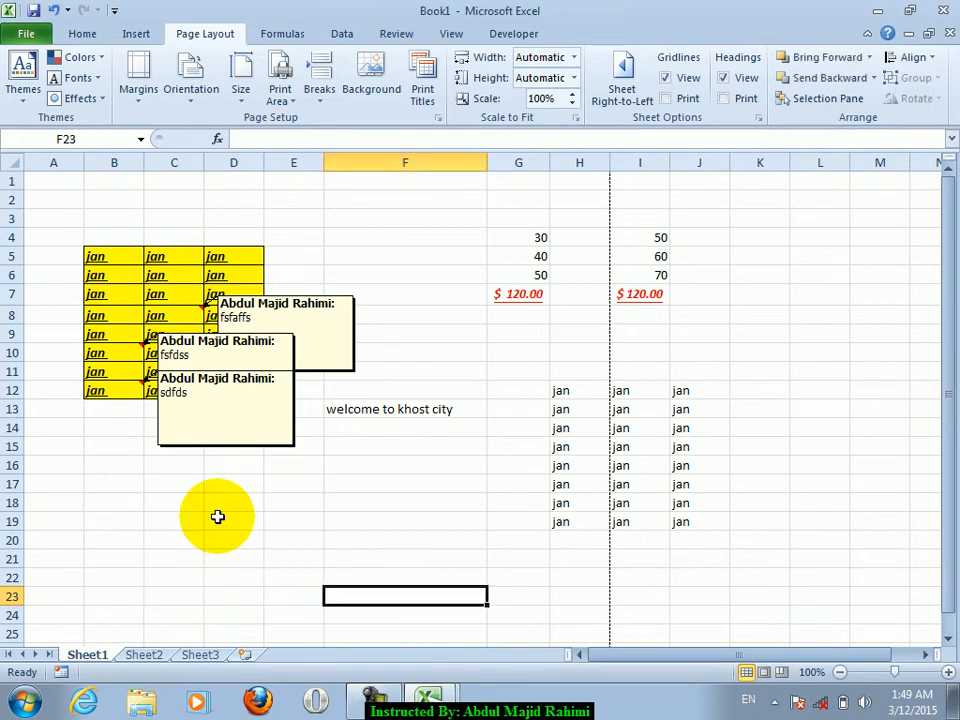
Move the comment box of cell B10 up and to the left so it lies over the yellow table.
left_click(236, 345)
left_click_drag(208, 340, 139, 282)
left_click(291, 216)
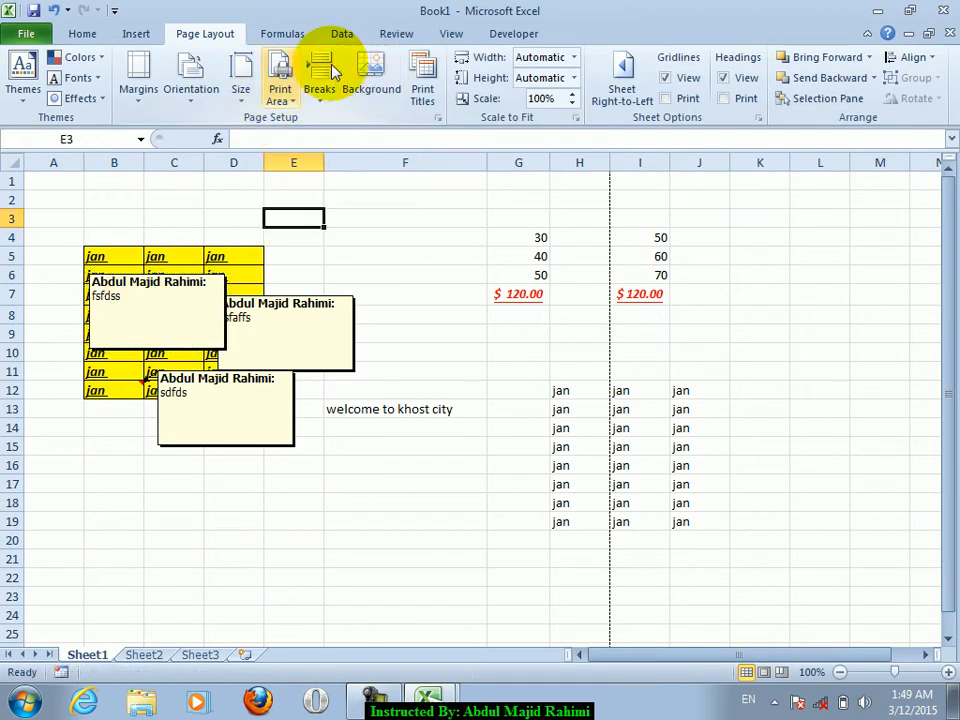
left_click(82, 33)
left_click(311, 477)
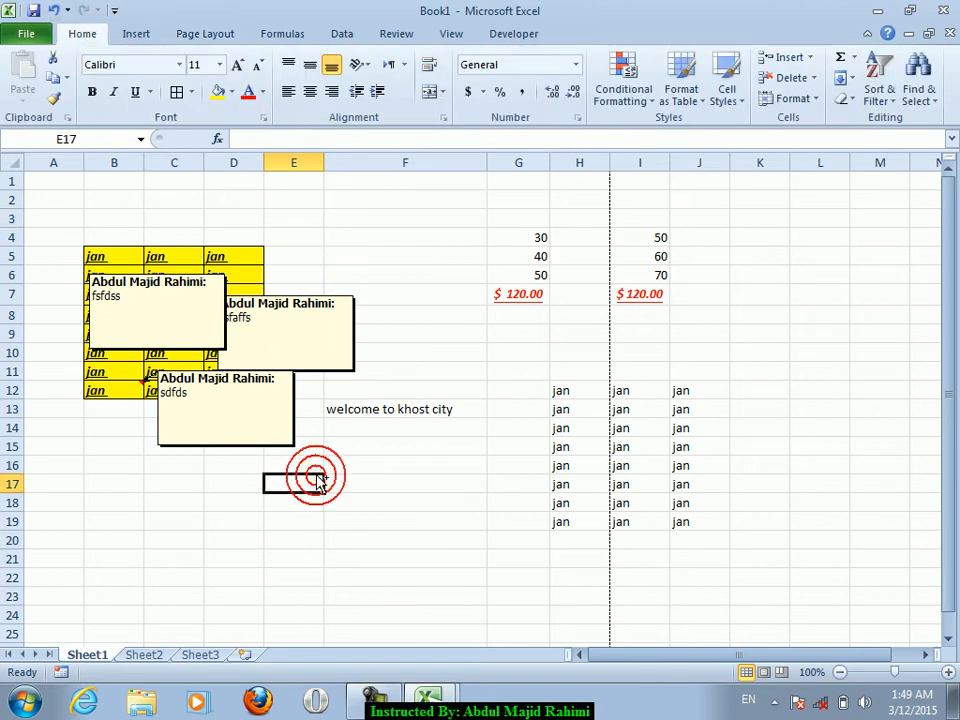
Create a new workbook and fill the range C5:E13 on Sheet1 with the same sample first name.
key("ctrl+n")
left_click_drag(165, 256, 332, 448)
type("omer")
key("Return")
left_click(331, 448)
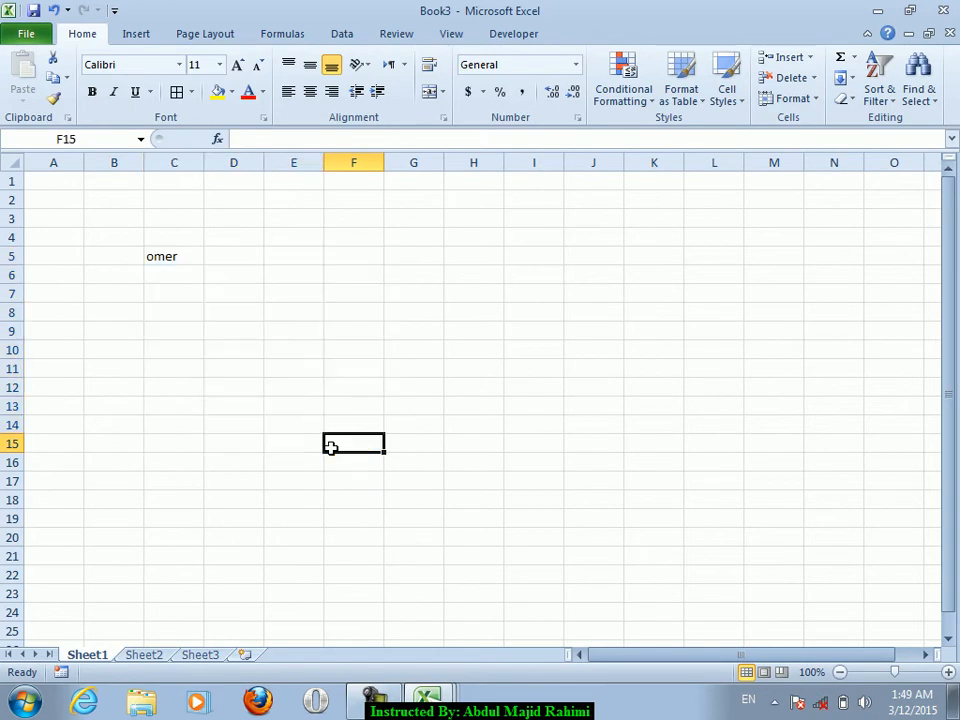
left_click_drag(165, 256, 311, 410)
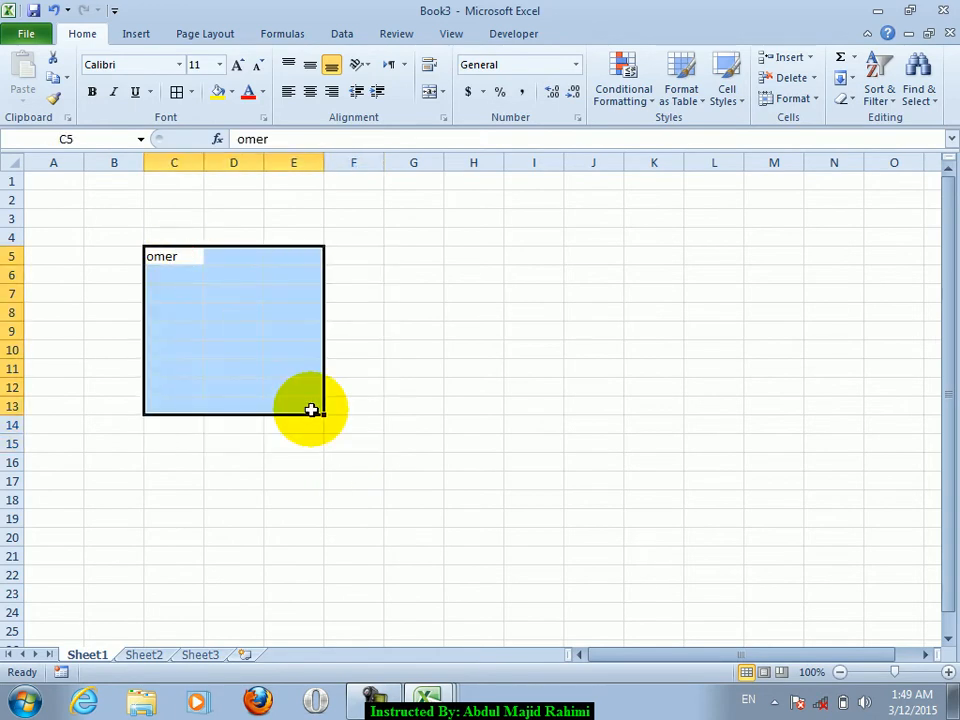
type("omer")
key("ctrl+Return")
Add the comments "wewere" to cell C8, "weerwre" to cell C10 and "ewewrwre" to cell C13.
left_click(185, 305)
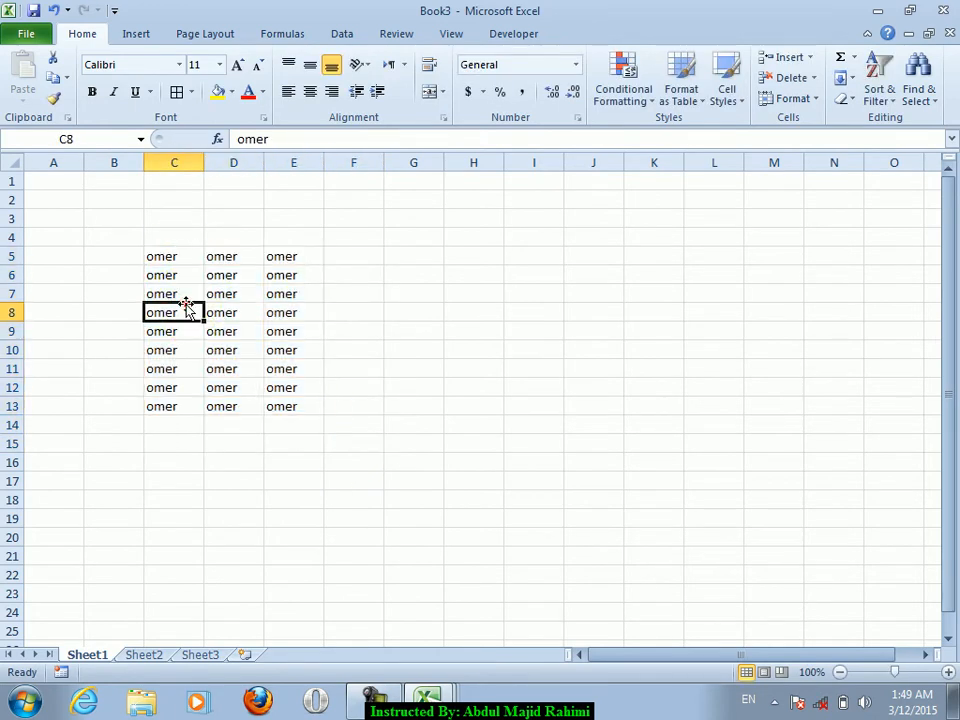
key("shift+F2")
type("wewere")
left_click(185, 350)
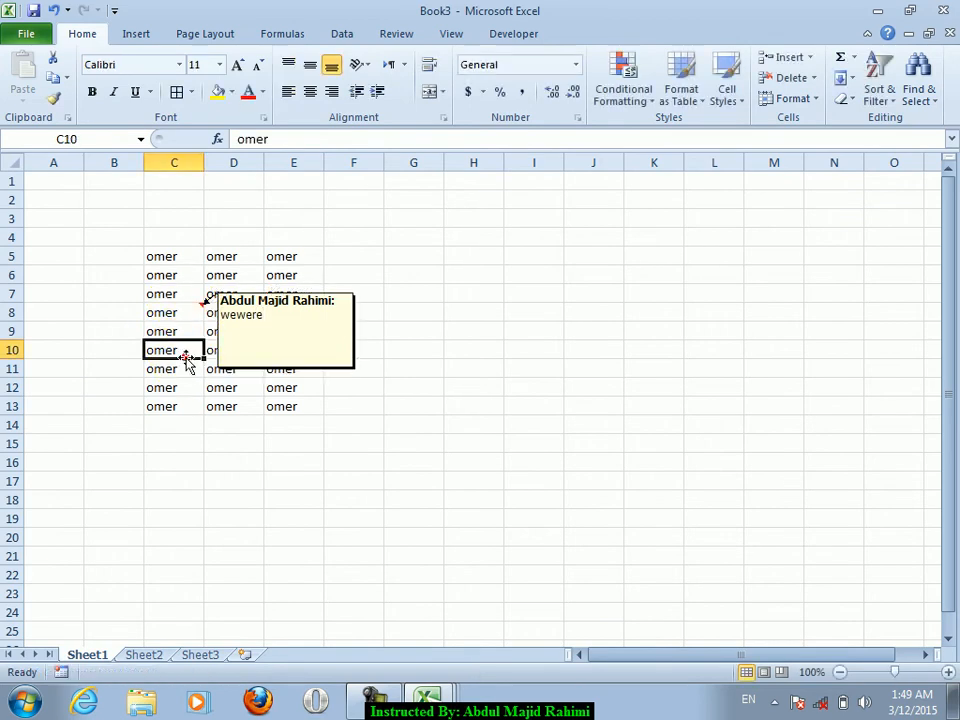
key("shift+F2")
type("weerwre")
left_click(185, 404)
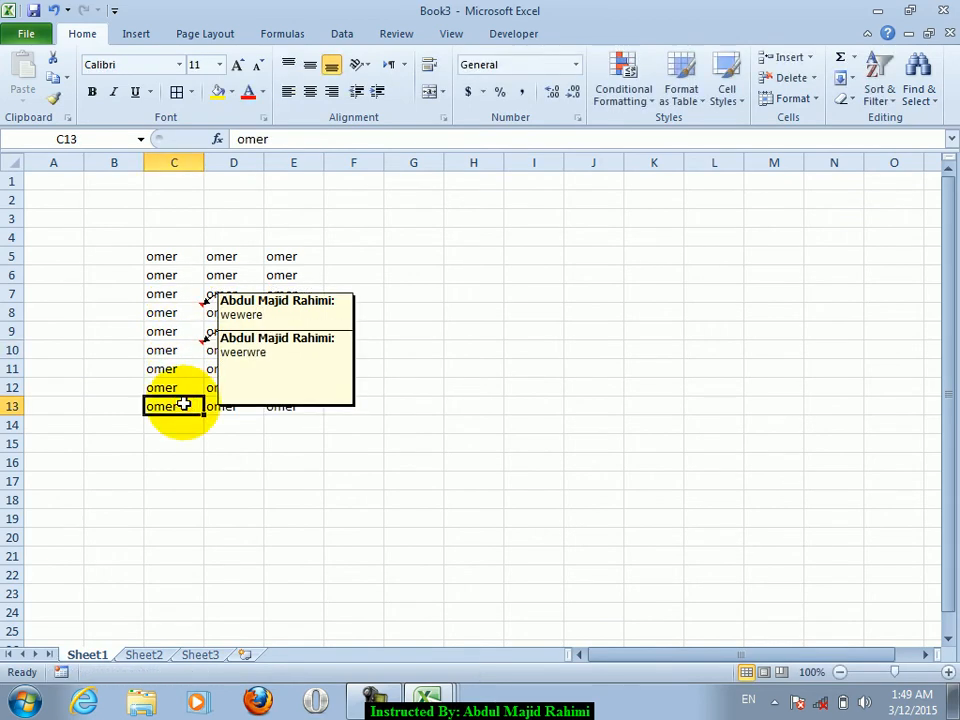
key("shift+F2")
type("ewewrwre")
left_click(197, 312)
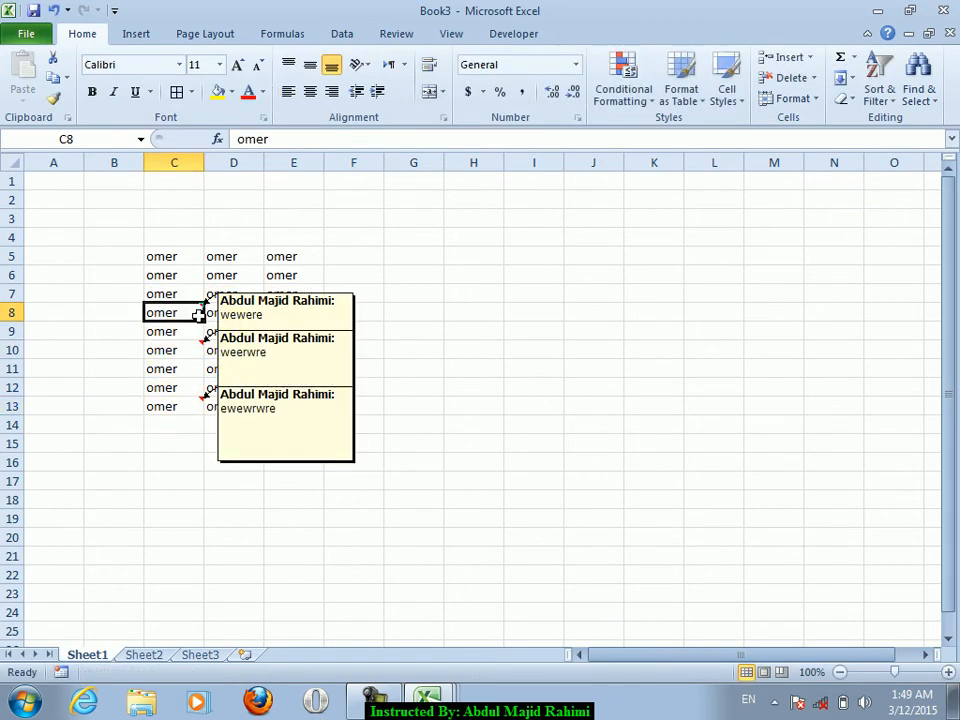
Turn off the display of all comments and copy the table C5:E13.
left_click(416, 33)
left_click(400, 77)
left_click_drag(183, 262, 266, 405)
key("ctrl+c")
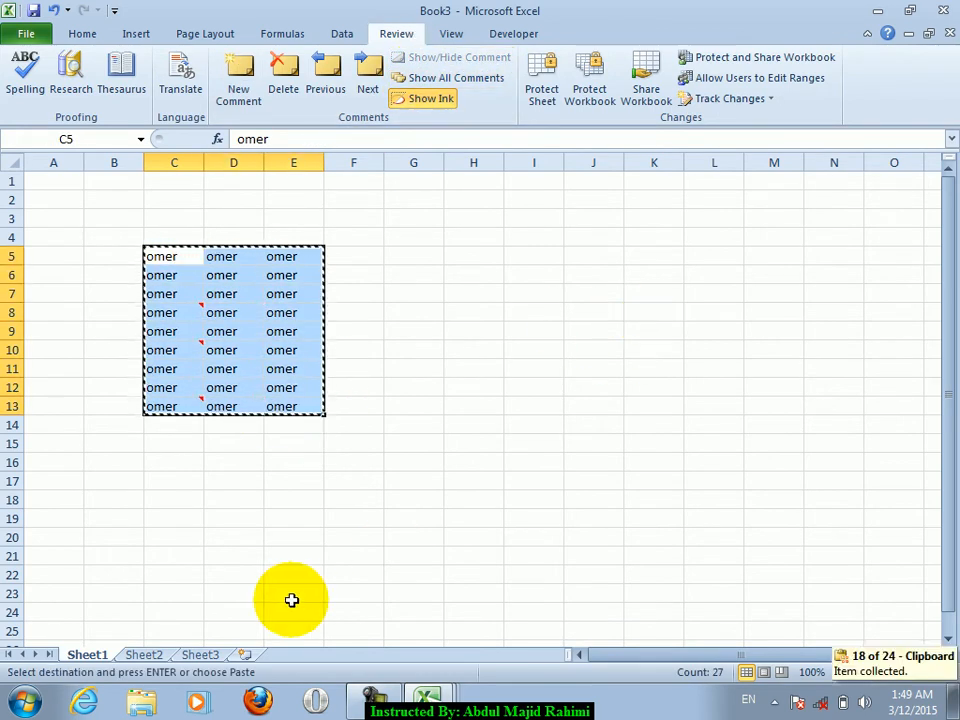
Paste only the comments of the copied table on Sheet2 starting at E7, and view the comment in E10.
left_click(150, 654)
left_click(318, 290)
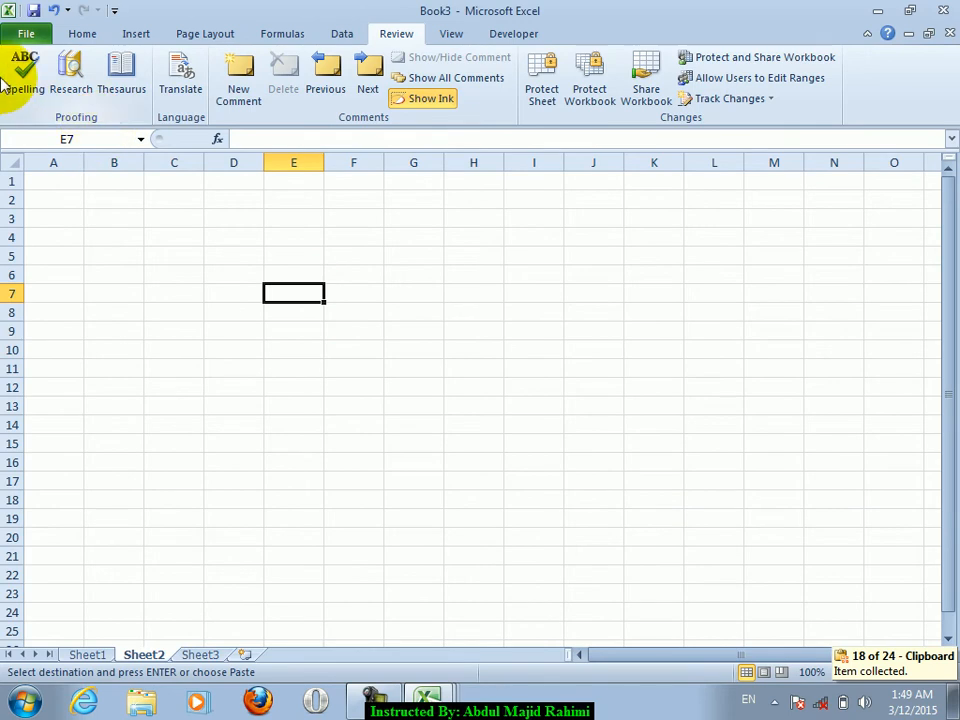
left_click(76, 33)
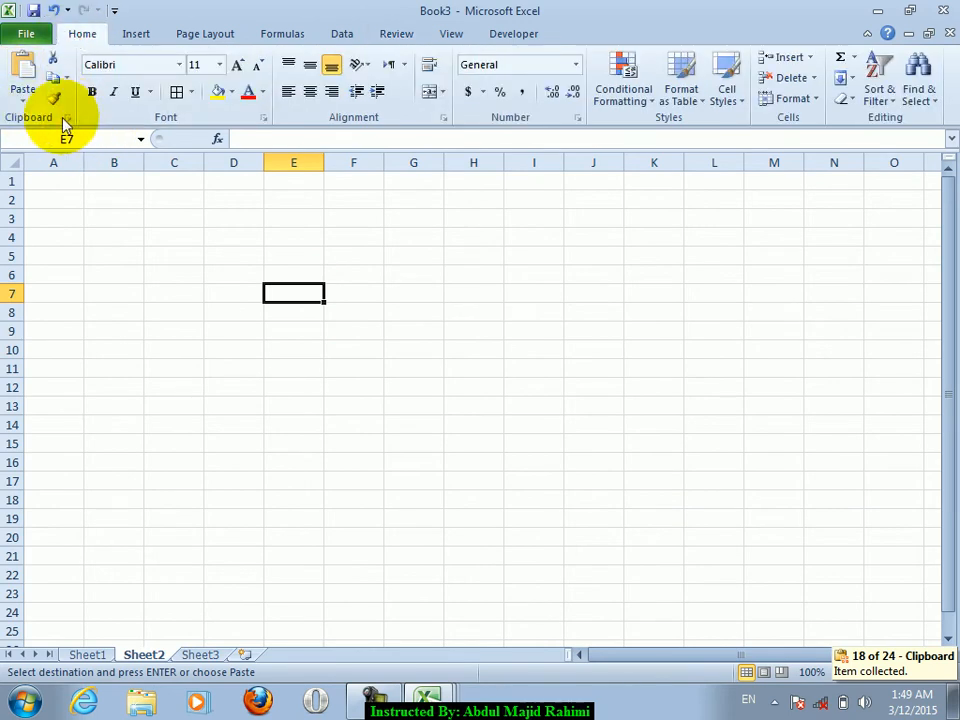
left_click(24, 102)
left_click(40, 285)
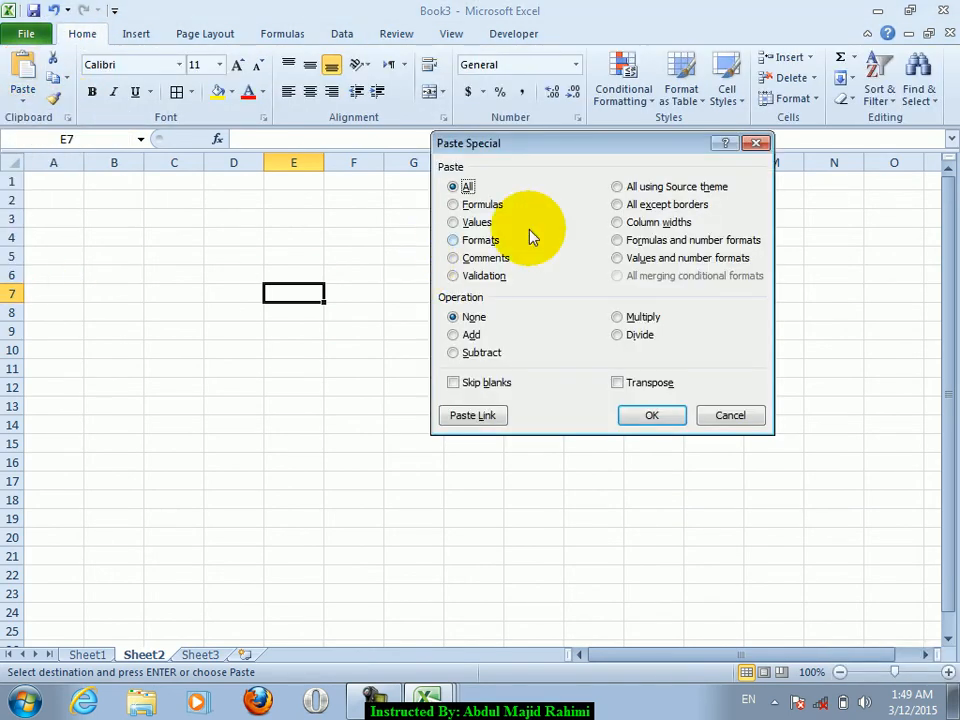
left_click(497, 258)
left_click(651, 415)
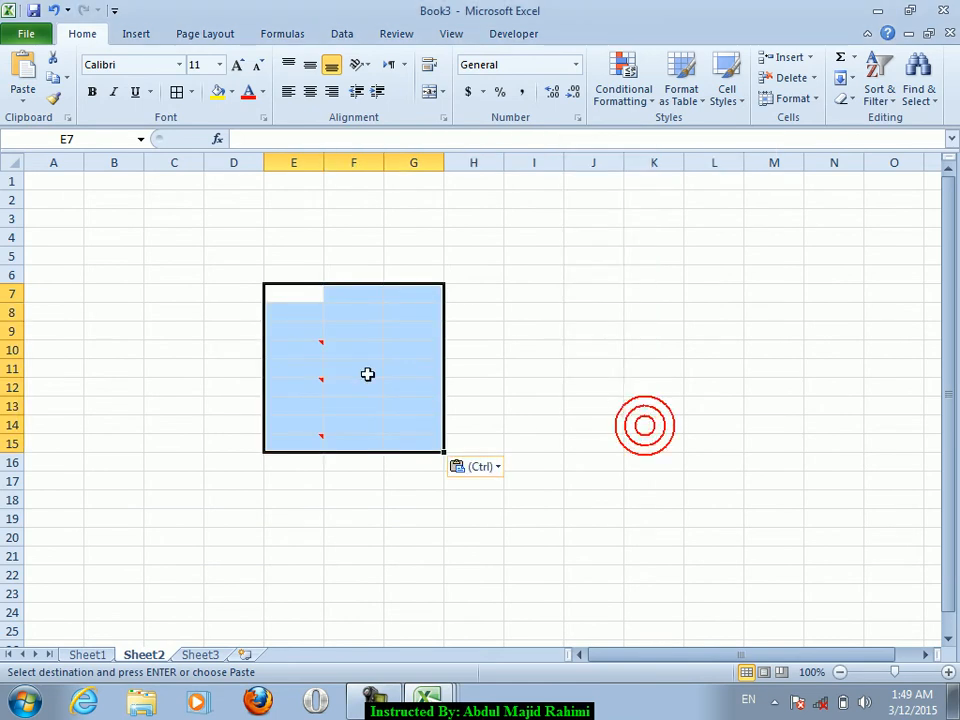
left_click(305, 350)
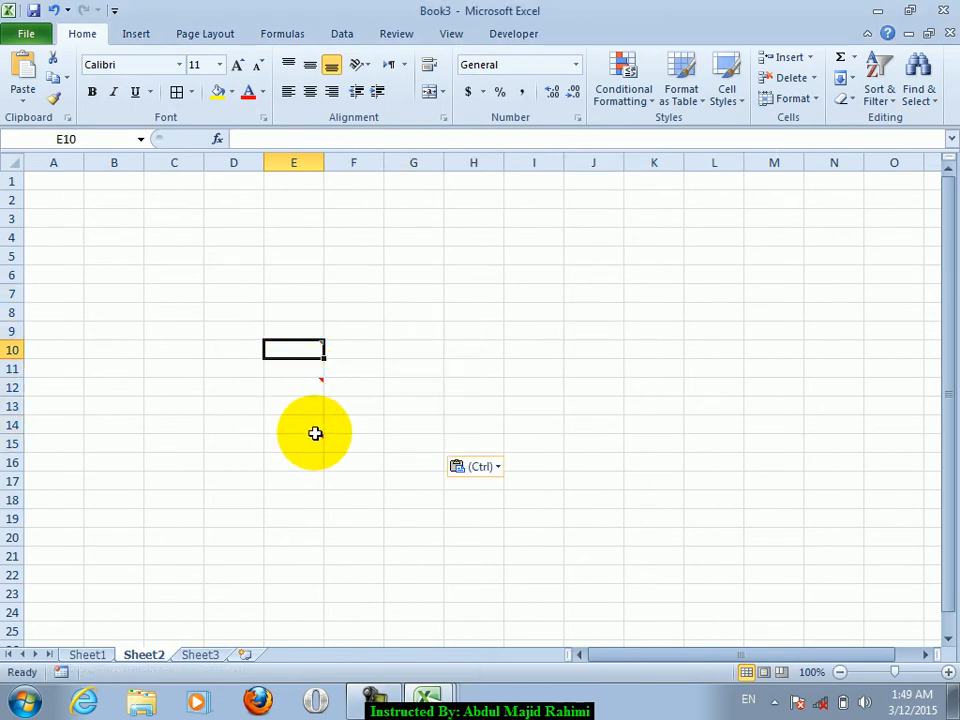
mouse_move(315, 440)
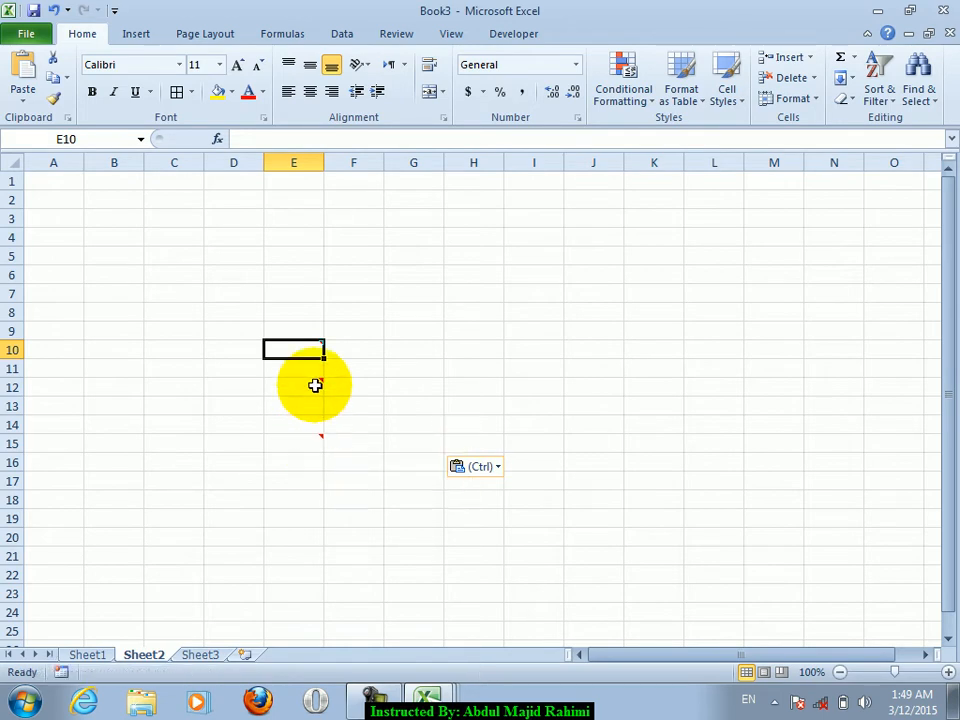
mouse_move(308, 349)
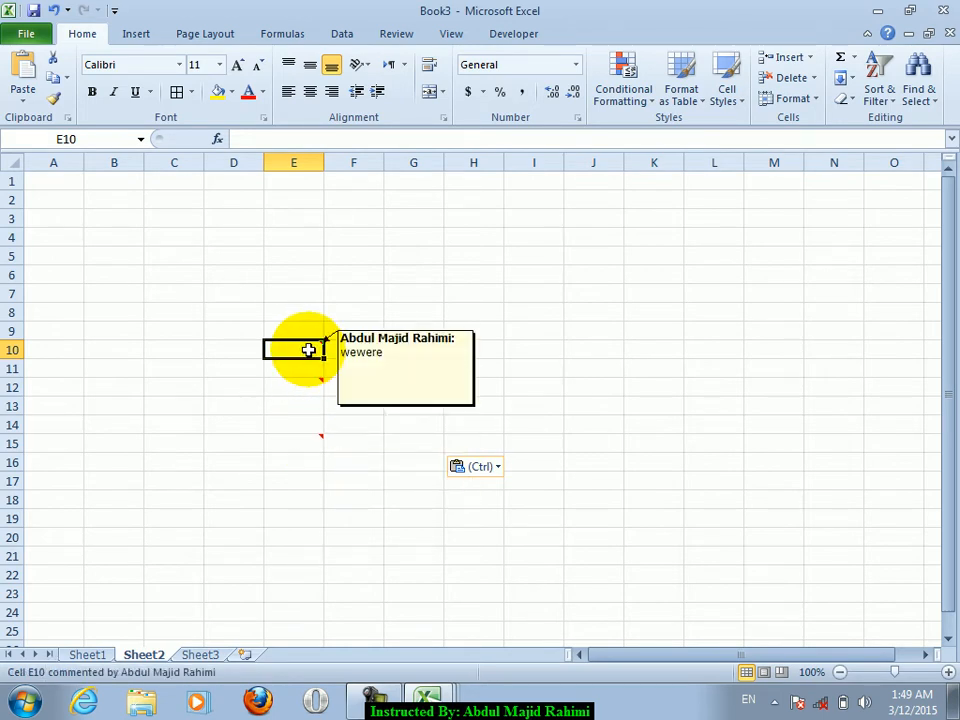
left_click(271, 313)
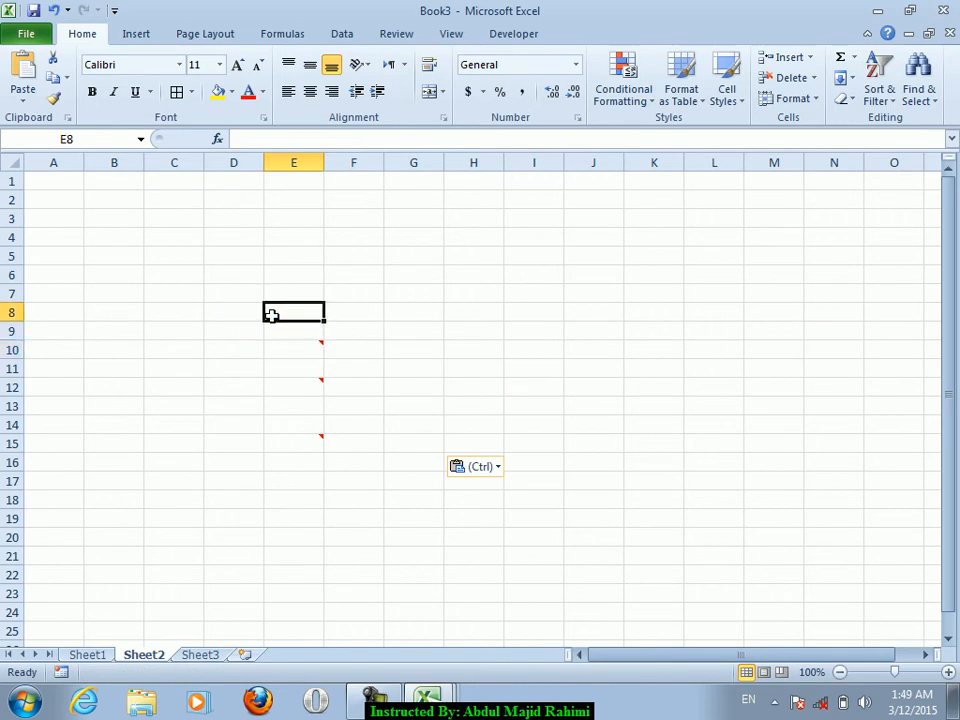
left_click(24, 104)
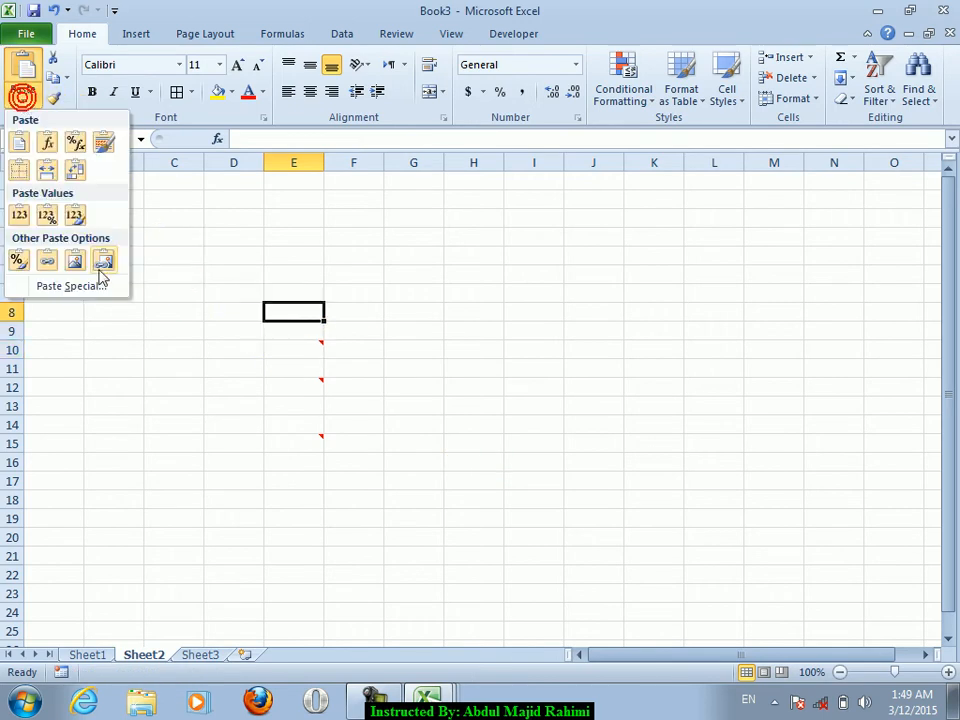
left_click(73, 285)
left_click(472, 275)
left_click(730, 413)
Create a new workbook and enter the heading "Salary" in cell B3 of Sheet1.
key("ctrl+n")
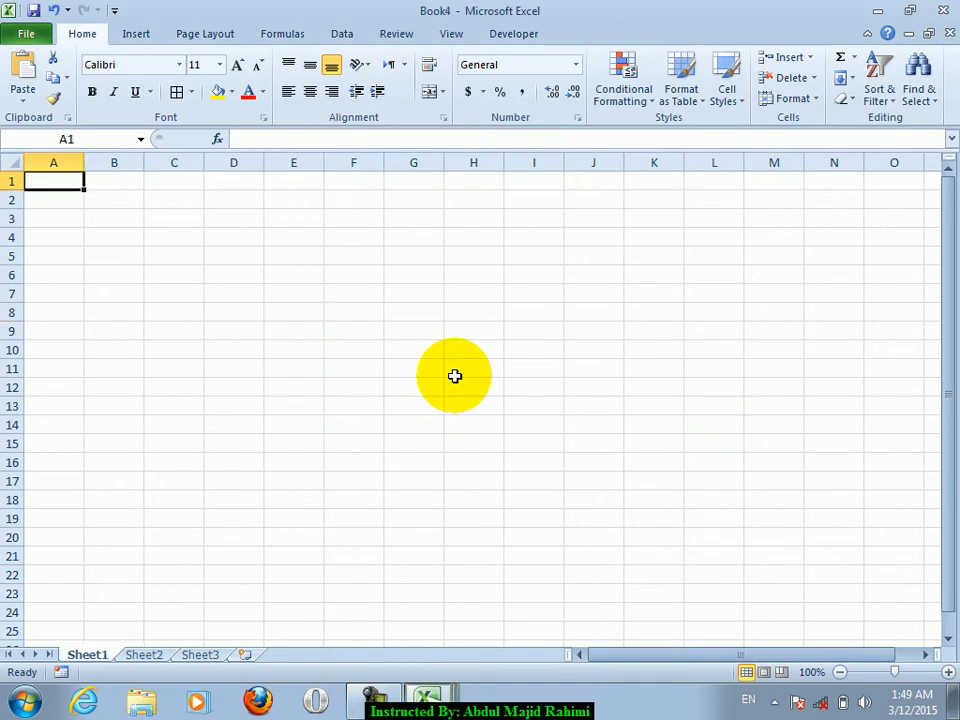
left_click(135, 214)
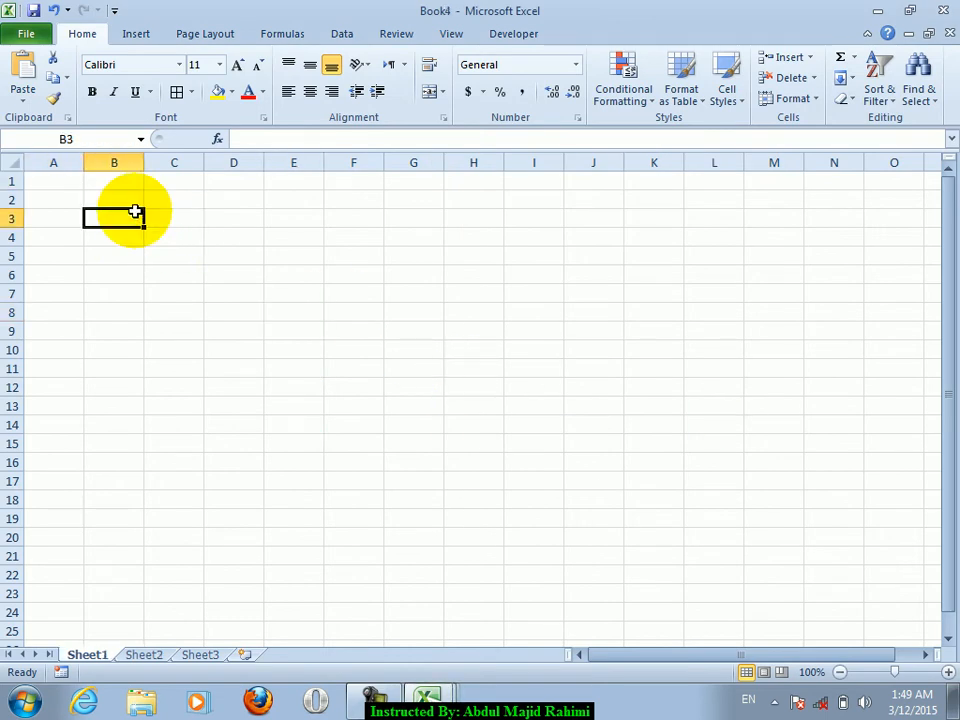
type("Salar")
key("Return")
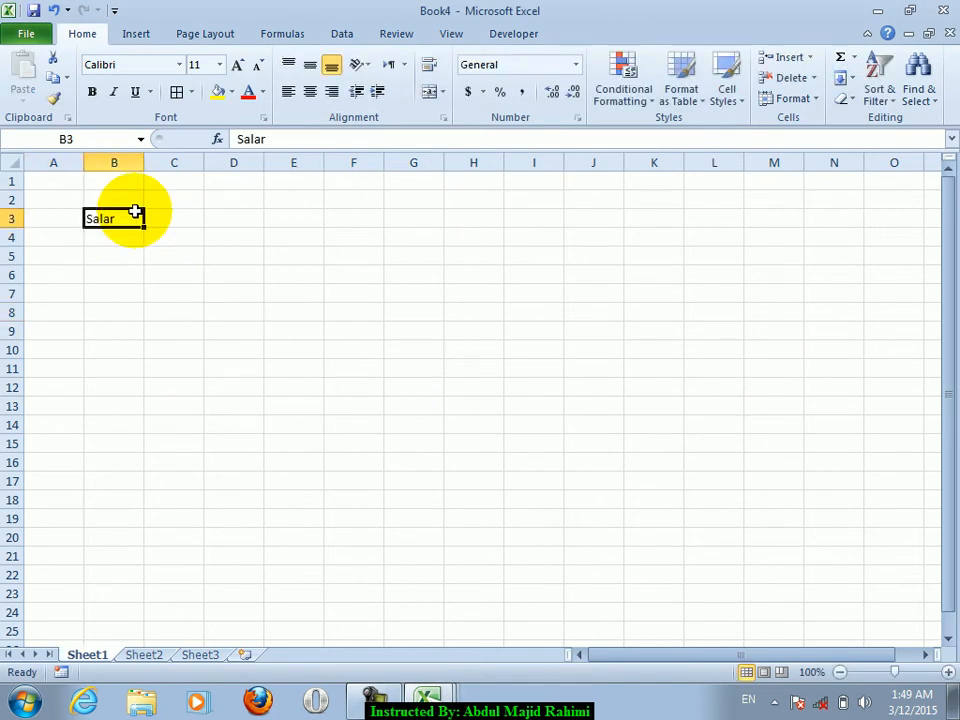
type("S")
key("Return")
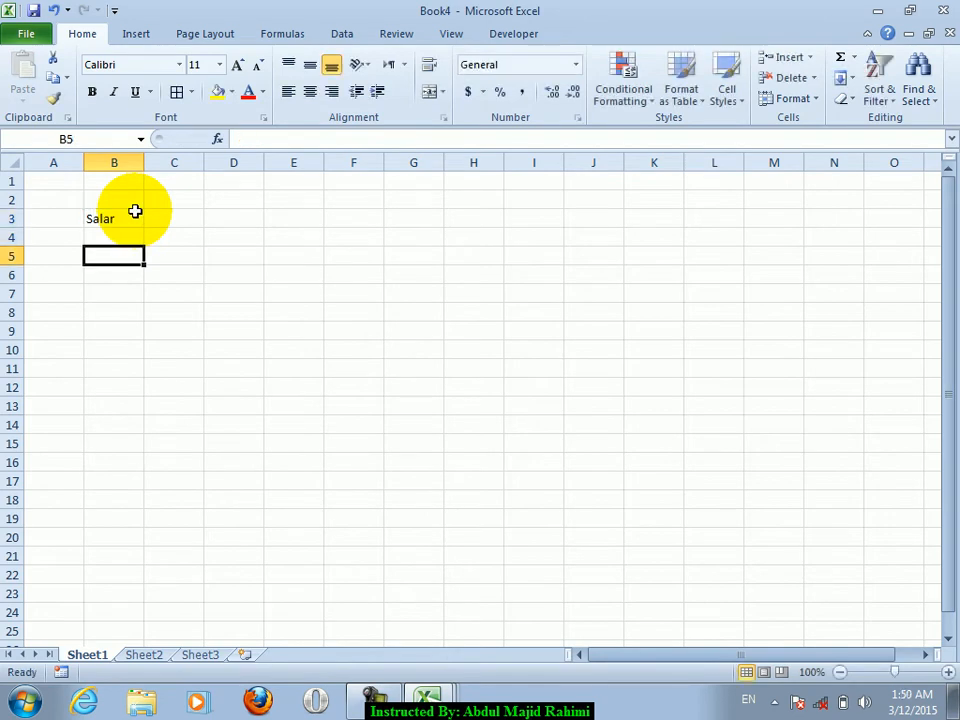
type("Sa")
key("Return")
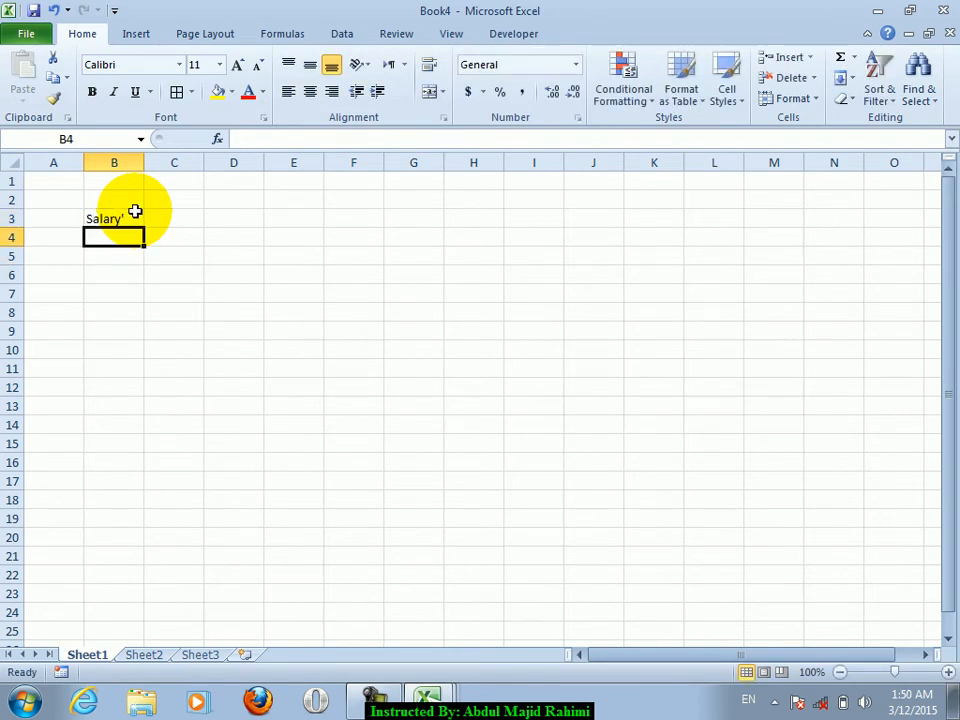
double_click(135, 212)
key("BackSpace")
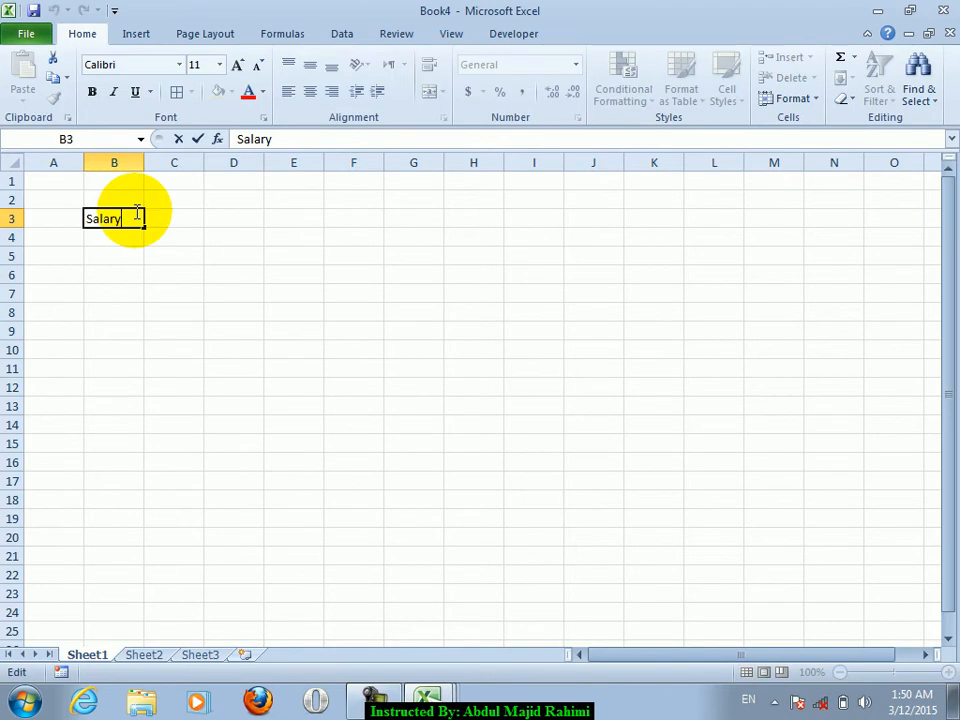
left_click(134, 254)
left_click(114, 224)
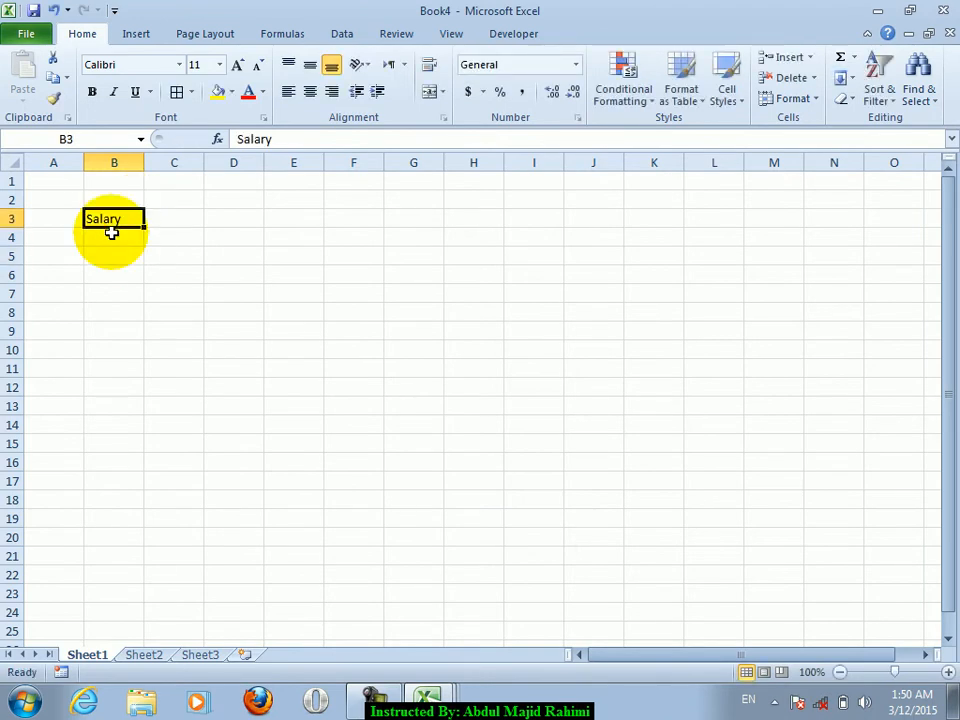
Add a data validation rule to B4:B20 that allows only whole numbers less than or equal to 10000.
left_click_drag(111, 234, 102, 536)
left_click(340, 34)
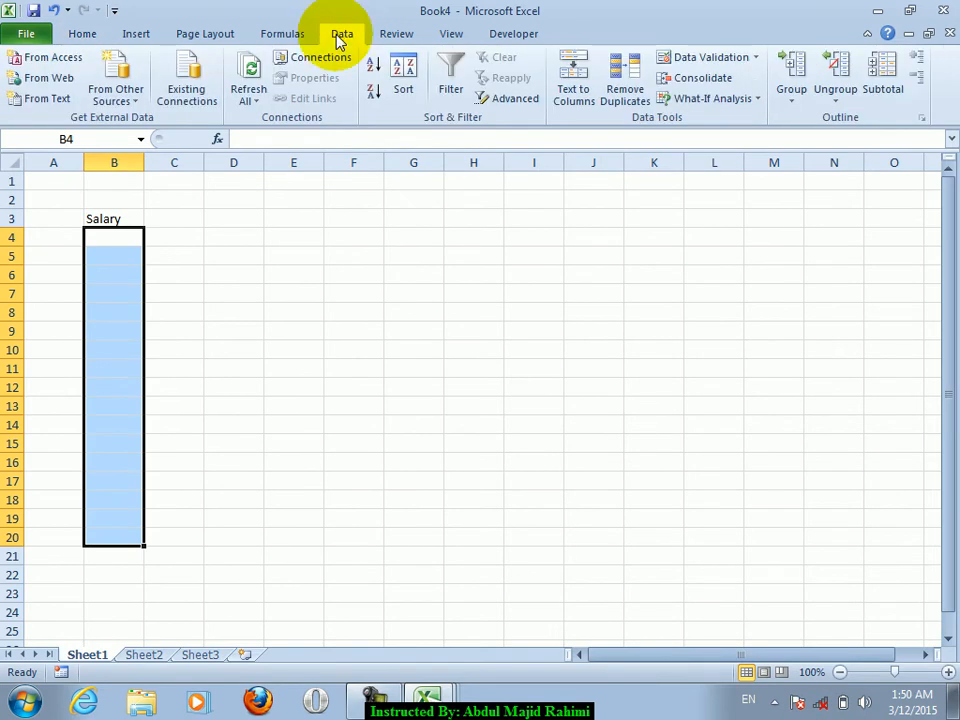
left_click(698, 60)
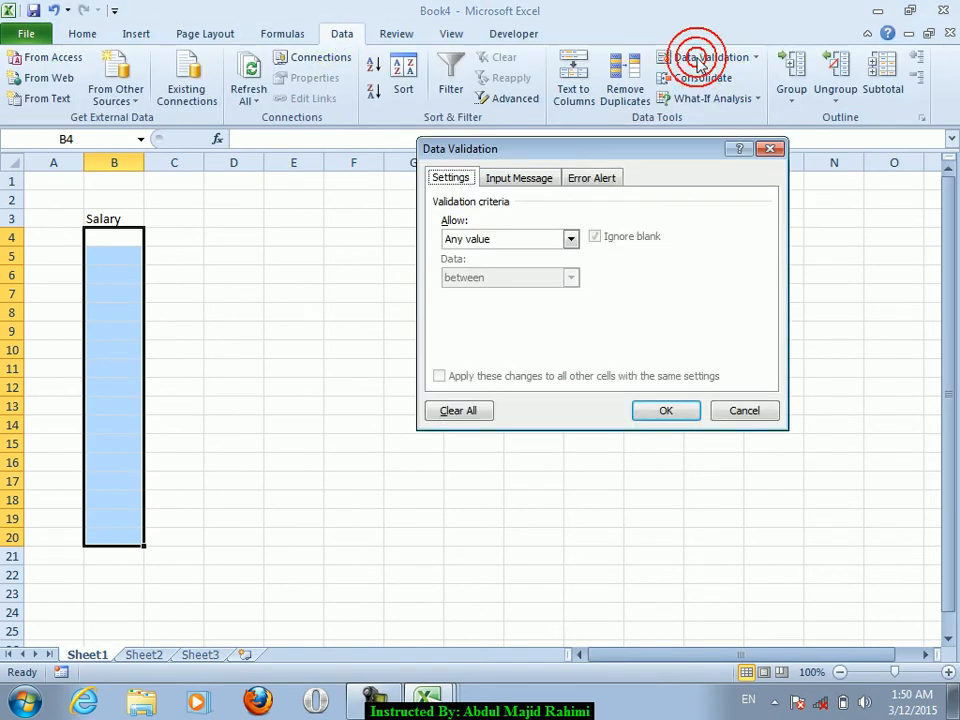
left_click(515, 237)
left_click(498, 269)
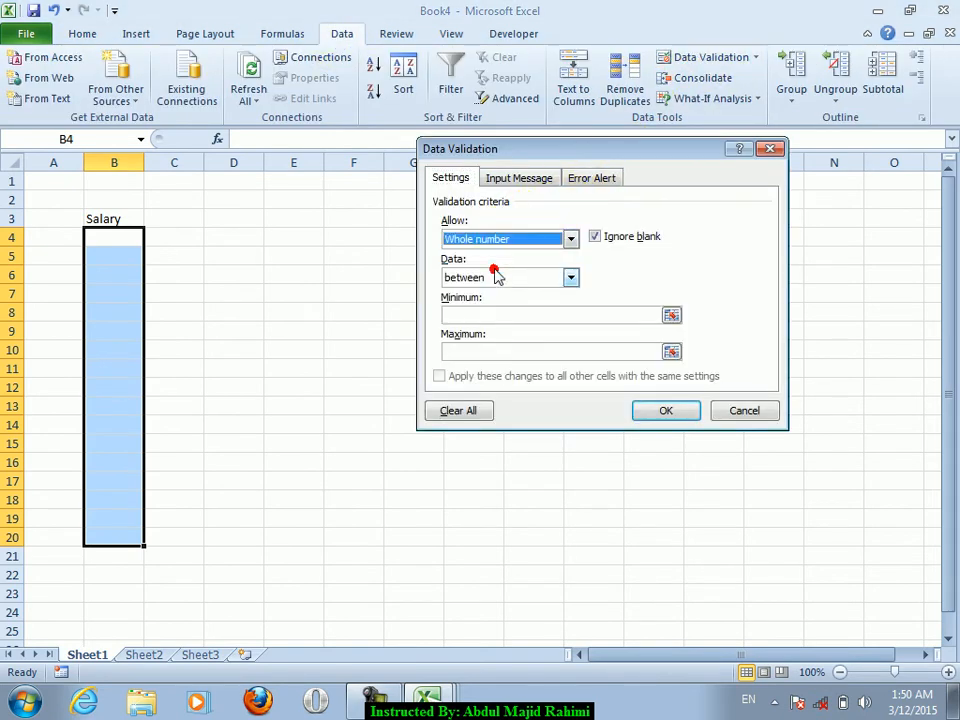
left_click(491, 276)
left_click(480, 355)
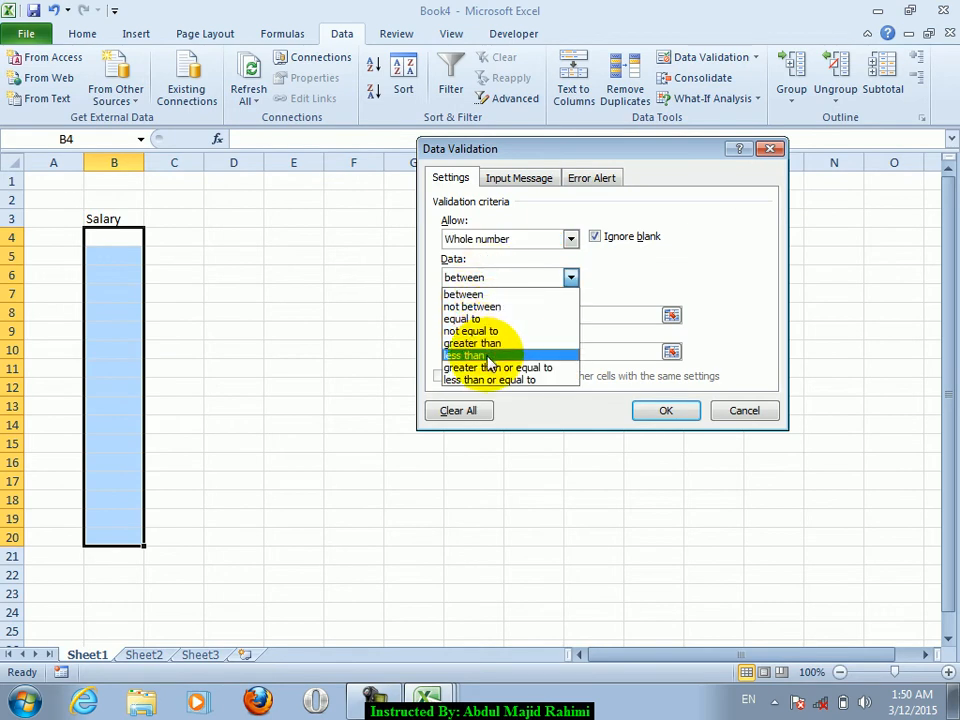
left_click(503, 279)
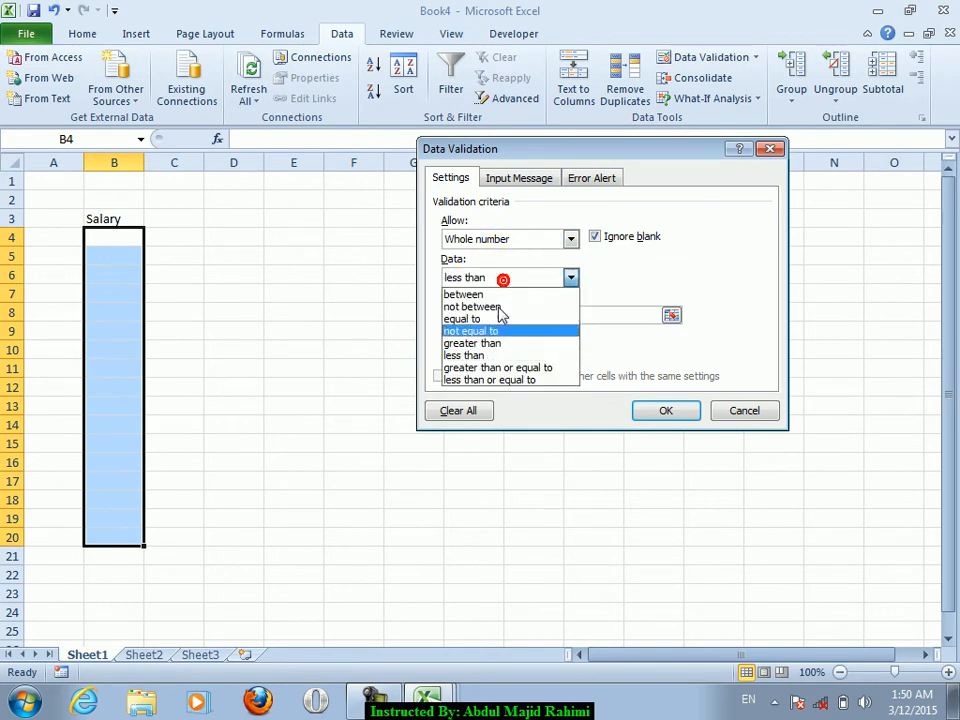
left_click(468, 380)
left_click(490, 316)
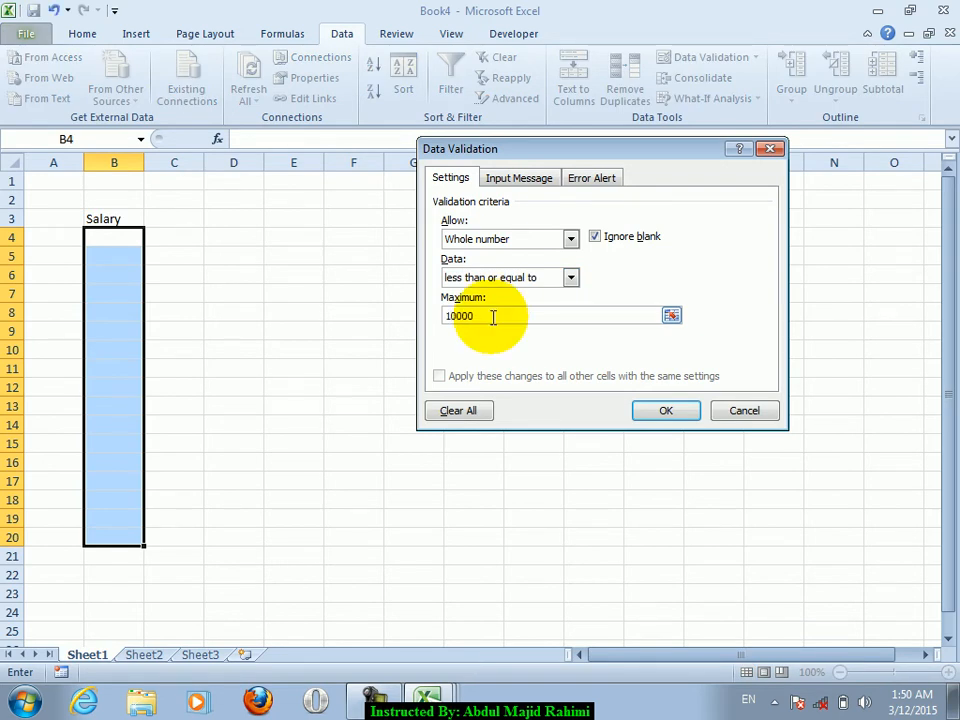
left_click(644, 409)
Try to enter 30000 in cell B5 to test the validation rule.
left_click(167, 240)
left_click(99, 257)
type("30000")
key("Return")
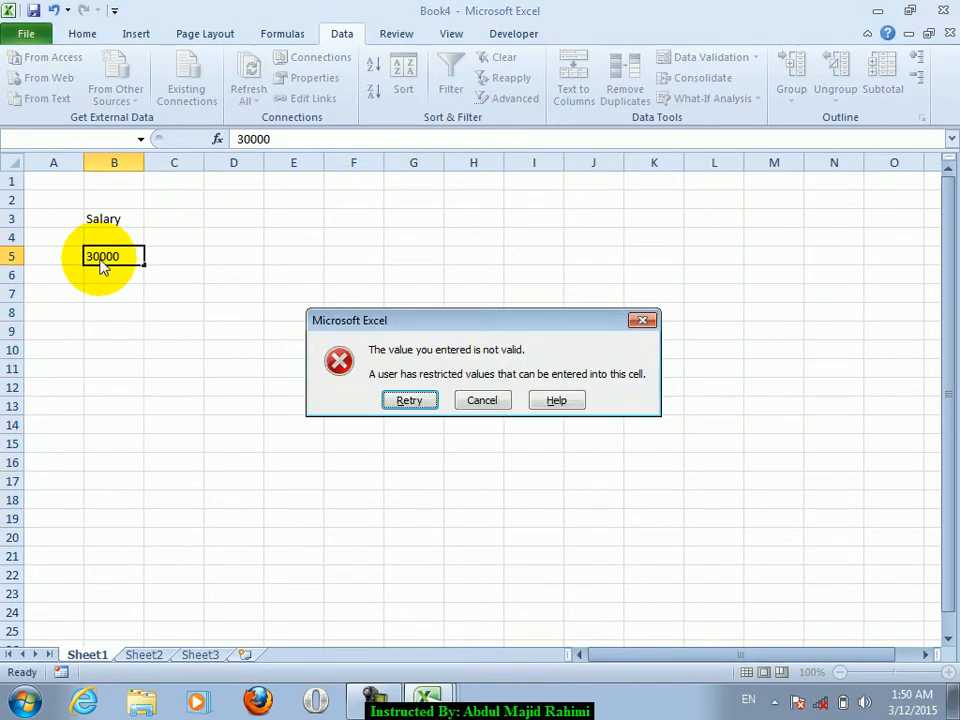
key("Return")
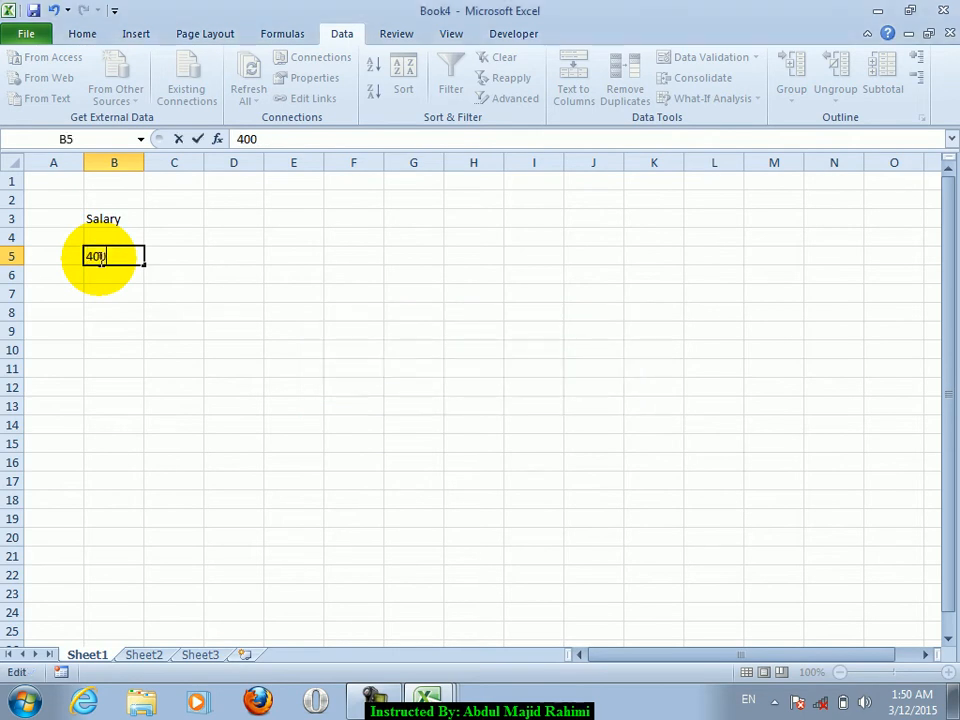
Enter the salaries 400 in cell B5 and 2000 in cell B6.
key("Return")
type("2000")
key("Return")
Test the validation rule again by trying 30000 in cell B7, and abandon the entry.
type("30")
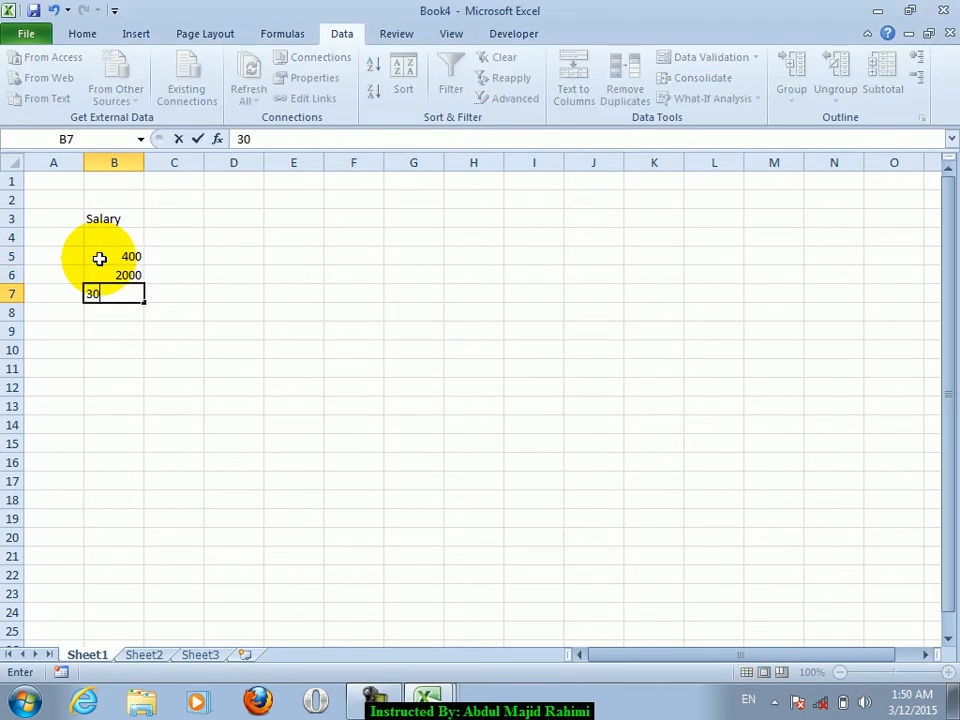
type("000")
key("Return")
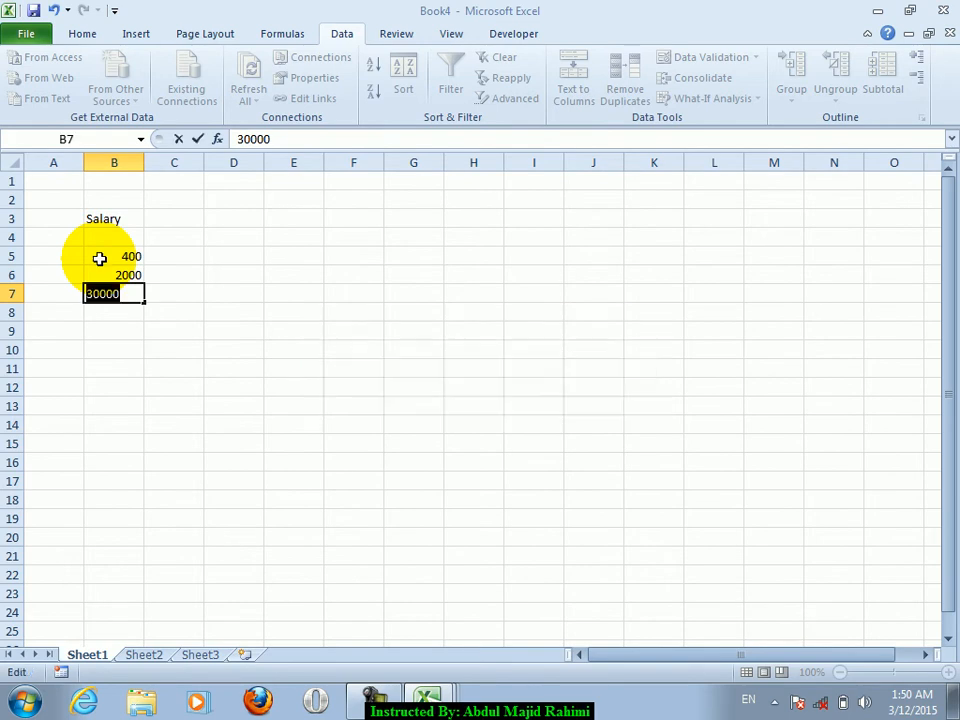
key("Return")
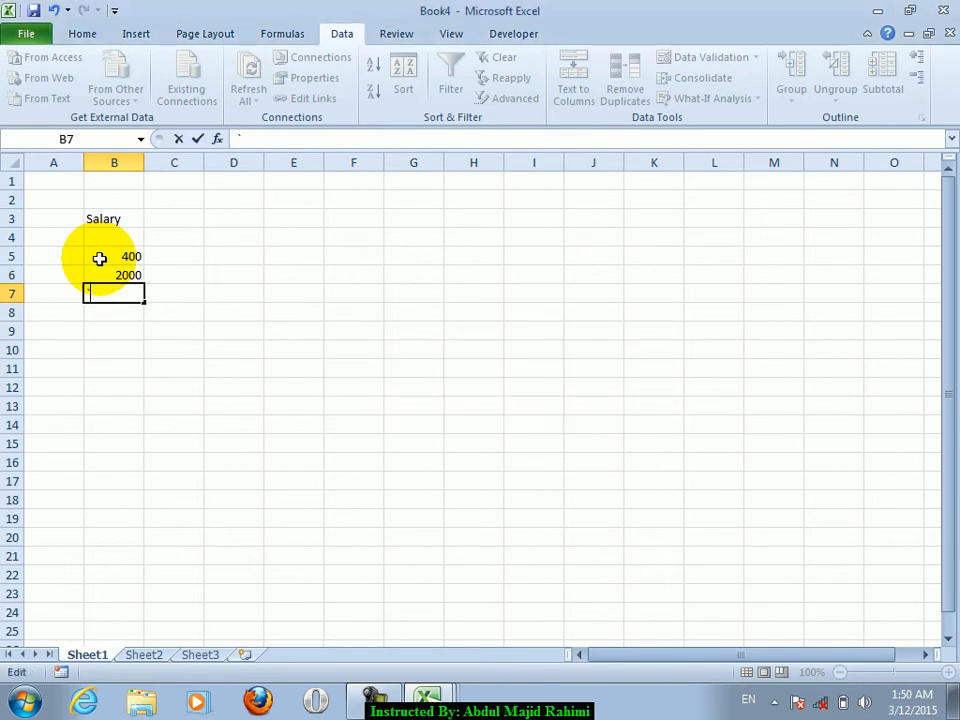
key("Escape")
Enter a second "Salary" heading in cell F3.
key("Up")
key("Up")
key("Right")
key("Right")
key("Up")
key("Right")
key("Up")
key("Right")
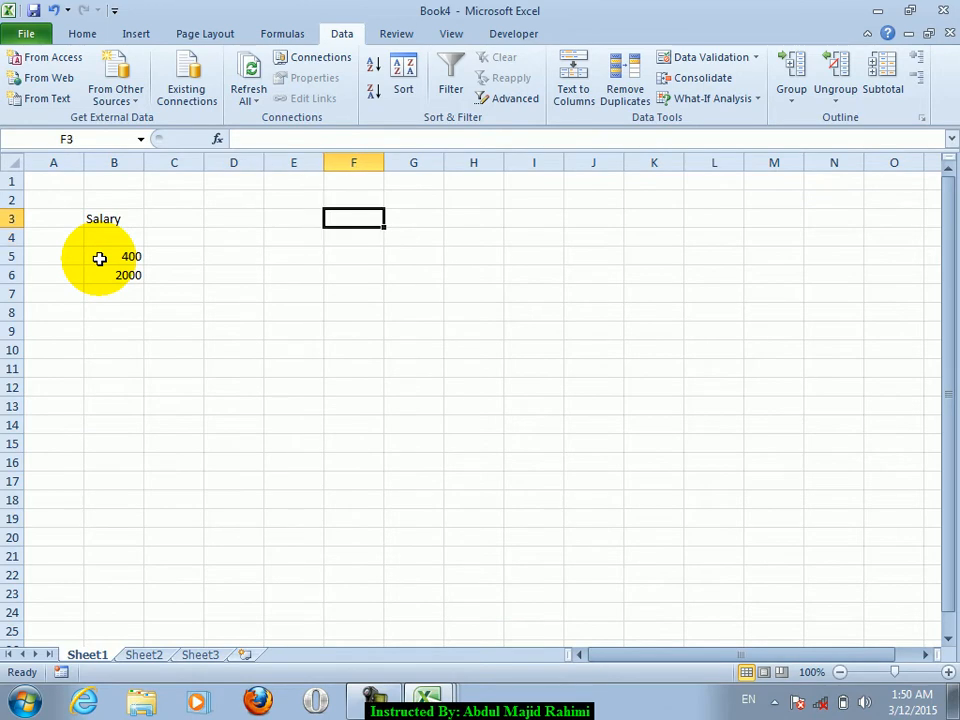
type("Salar")
key("Return")
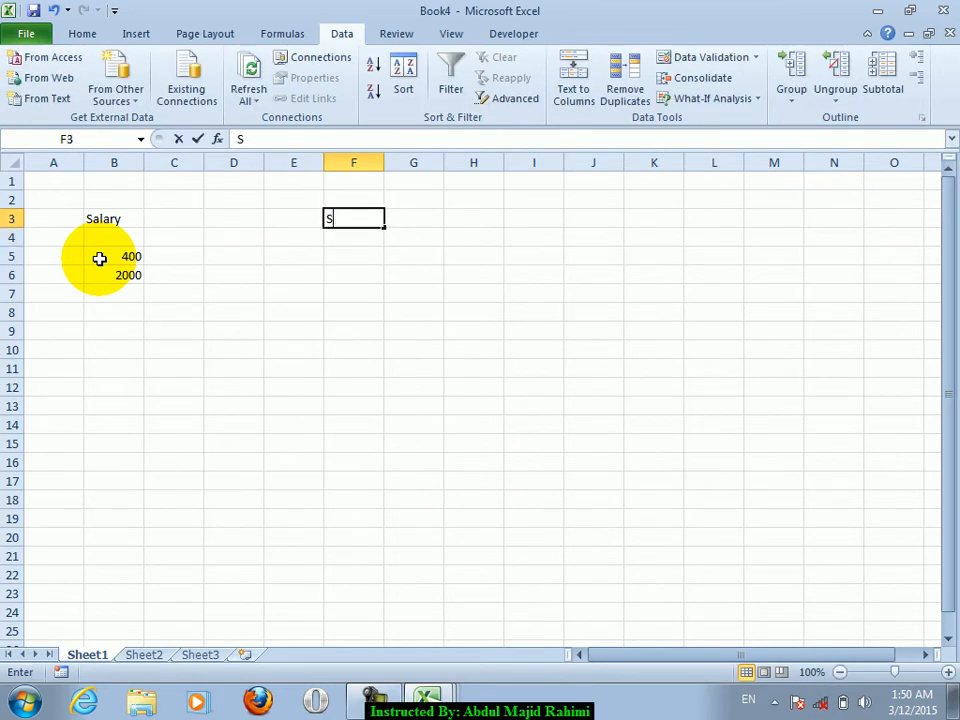
Enter the heading Salary in cell F3.
type("Salary")
key("Return")
Copy the range B4:B17 below the Salary heading in column B.
key("Left")
key("Left")
key("Left")
key("Left")
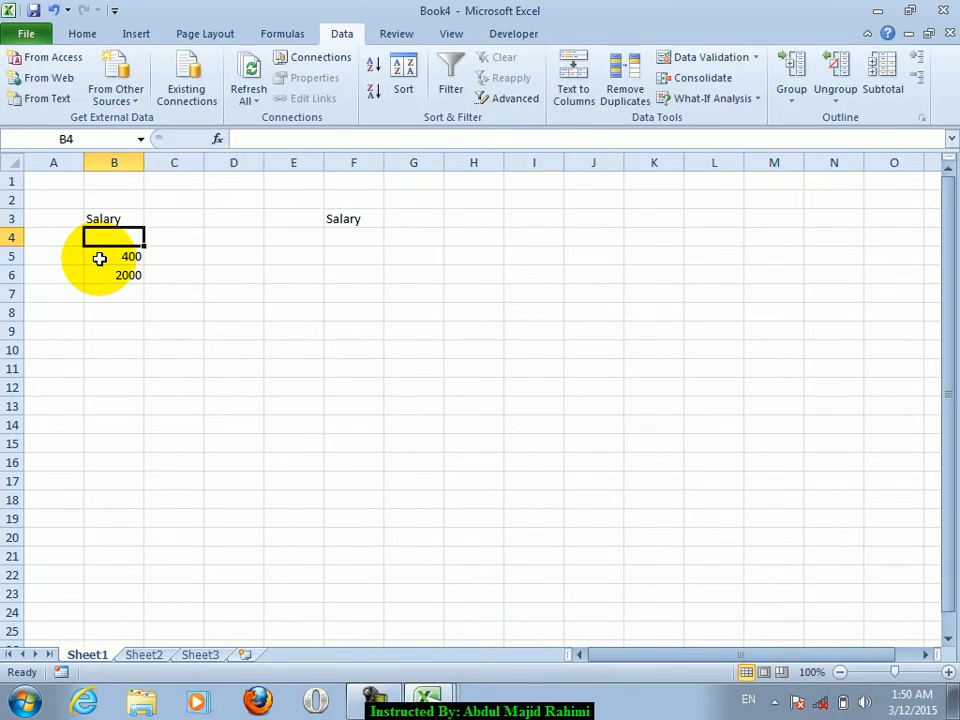
key("shift+Down")
key("shift+Down")
key("shift+Down")
key("shift+Down")
key("shift+Down")
key("shift+Down")
key("shift+Down")
key("shift+Down")
key("shift+Down")
key("shift+Down")
key("shift+Down")
key("shift+Down")
key("ctrl+c")
Use Paste Special to paste only the validation of the copied cells, starting at cell F4.
key("Right")
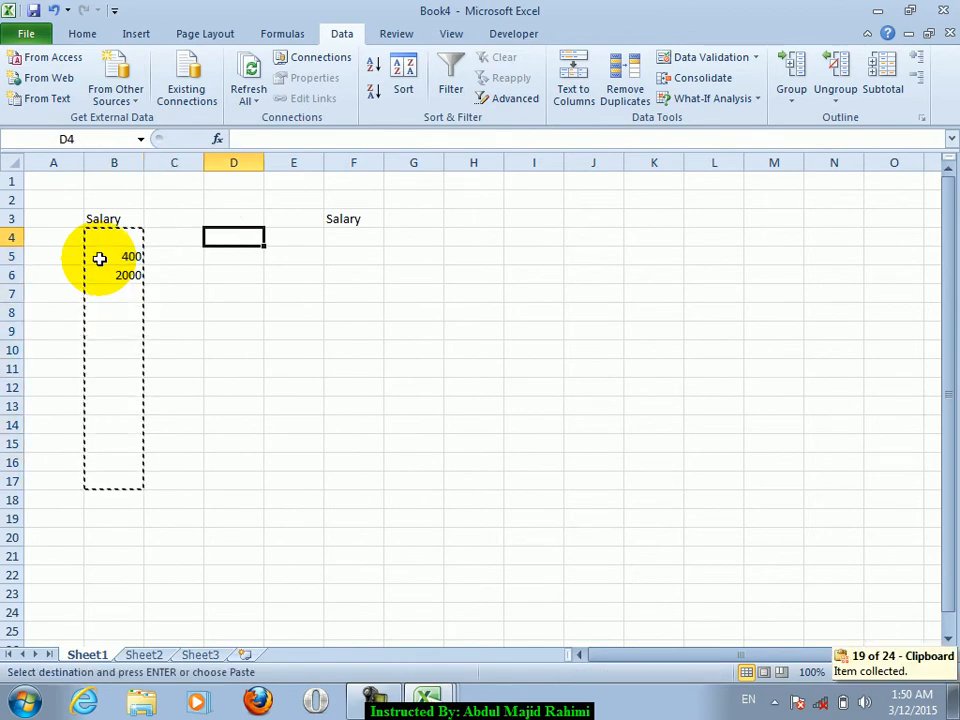
key("Right")
key("Right")
key("Right")
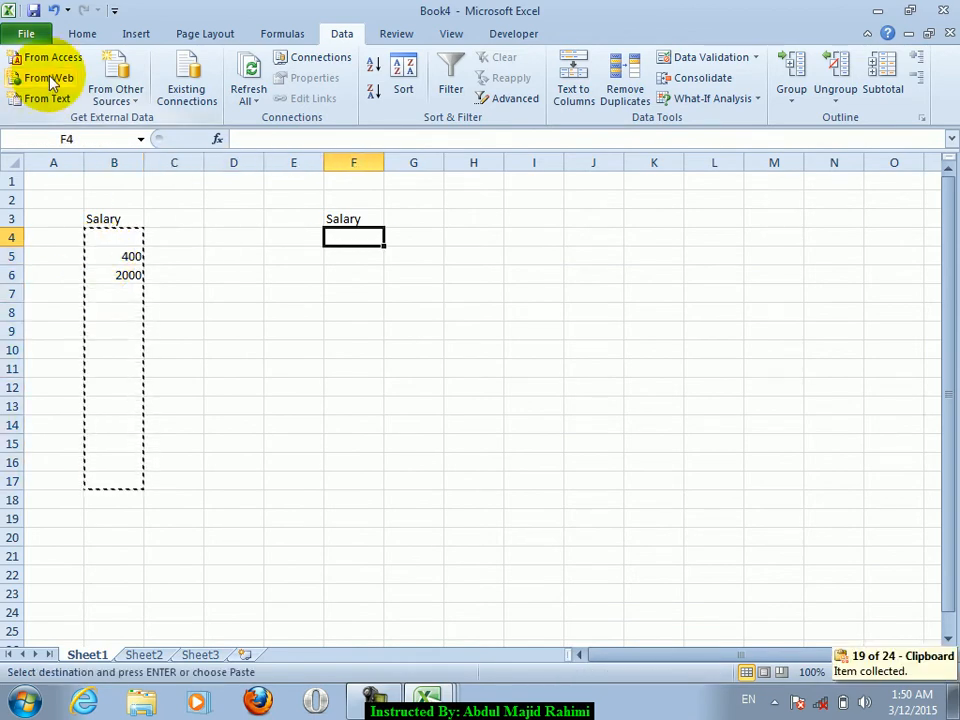
left_click(80, 34)
left_click(30, 108)
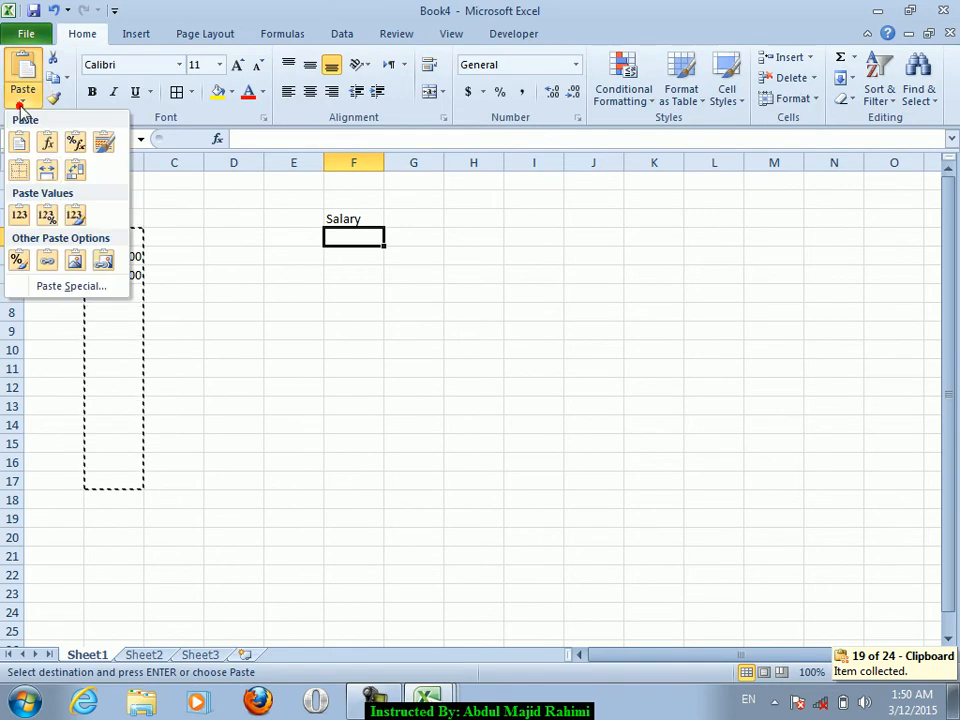
left_click(68, 290)
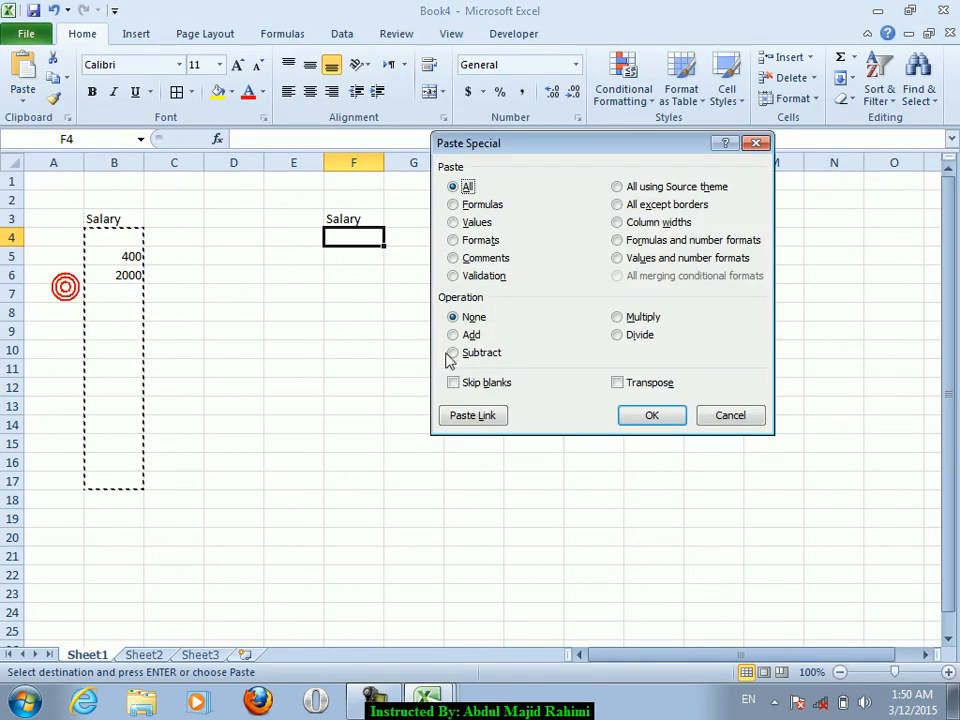
left_click(476, 276)
left_click(650, 415)
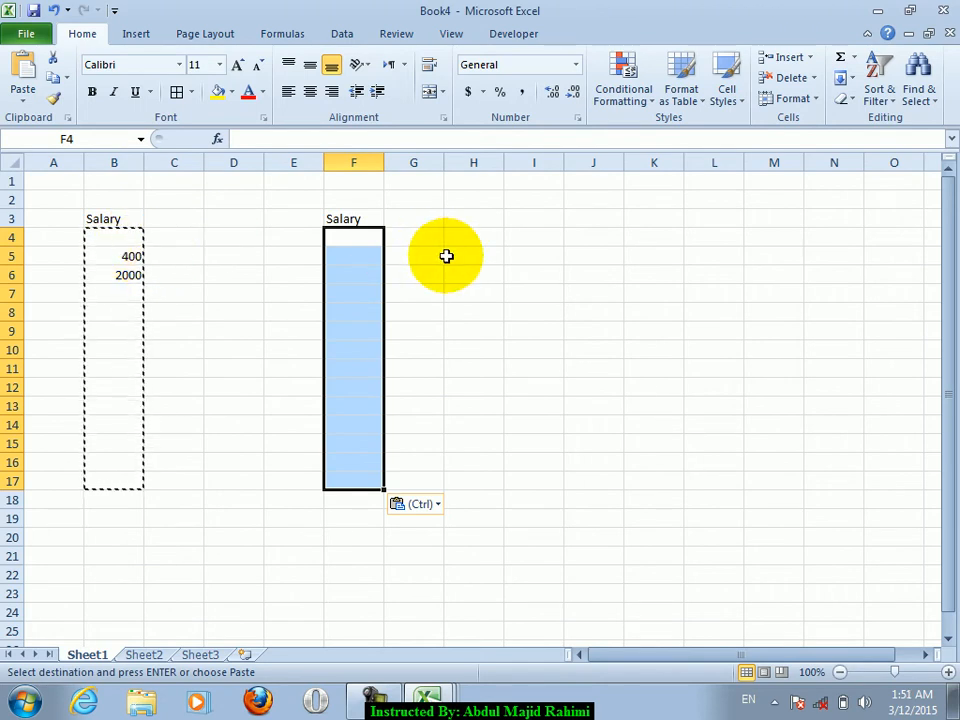
Try to enter 40000 in cell F4 to test the pasted validation, and cancel the entry.
left_click(348, 240)
type("4000")
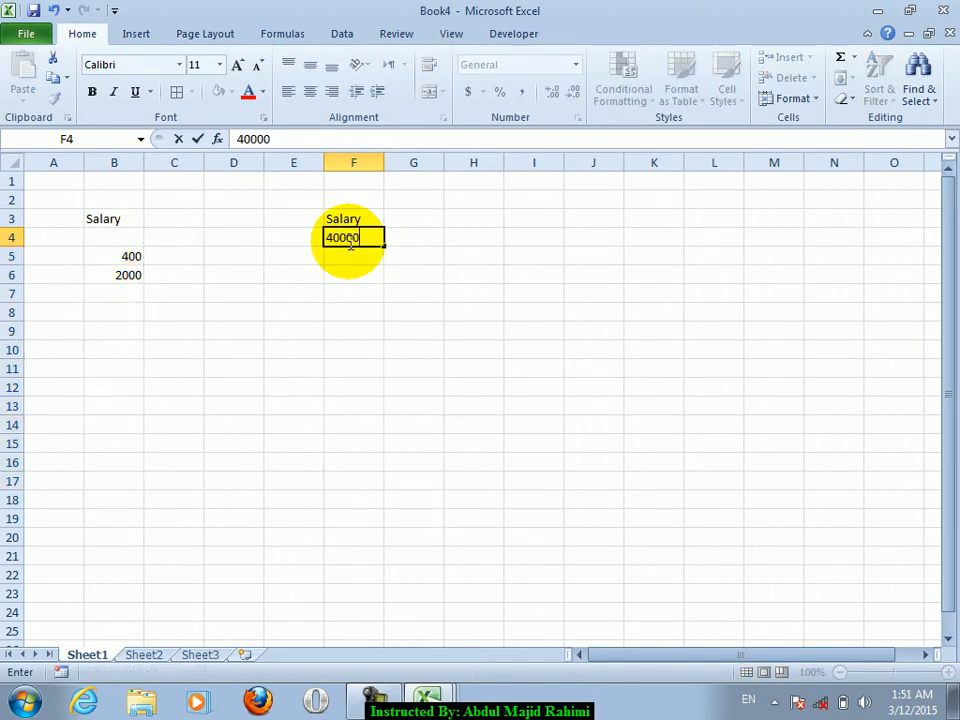
type("0")
key("Return")
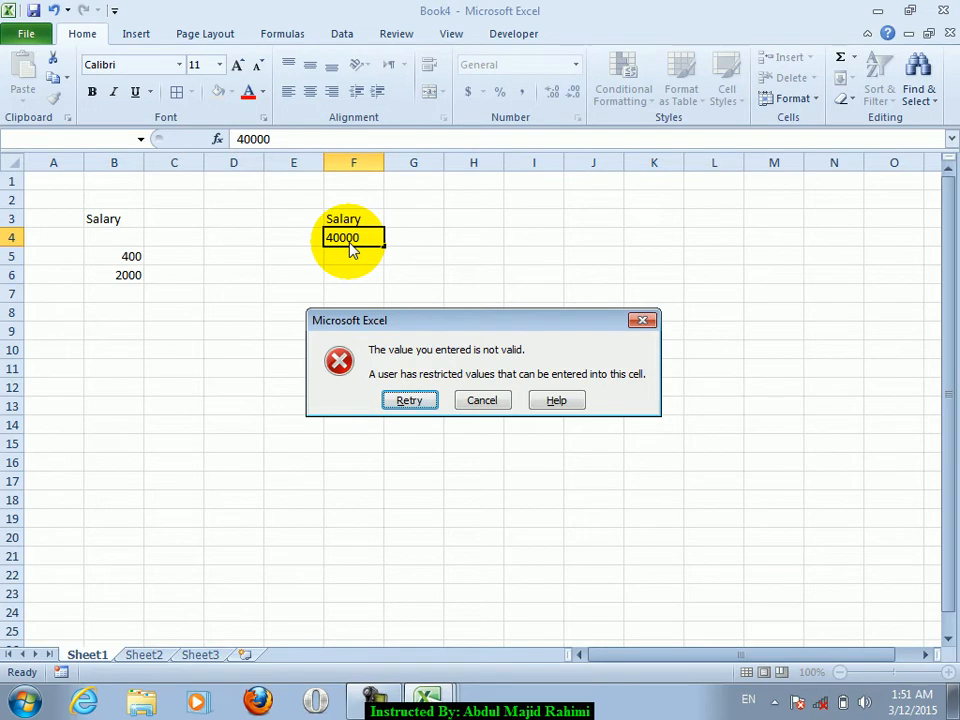
key("Escape")
Copy the range B4:B19 and paste only its validation with Paste Special, starting at cell J3.
left_click_drag(115, 232, 116, 523)
key("ctrl+c")
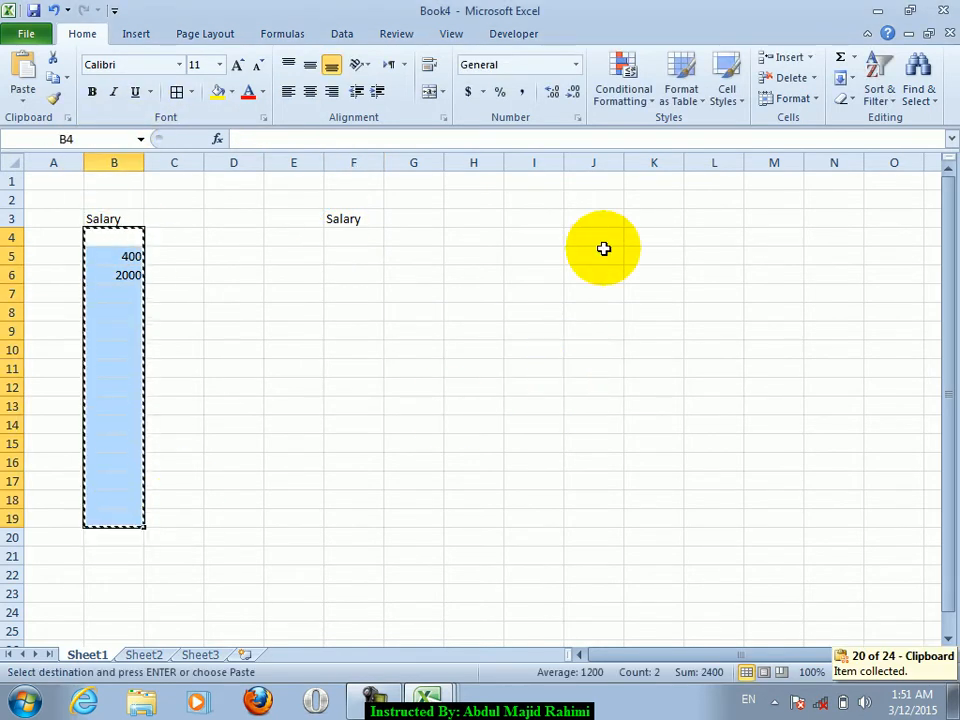
left_click(594, 219)
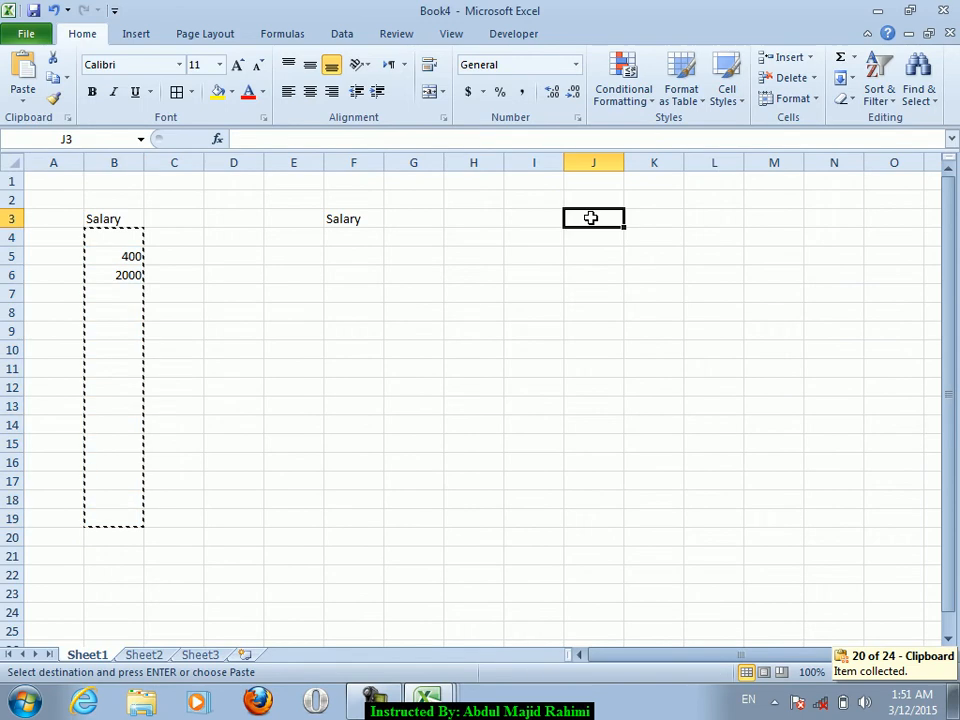
left_click(23, 97)
left_click(64, 285)
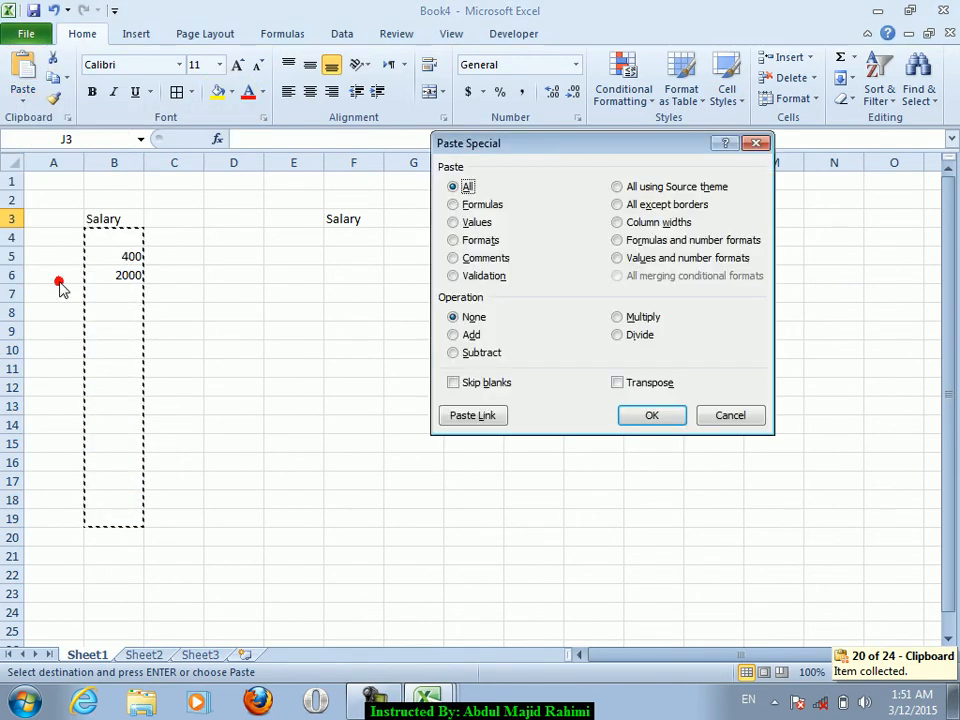
left_click(474, 276)
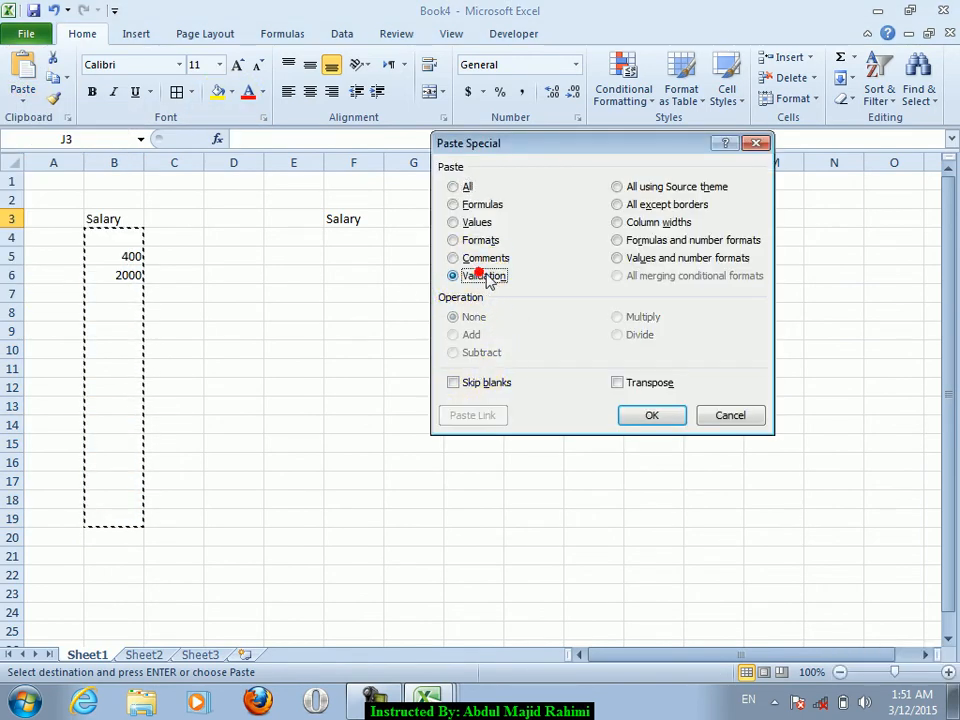
left_click(655, 417)
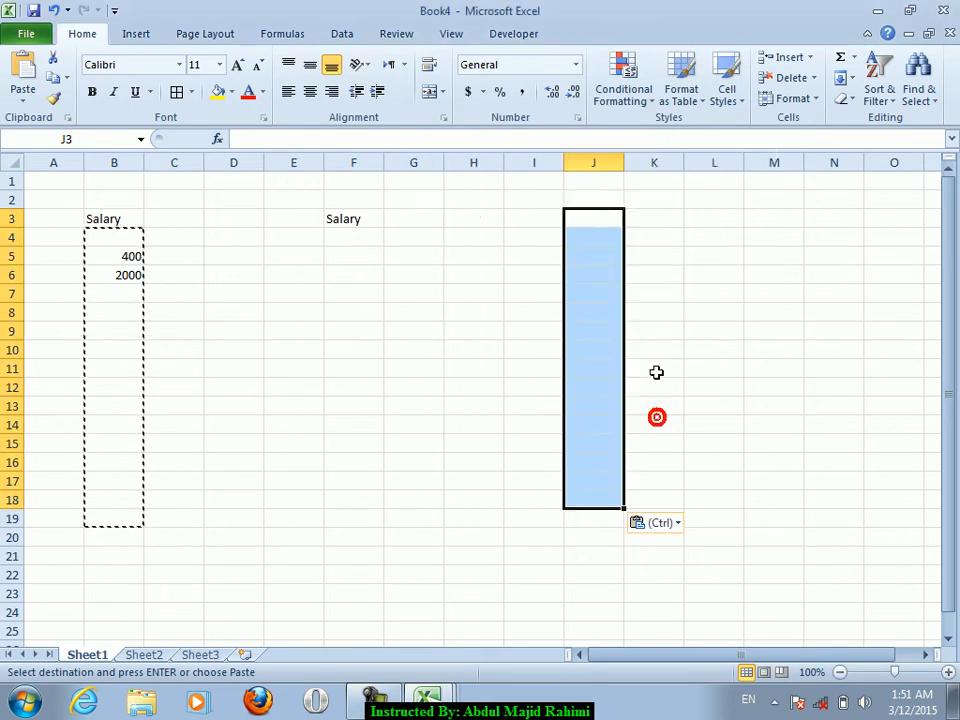
Try to enter 40000 in cell J7 to test the validation, and cancel the entry.
left_click(611, 296)
type("40000")
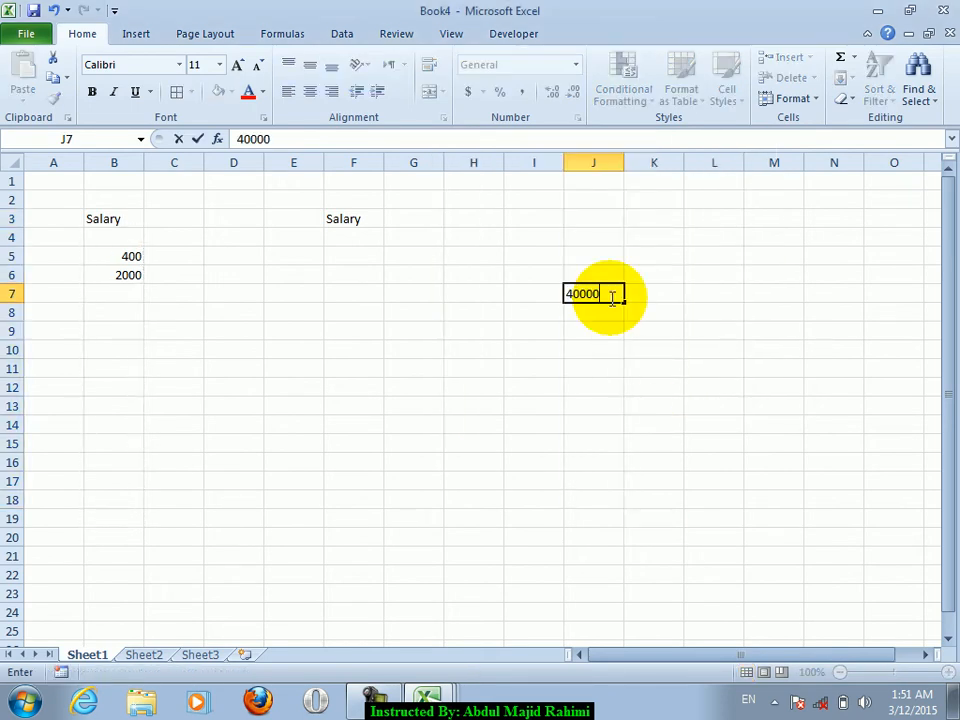
key("Return")
key("Return")
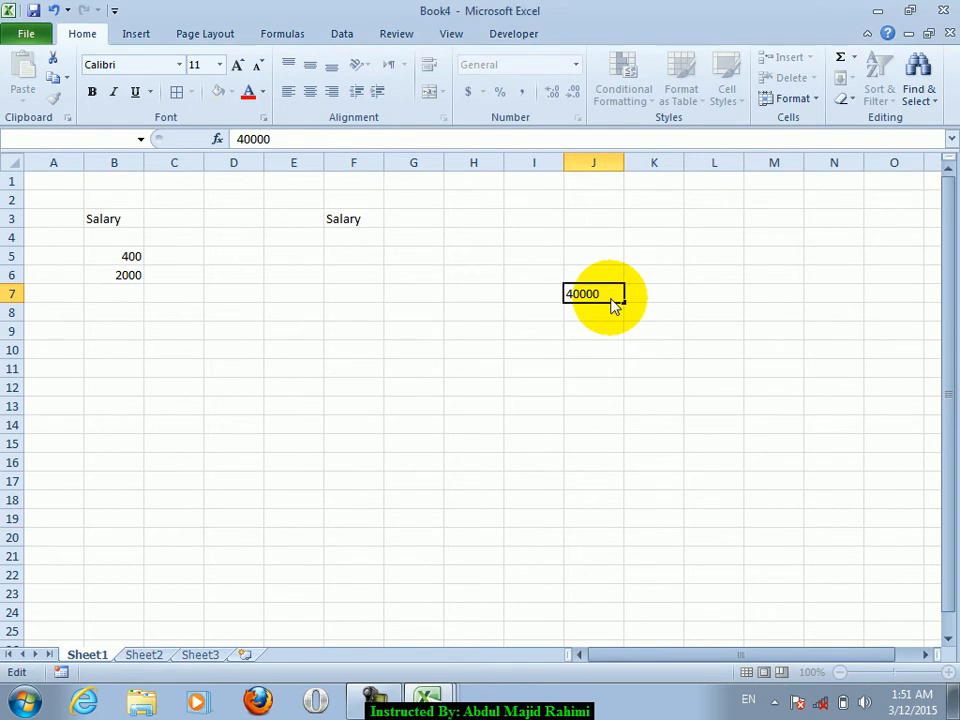
key("Return")
key("Escape")
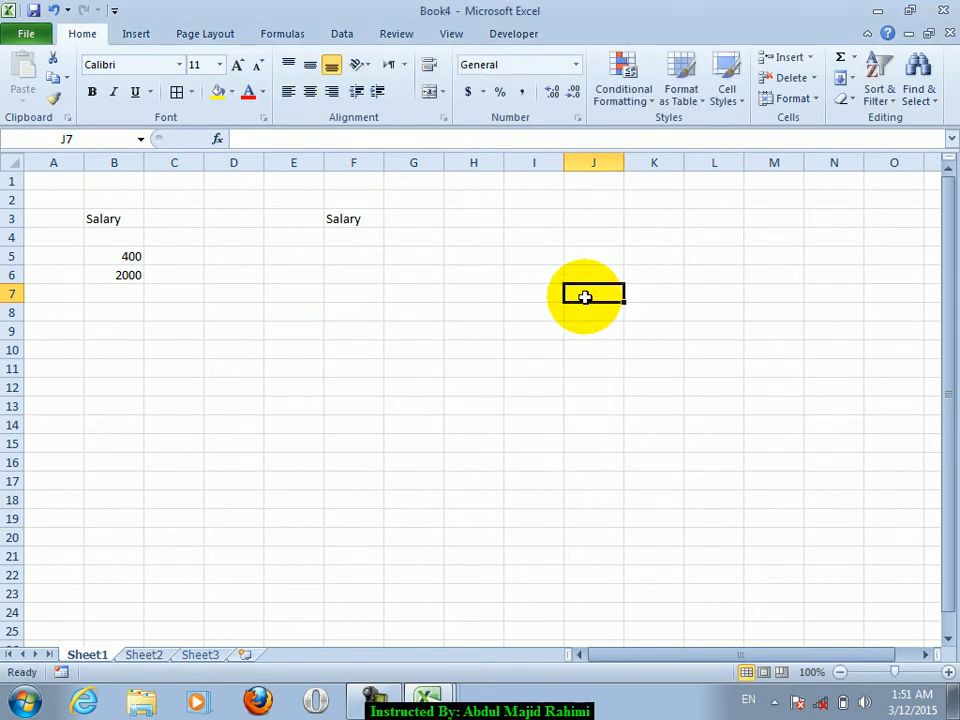
left_click(120, 235)
left_click_drag(120, 235, 124, 374)
key("ctrl+c")
left_click(545, 255)
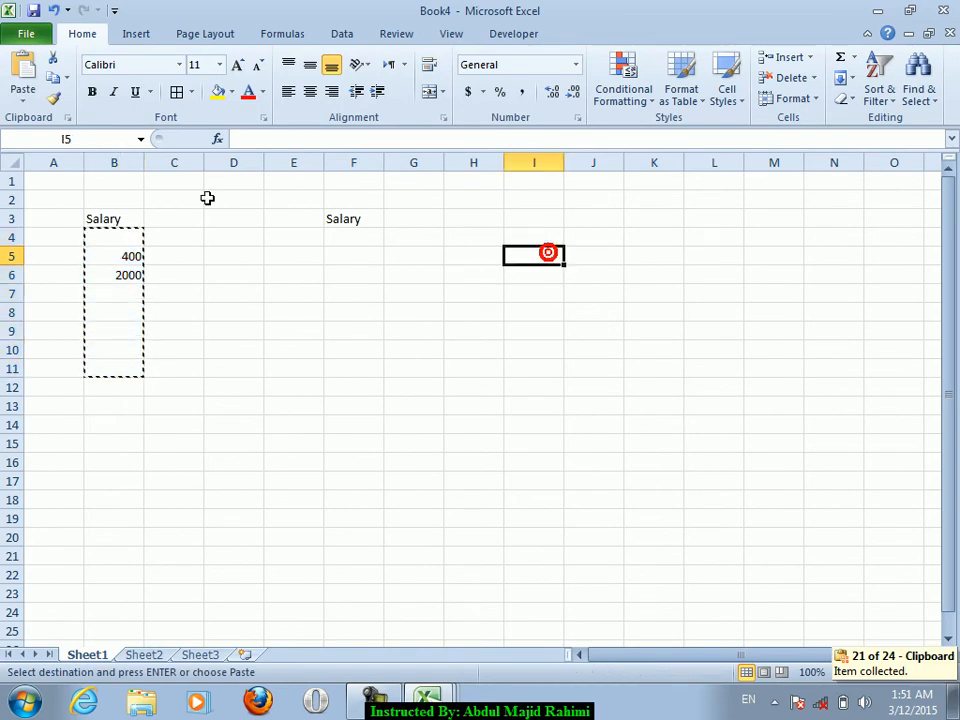
left_click(22, 93)
left_click(50, 287)
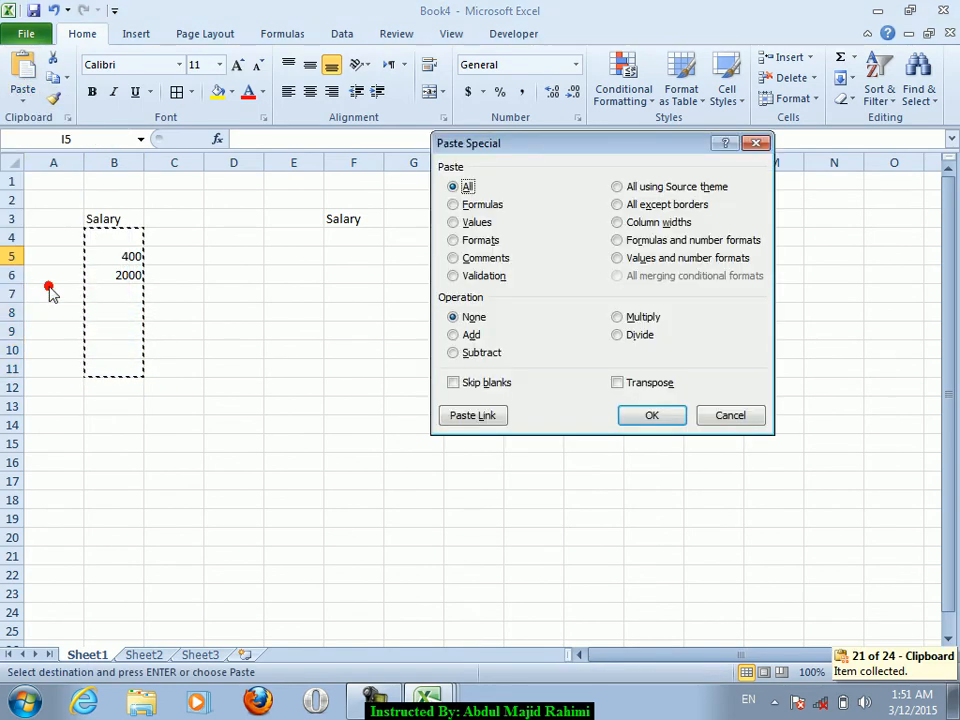
left_click(639, 189)
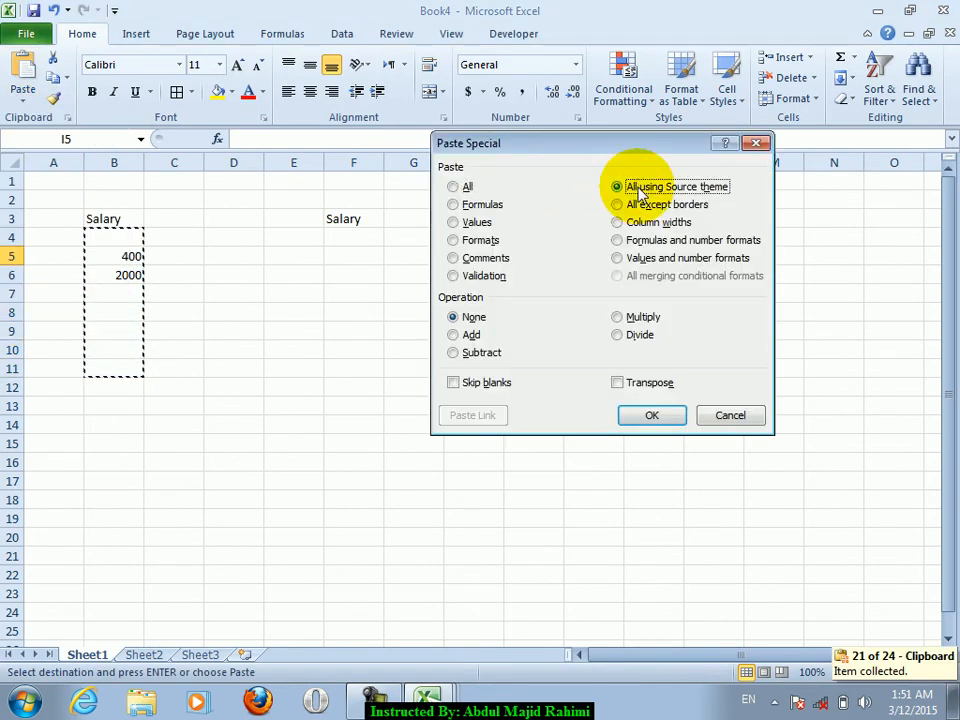
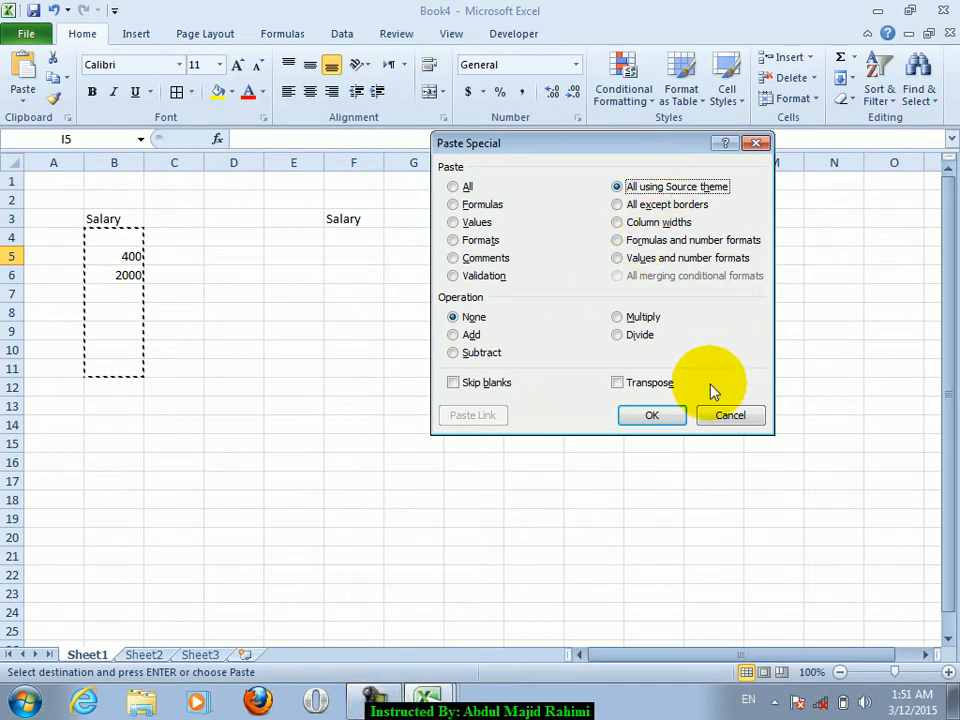
left_click(707, 418)
Fill every cell of the range C5:E11 with the same sample first name.
left_click(100, 238)
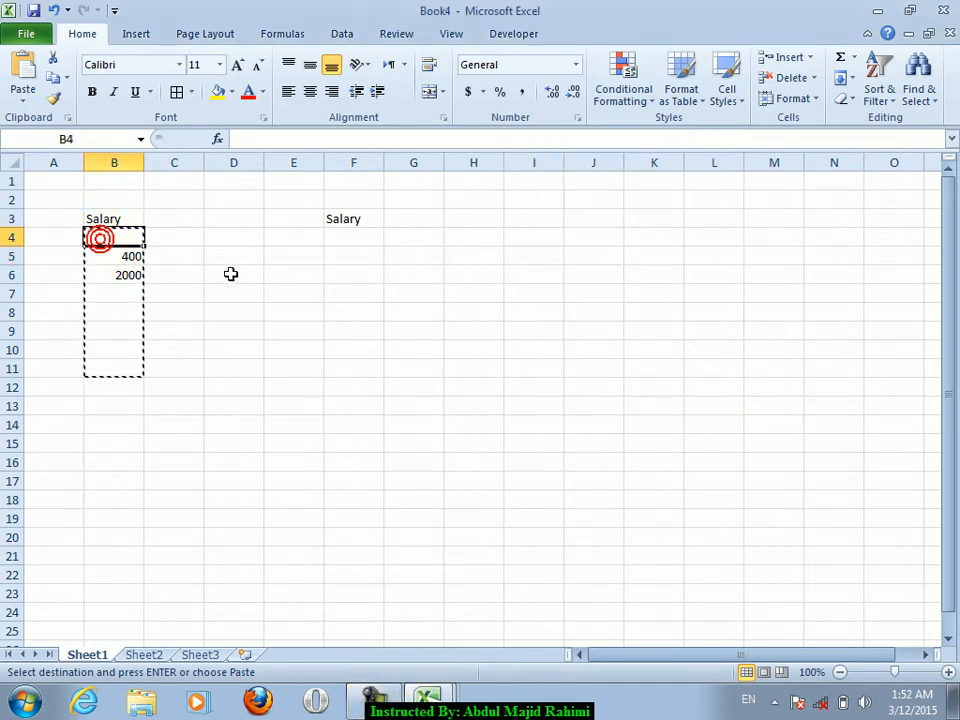
left_click_drag(180, 259, 270, 360)
type("omer")
key("ctrl+Return")
Apply the built-in Equity theme to the workbook.
left_click(200, 36)
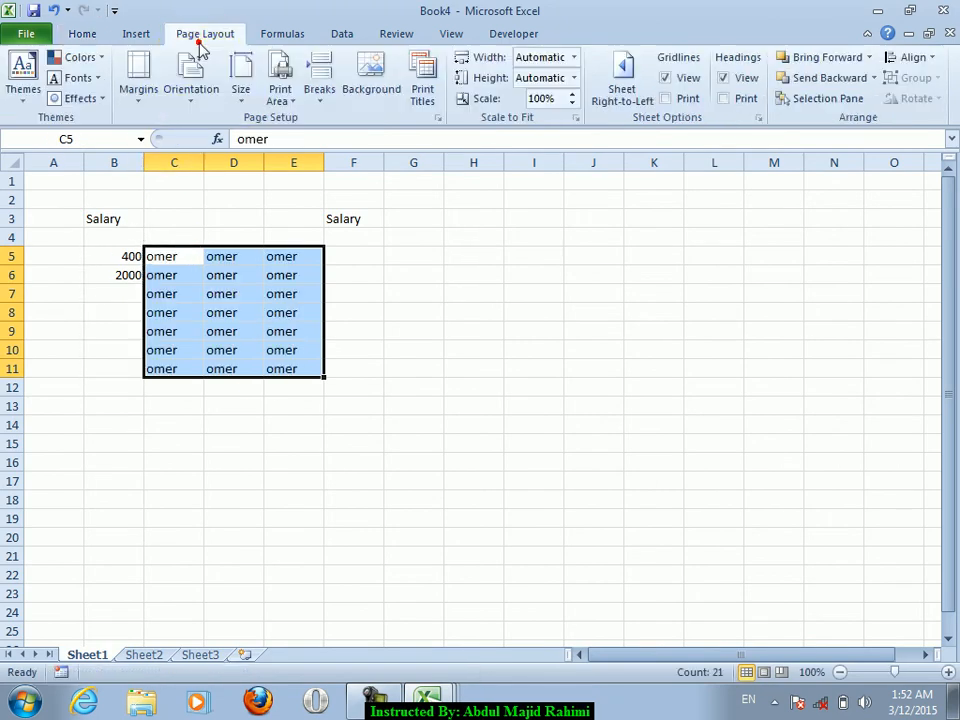
left_click(22, 85)
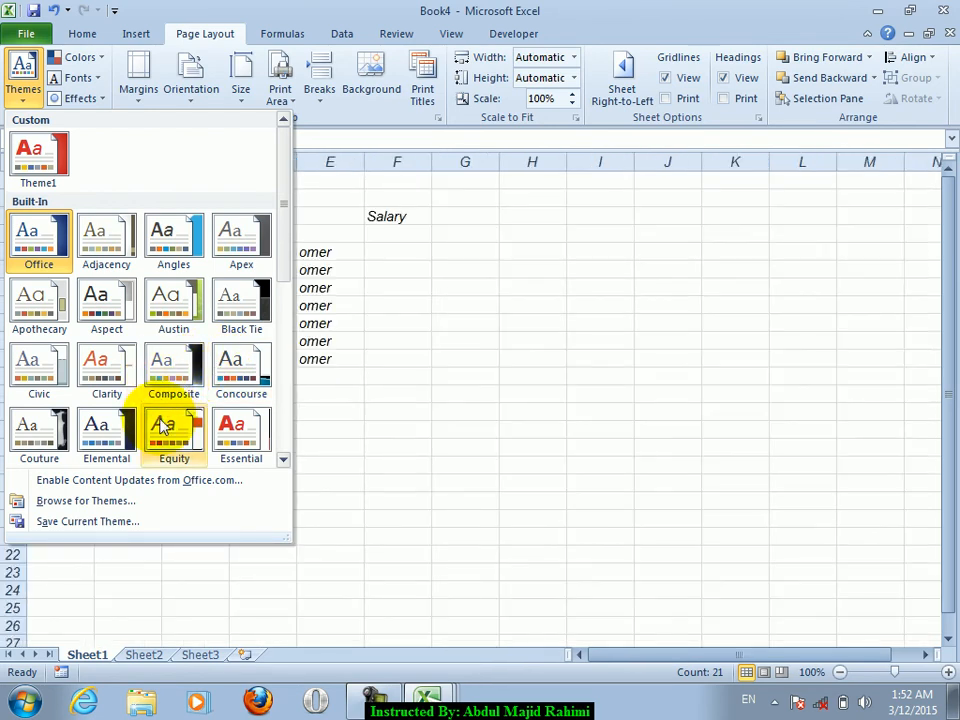
left_click(163, 425)
Copy the range C5:E11 and paste it into cell C9 of Sheet3 using the All using Source theme option.
key("ctrl+c")
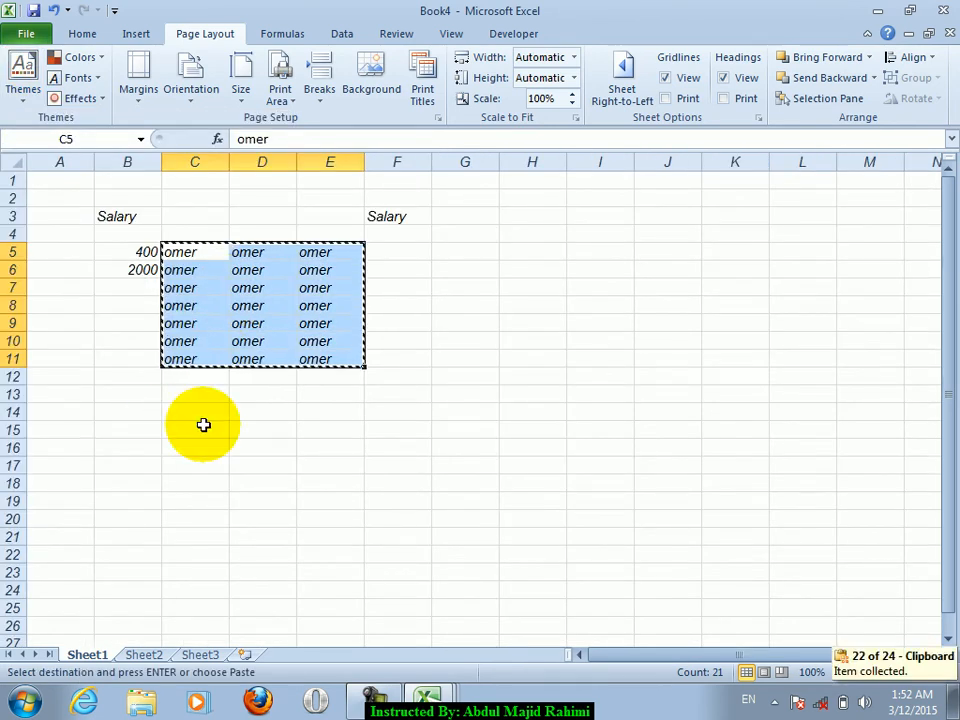
left_click(200, 654)
left_click(207, 318)
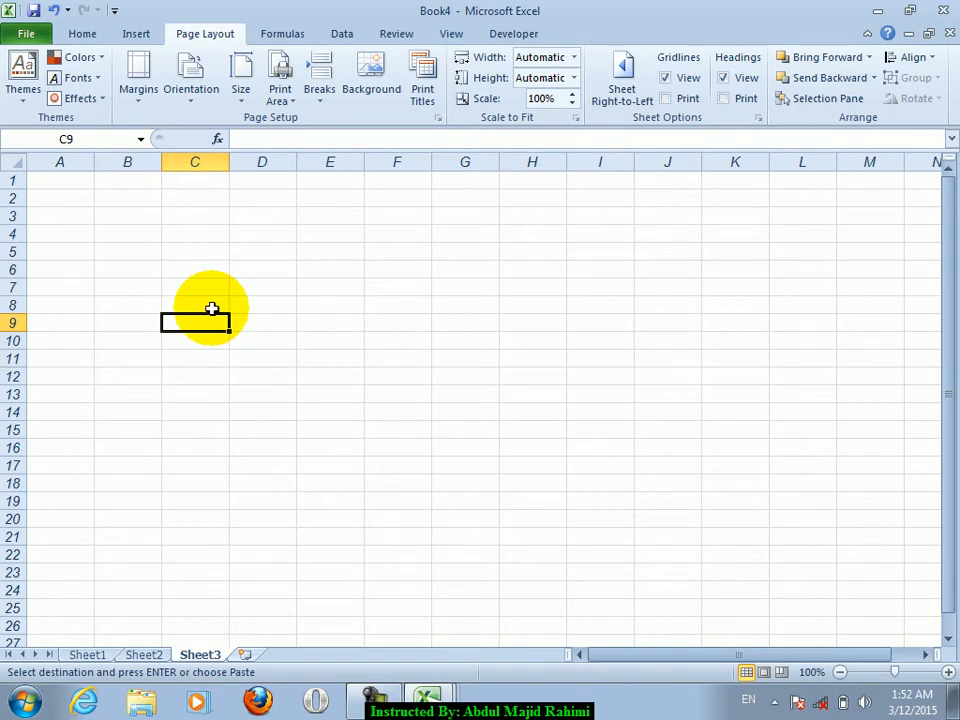
left_click(82, 34)
left_click(24, 99)
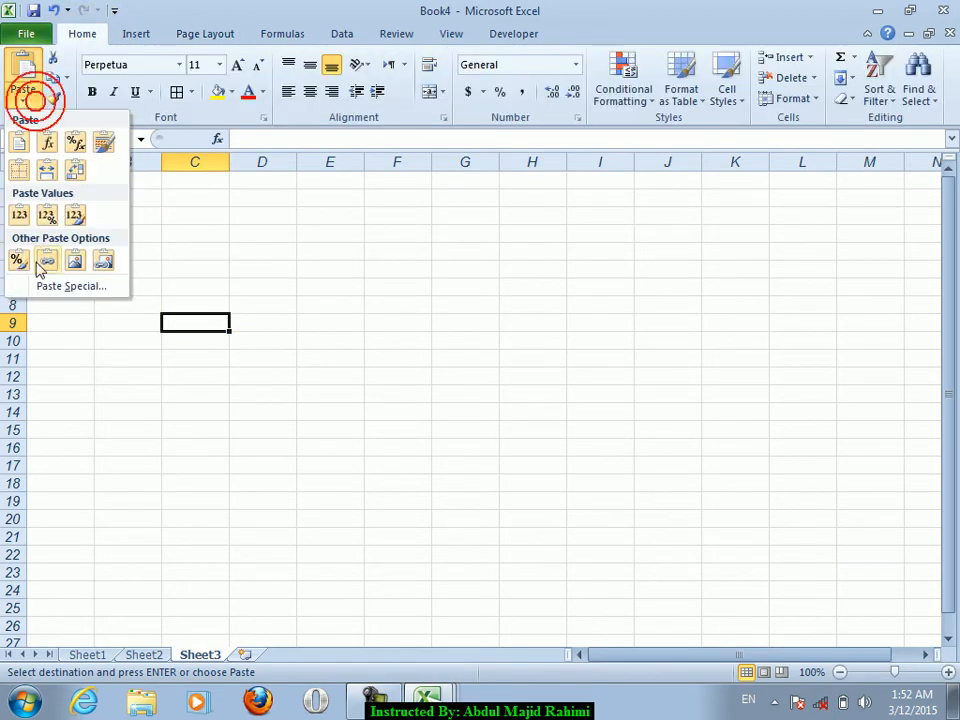
left_click(42, 283)
left_click(651, 188)
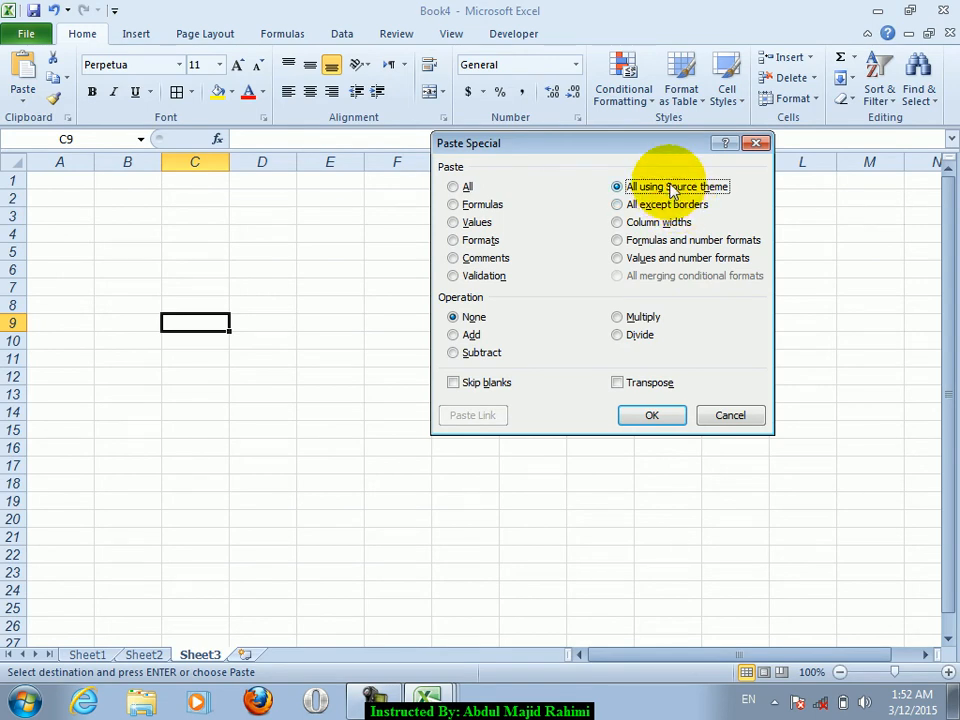
left_click(651, 414)
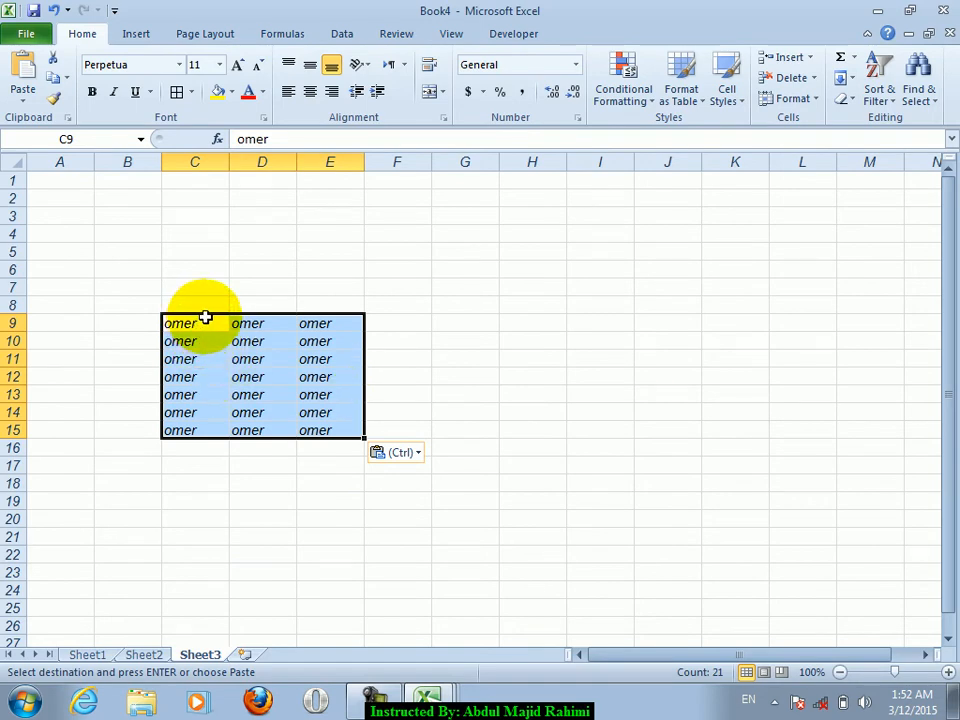
Undo the paste on Sheet3 and return to Sheet1.
key("ctrl+z")
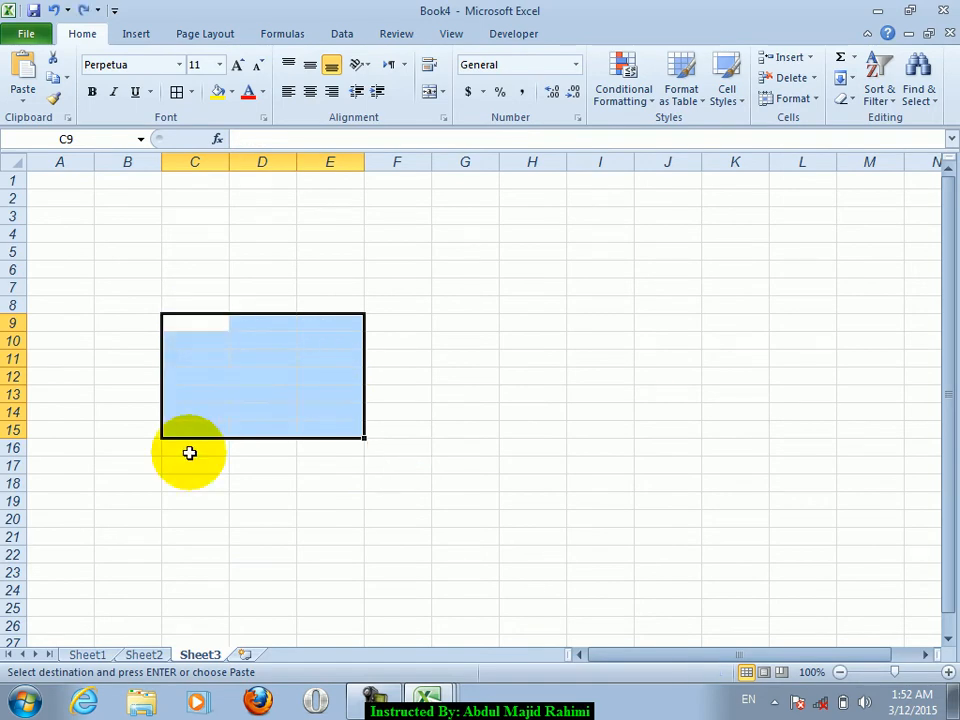
left_click(85, 655)
left_click(25, 95)
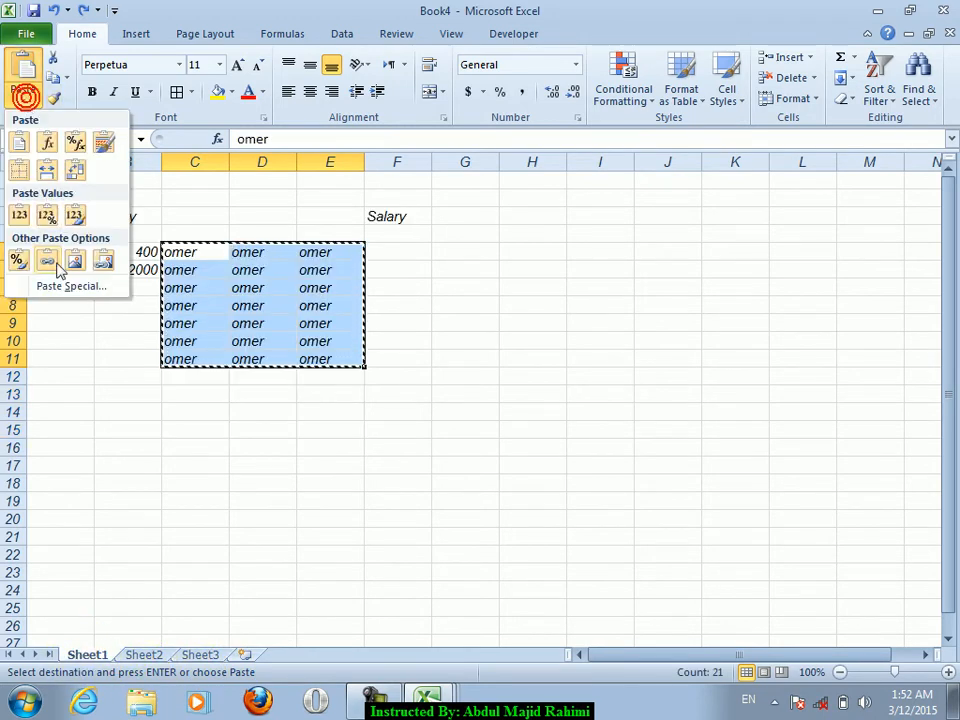
left_click(45, 287)
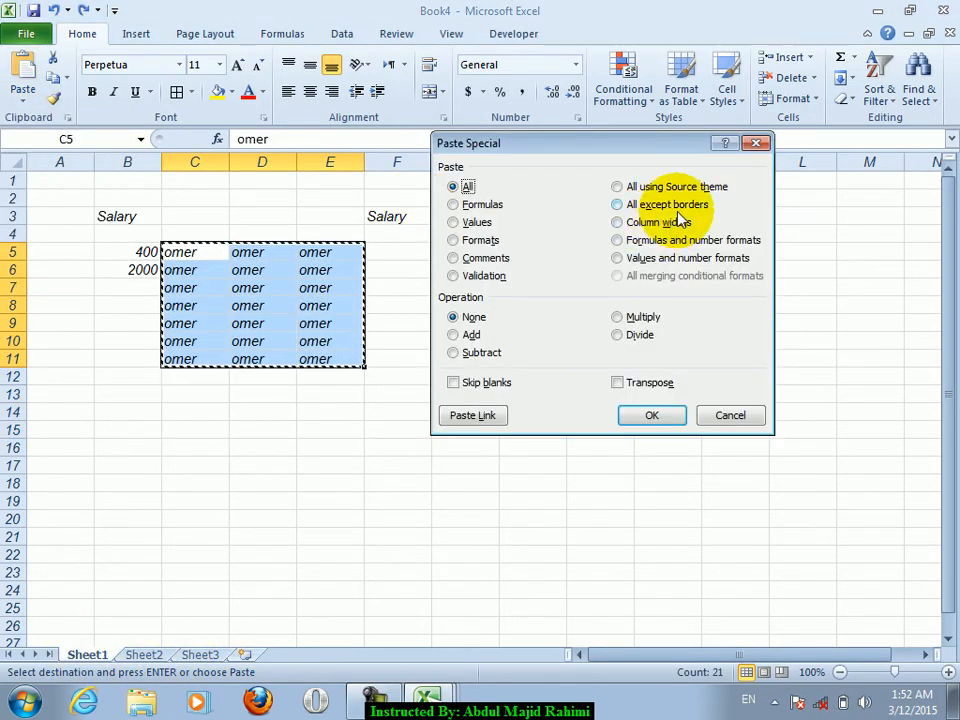
left_click(727, 413)
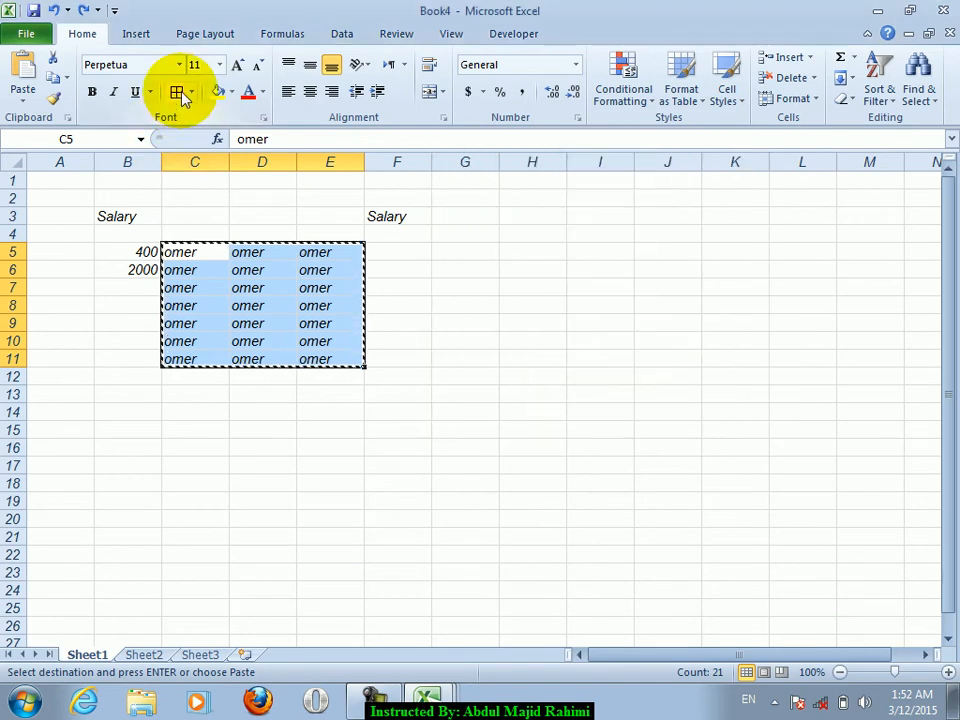
Apply All Borders to the range C5:E11 on Sheet1.
left_click(177, 92)
left_click(229, 329)
Copy the range C5:E11, paste it at cell H8 using the All except borders option, and undo the paste.
left_click_drag(199, 252, 317, 358)
left_click(505, 308)
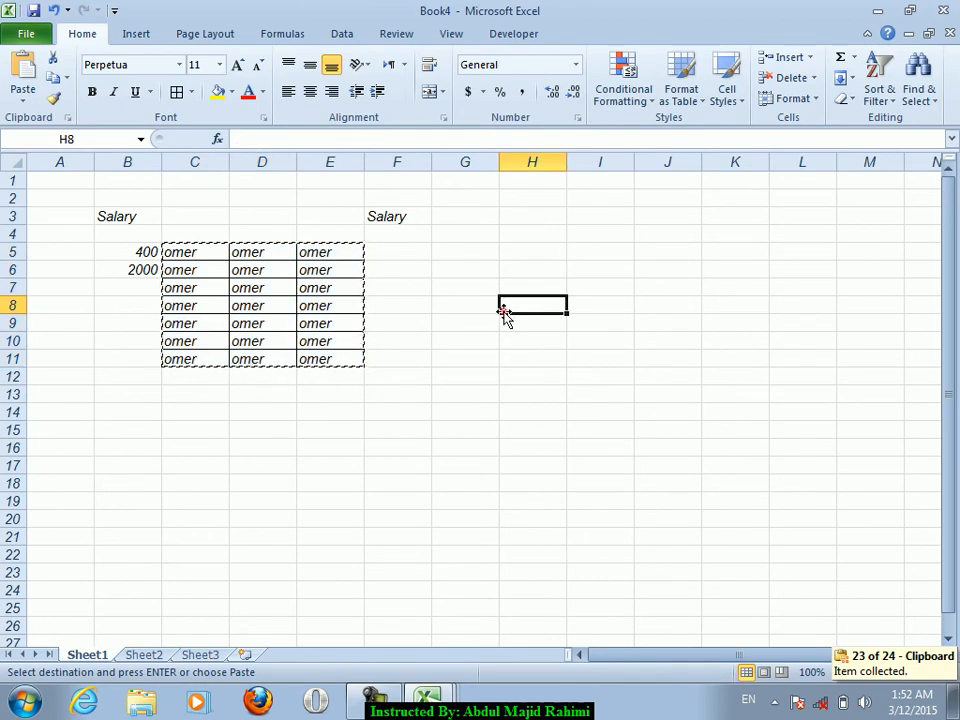
left_click(23, 92)
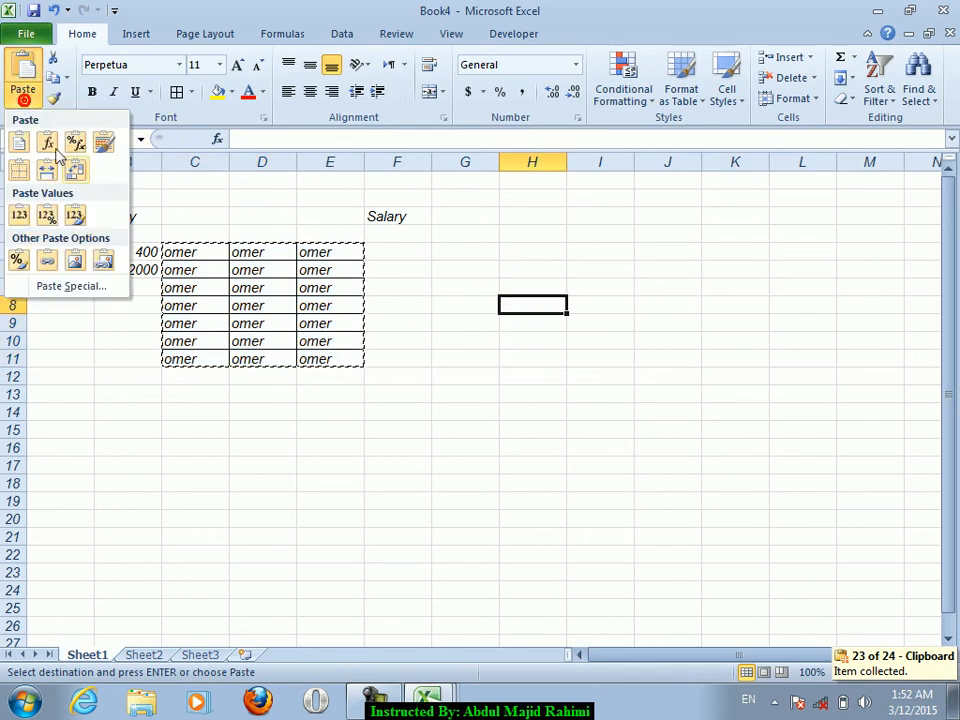
left_click(66, 286)
left_click(665, 205)
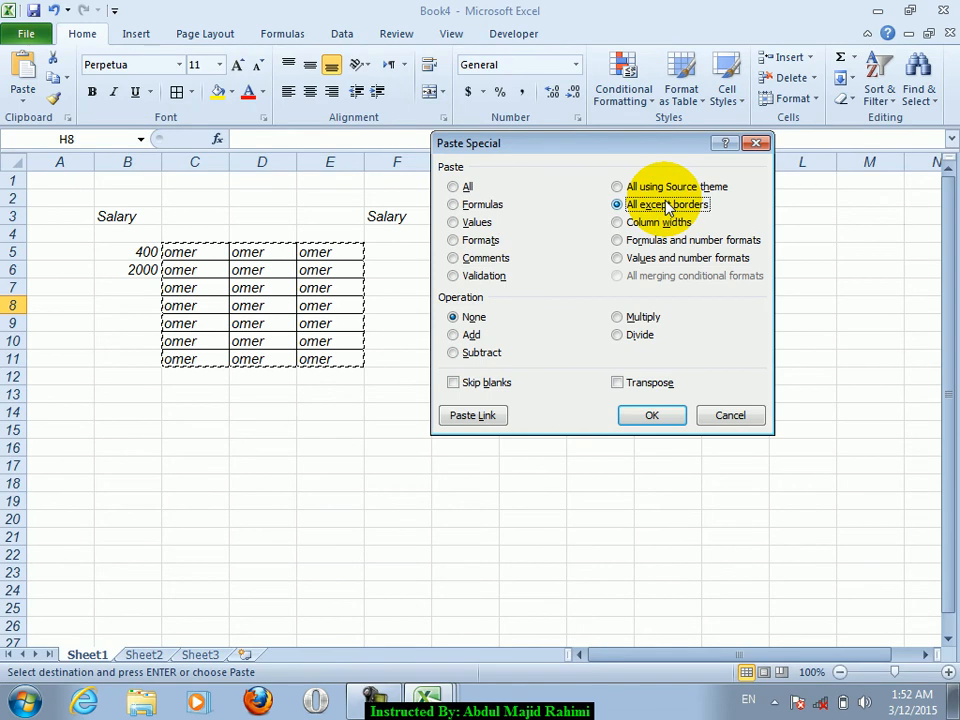
left_click(650, 415)
left_click(549, 372)
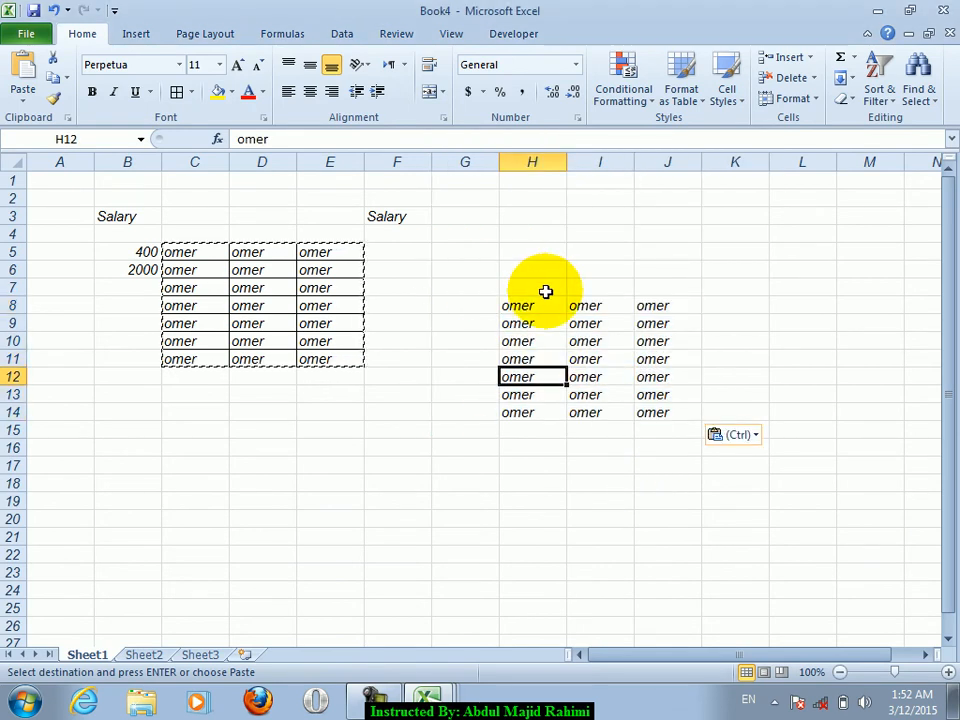
key("ctrl+z")
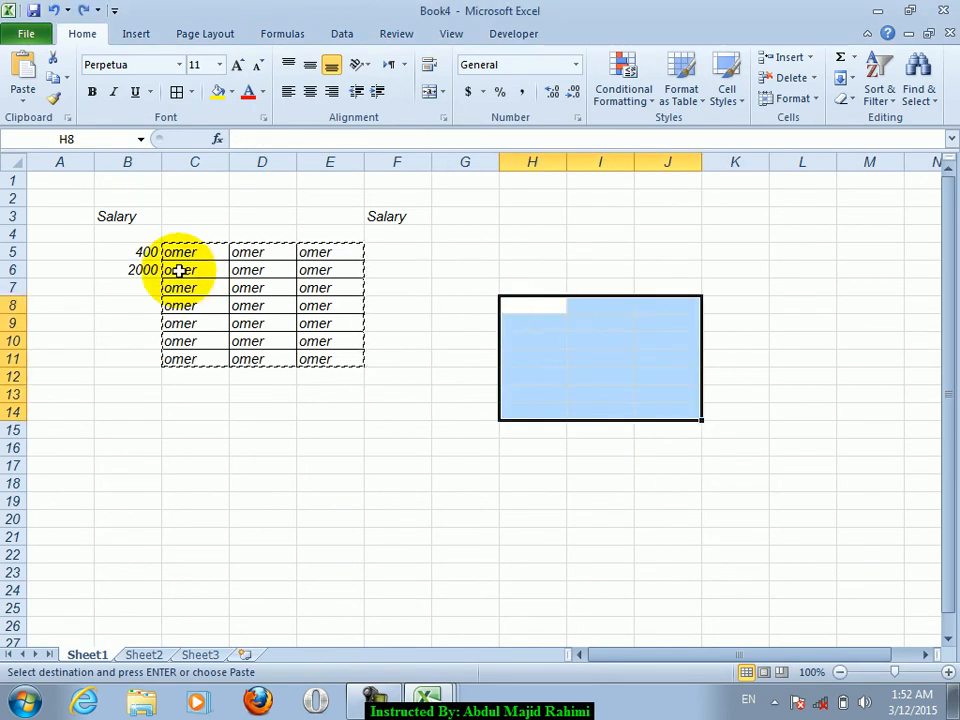
left_click(23, 95)
left_click(70, 286)
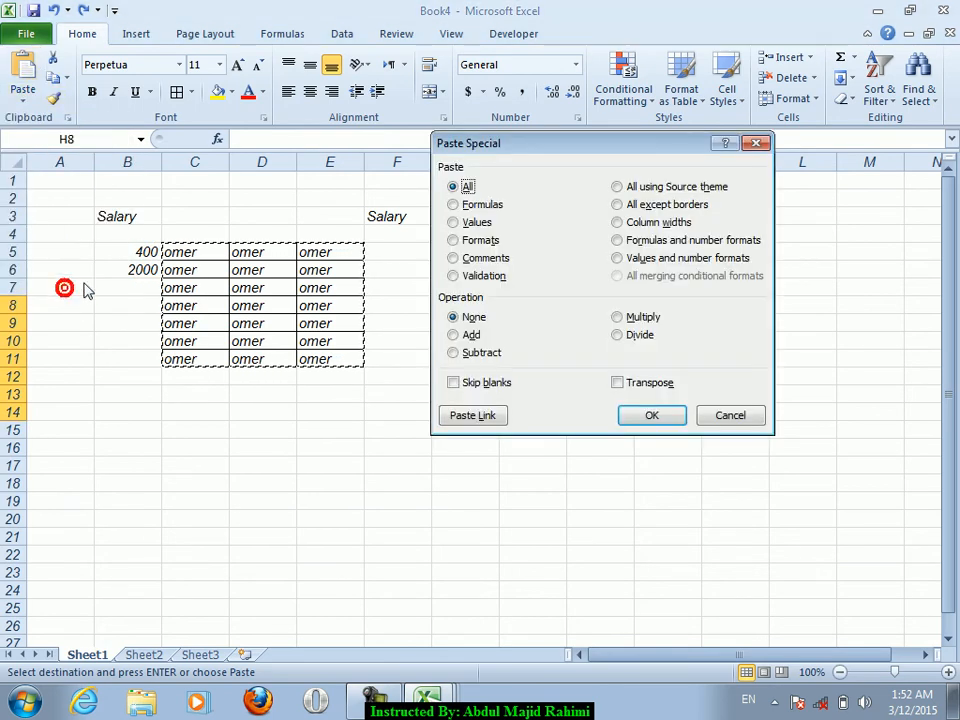
left_click(668, 222)
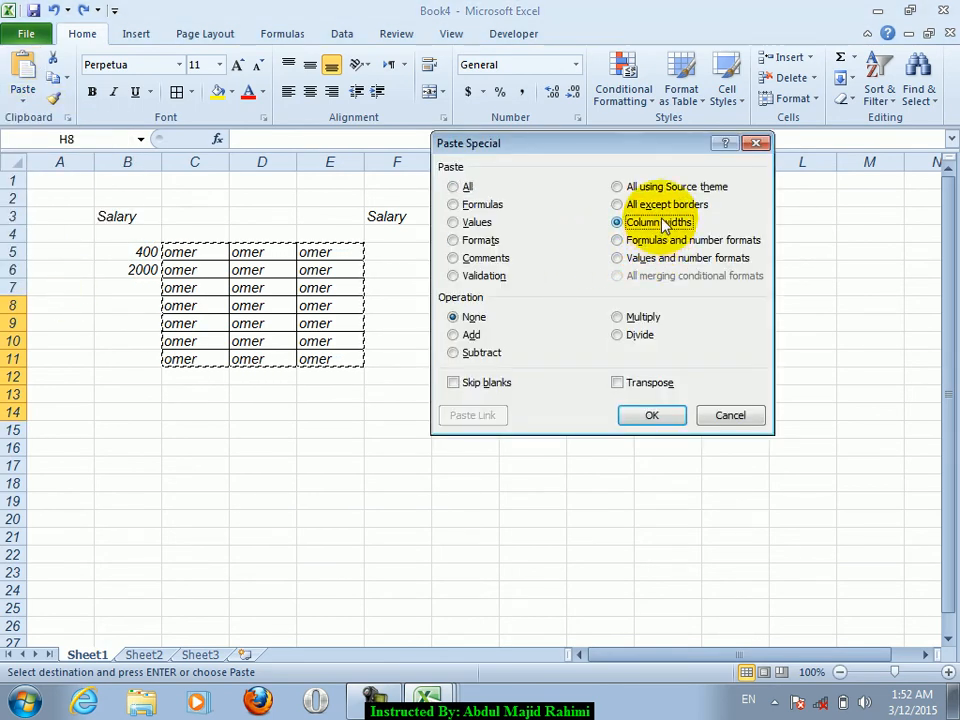
left_click(731, 417)
Widen column G to about two and a half times its width.
left_click_drag(497, 150, 606, 172)
left_click(523, 306)
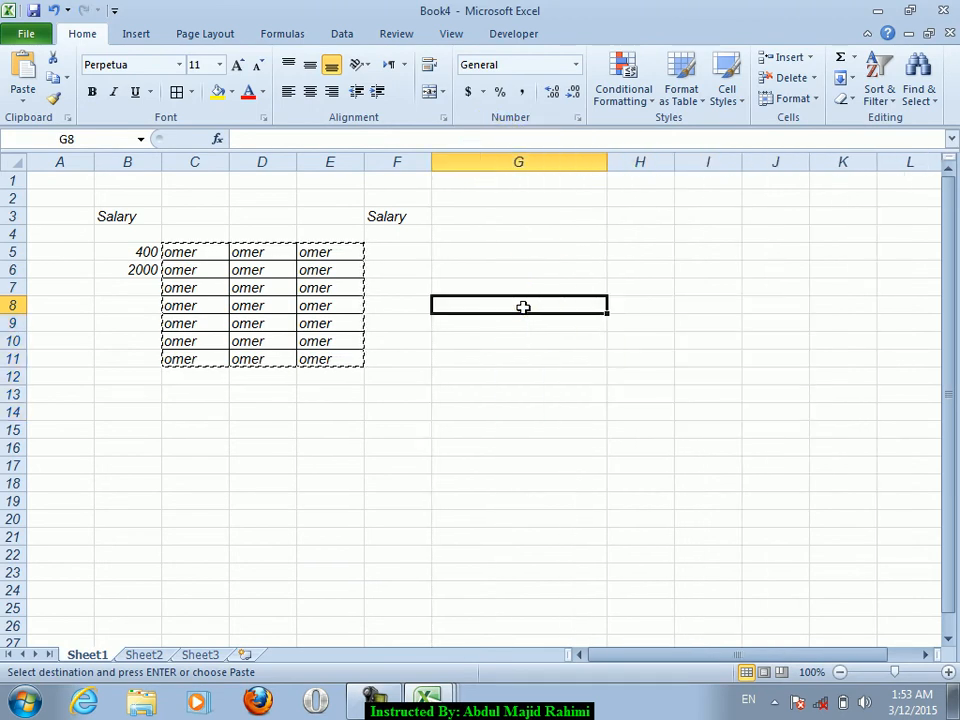
Copy cell G8, paste only its column width onto cell J8 with Paste Special, and undo the paste.
key("ctrl+c")
left_click(760, 300)
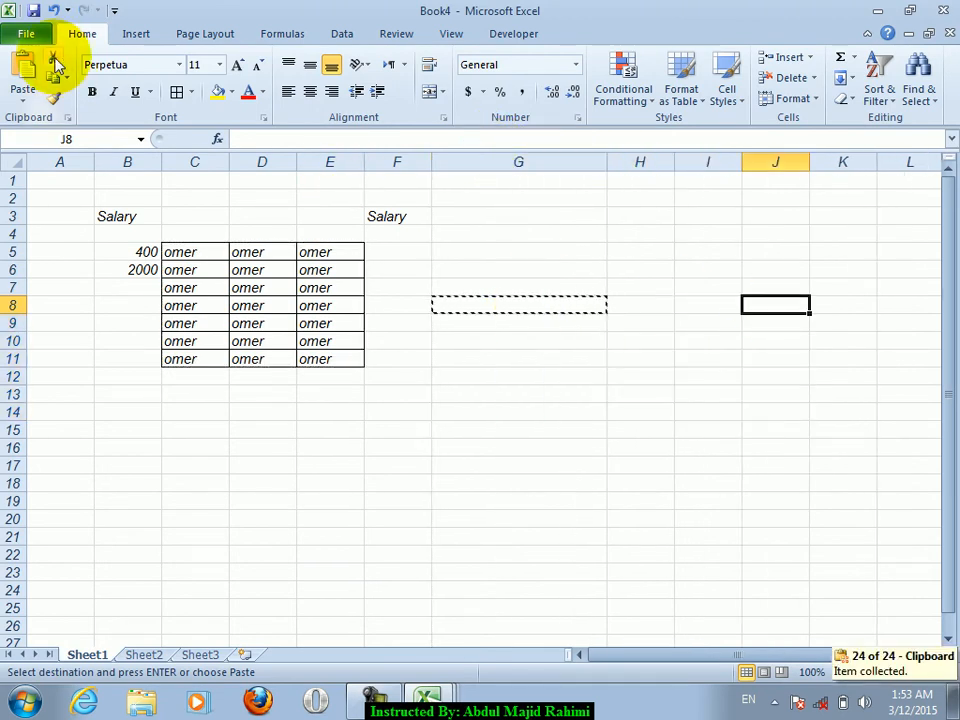
left_click(23, 95)
left_click(45, 287)
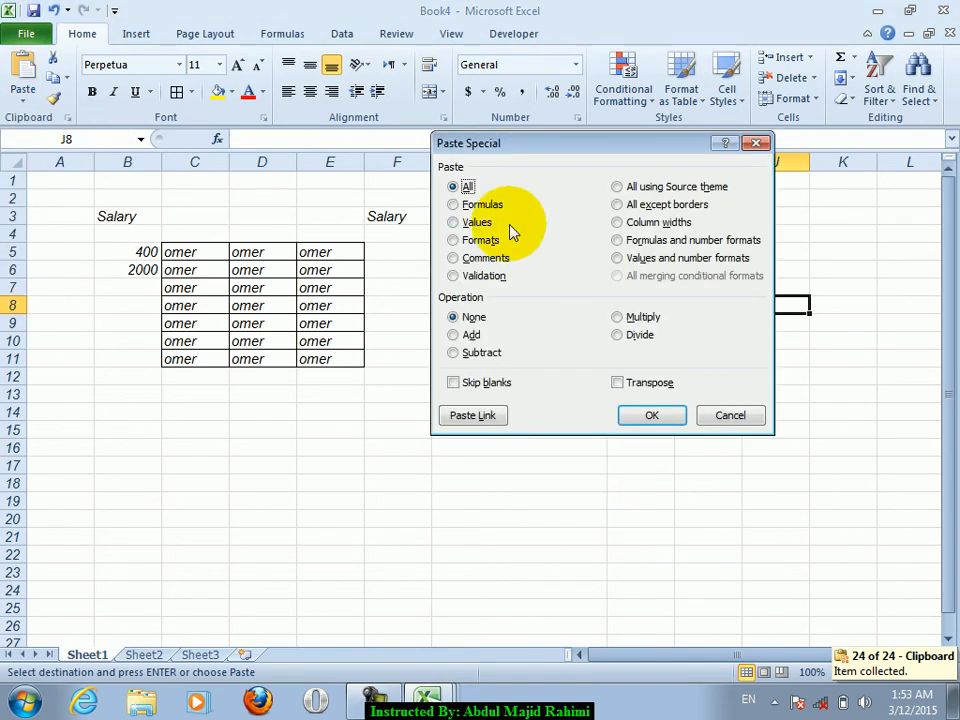
left_click(660, 222)
left_click(651, 416)
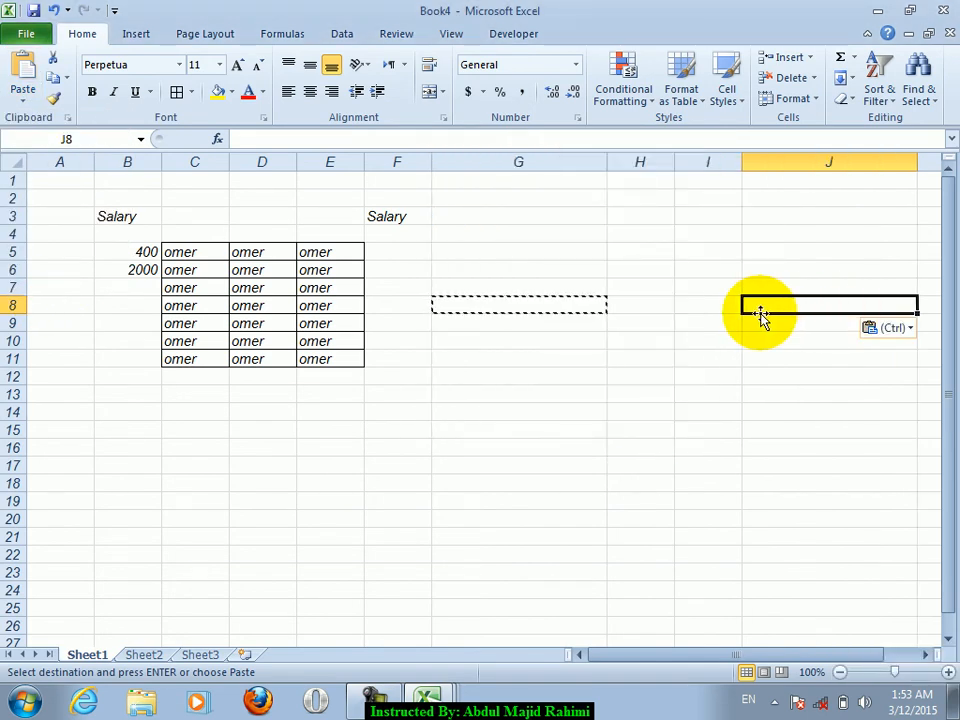
key("ctrl+z")
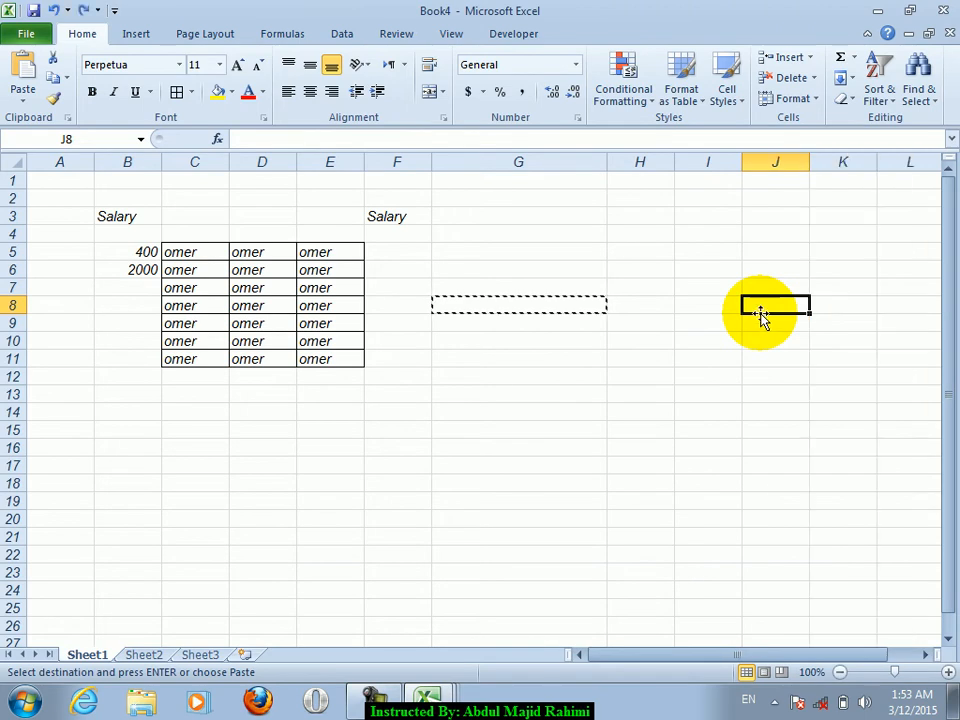
left_click(26, 100)
left_click(68, 286)
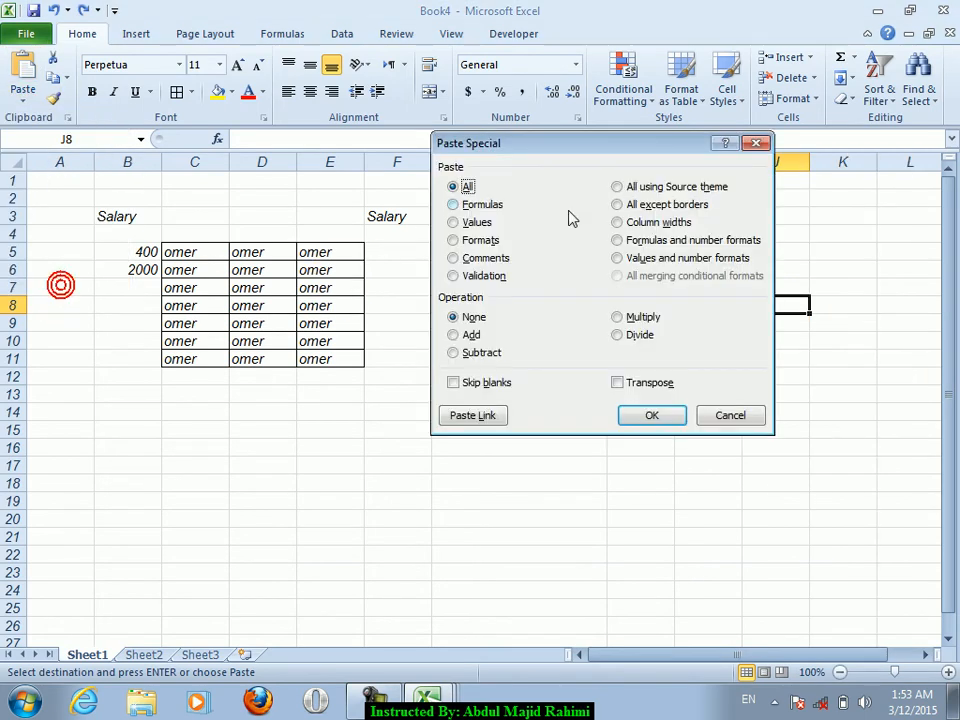
left_click(640, 241)
left_click(731, 418)
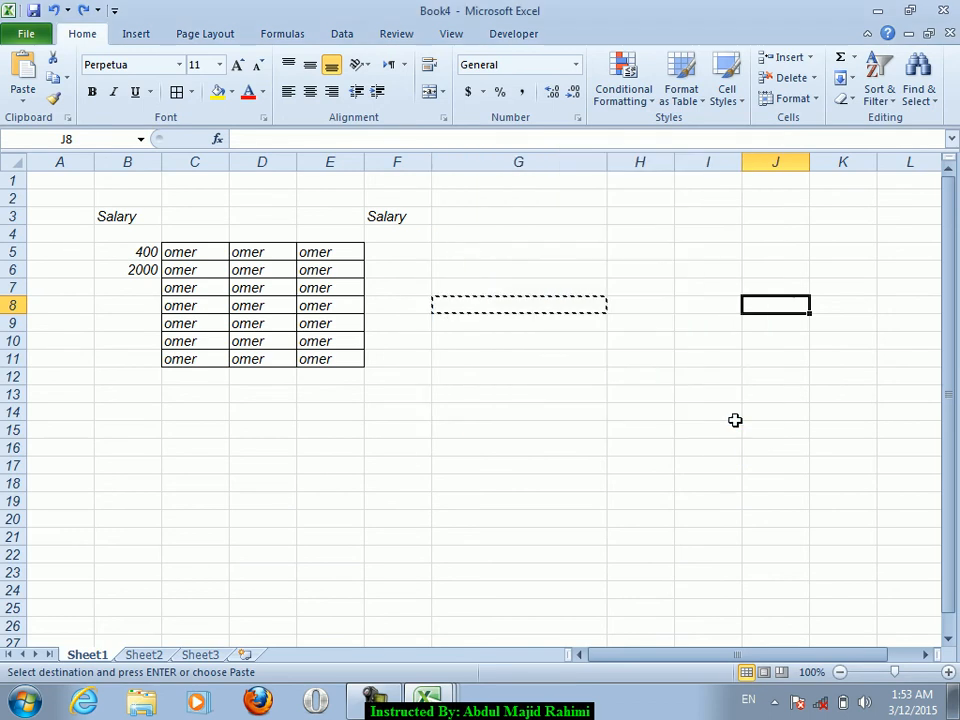
Enter 40, 50, 60, 40 and 50 in cells H3:H7 and total them in H8 with AutoSum.
left_click(628, 217)
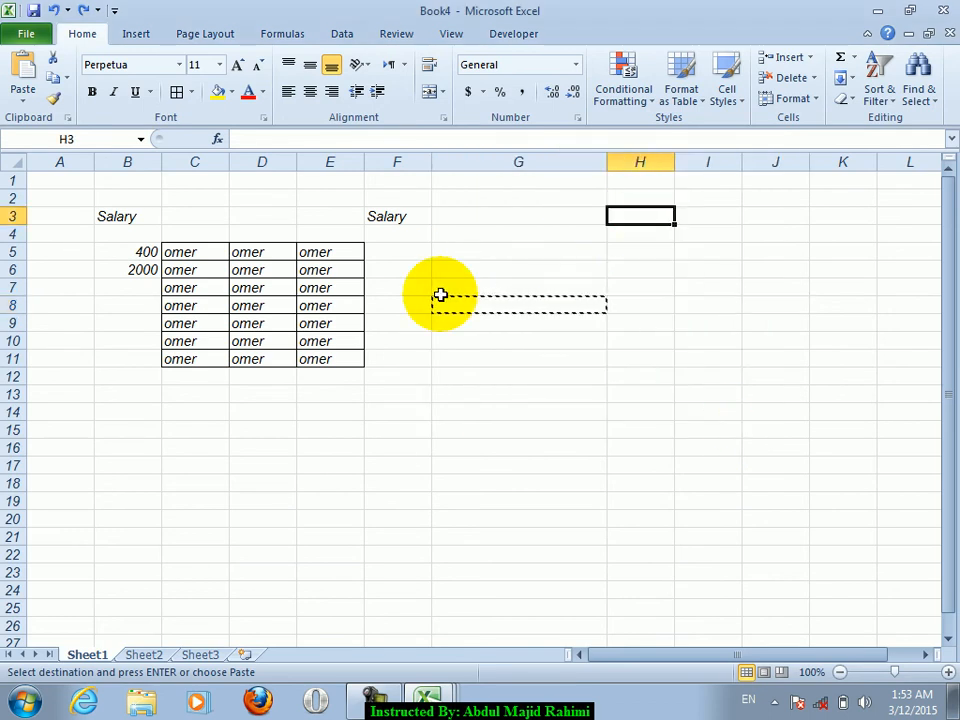
type("40")
key("Return")
type("50")
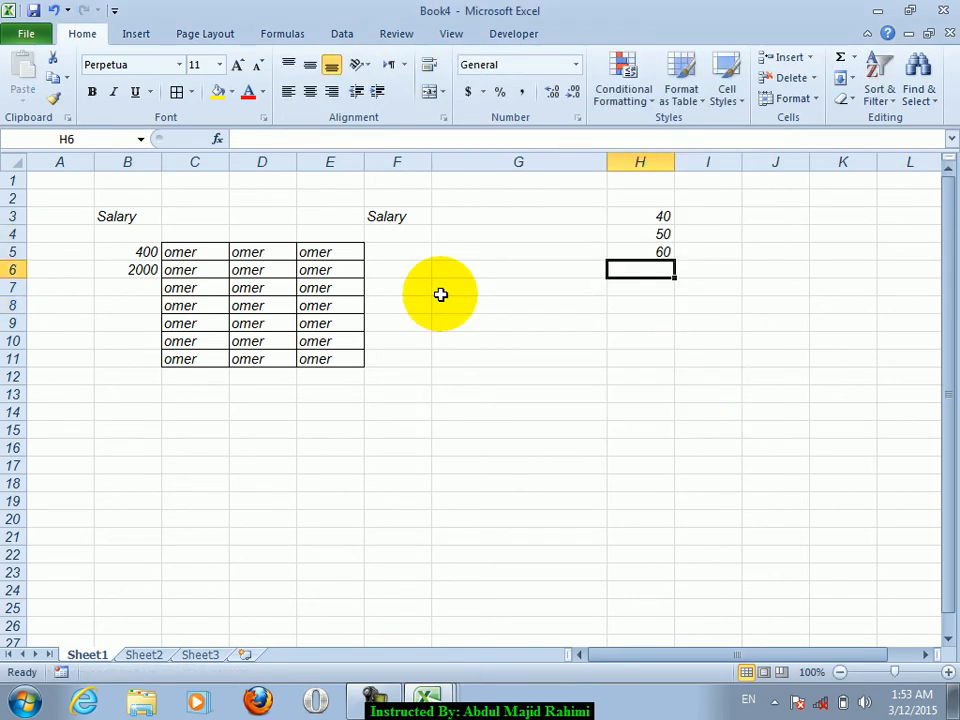
type("40")
key("Return")
type("50")
key("Return")
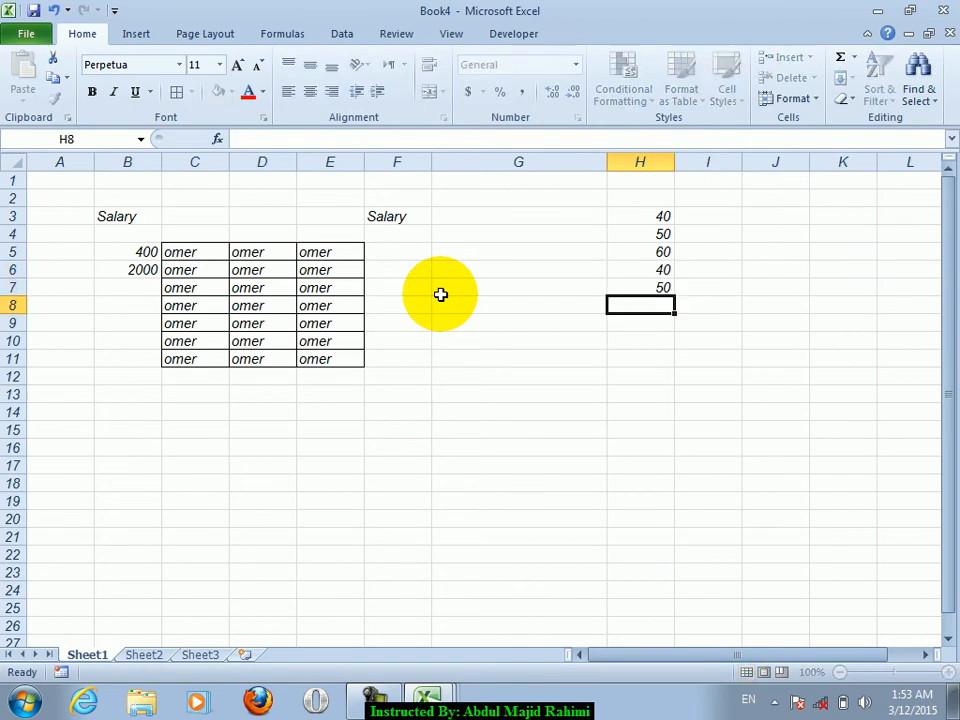
key("alt+equal")
key("Return")
Enter 40, 560, 34, 34 and 34 in cells J3:J7.
key("Up")
key("Right")
key("Up")
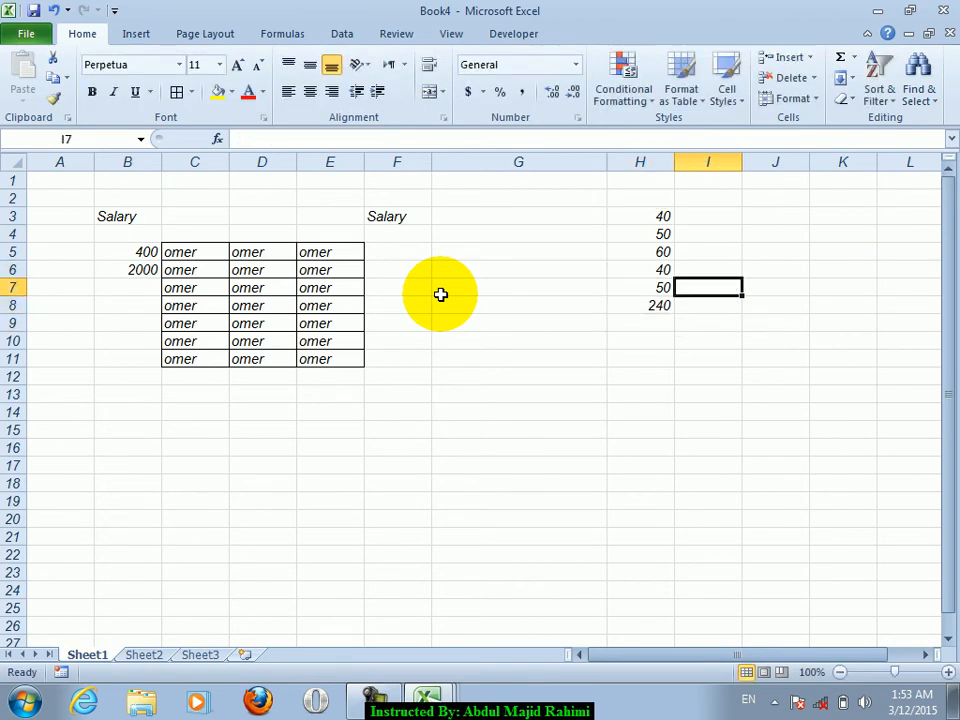
key("Right")
key("Up")
key("Up")
type("40")
key("Return")
type("560")
key("Return")
type("34")
key("Return")
type("34")
key("Return")
type("34")
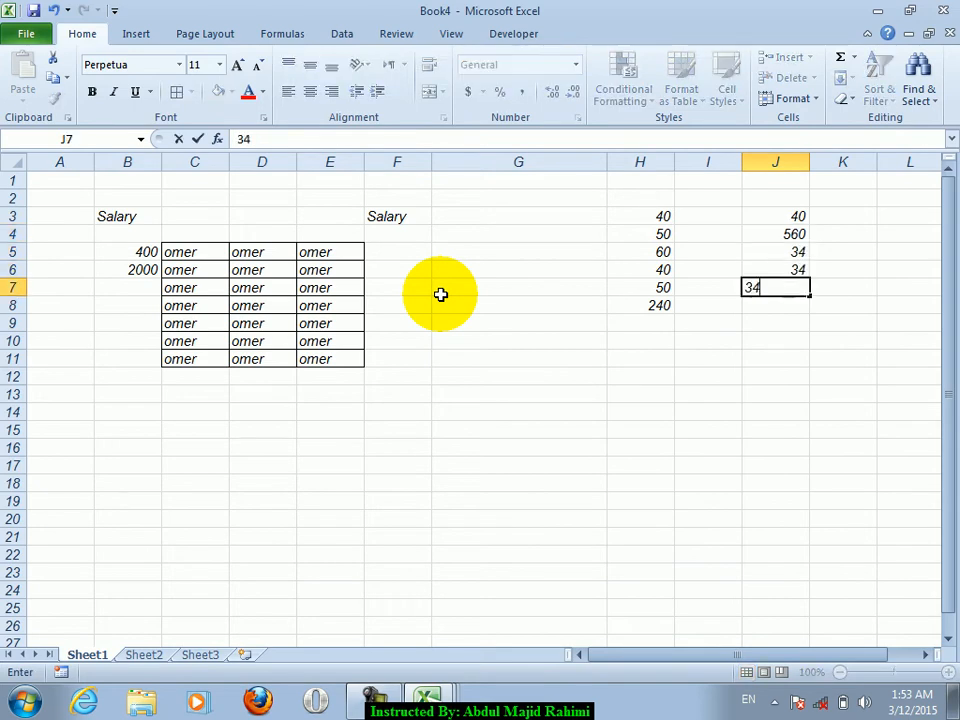
key("Return")
Format the total in cell H8 with the dollar Accounting number format.
key("Left")
key("Left")
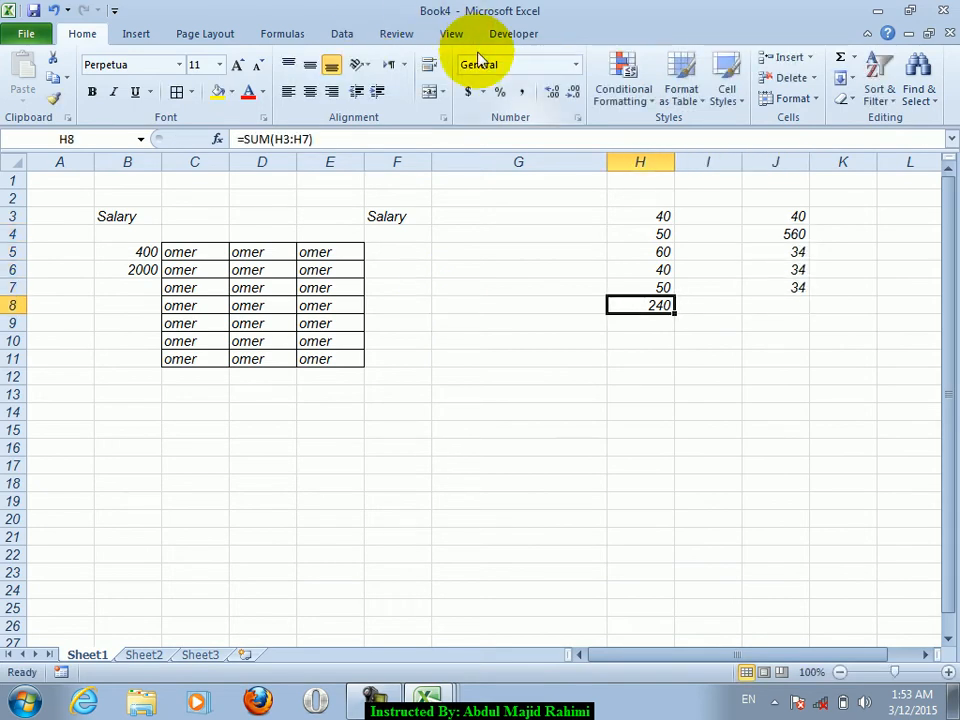
left_click(477, 91)
left_click(482, 120)
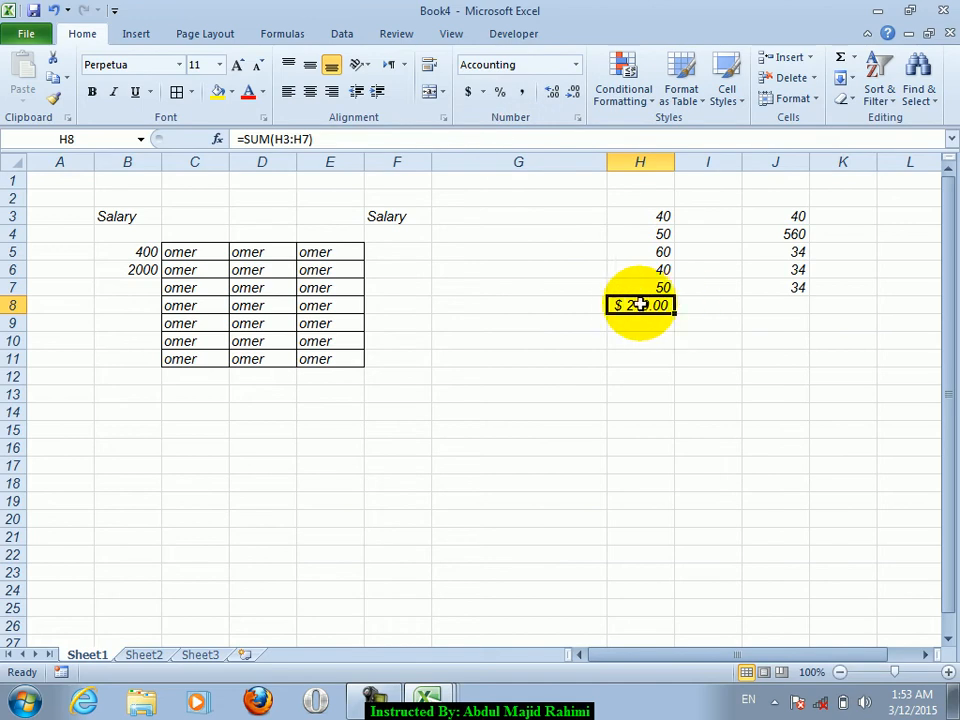
Copy cell H8, paste it into J8 using the Formulas and number formats option, and undo the paste.
key("ctrl+c")
left_click(777, 301)
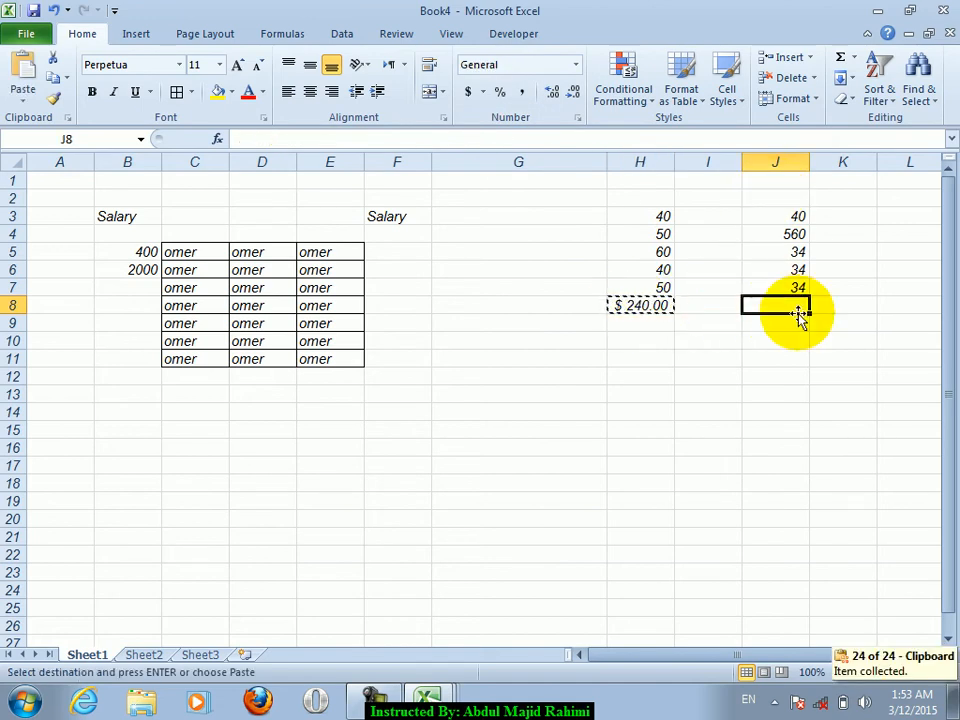
left_click(14, 92)
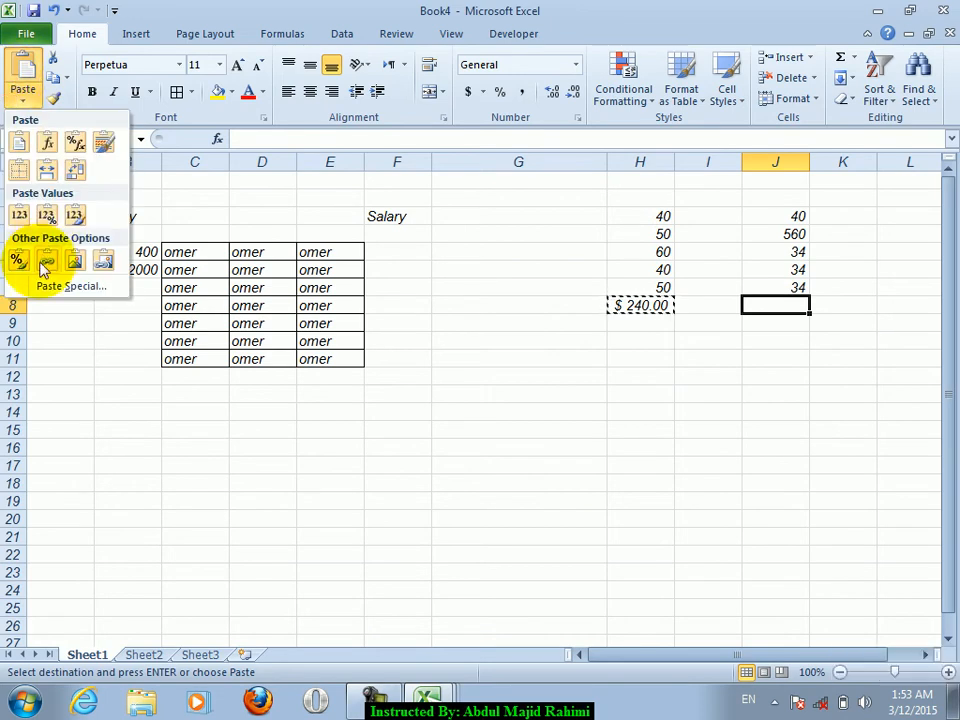
left_click(45, 286)
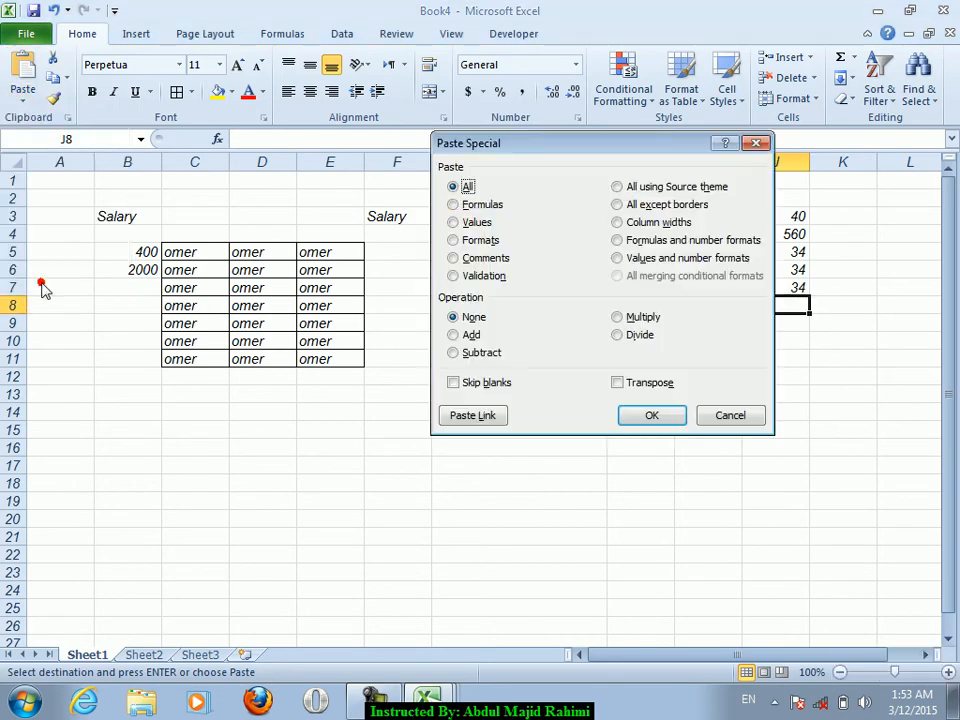
left_click(640, 241)
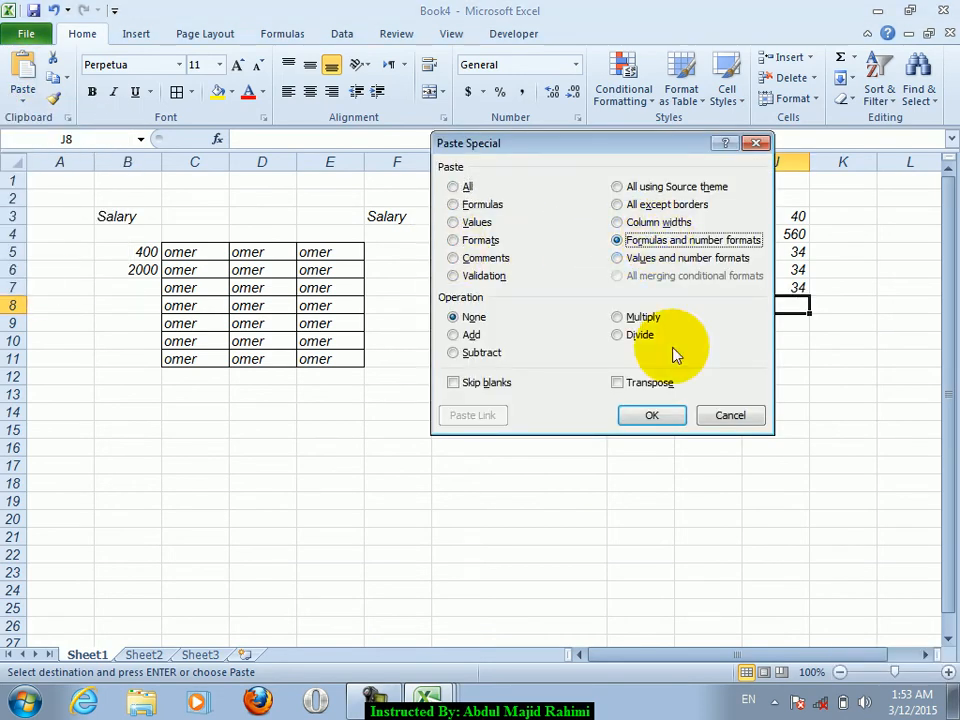
left_click(664, 415)
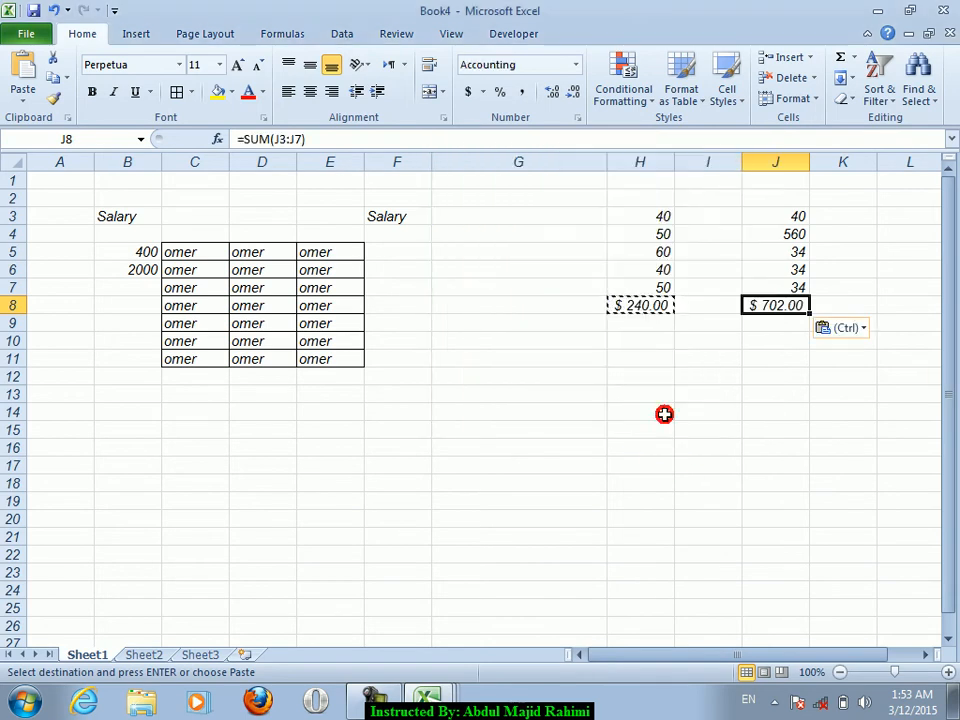
left_click(770, 218)
left_click(769, 304)
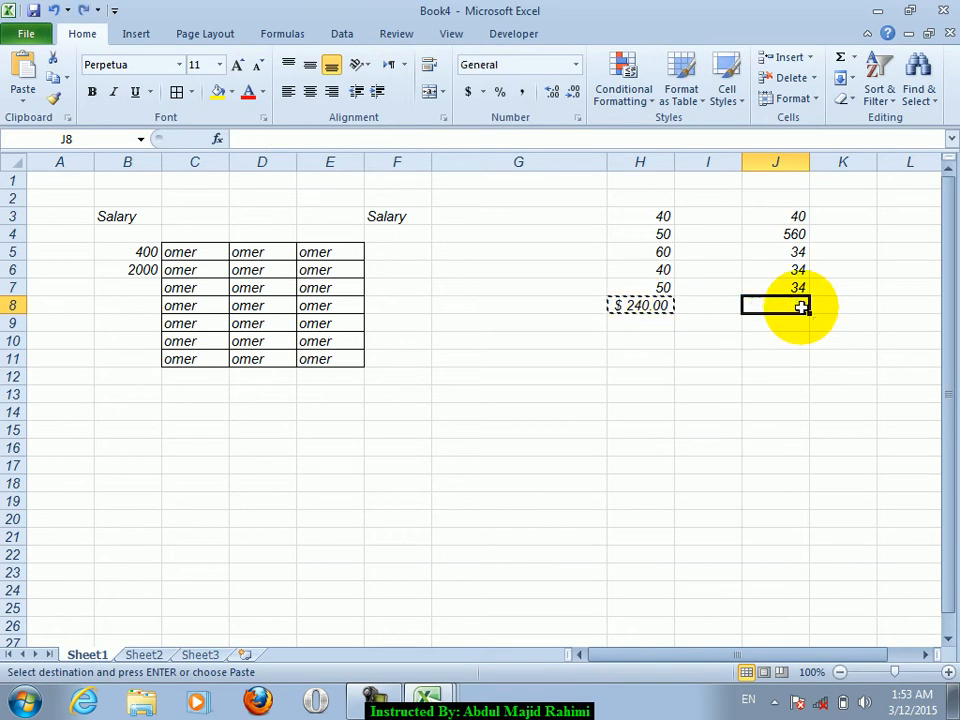
Paste the copied H8 total into J8 using the Values and number formats option, and undo the paste.
left_click(23, 98)
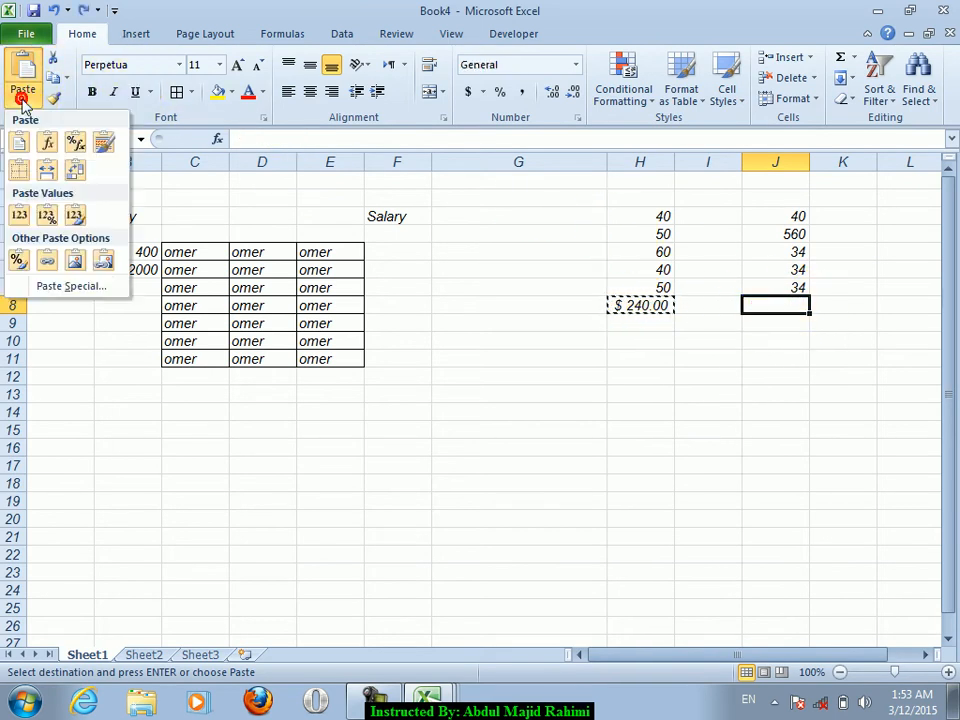
left_click(76, 289)
left_click(650, 259)
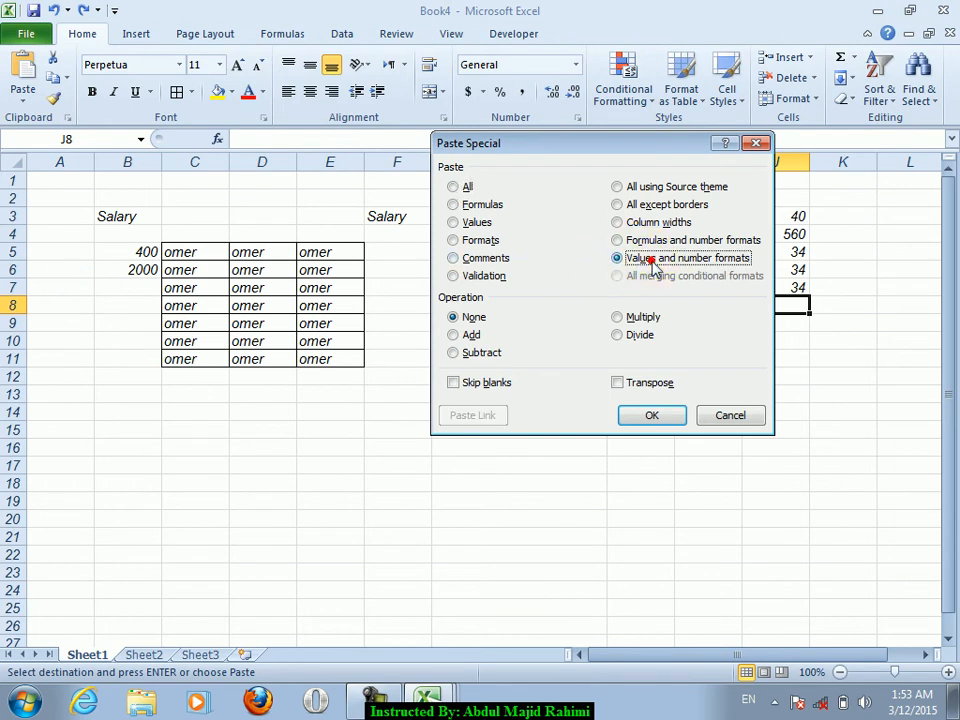
left_click_drag(645, 153, 383, 74)
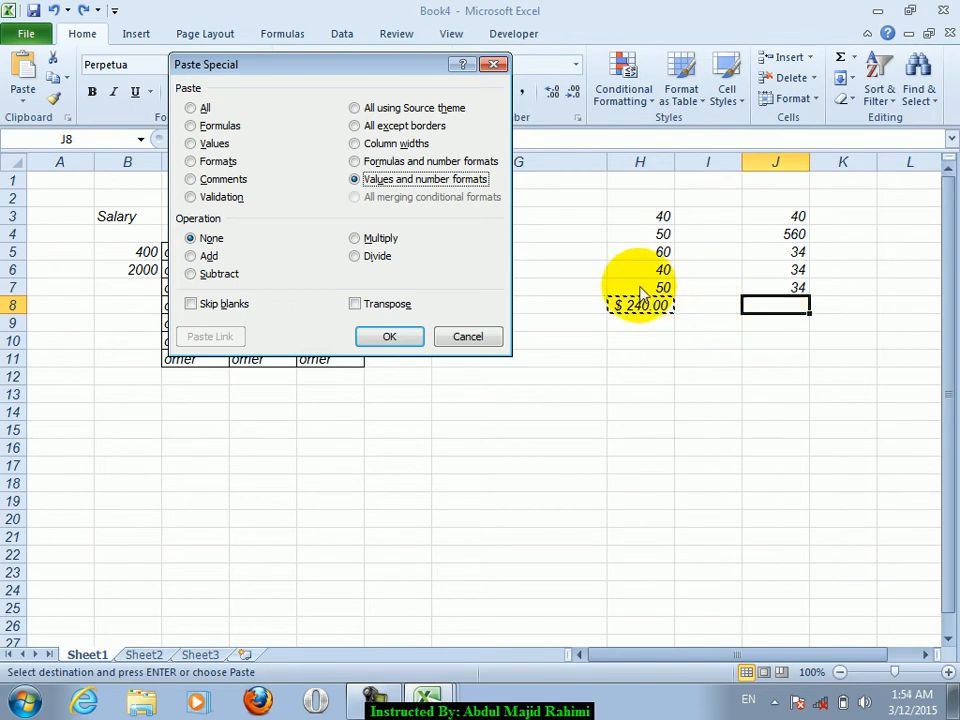
left_click(389, 337)
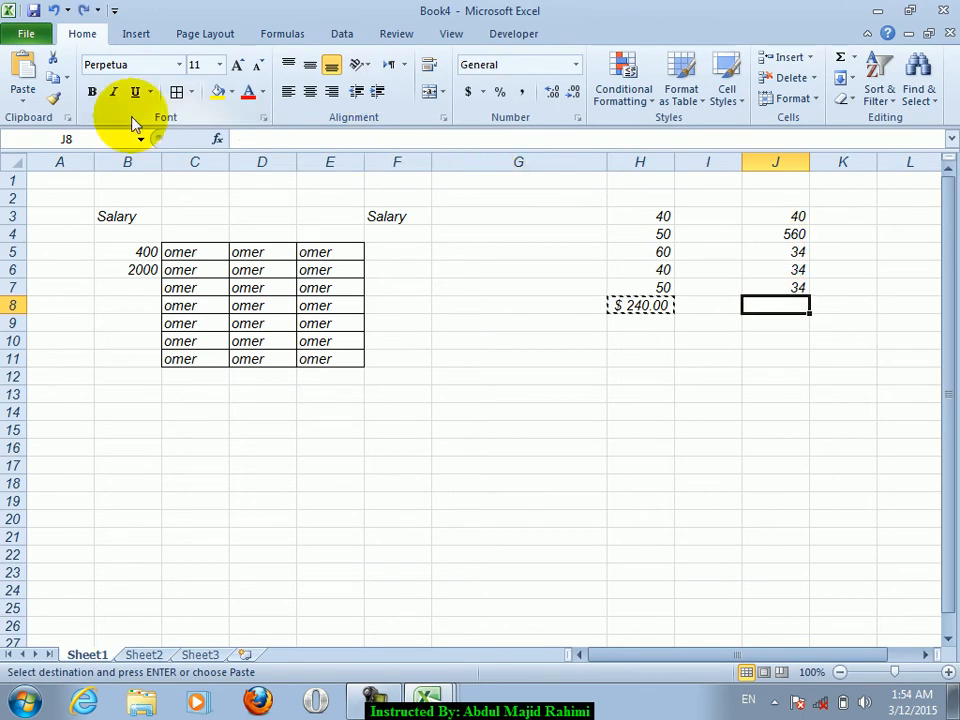
left_click(22, 97)
left_click(96, 285)
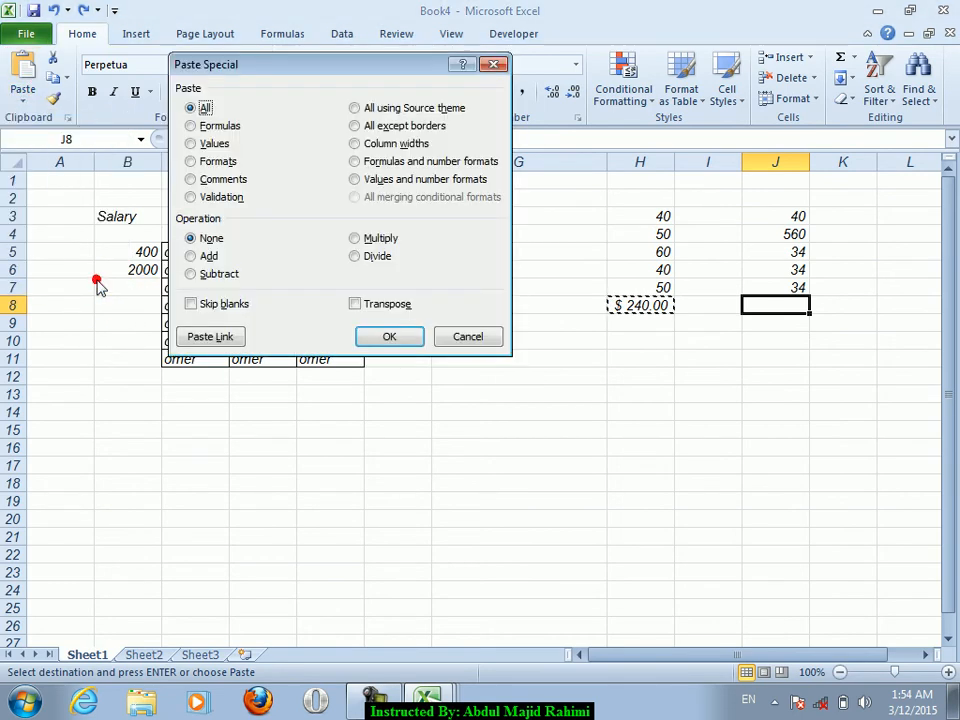
left_click(418, 163)
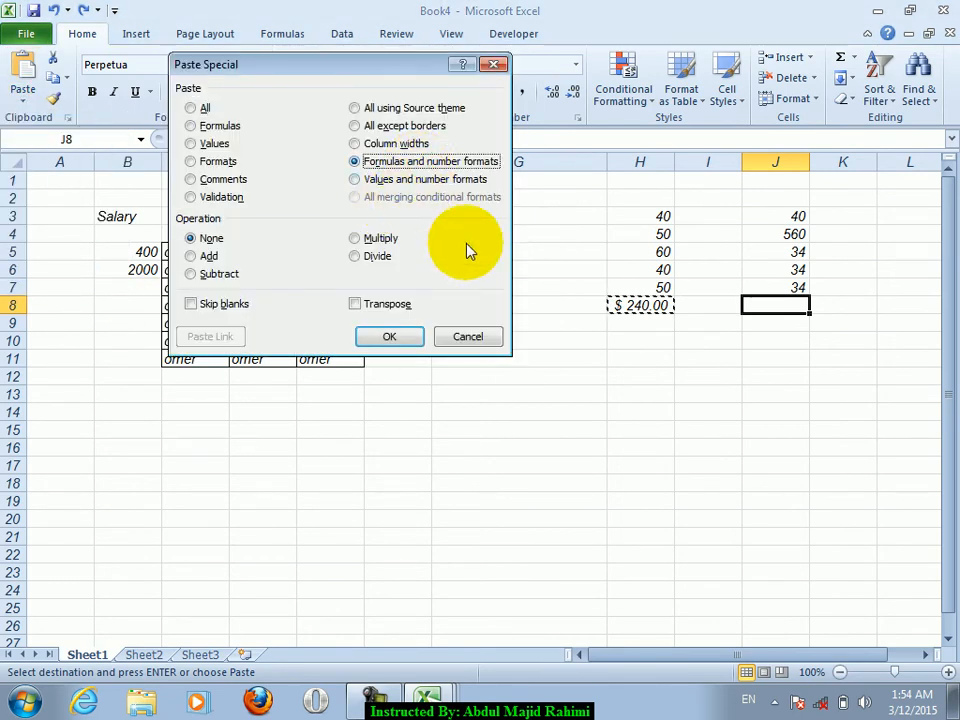
left_click(460, 337)
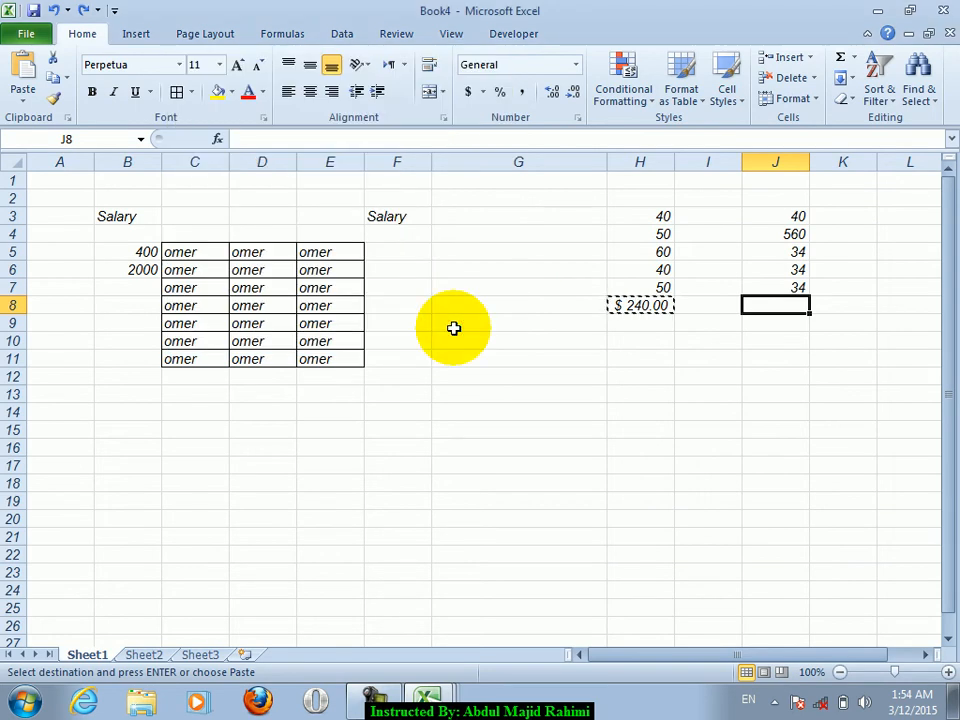
Enter the heading Salary in cell B2 of Sheet2.
left_click(143, 655)
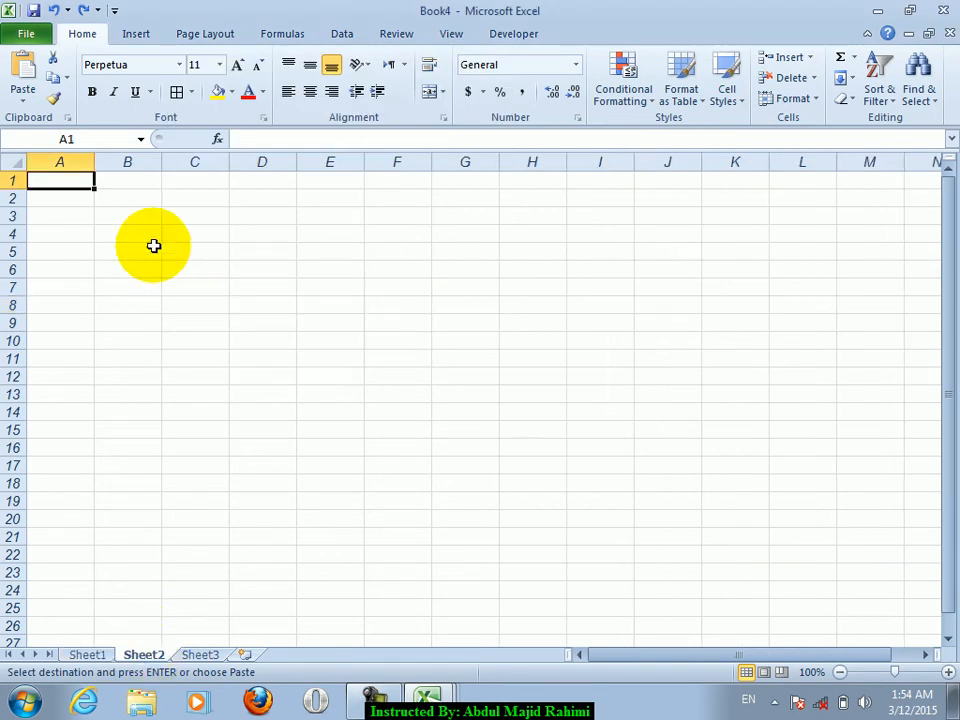
left_click(137, 195)
type("Salary")
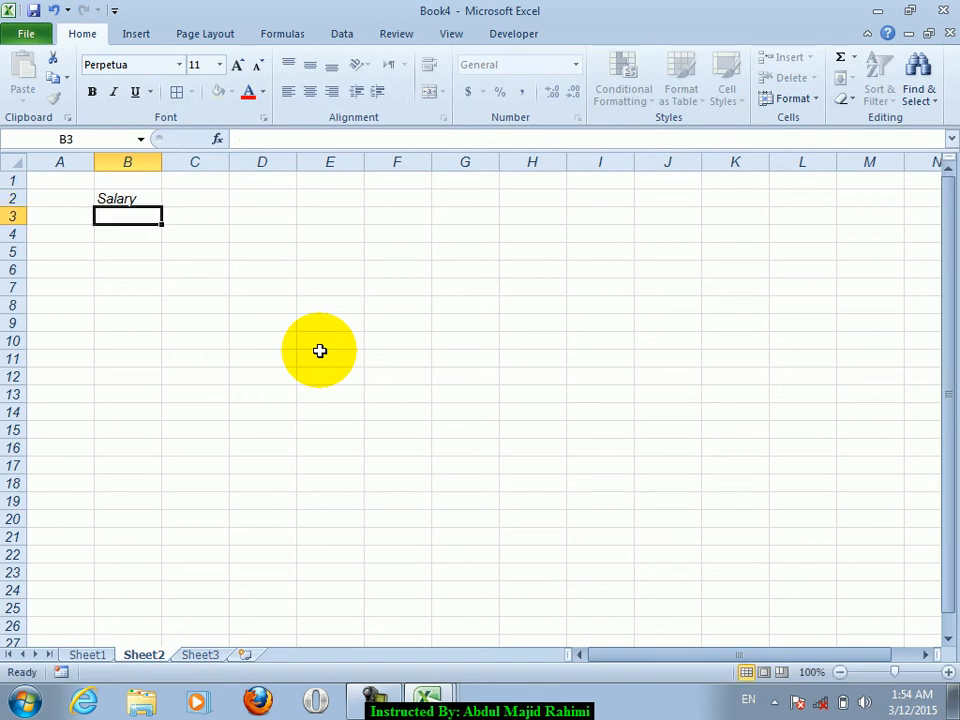
Apply a Greater Than conditional format to B3:B15 with threshold 55 and Green Fill with Dark Green Text.
key("shift+Down")
key("shift+Down")
key("shift+Down")
key("shift+Down")
key("shift+Down")
key("shift+Down")
key("shift+Down")
key("shift+Down")
key("shift+Down")
key("shift+Down")
key("shift+Down")
key("shift+Down")
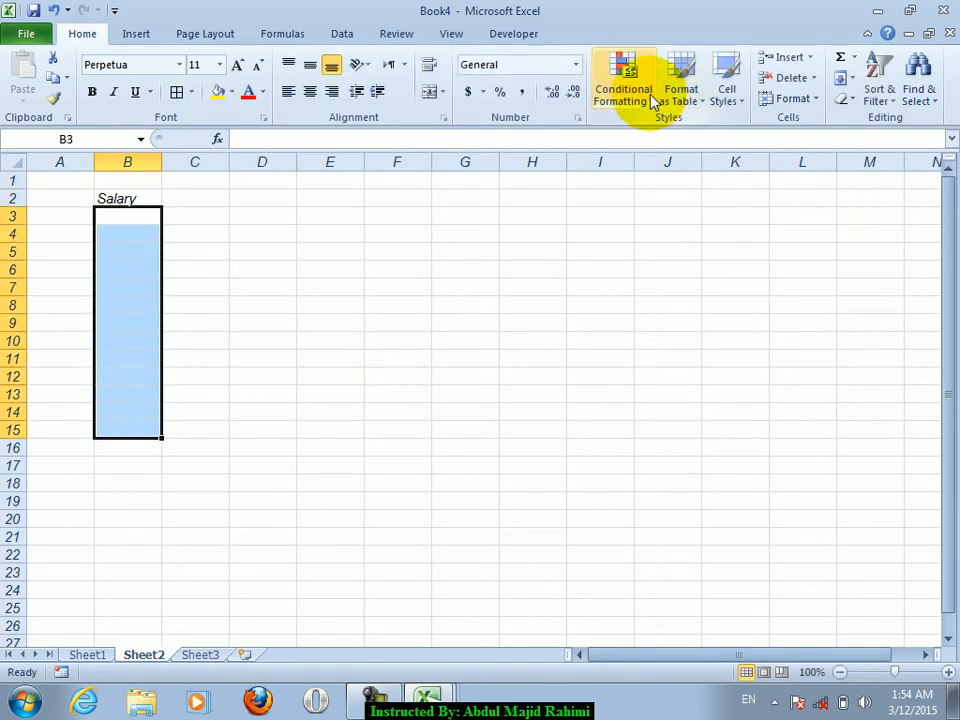
left_click(650, 95)
mouse_move(681, 135)
left_click(806, 133)
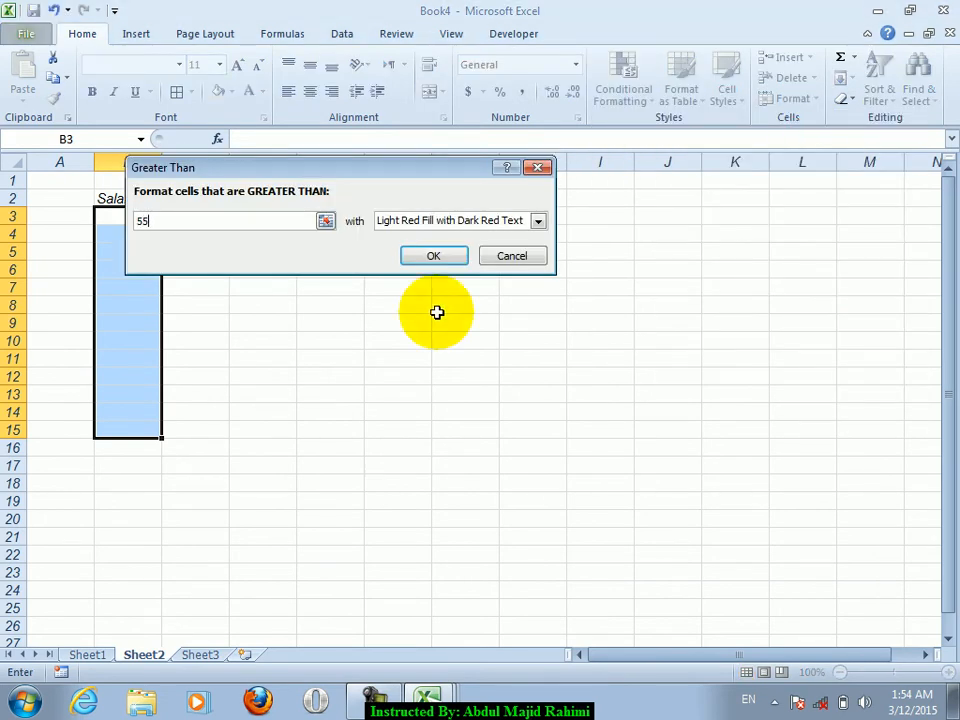
left_click(437, 218)
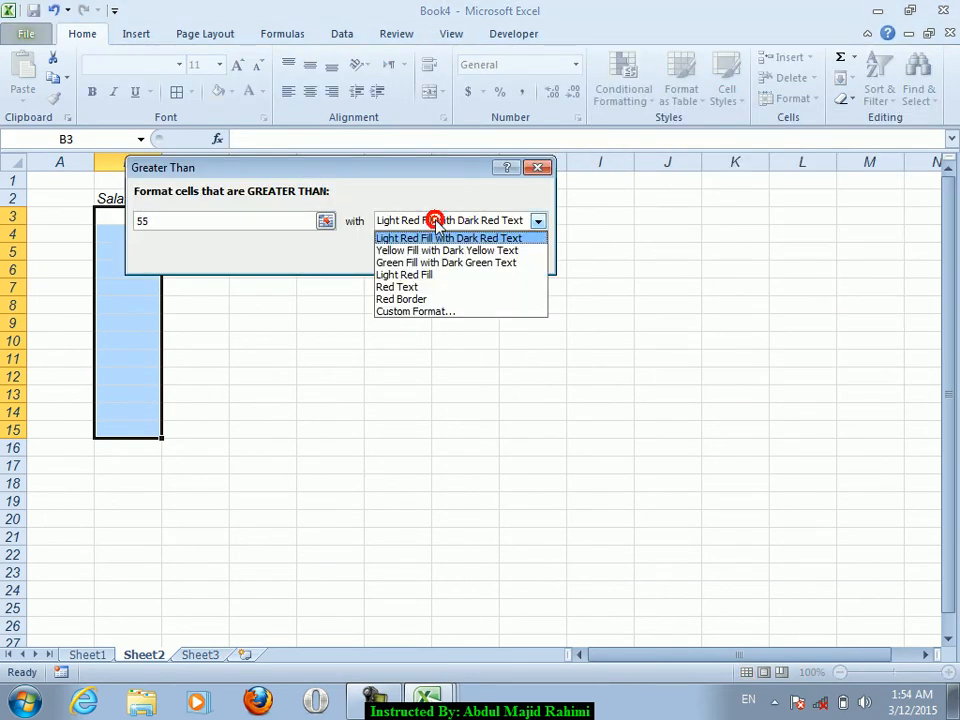
left_click(392, 265)
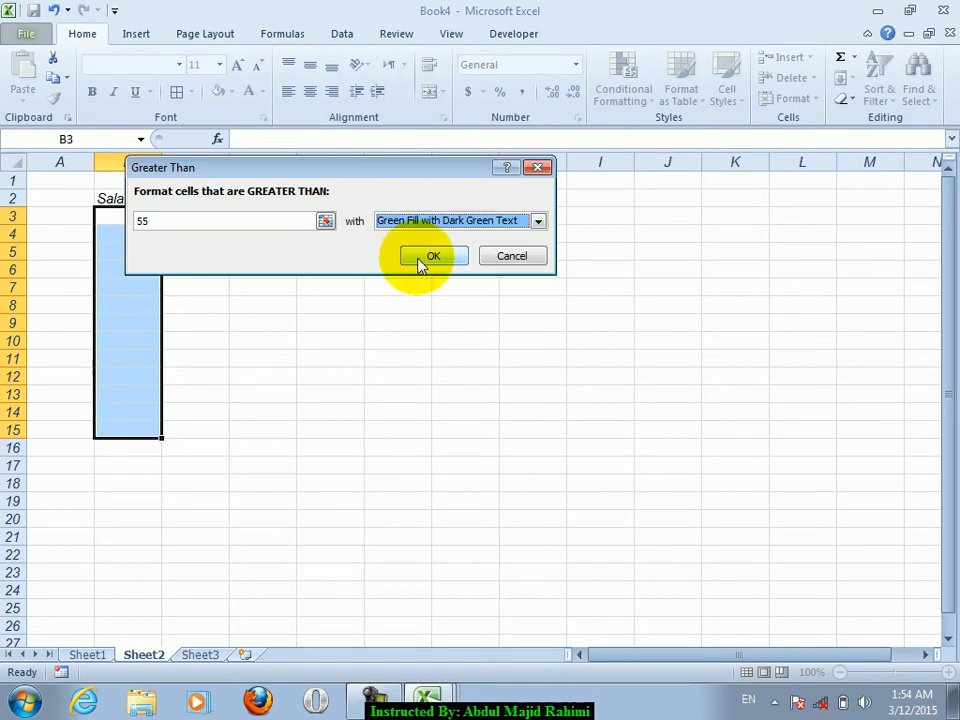
left_click(428, 257)
Enter 43, 554, 55, 45, 55, 66, 44 and 544 in cells B3:B10 under the Salary heading.
left_click(154, 216)
type("43")
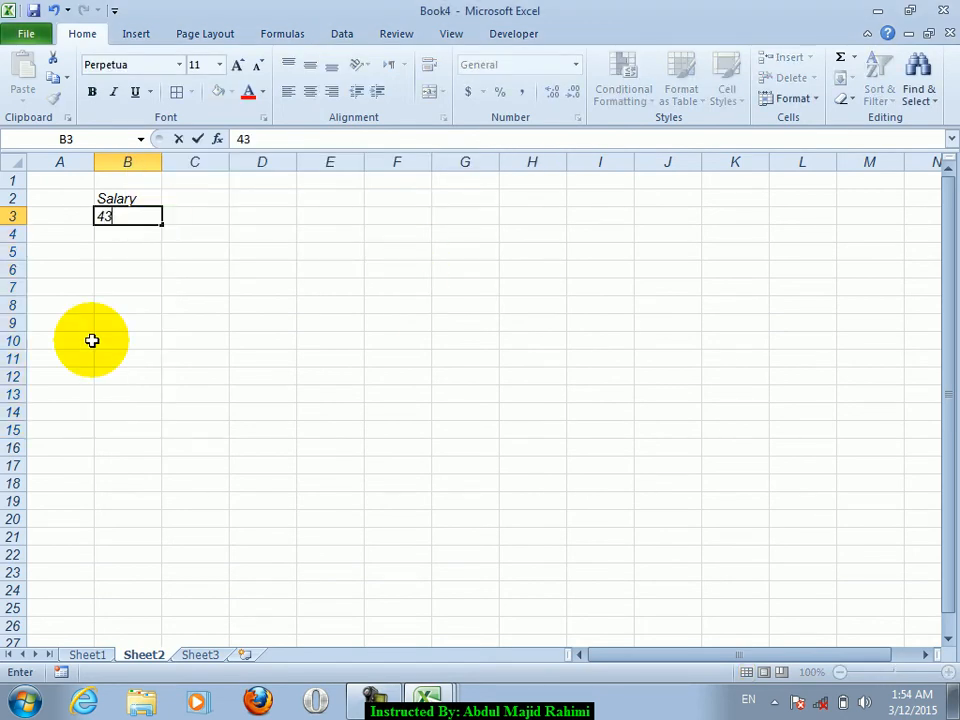
type("554")
key("Return")
type("55")
key("Return")
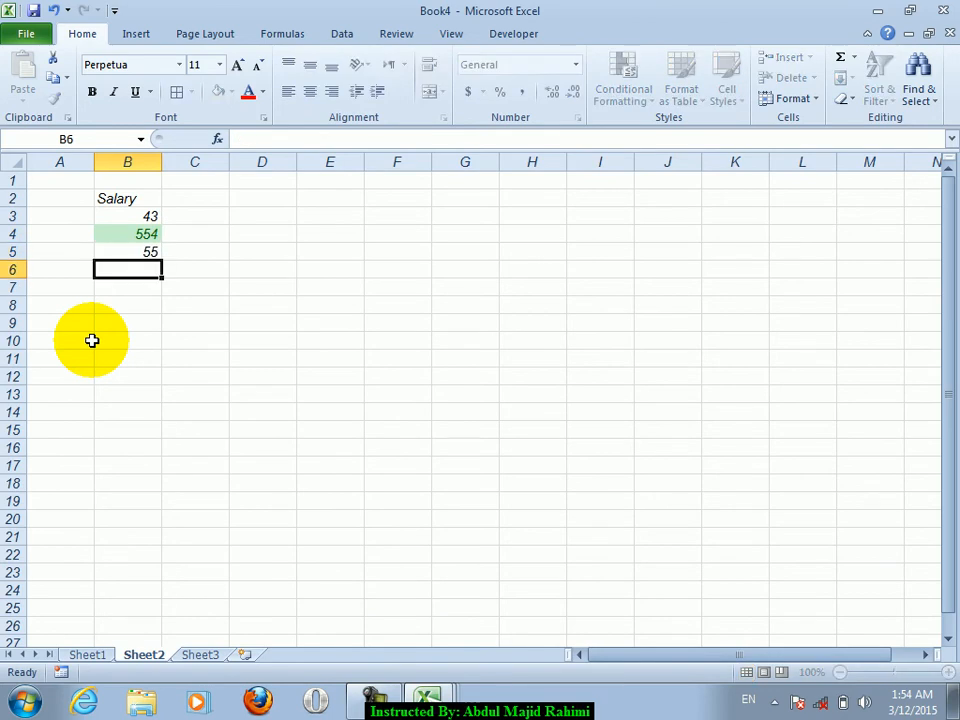
type("45")
key("Return")
type("55")
key("Return")
type("66")
key("Return")
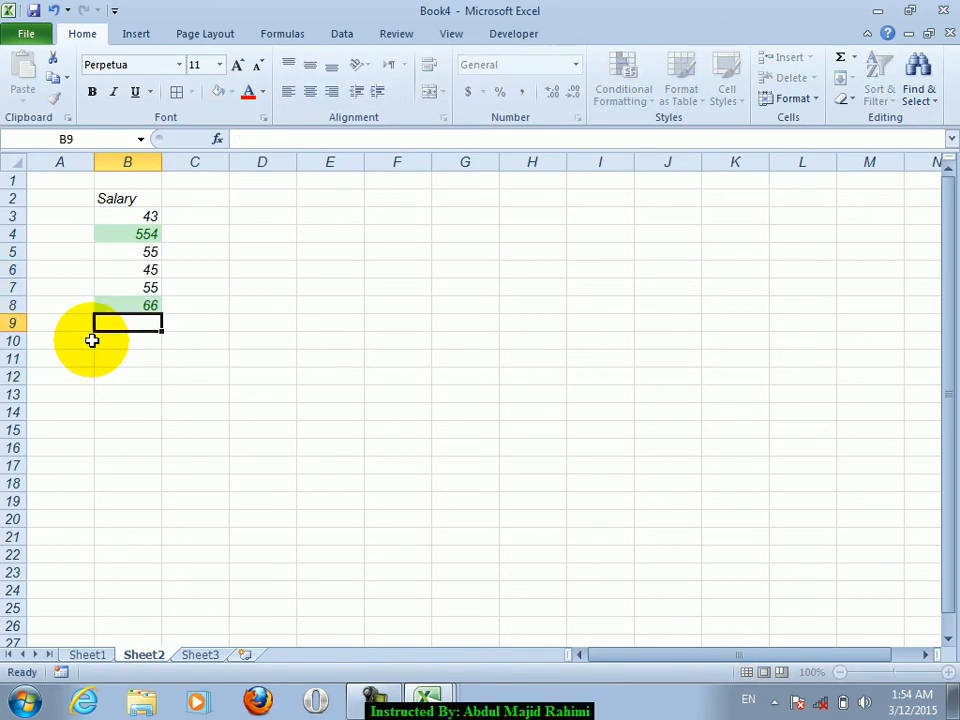
type("44")
key("Return")
type("5")
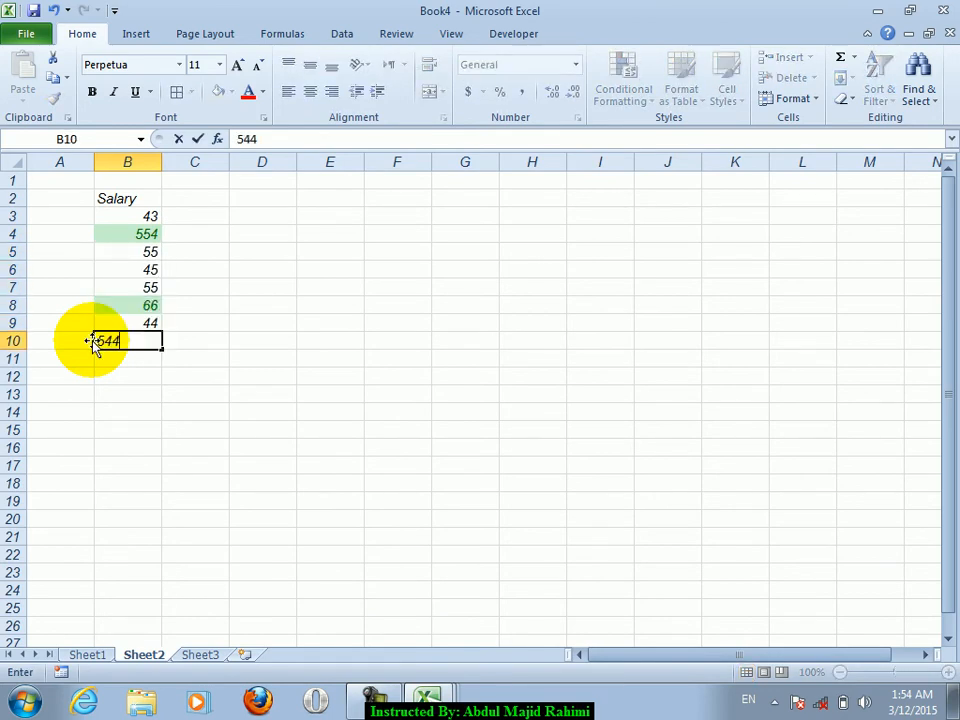
type("44")
key("Return")
Copy B3:B16 and paste it at H3 using the All merging conditional formats option of Paste Special.
left_click_drag(139, 214, 148, 443)
key("ctrl+c")
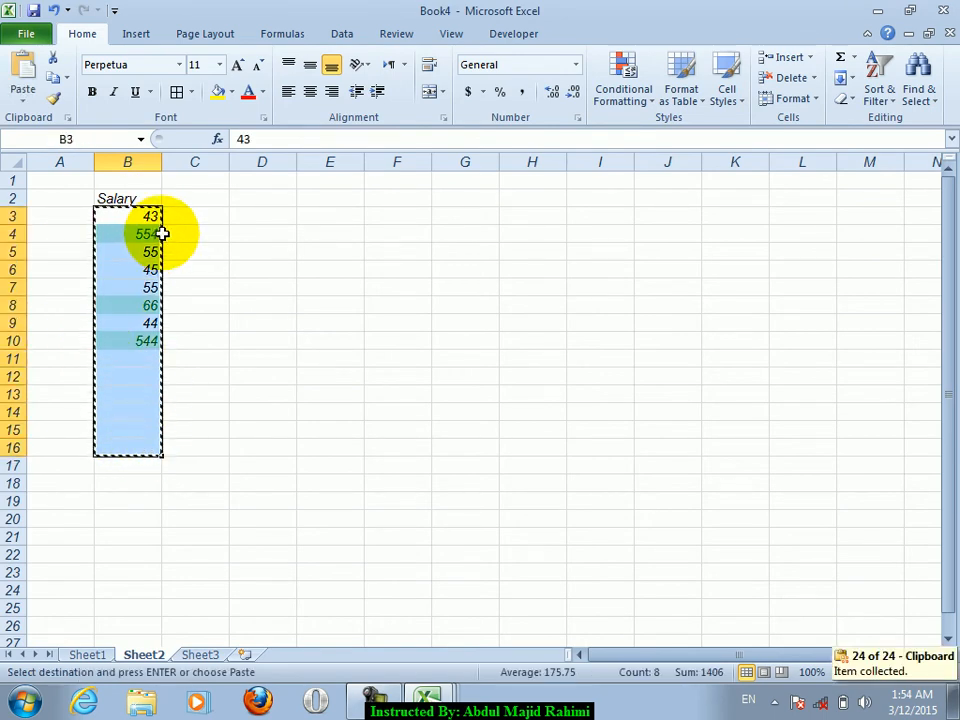
left_click(532, 218)
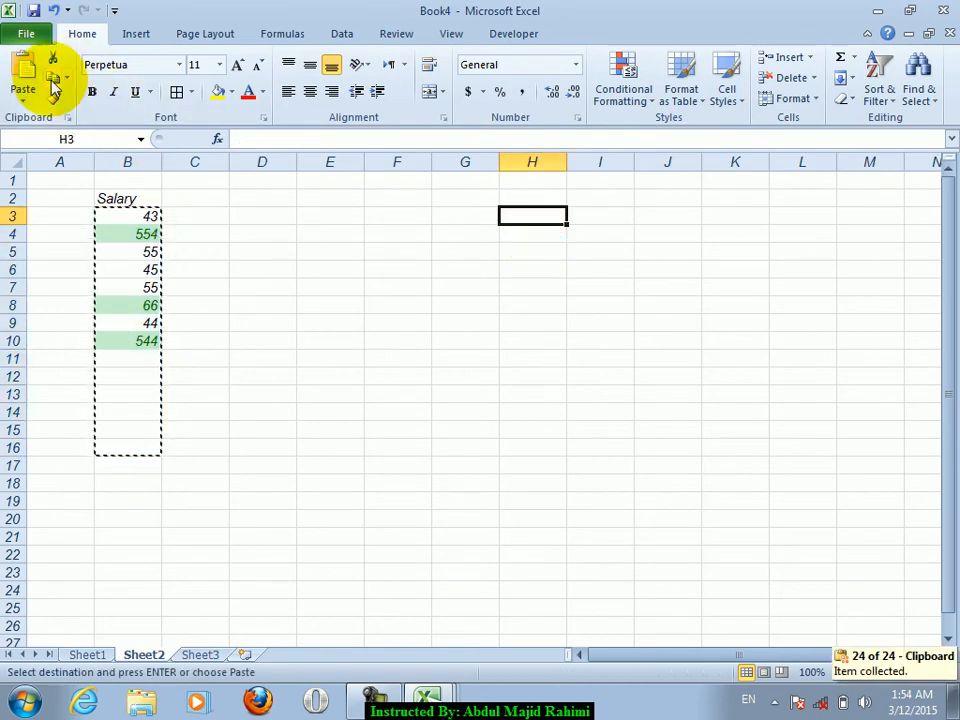
left_click(24, 100)
left_click(69, 286)
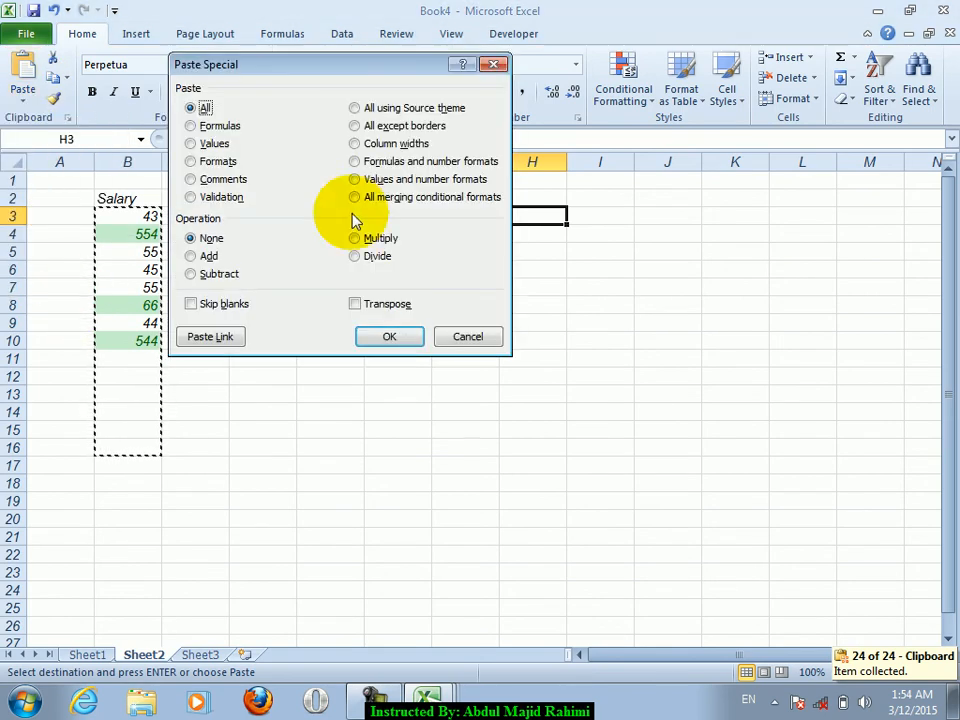
left_click(385, 197)
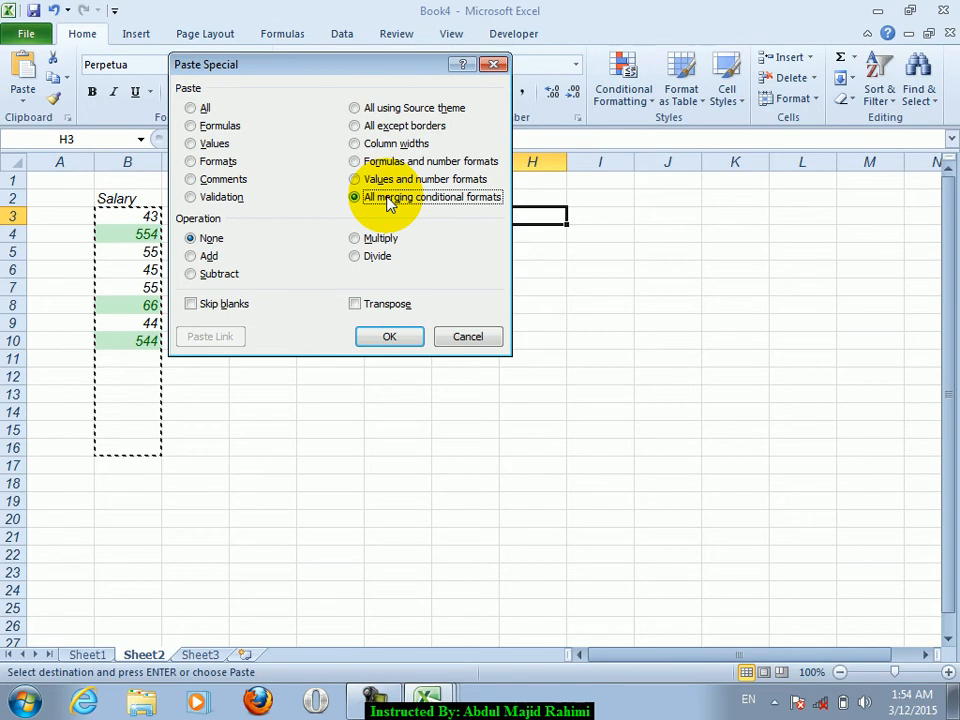
left_click(389, 336)
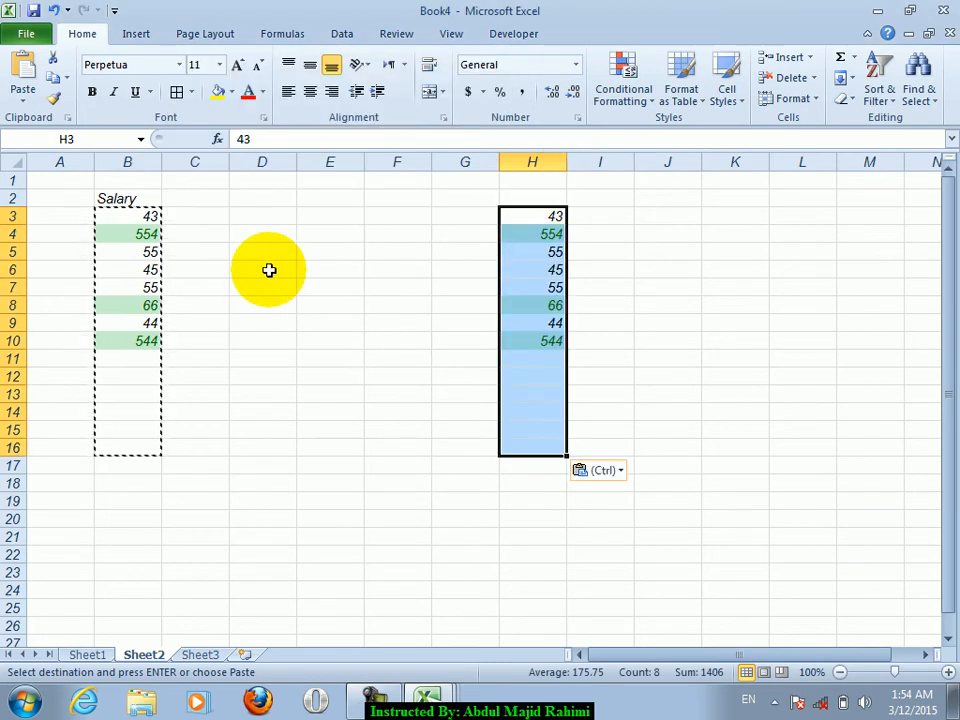
Enter 77 in cell H12 to test the pasted conditional format.
left_click(542, 250)
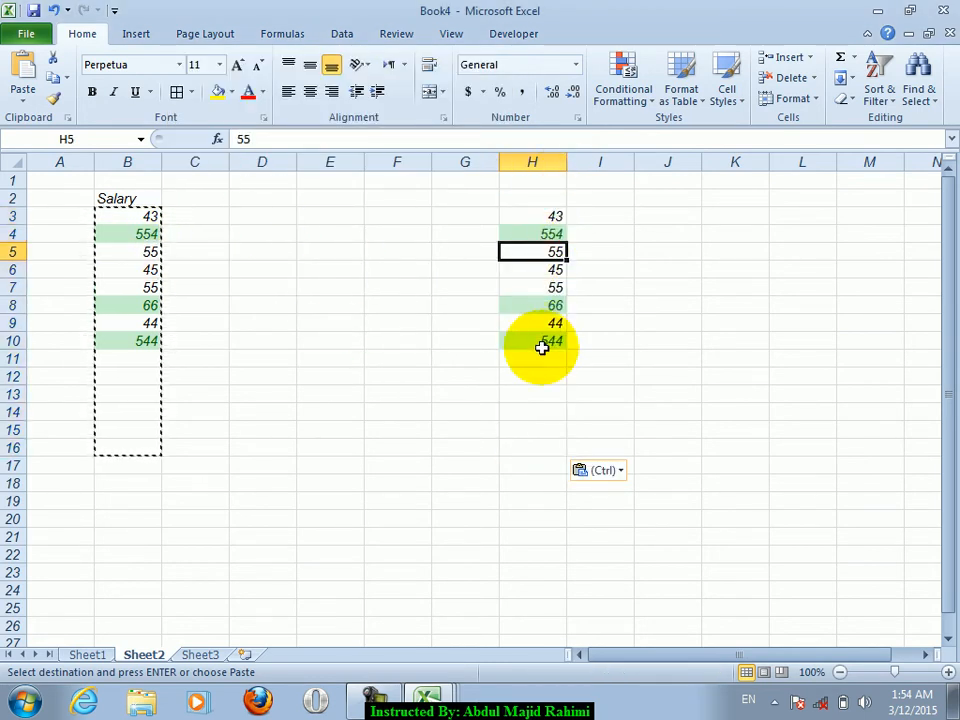
left_click(530, 377)
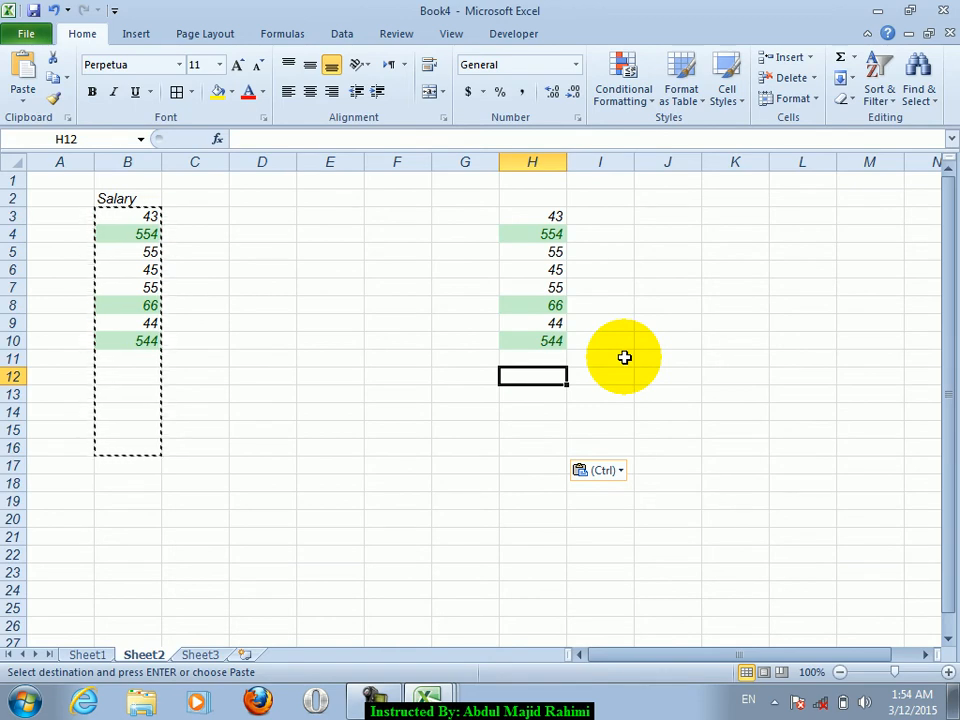
type("77")
key("Return")
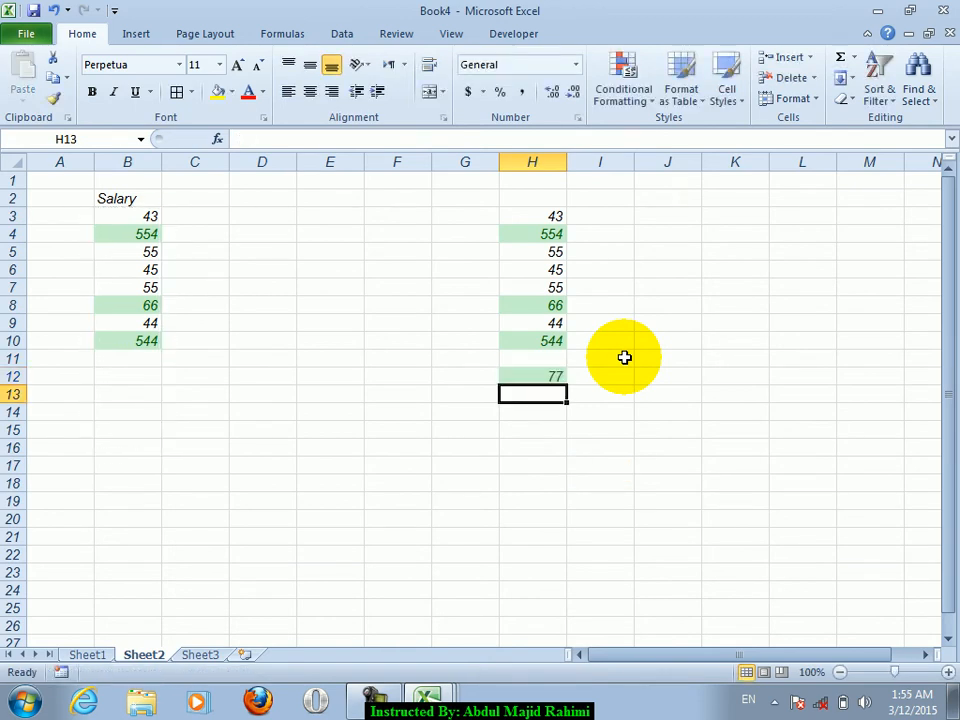
left_click(115, 370)
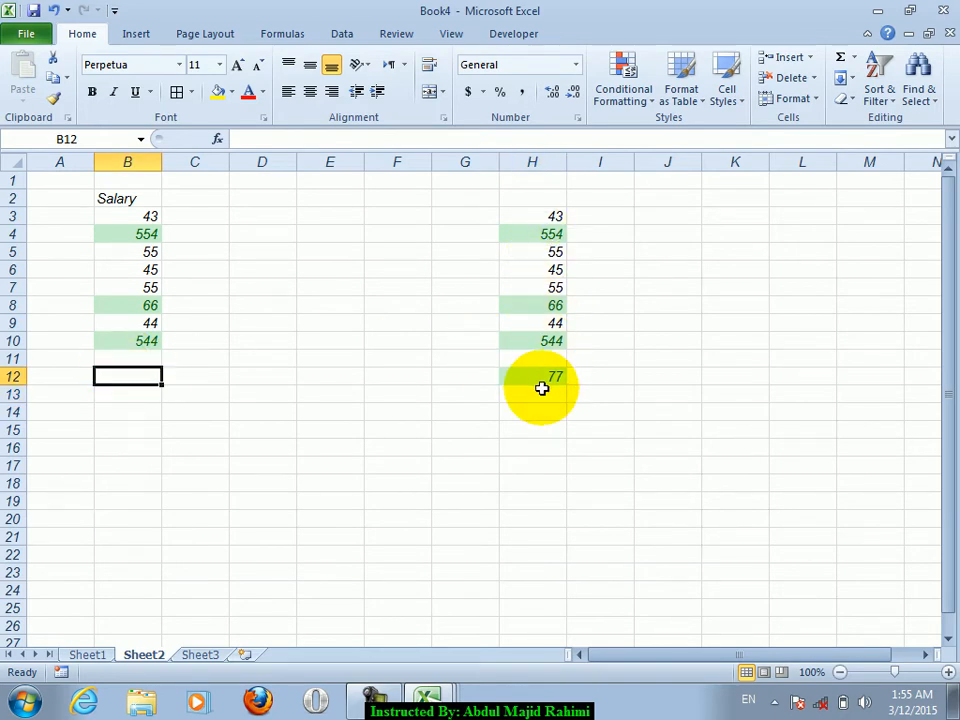
left_click(541, 388)
left_click_drag(115, 218, 141, 362)
left_click(421, 388)
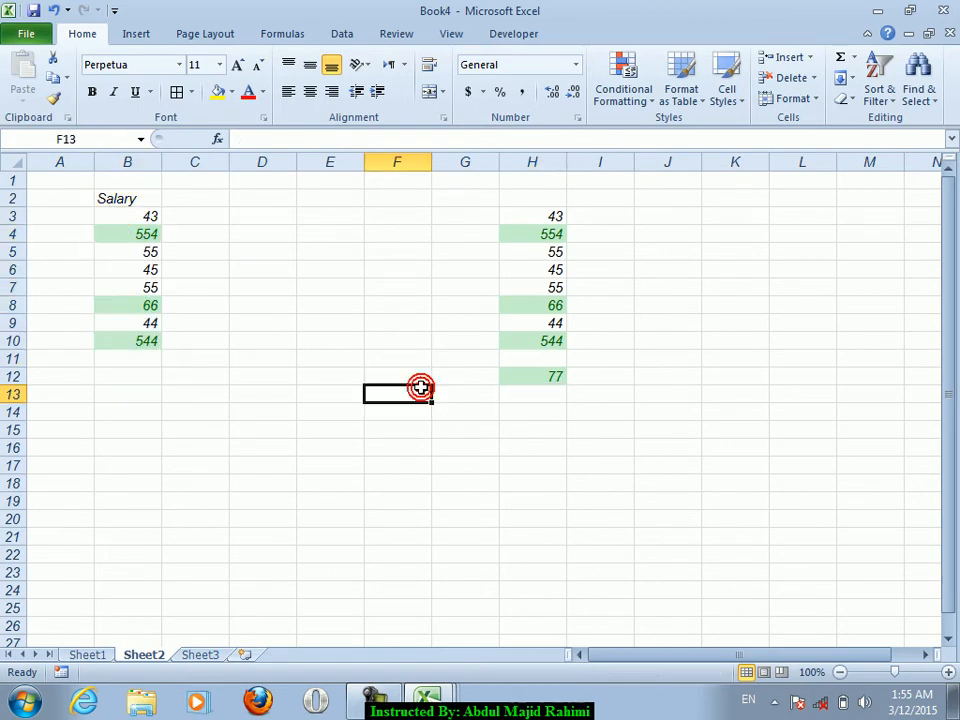
Create a new blank workbook and enter 20 in cell C6 and 40 in cell G13.
key("ctrl+n")
left_click(174, 273)
type("20")
key("Down")
key("Down")
key("Right")
key("Right")
key("Right")
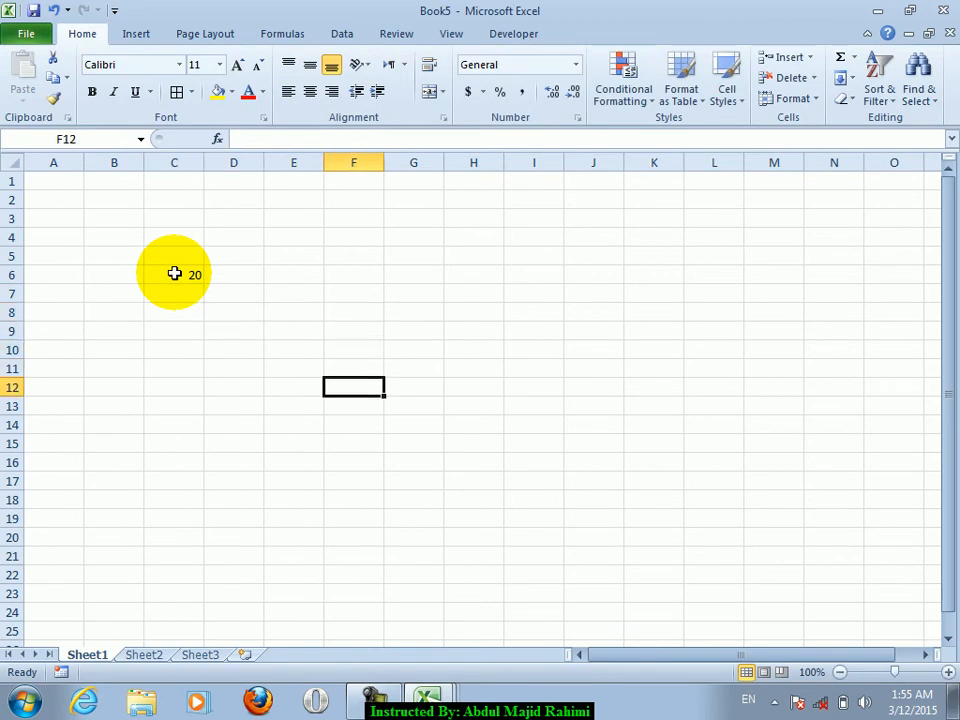
key("Right")
type("40")
key("Return")
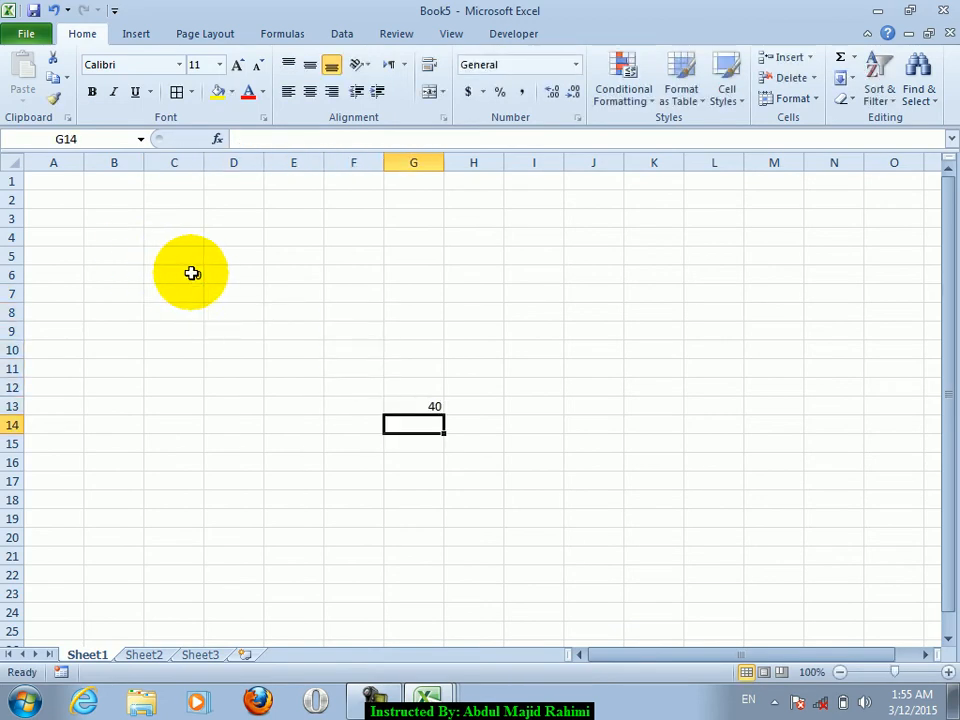
Copy cell C6, paste it normally over G13, and undo the paste.
left_click(170, 273)
key("ctrl+c")
left_click(431, 418)
left_click(429, 407)
key("ctrl+v")
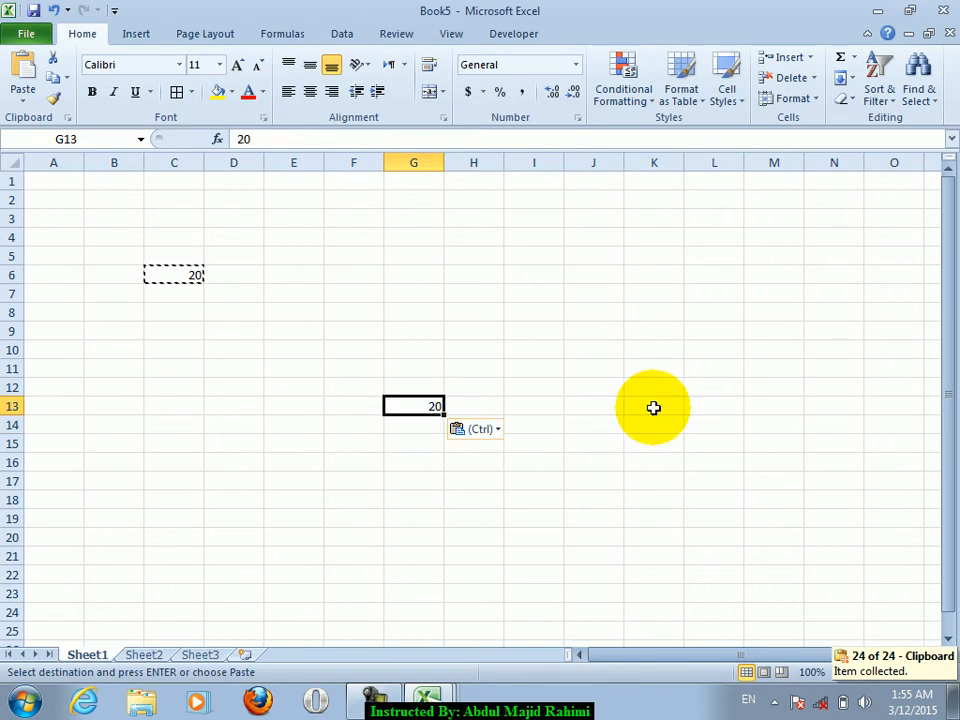
key("ctrl+z")
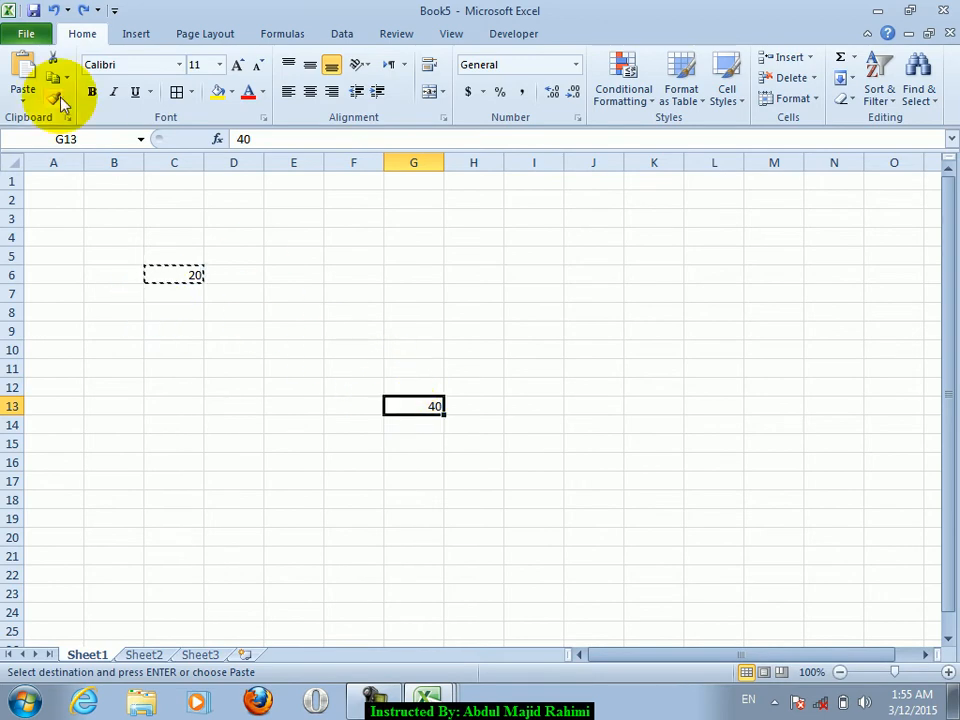
Paste the copied C6 value into G13 with the Add operation of Paste Special, and undo the paste.
left_click(22, 98)
left_click(70, 286)
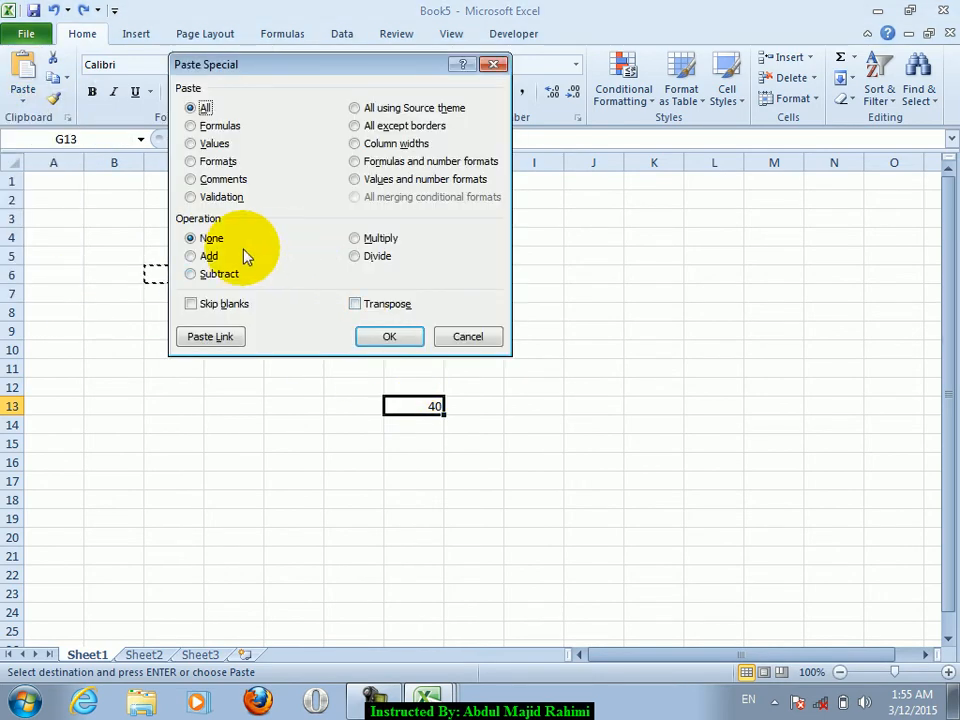
left_click(208, 256)
left_click(385, 337)
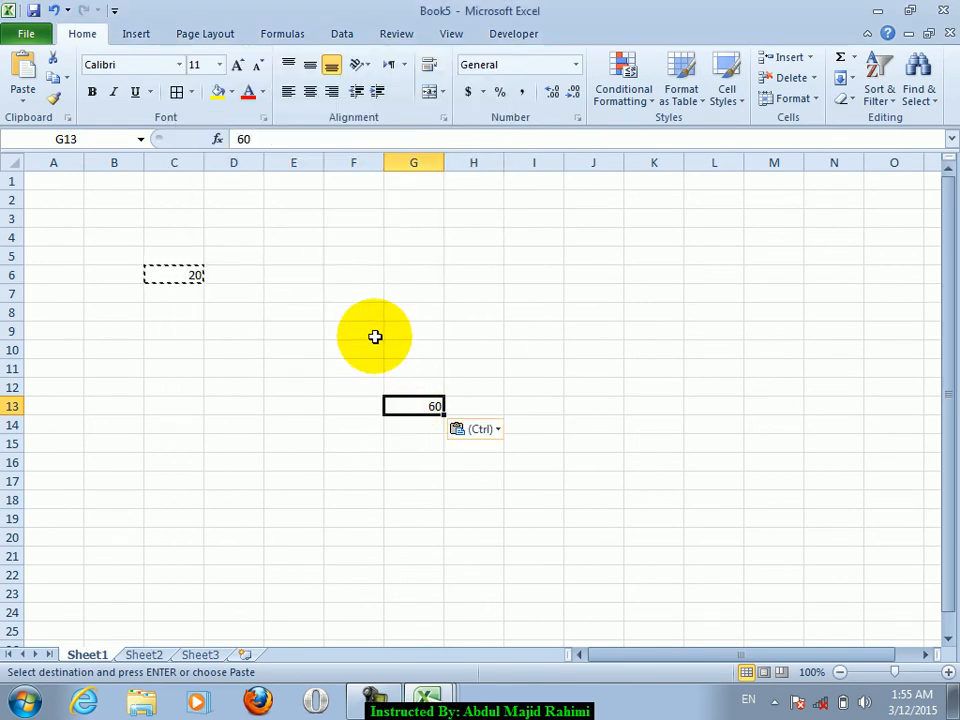
key("ctrl+z")
Paste the copied C6 value into G13 with the Subtract operation of Paste Special, and undo the paste.
left_click(23, 97)
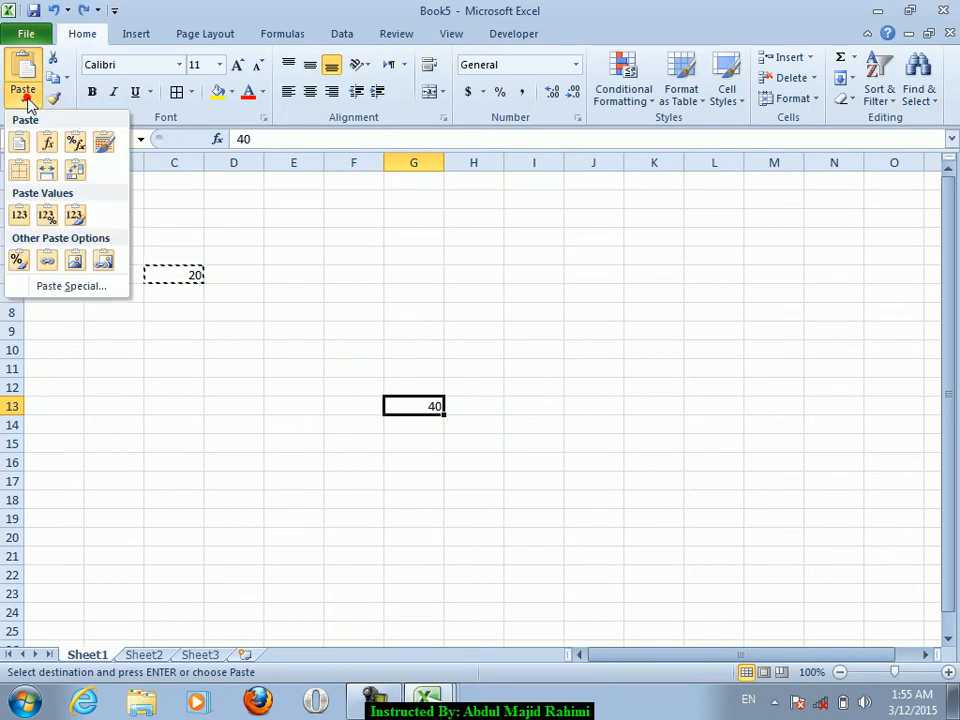
left_click(60, 287)
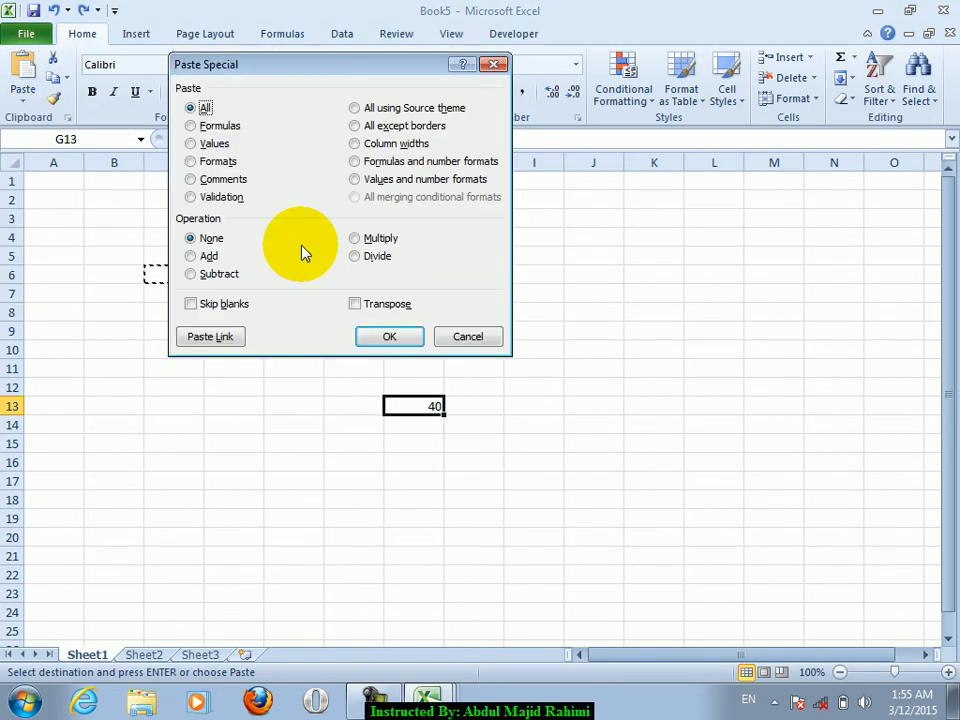
left_click(203, 275)
left_click(380, 337)
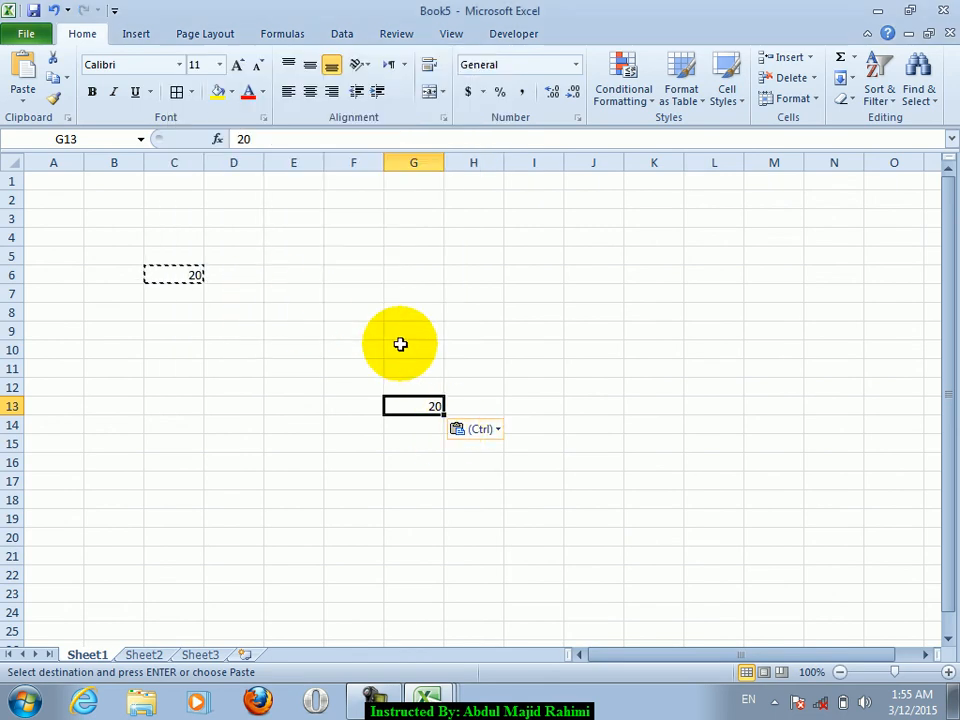
Paste the copied C6 value into G13 with the Multiply operation of Paste Special, and undo the paste.
left_click(22, 101)
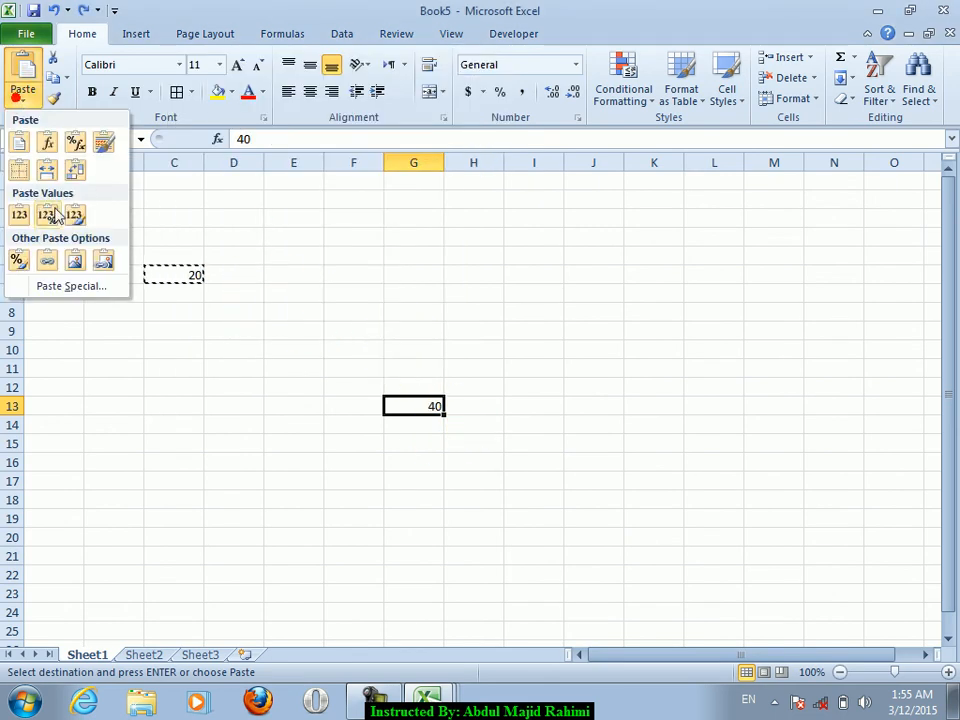
left_click(64, 285)
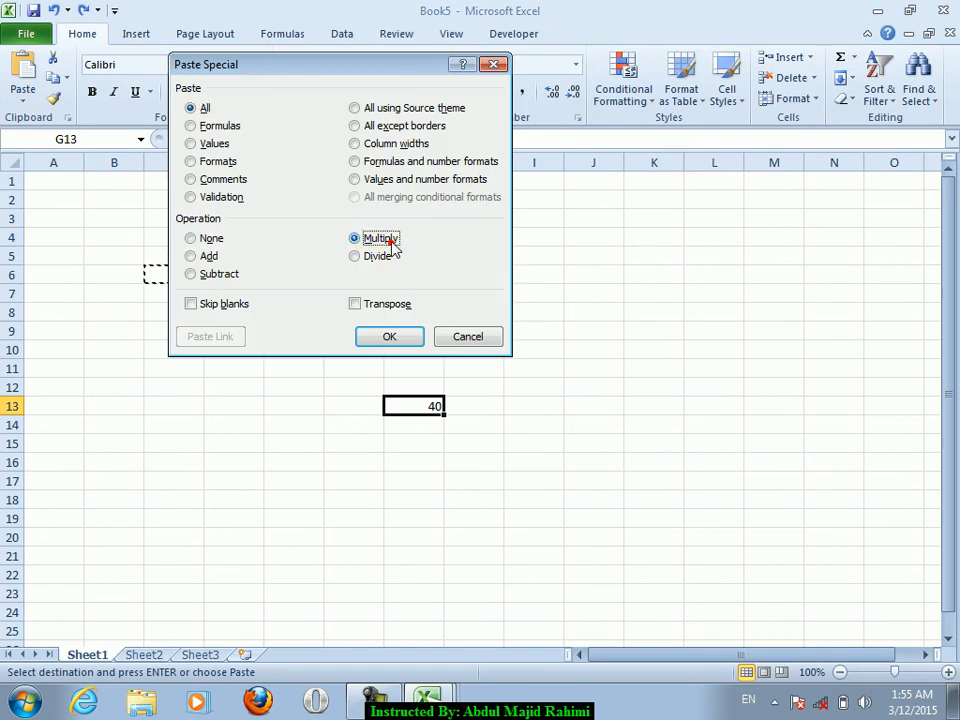
left_click(390, 336)
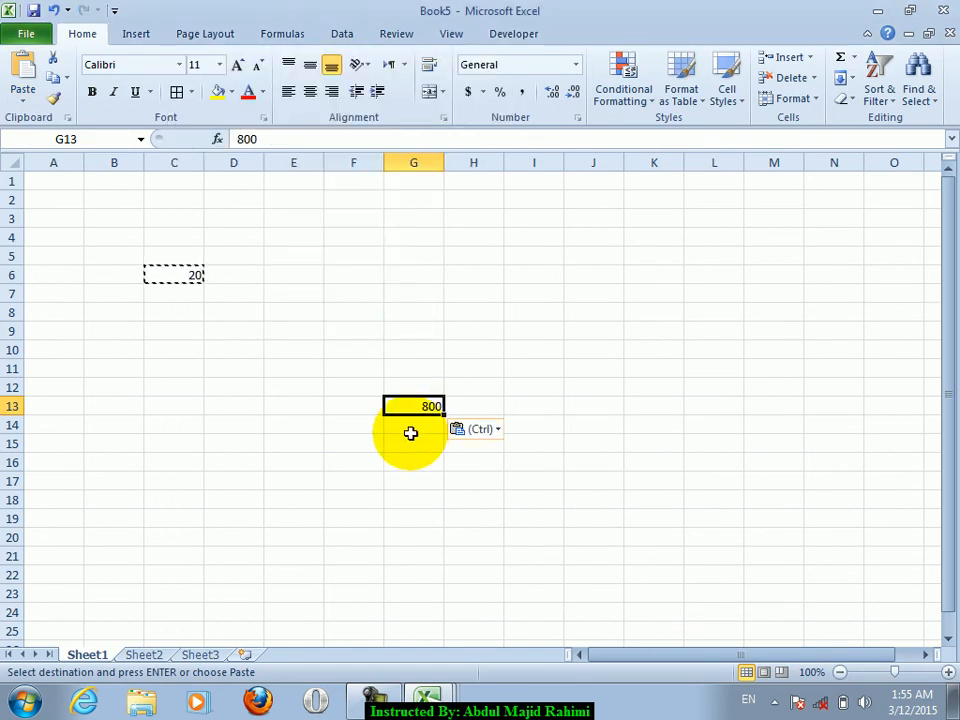
Paste the copied C6 value into G13 with the Divide operation of Paste Special, and undo the paste.
left_click(22, 95)
left_click(47, 288)
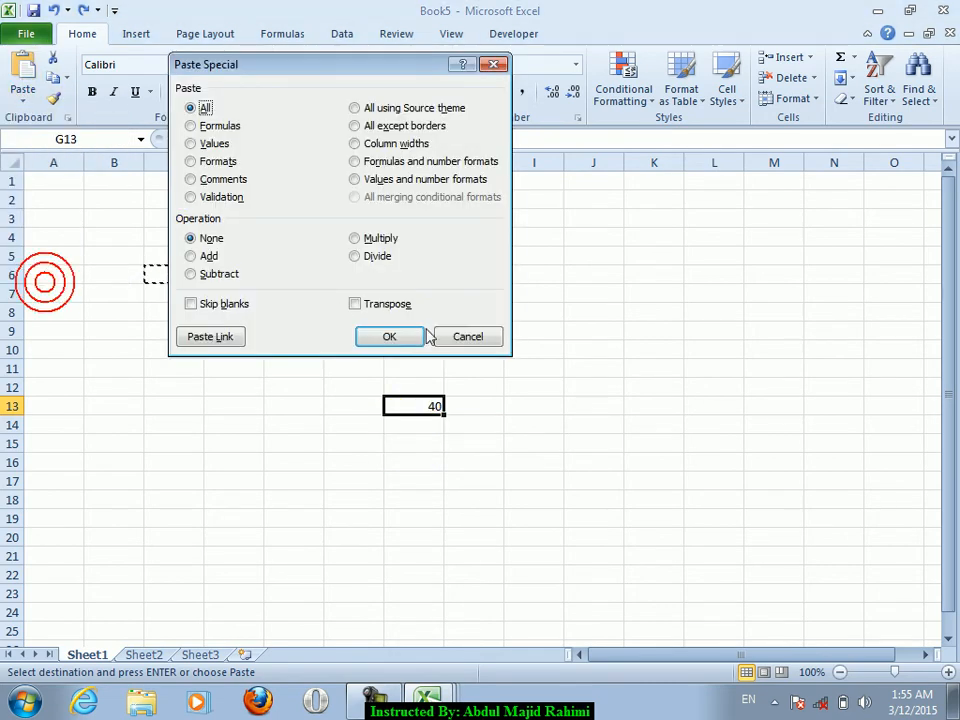
left_click(375, 258)
left_click(396, 338)
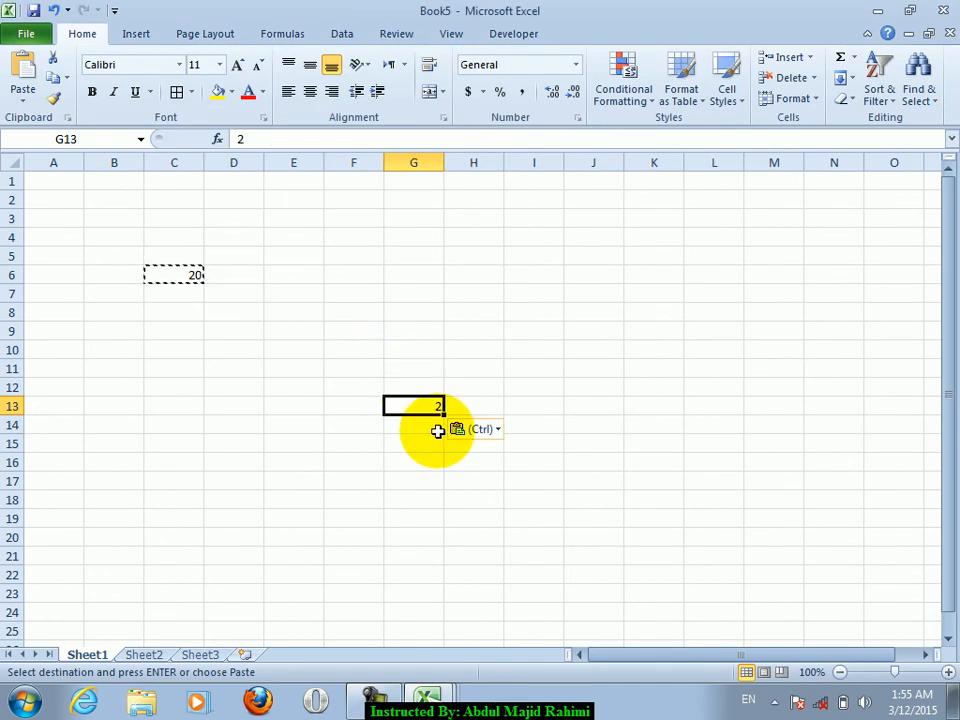
key("ctrl+z")
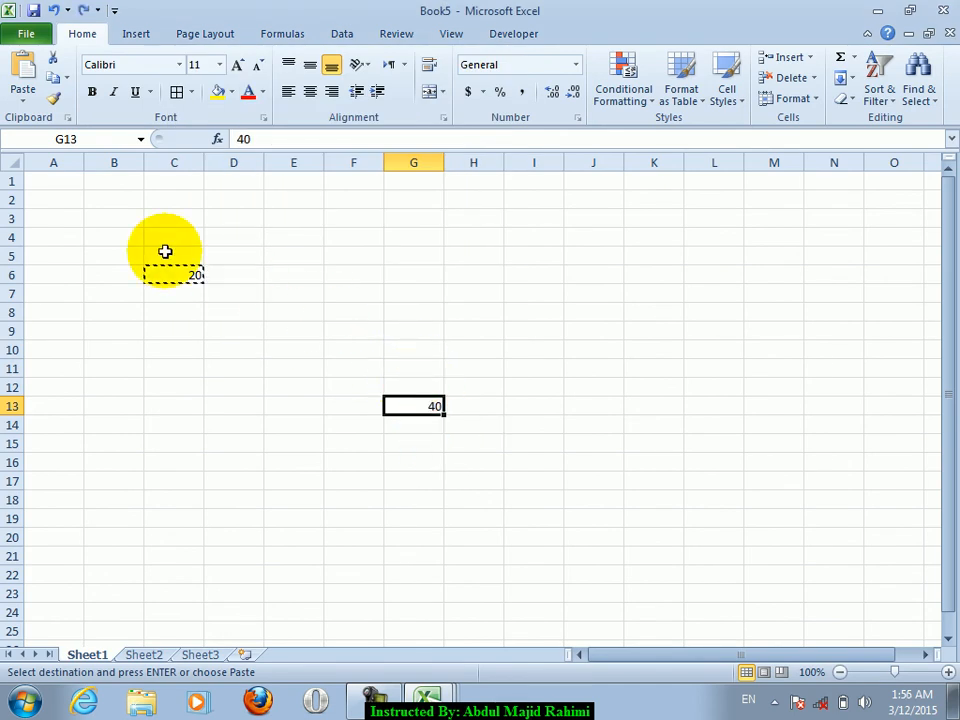
left_click(23, 95)
left_click(72, 286)
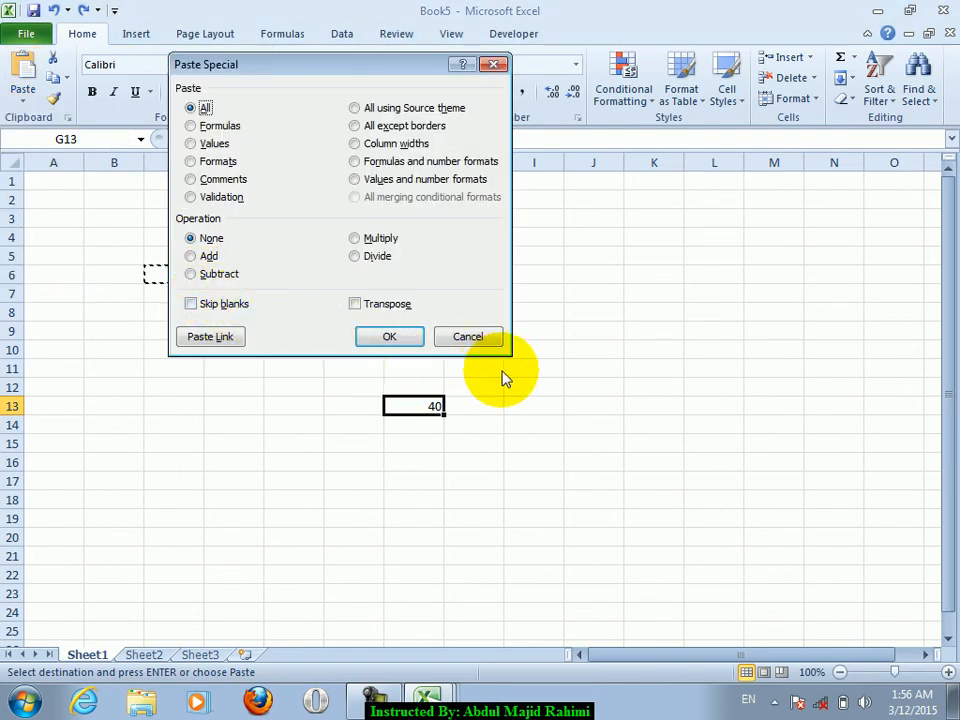
left_click(482, 338)
Enter welcome in G5, to in H6, khost in I5 and city in J6.
left_click(442, 272)
left_click(426, 253)
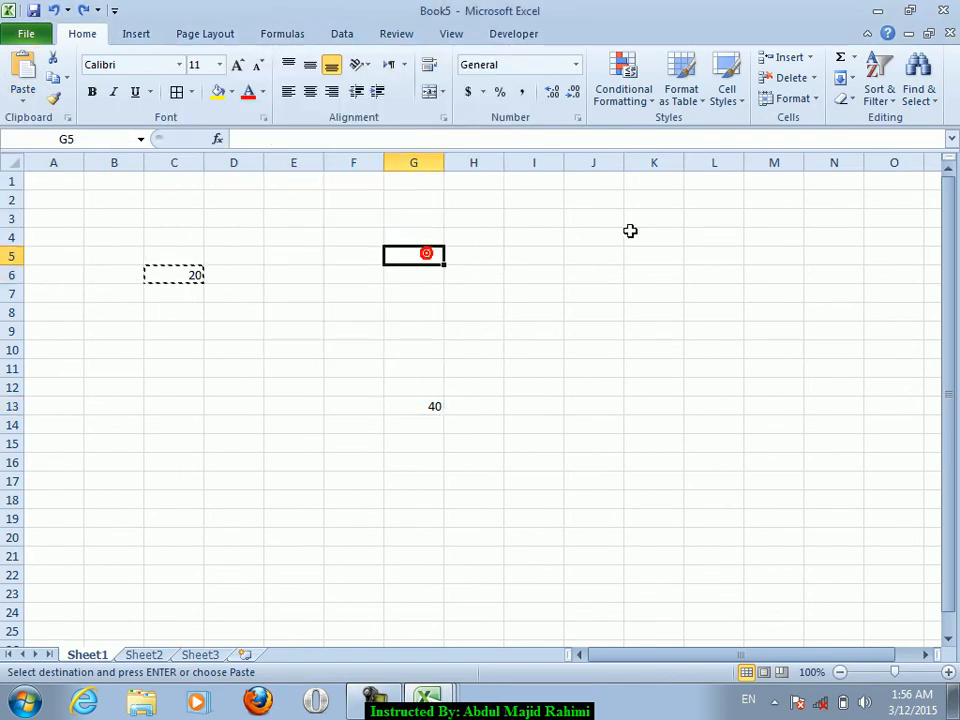
type("we")
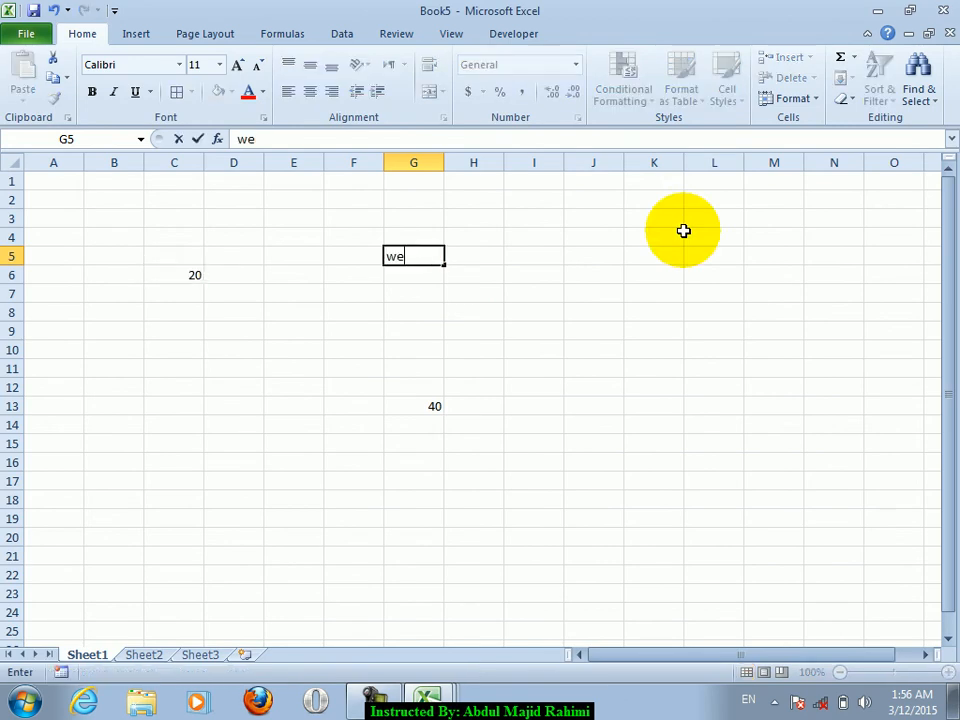
type("lcome")
key("Return")
key("Right")
type("to")
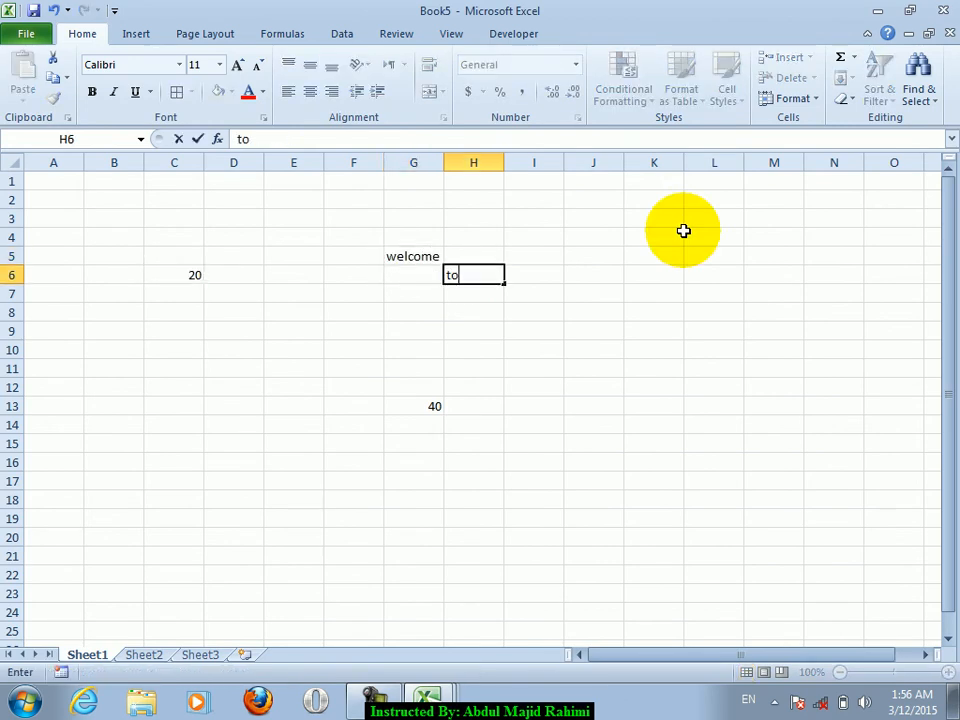
key("Right")
type("khost")
key("Return")
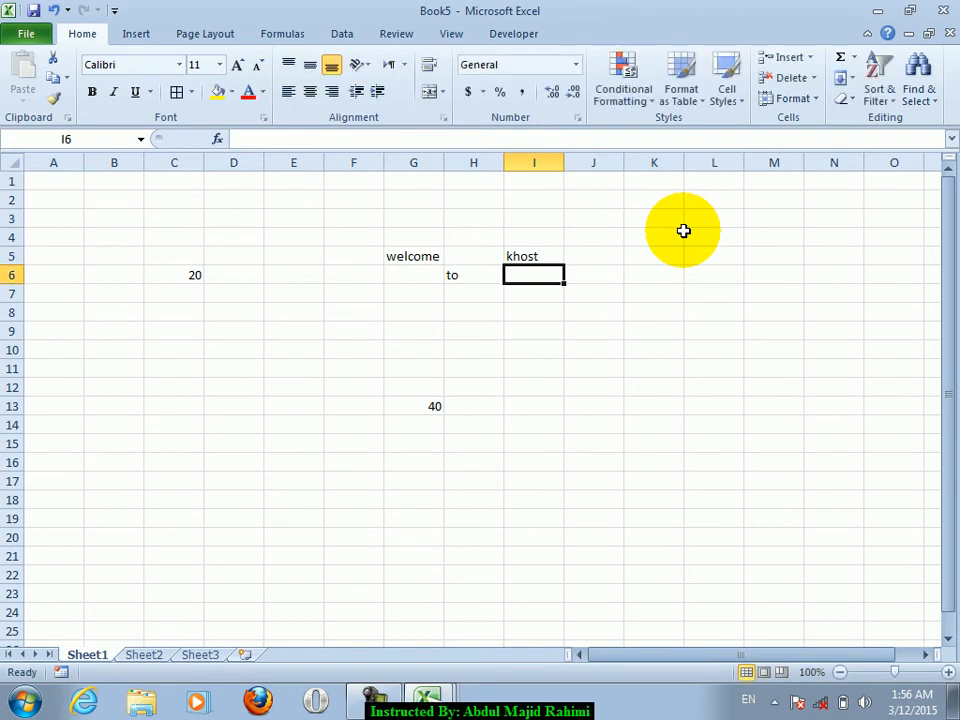
key("Right")
type("city")
key("Return")
Copy G5:J5, paste it normally onto row 6 starting at G6, and undo the paste.
key("Up")
key("Up")
key("Left")
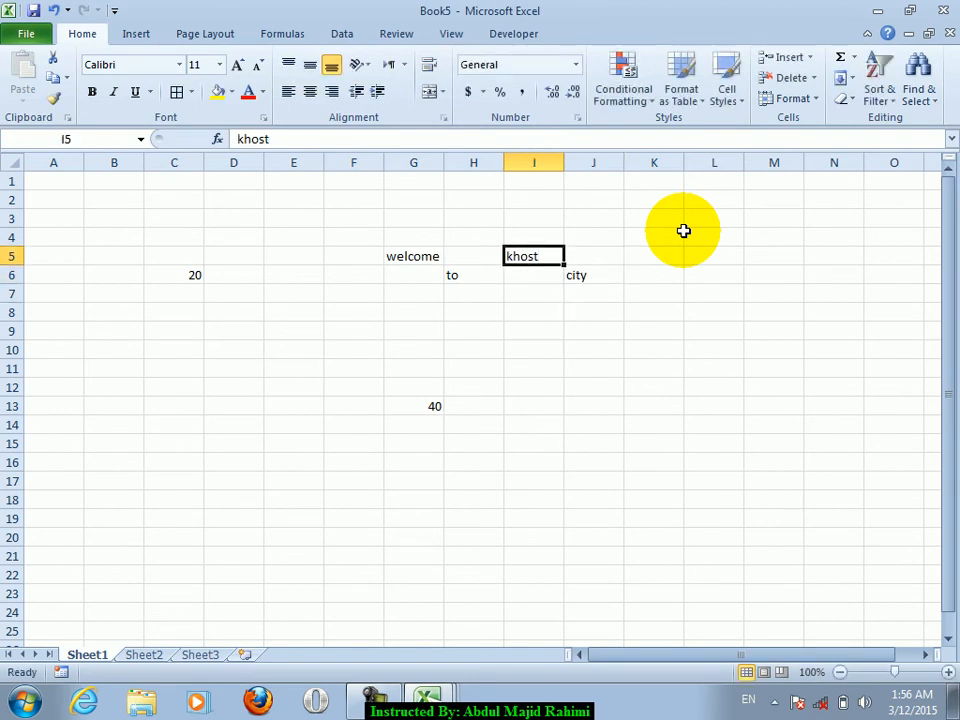
key("Left")
key("Left")
key("shift+Right")
key("ctrl+c")
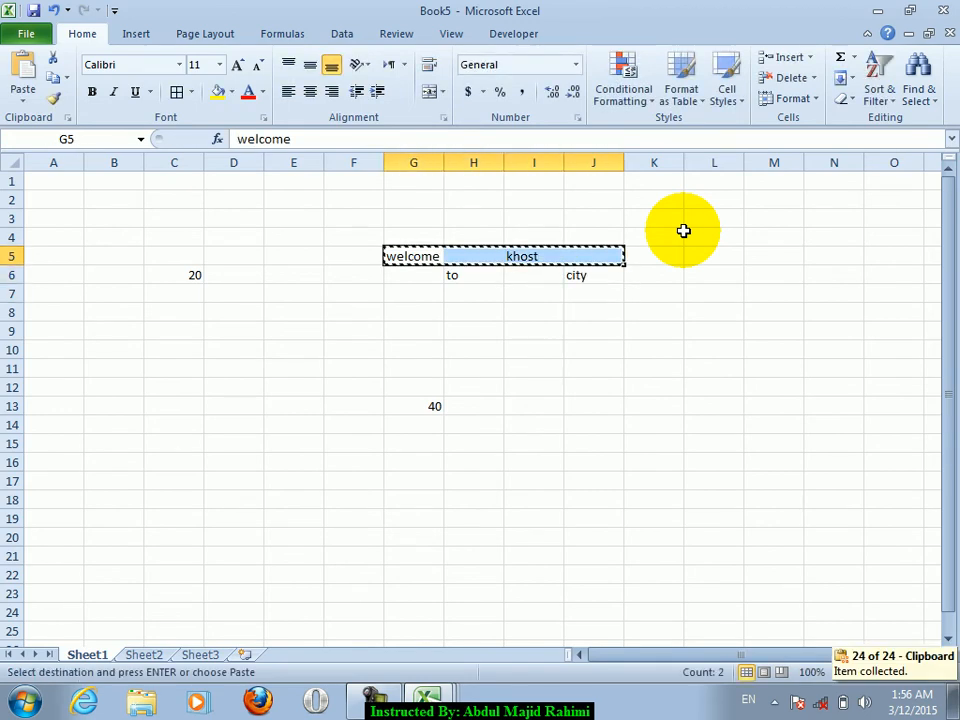
key("Down")
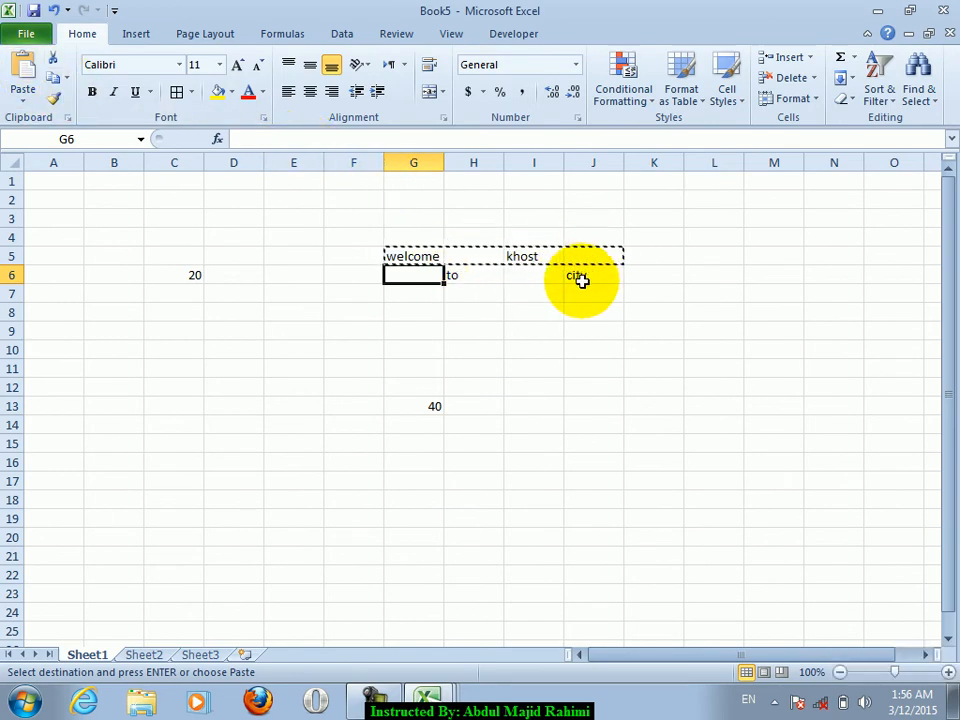
left_click(22, 75)
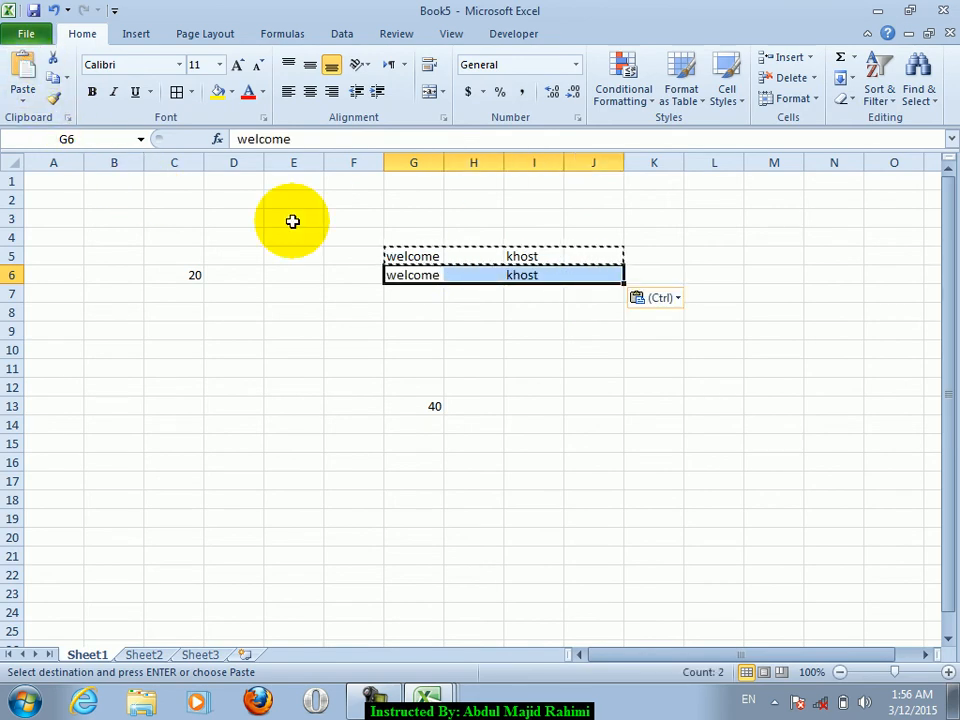
Copy G5:J5 again, paste it at G6 with the Skip blanks option of Paste Special, and undo the paste.
left_click_drag(412, 256, 552, 261)
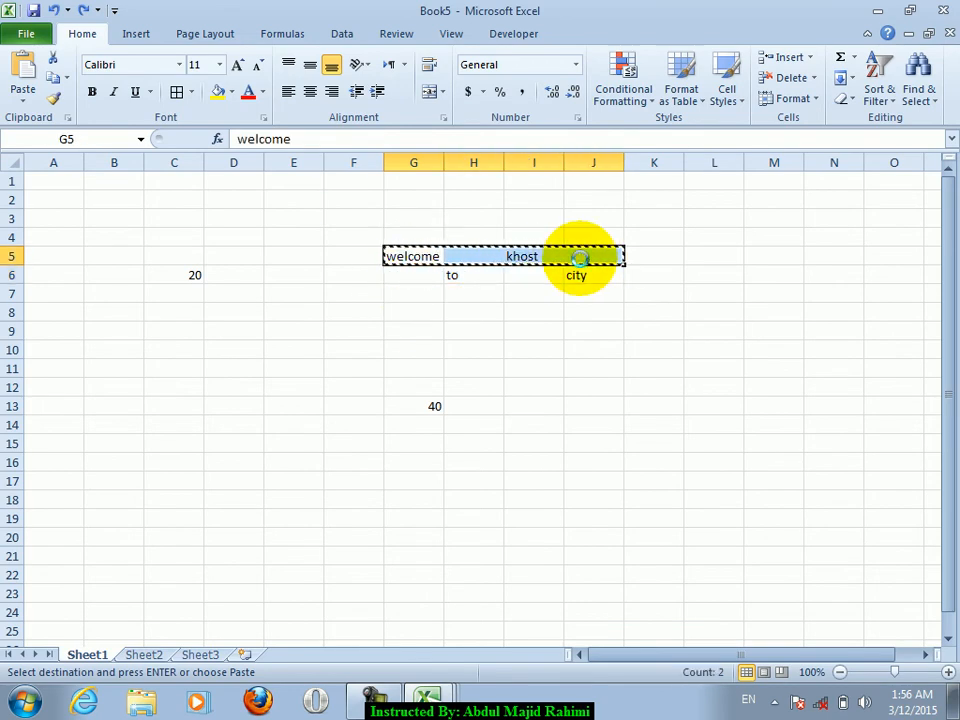
left_click(420, 274)
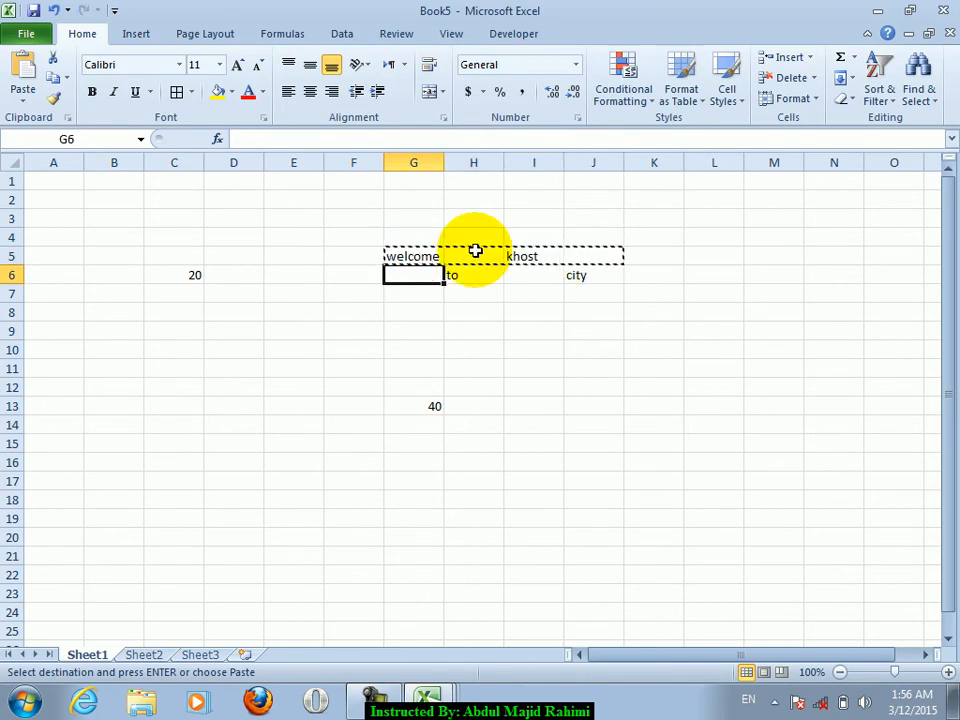
left_click(22, 89)
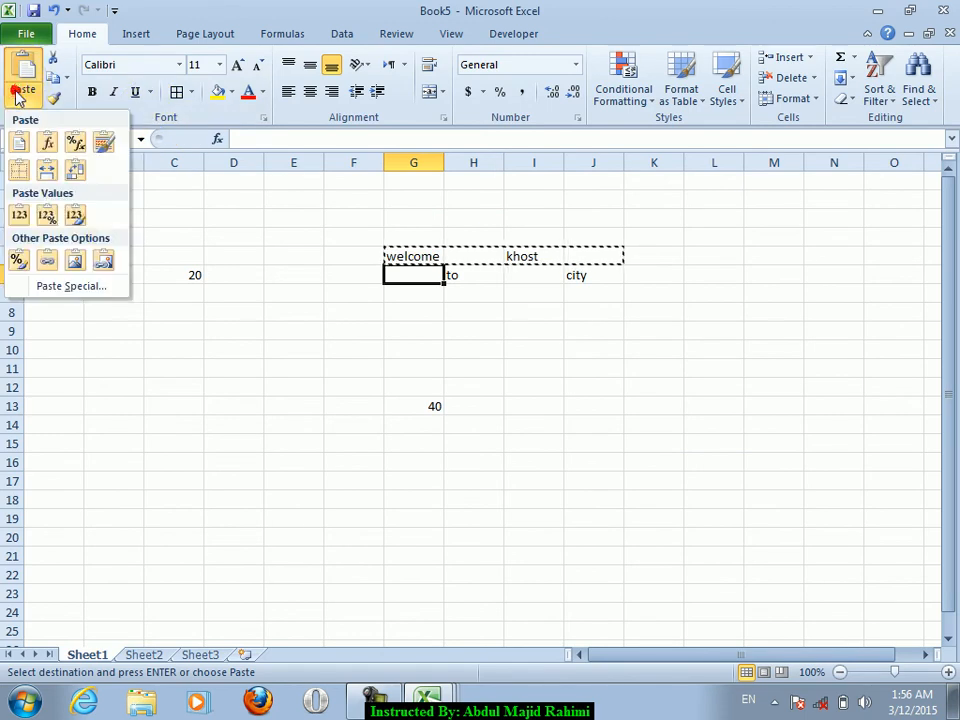
left_click(57, 287)
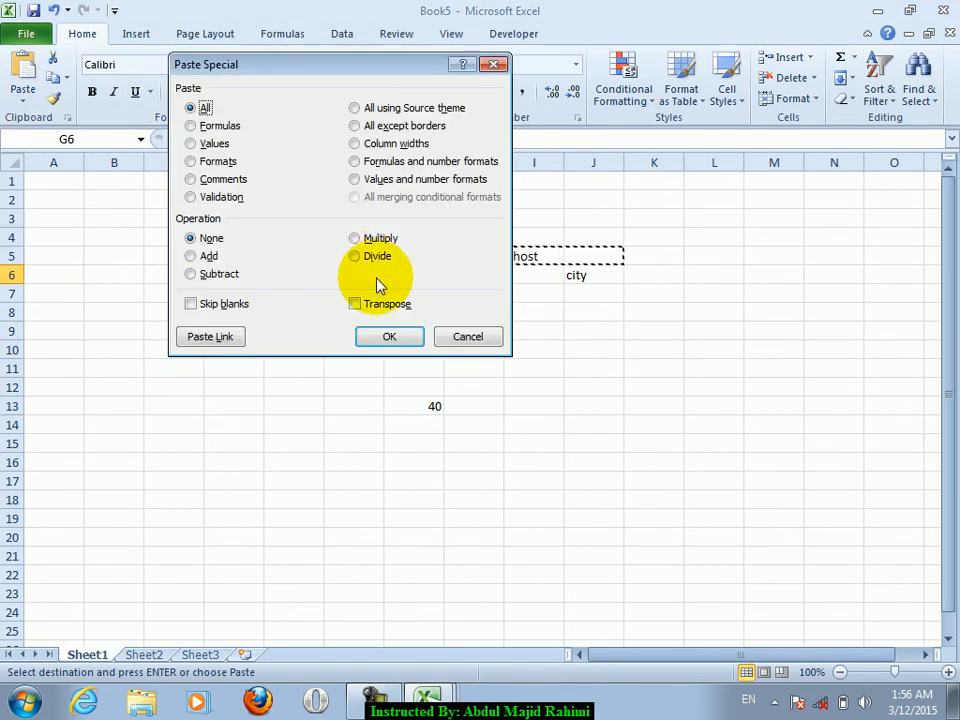
left_click(207, 305)
left_click(388, 338)
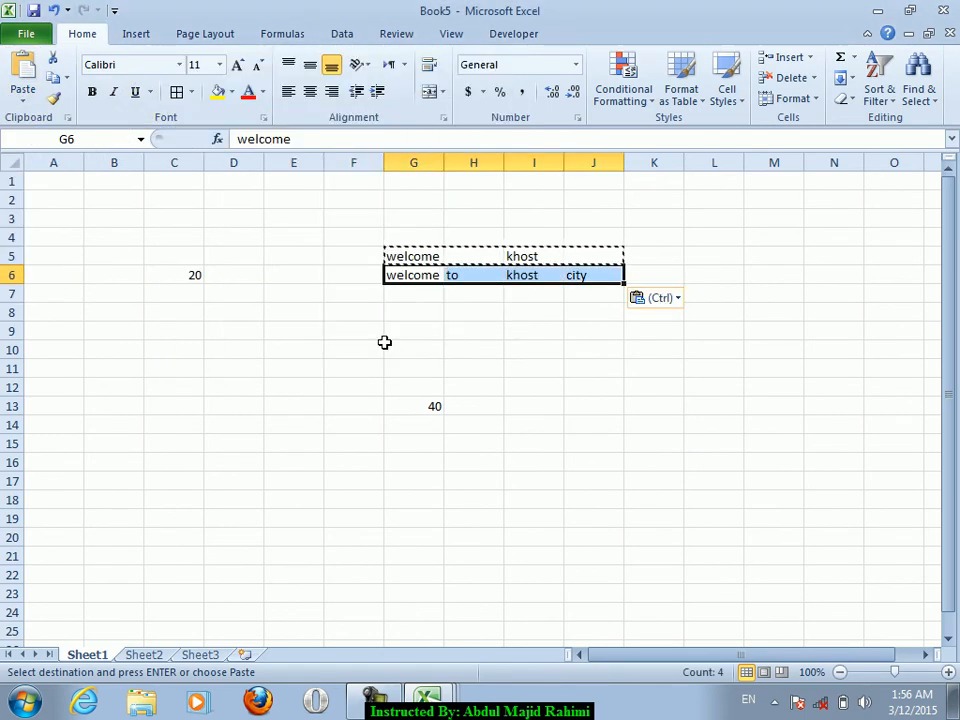
left_click(467, 274)
left_click(583, 278)
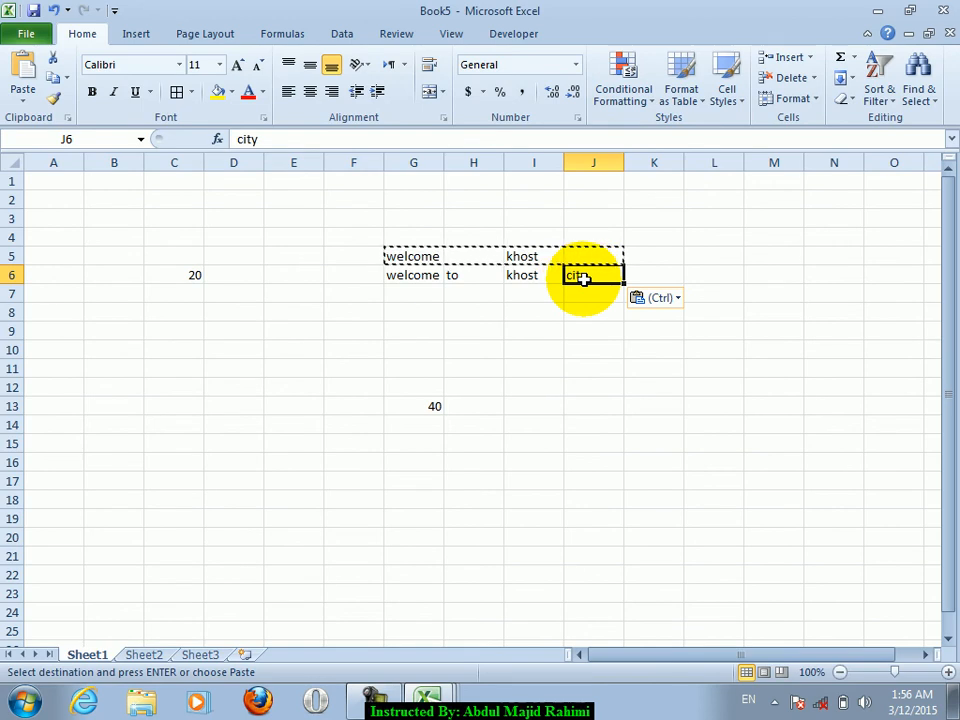
key("ctrl+z")
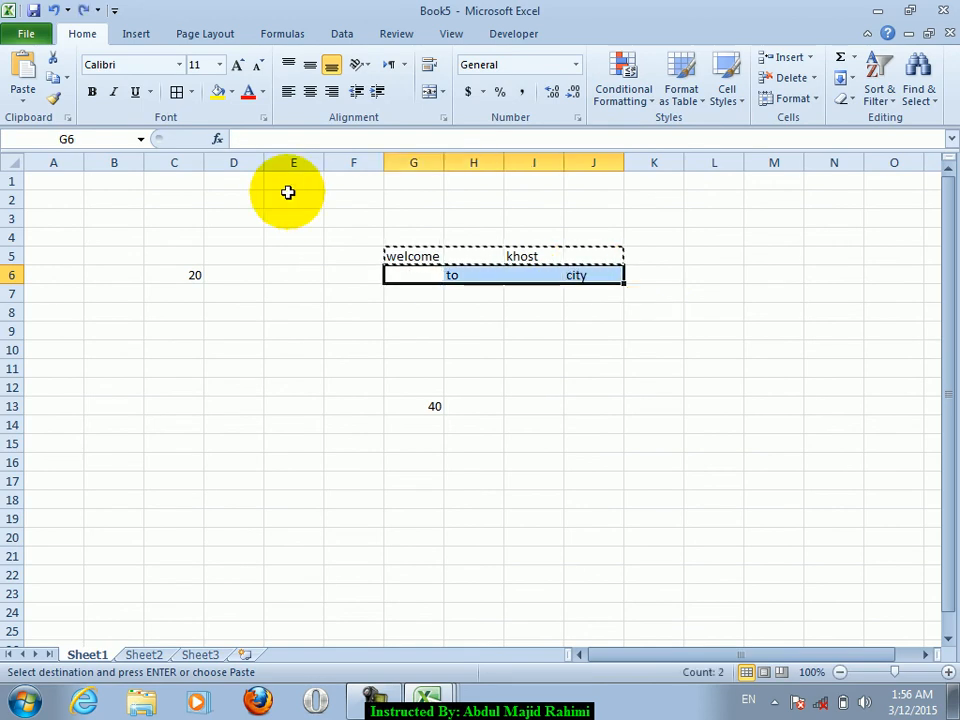
Enter Name, job and salary one below another in D9:D11.
left_click(210, 329)
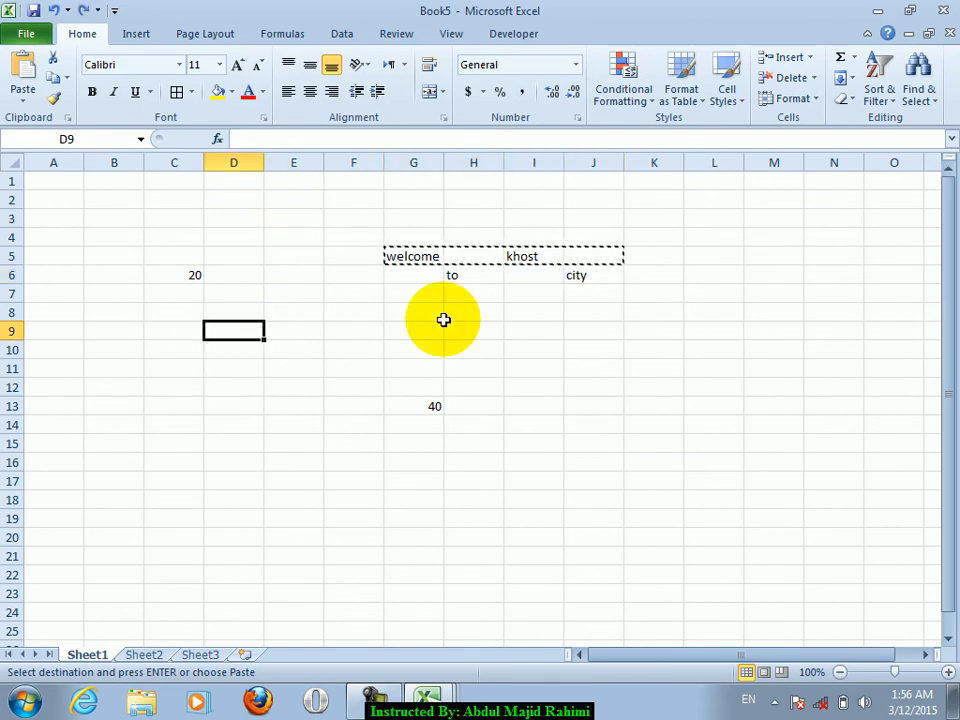
type("Name")
key("Return")
type("job")
key("Return")
type("salar")
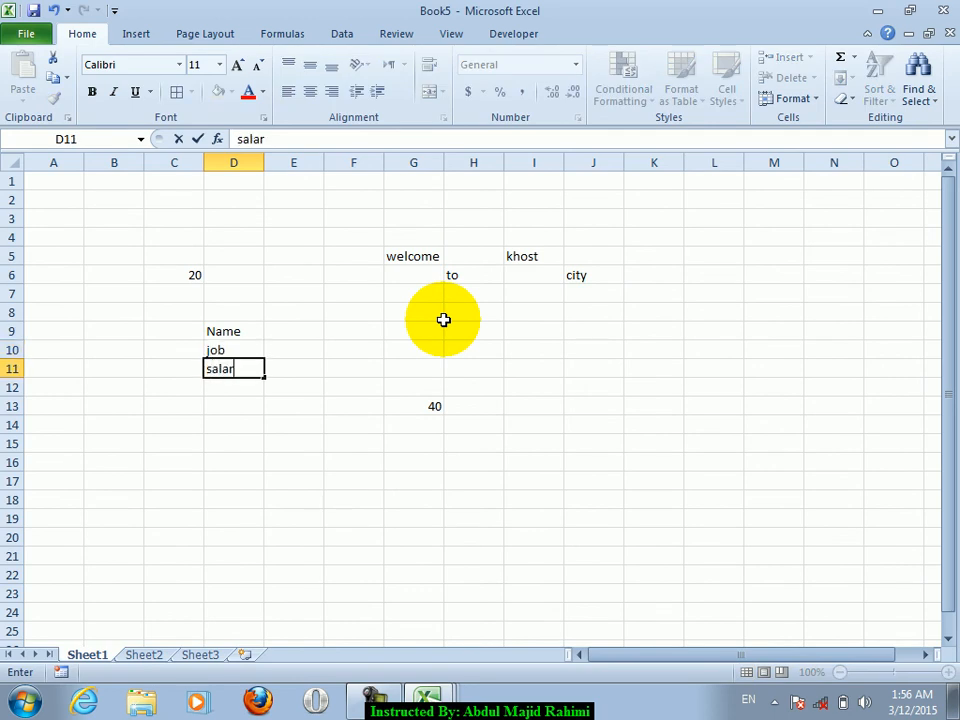
key("Up")
Copy D9:D11 and paste it as a row starting at G9 with the Transpose option of Paste Special.
key("Up")
key("Up")
key("shift+Down")
key("shift+Down")
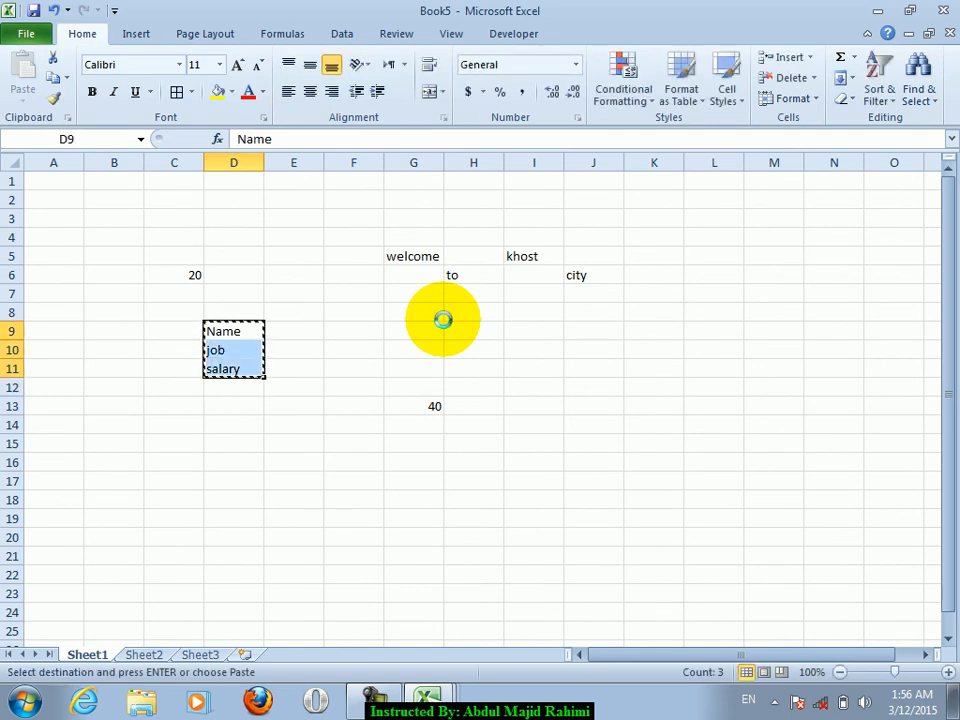
key("Right")
key("Right")
key("Right")
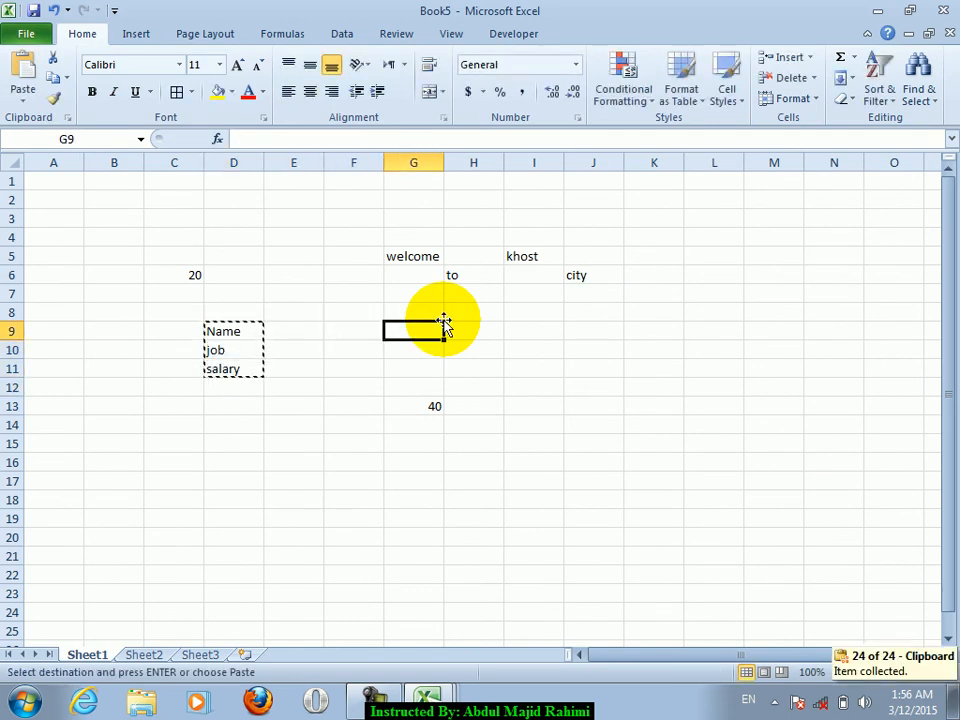
left_click(22, 96)
left_click(71, 283)
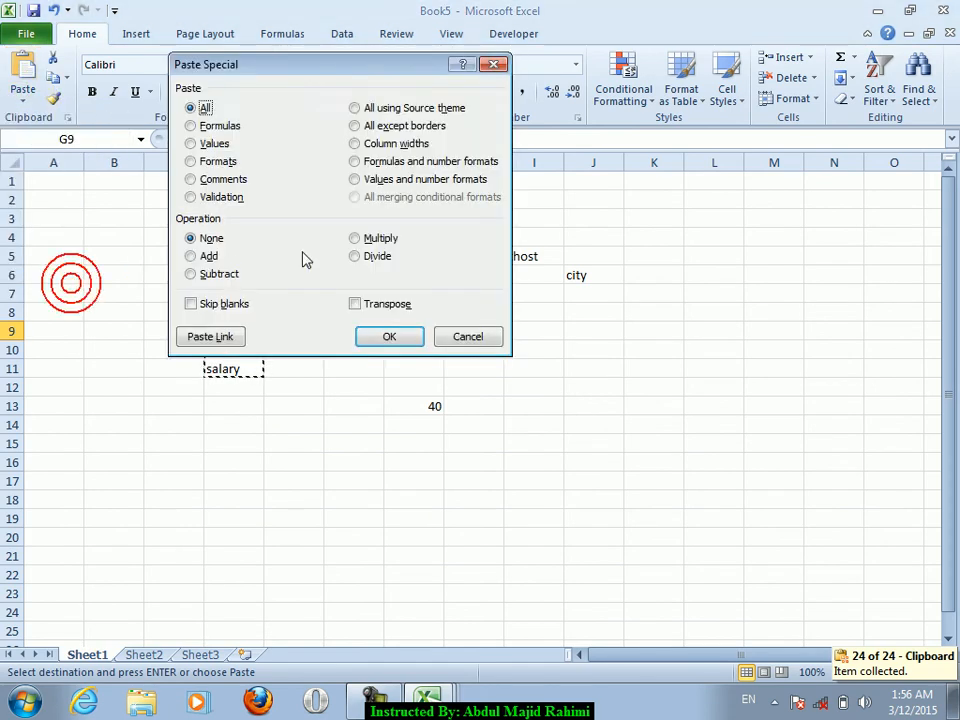
left_click(376, 303)
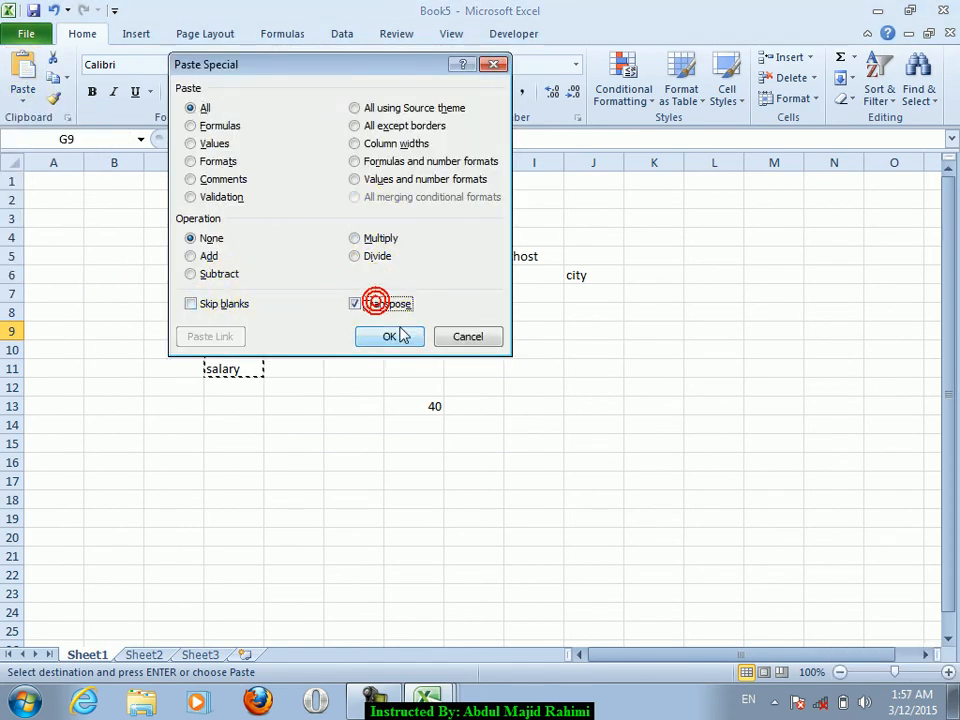
left_click(390, 336)
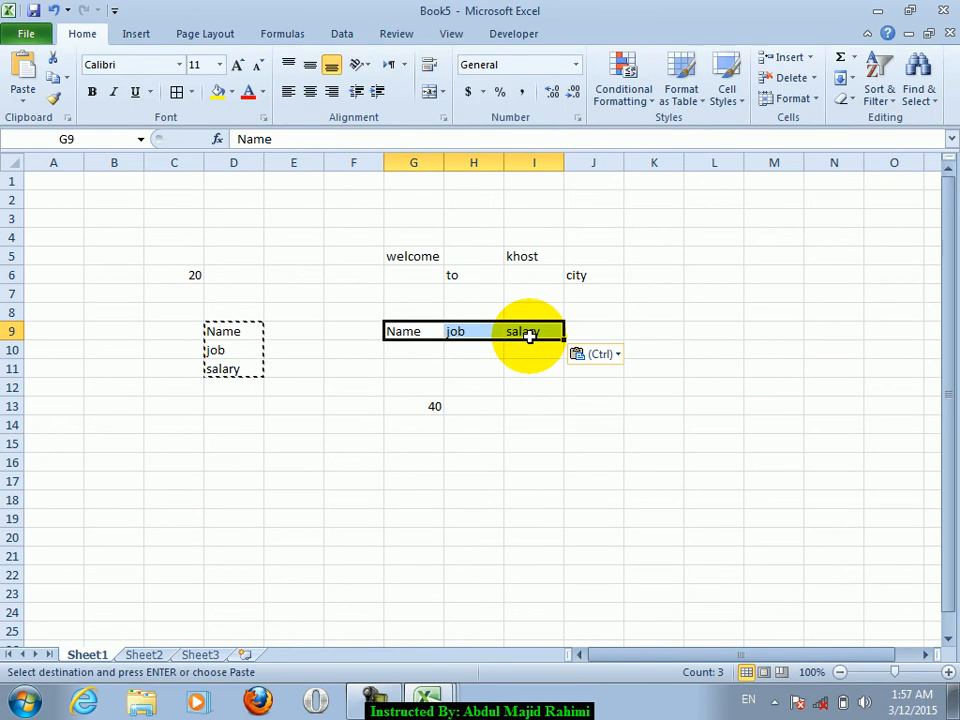
Copy the row G9:I9 and paste it as a column starting at D15 with the Transpose option of Paste Special.
key("ctrl+c")
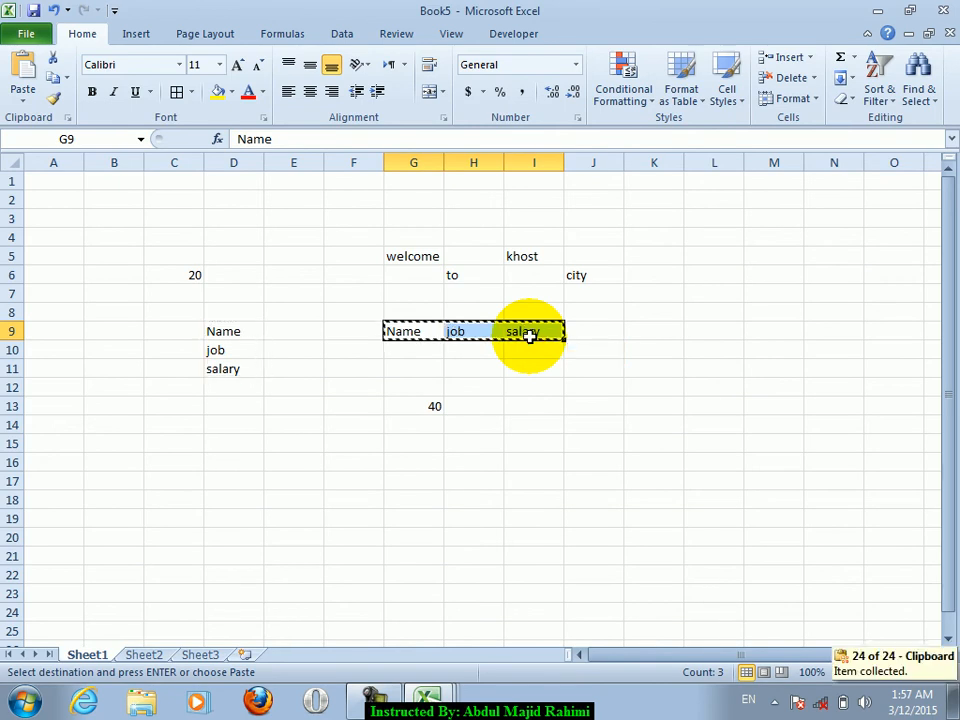
left_click(228, 443)
left_click(24, 106)
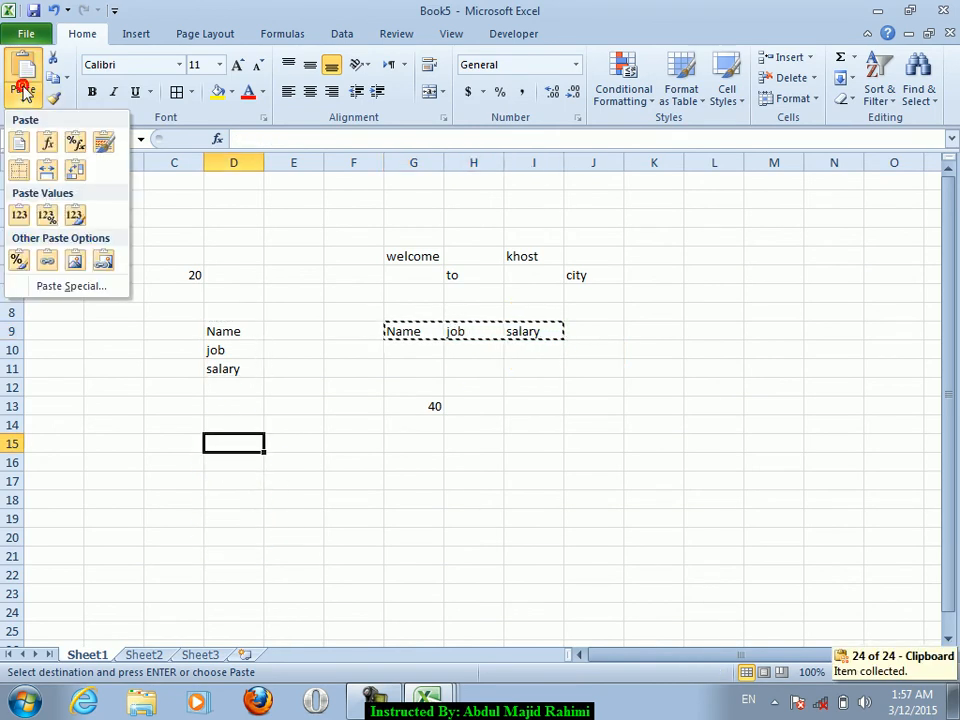
left_click(44, 290)
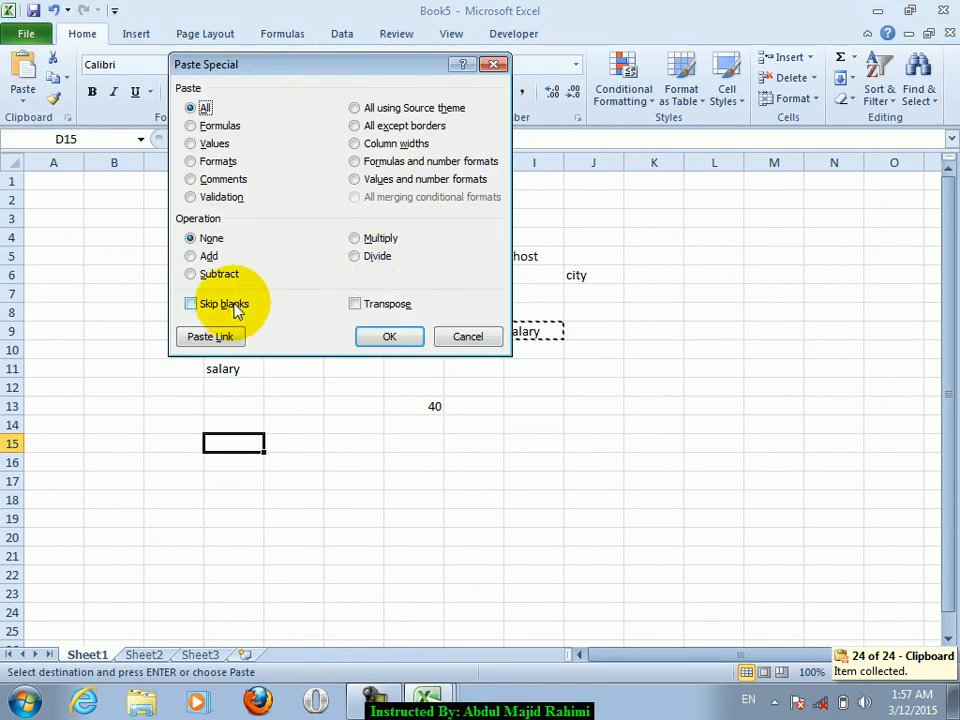
left_click(366, 311)
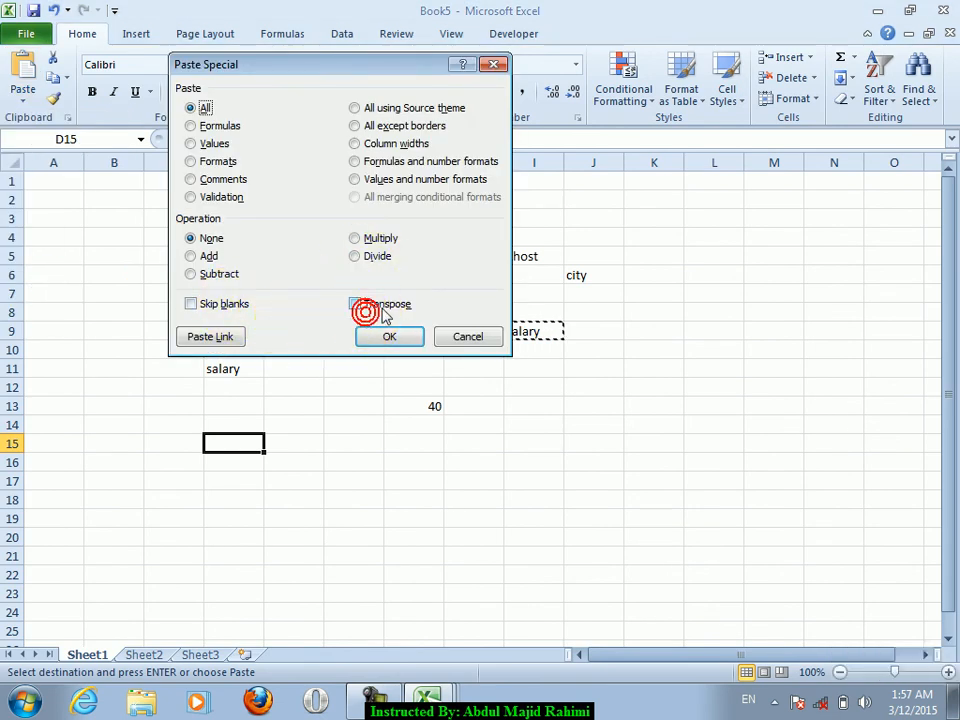
left_click(389, 337)
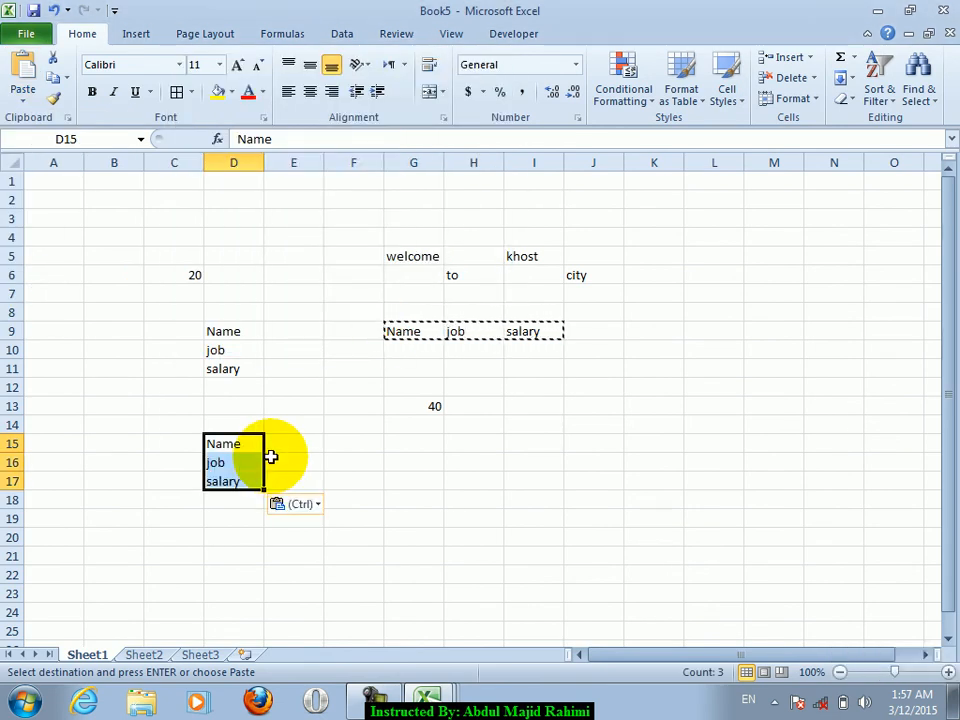
Copy D9:D11 and paste it as linked cells starting at I15 with Paste Link.
left_click_drag(225, 335, 225, 370)
left_click(523, 446)
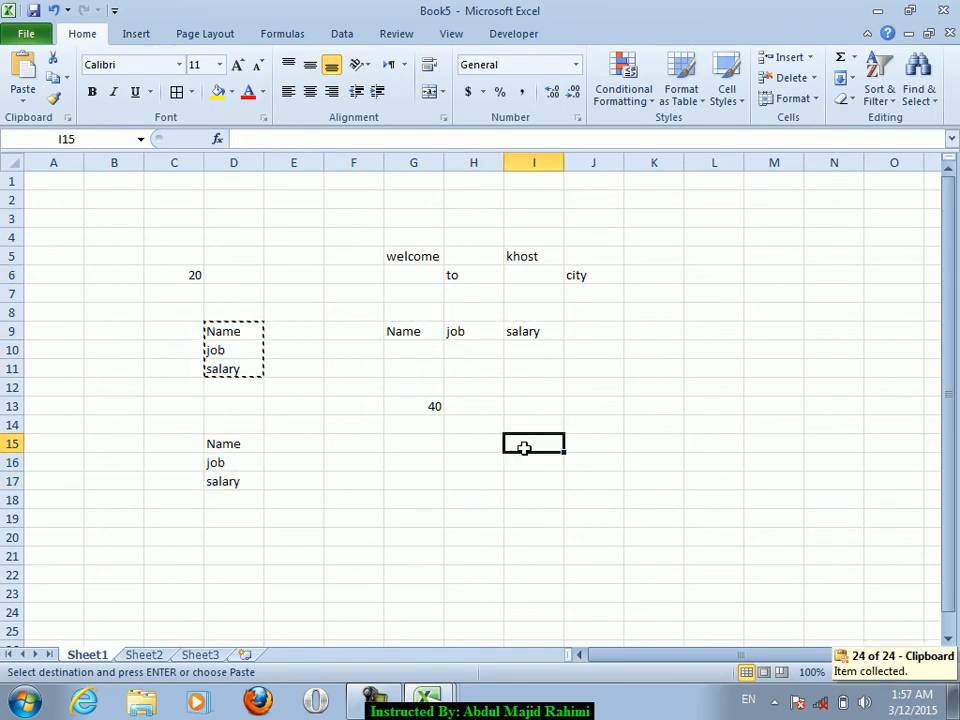
left_click(20, 95)
left_click(71, 286)
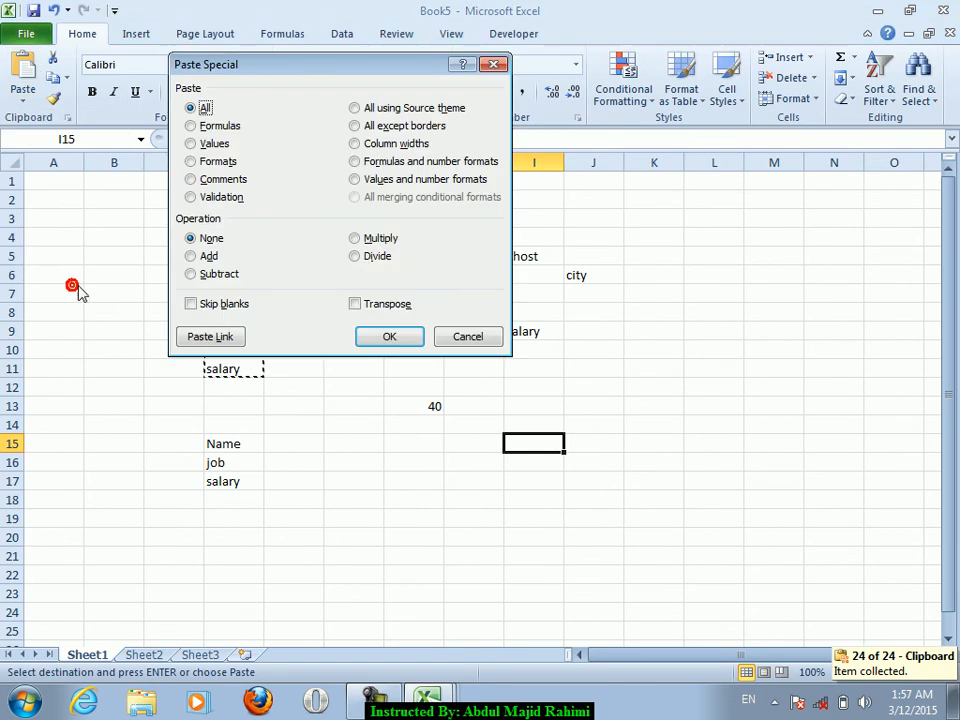
left_click(237, 329)
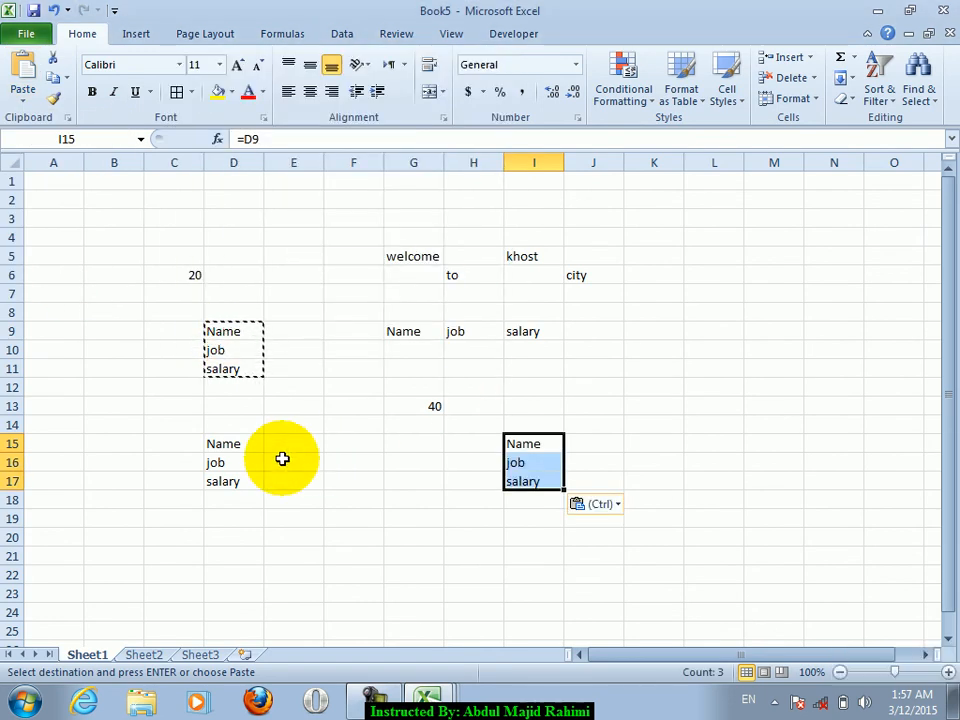
Replace the three source entries in D9:D11 with sample first names to test the link.
left_click(229, 333)
type("omer")
key("Return")
type("ali")
key("Return")
type("khan")
key("Return")
Check the linked cells in I15:I17 against the edited source cells.
key("Right")
key("Right")
key("Right")
key("Right")
key("Right")
key("Down")
key("Down")
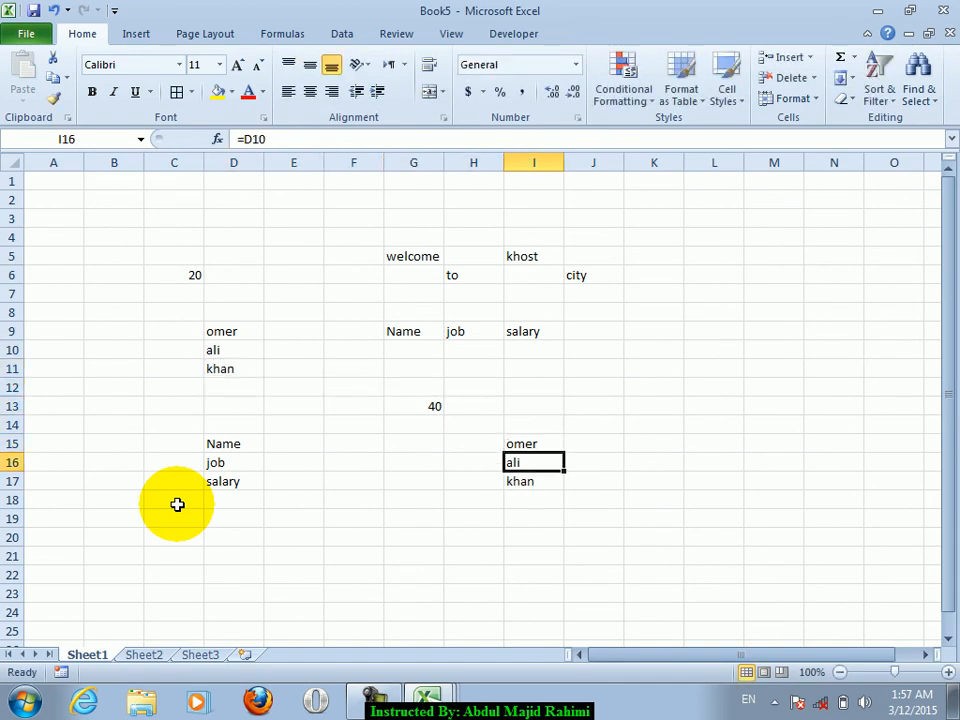
Replace the entries in D9:D11 with Name, job and saalry.
key("Up")
key("Up")
key("Left")
key("Left")
key("Left")
key("Left")
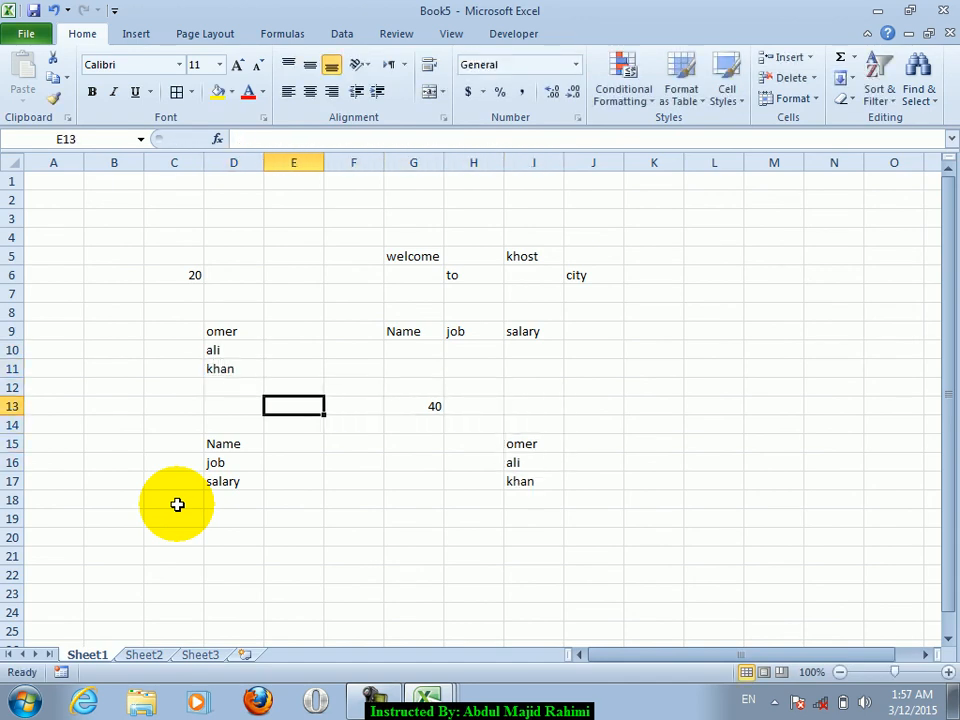
key("Left")
key("Up")
key("Up")
key("Up")
key("Up")
type("Name")
key("Return")
type("job")
key("Return")
type("saalry")
key("Return")
Correct the misspelled entry in D11 to Salary.
key("Up")
type("Salar")
left_click(177, 506)
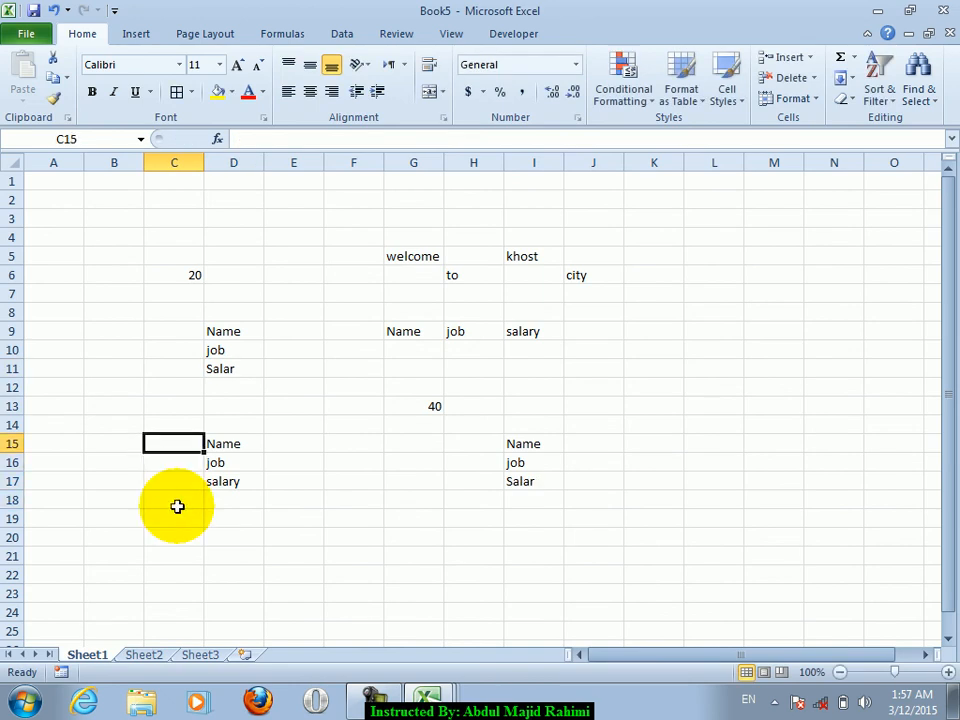
key("Up")
key("Right")
key("Right")
key("Up")
key("Left")
type("S")
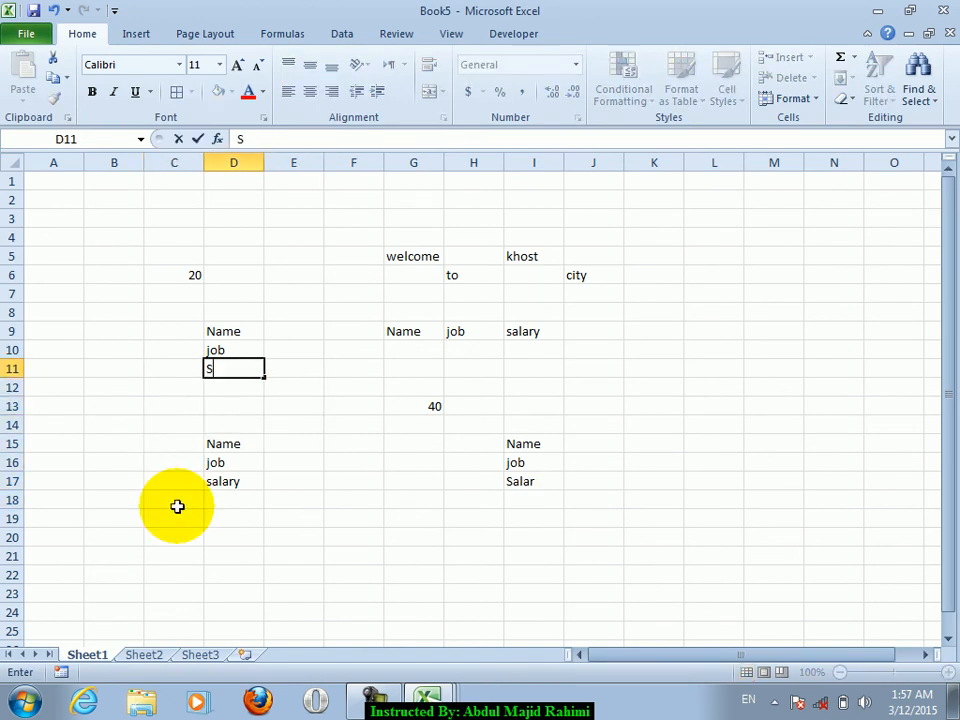
type("alary")
key("Return")
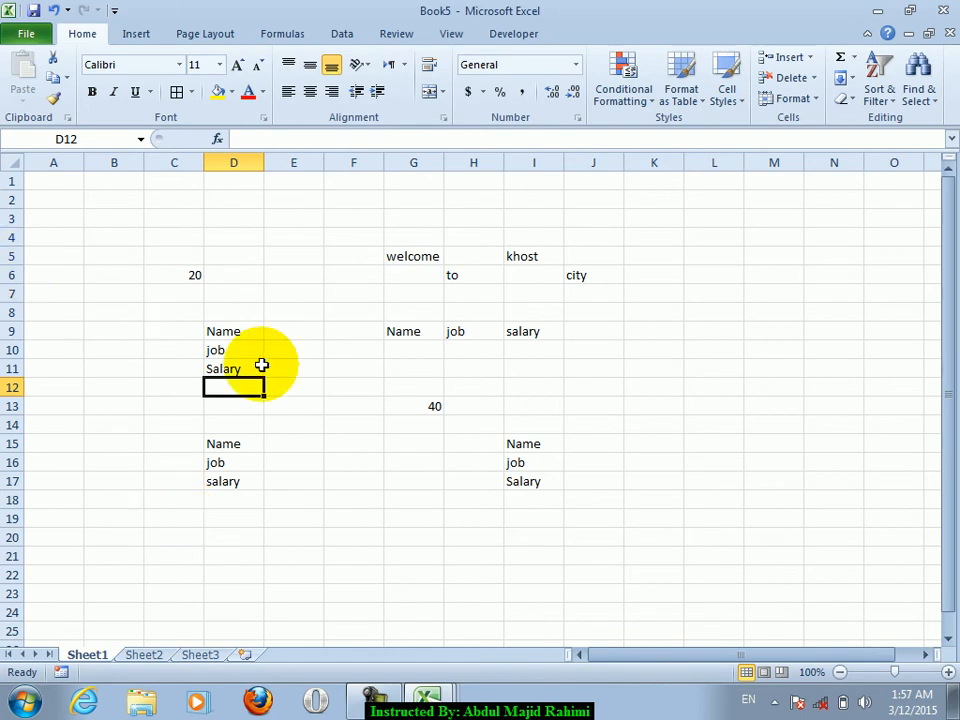
Cut D9:D12, paste it at L10, and undo the move.
left_click(238, 333)
left_click_drag(238, 333, 236, 396)
key("ctrl+c")
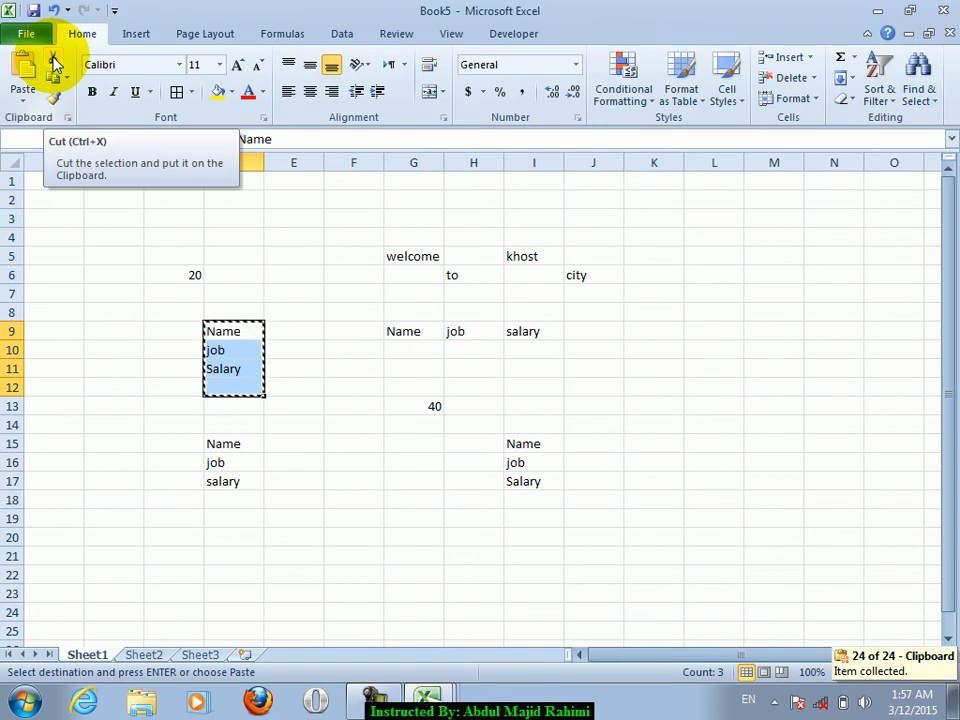
left_click(688, 352)
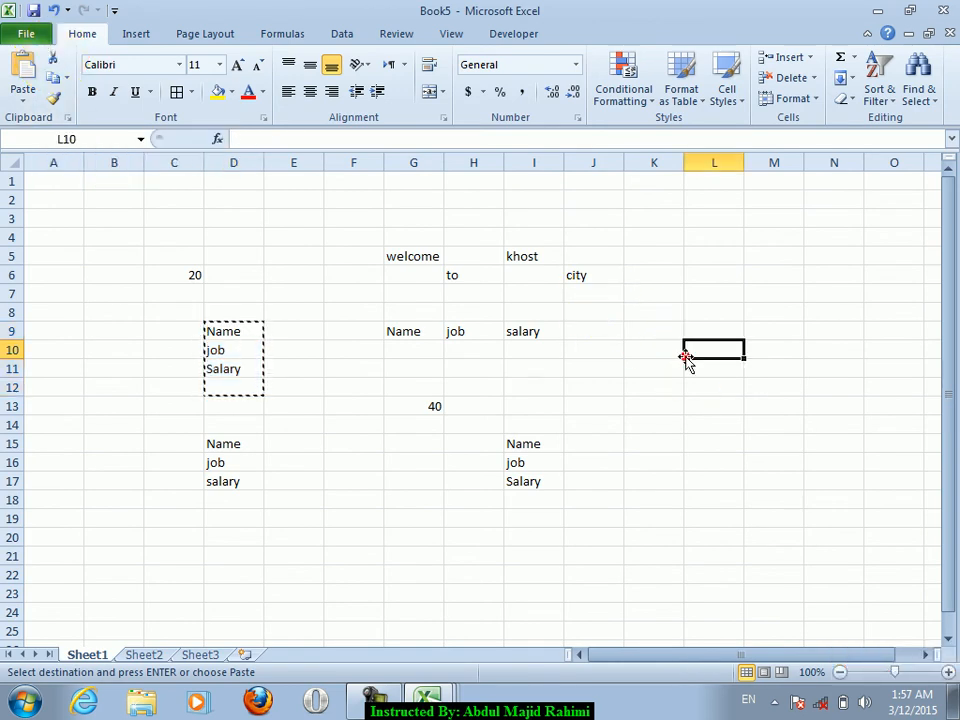
left_click(24, 68)
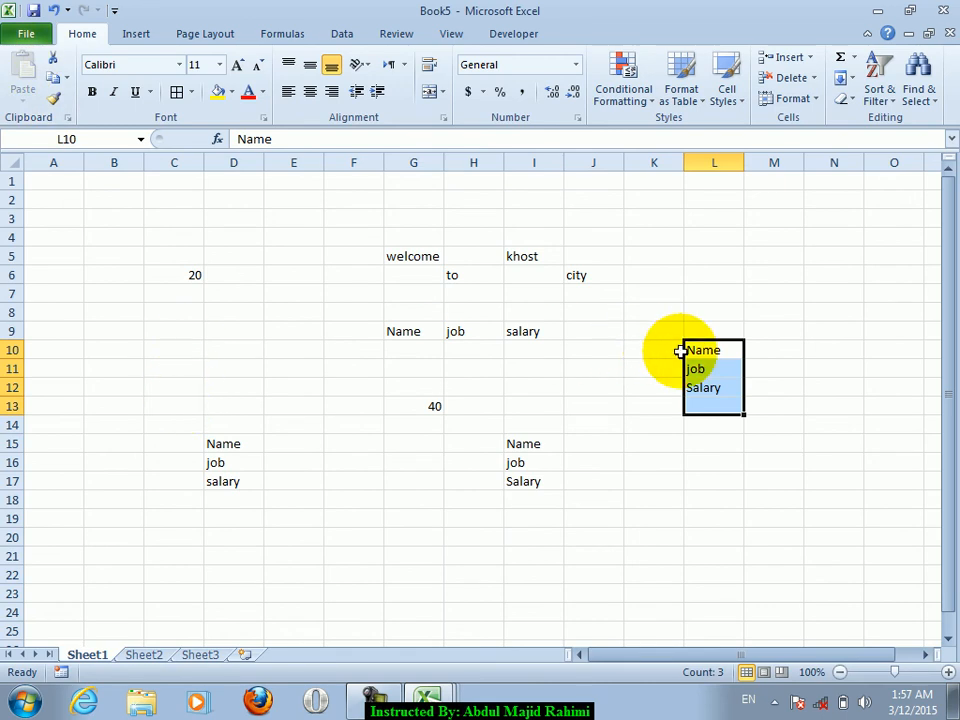
key("ctrl+z")
Copy D9:D12 and paste it at L9 as ordinary cells.
left_click_drag(225, 329, 238, 390)
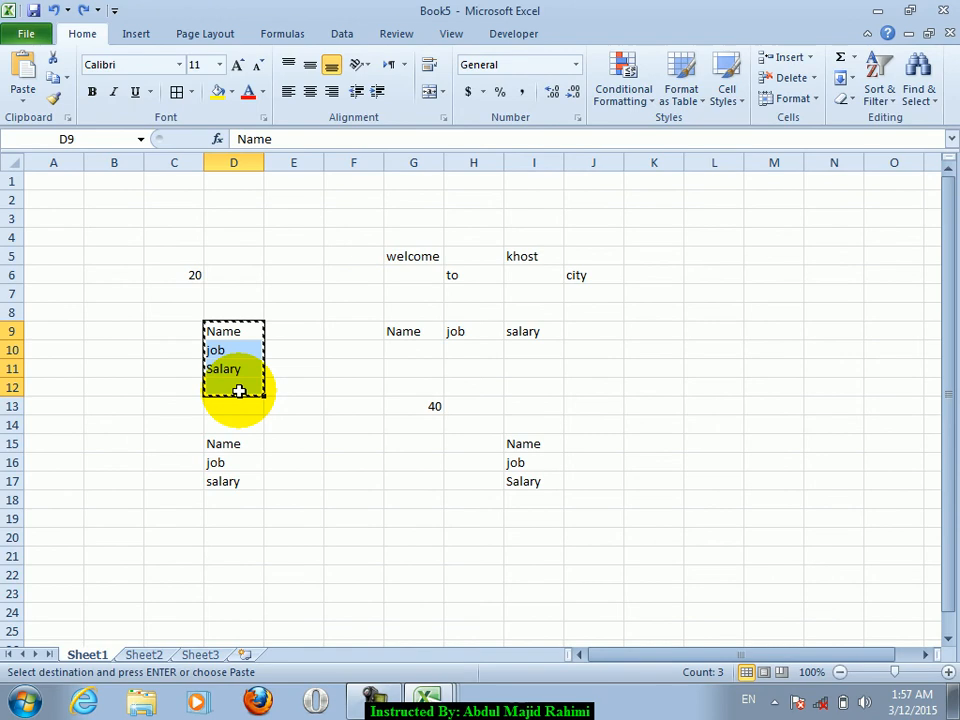
left_click(56, 77)
left_click(714, 331)
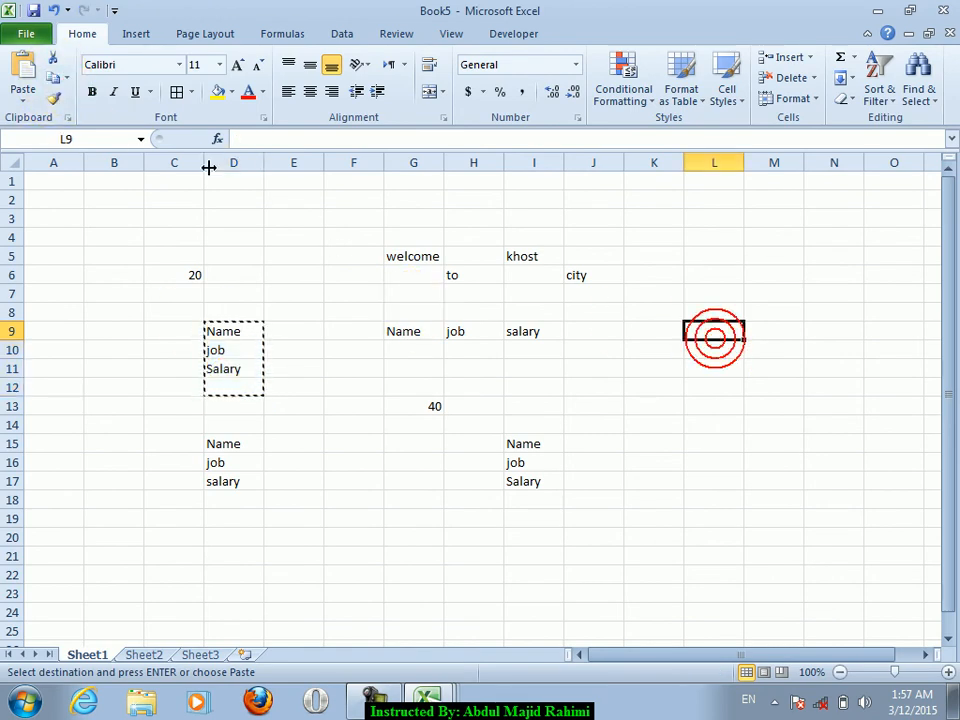
left_click(12, 72)
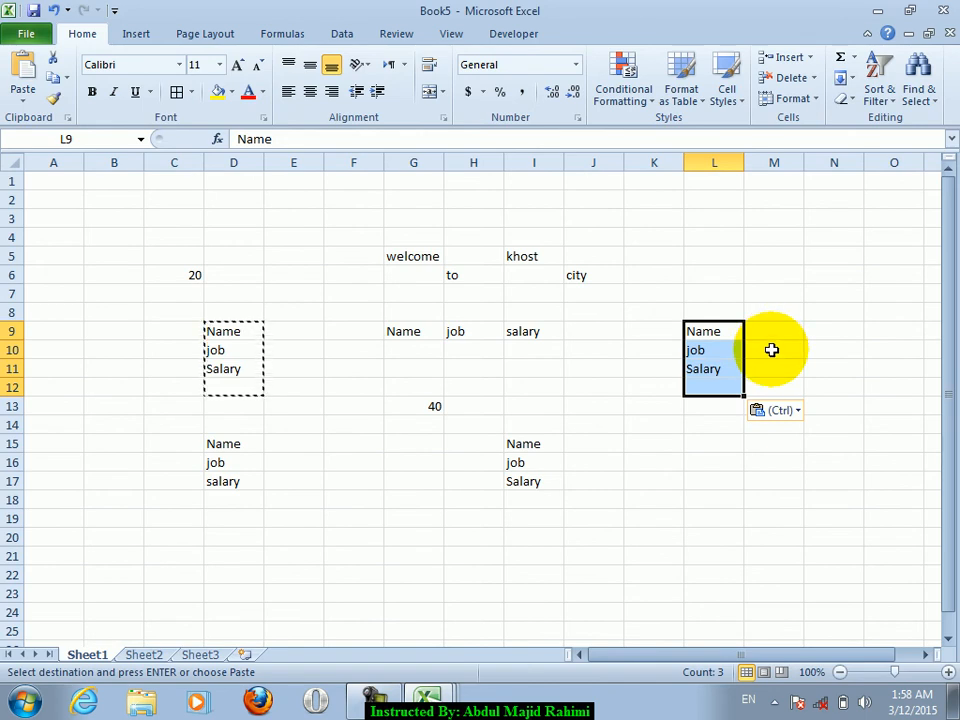
Copy D9:D12 as a picture, as shown on screen in Picture format, and paste it at K11.
left_click_drag(246, 330, 246, 390)
left_click(66, 77)
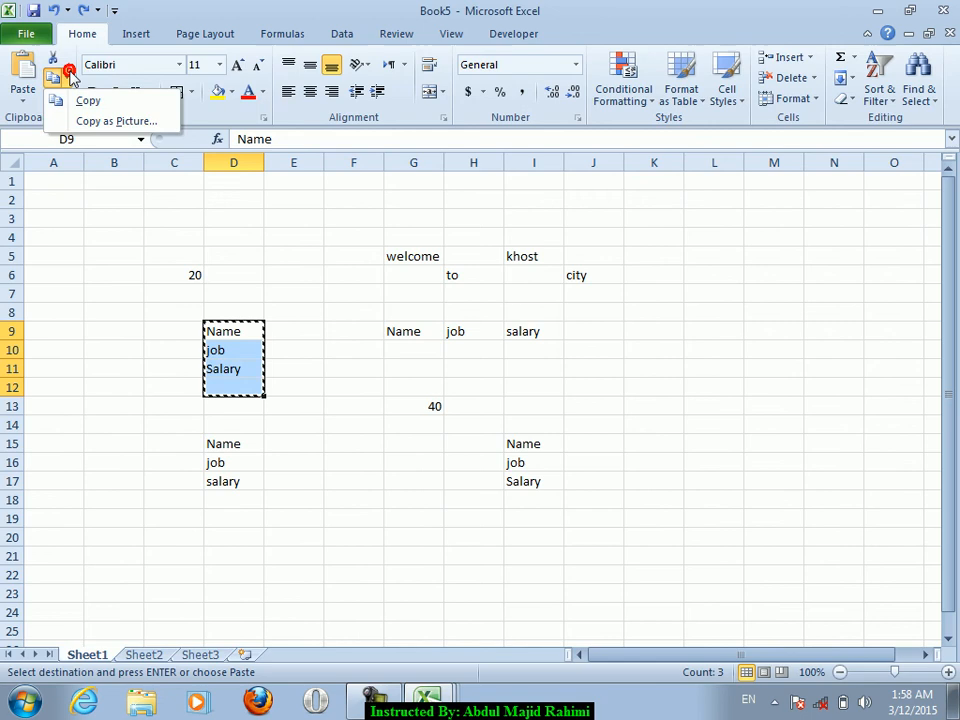
left_click(133, 121)
left_click_drag(374, 128, 160, 102)
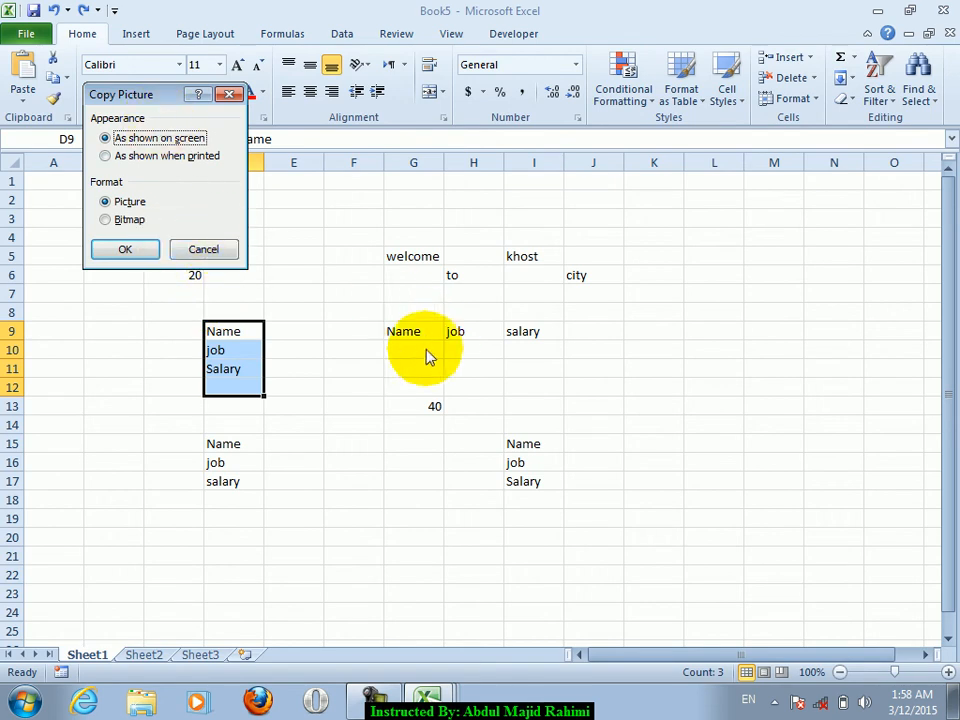
left_click(128, 248)
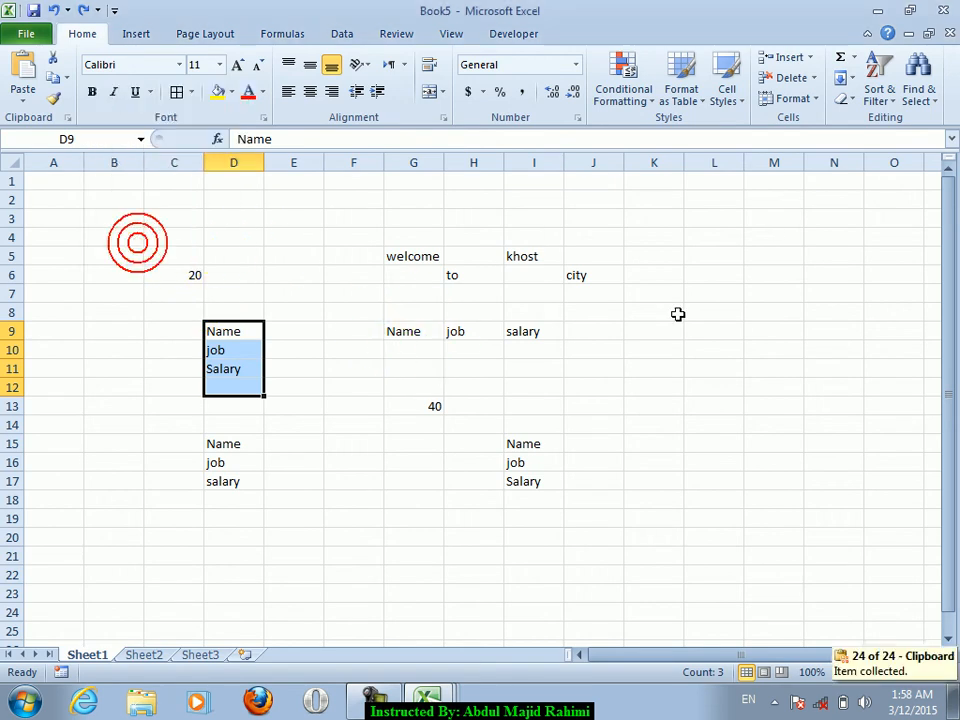
left_click(675, 369)
left_click(23, 66)
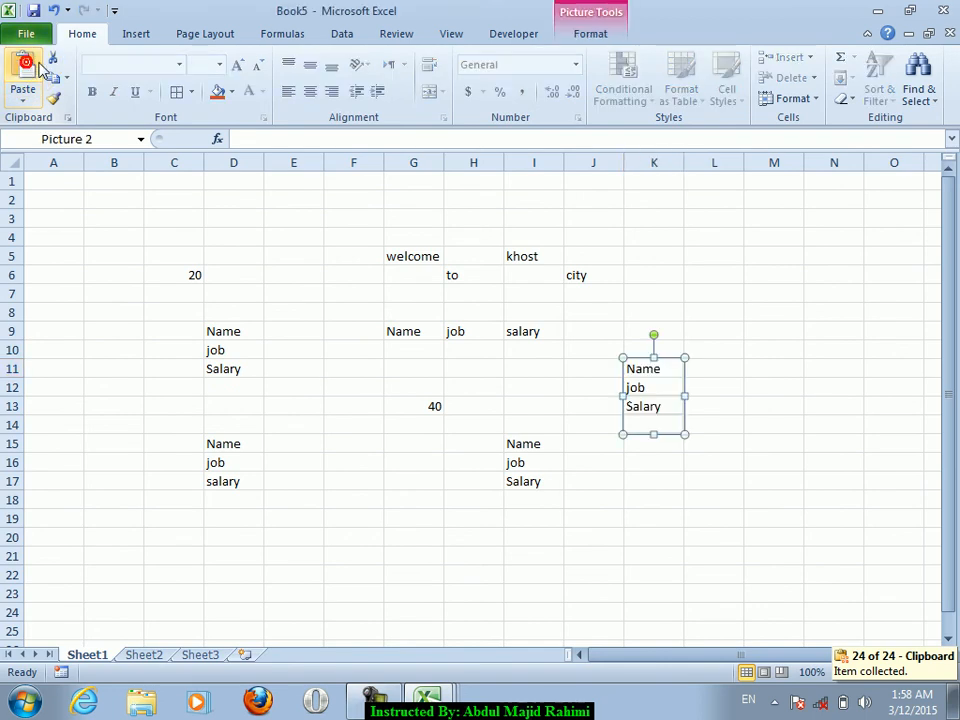
left_click_drag(677, 394, 677, 408)
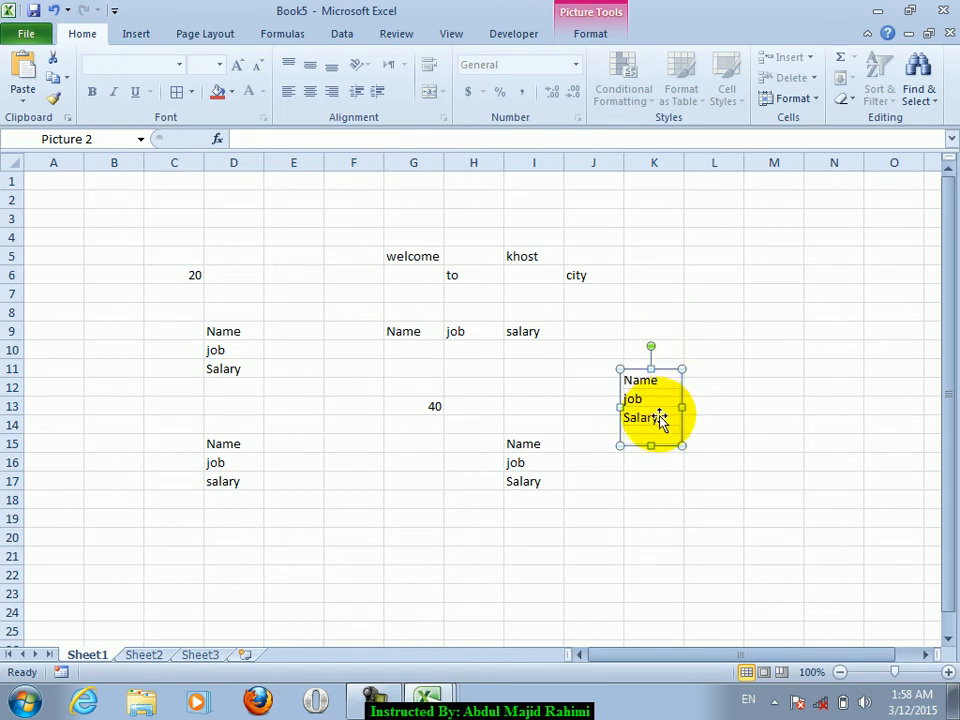
Move the pasted picture slightly up in column K while the gridlines are temporarily hidden.
left_click(442, 32)
left_click(237, 93)
mouse_move(677, 400)
left_mouse_down()
mouse_move(671, 379)
mouse_move(670, 392)
left_mouse_up()
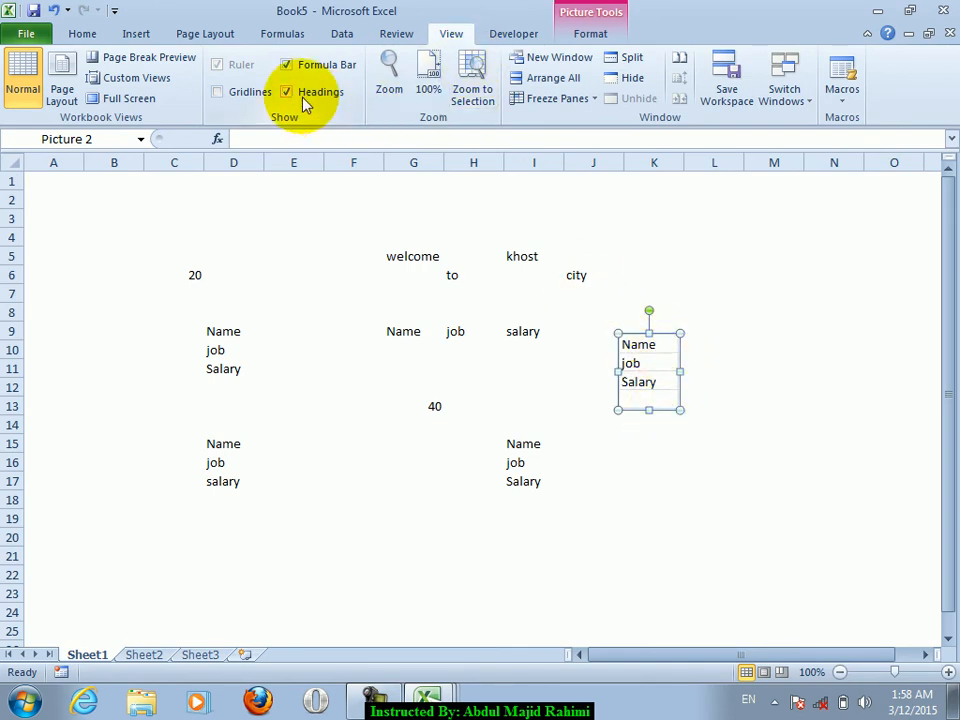
left_click(262, 92)
Copy D9:D12 as a picture with the As shown on screen appearance and paste it at F18.
left_click_drag(225, 331, 229, 388)
left_click(82, 33)
left_click(69, 77)
left_click(92, 121)
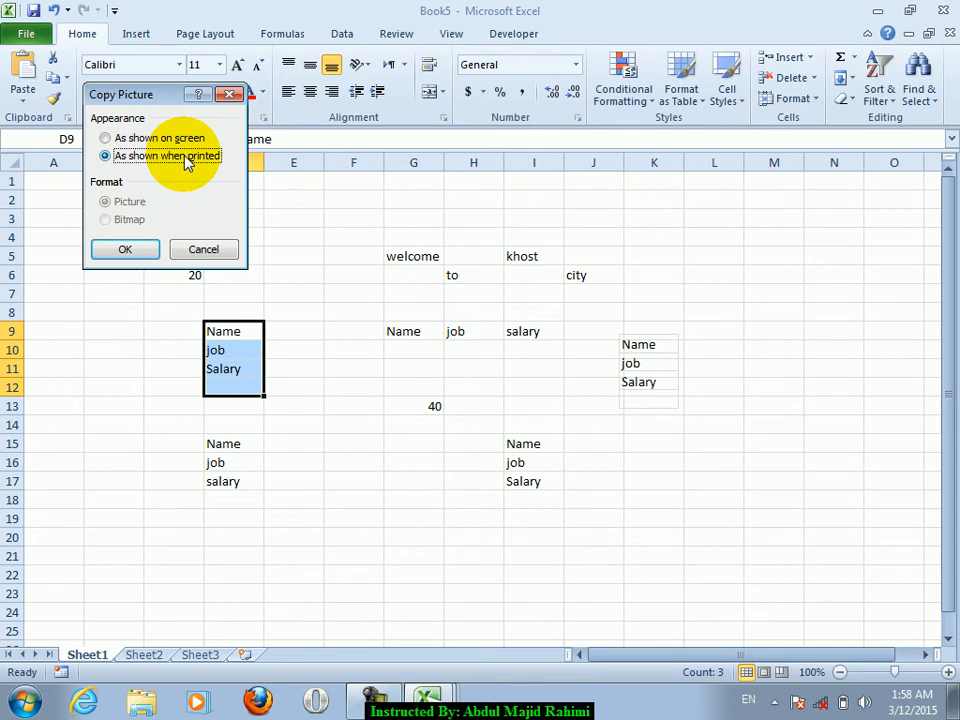
left_click(146, 138)
left_click(144, 253)
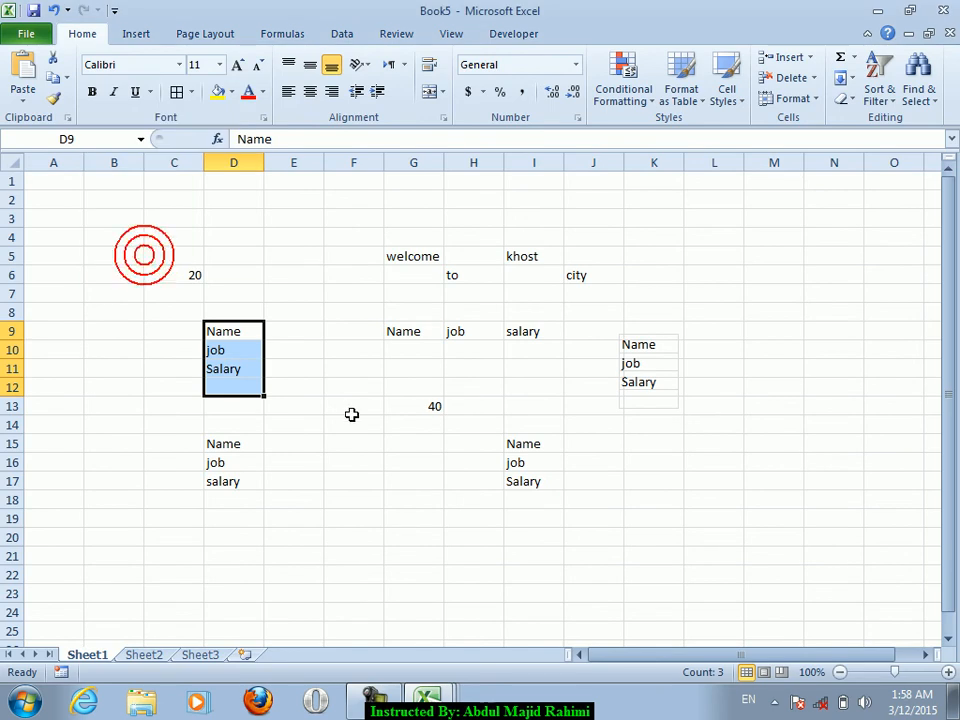
left_click(351, 501)
left_click(26, 66)
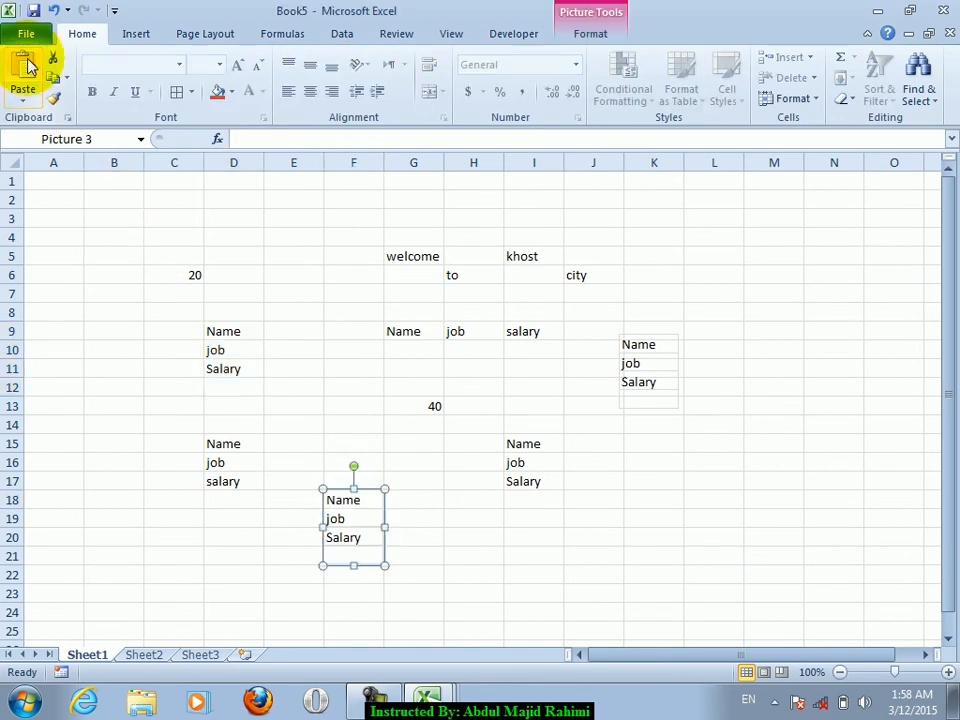
left_click(606, 501)
Copy D9:D11 as a picture with the As shown when printed appearance and paste it at H19.
left_click_drag(222, 331, 234, 369)
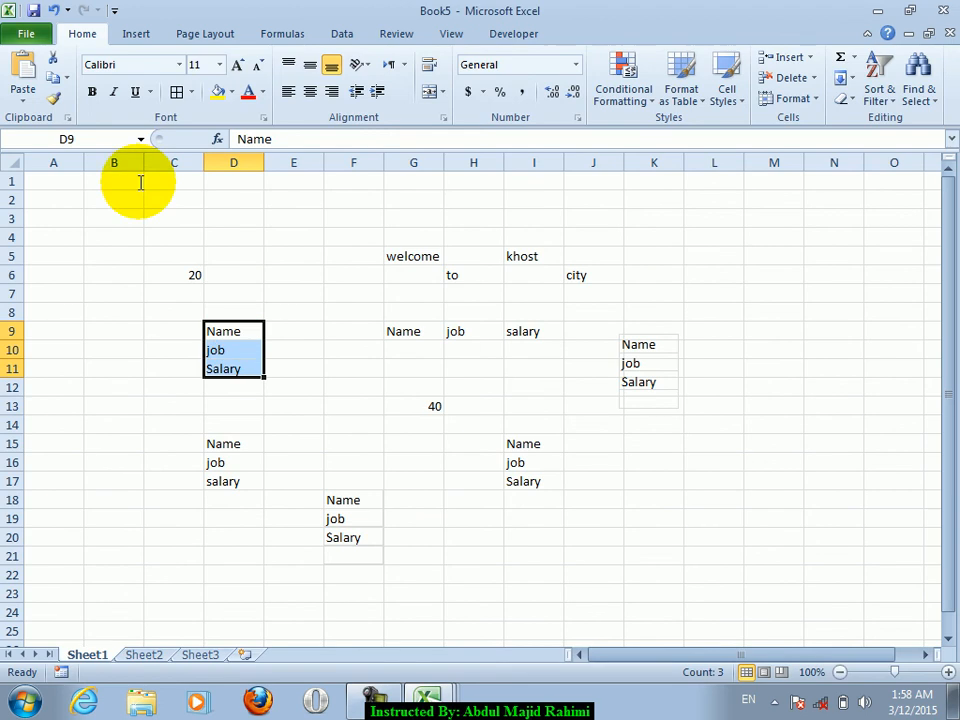
left_click(66, 78)
left_click(105, 122)
left_click(150, 155)
left_click(135, 244)
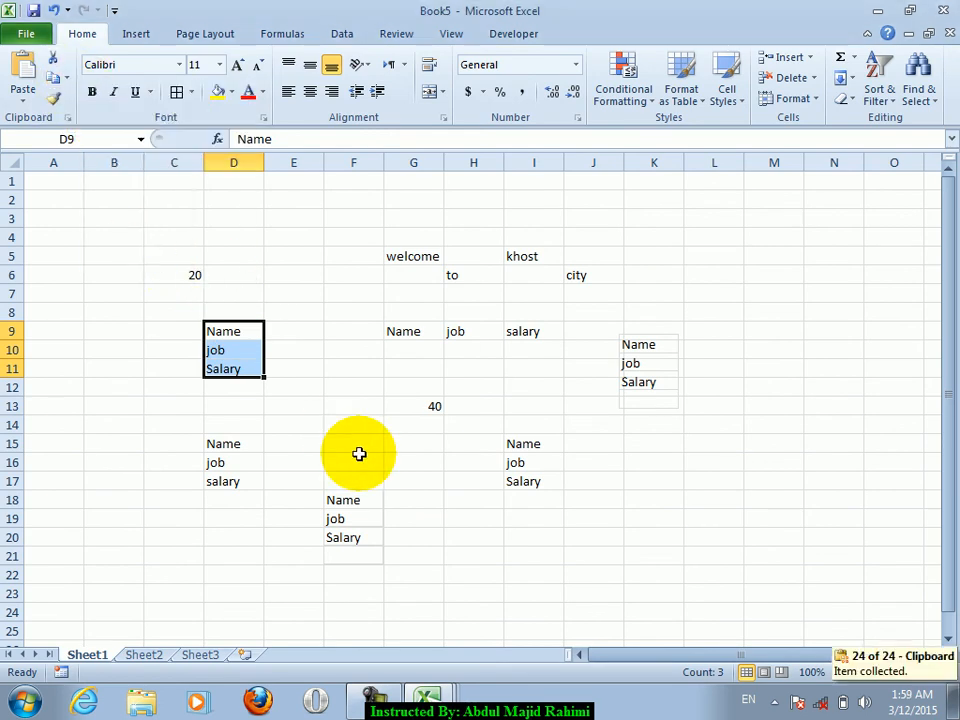
left_click(460, 521)
left_click(25, 75)
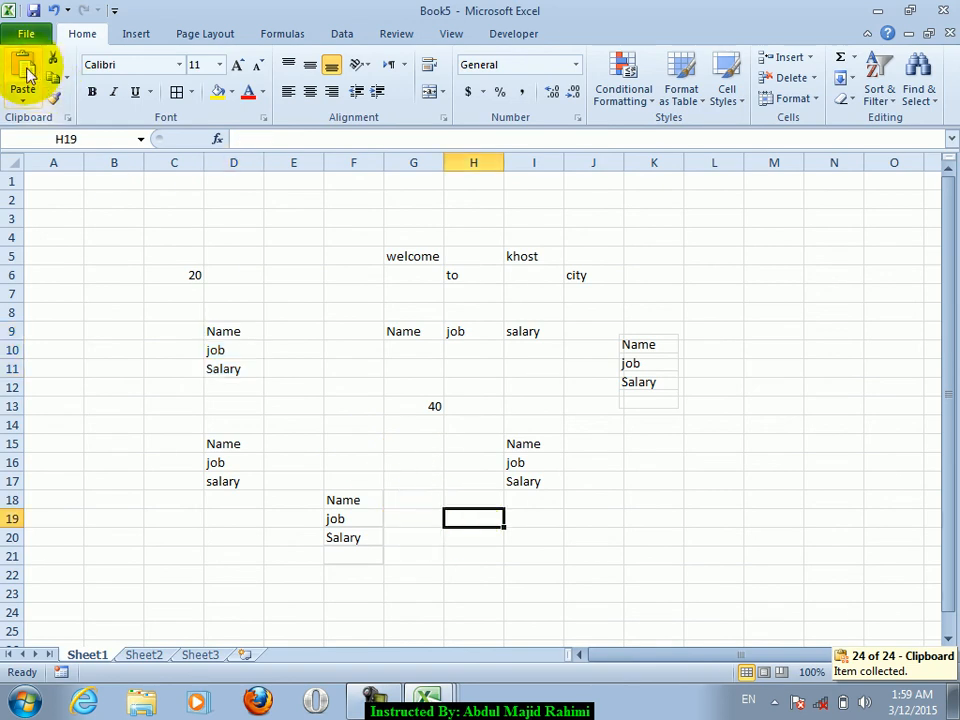
left_click(336, 506)
left_click(474, 543)
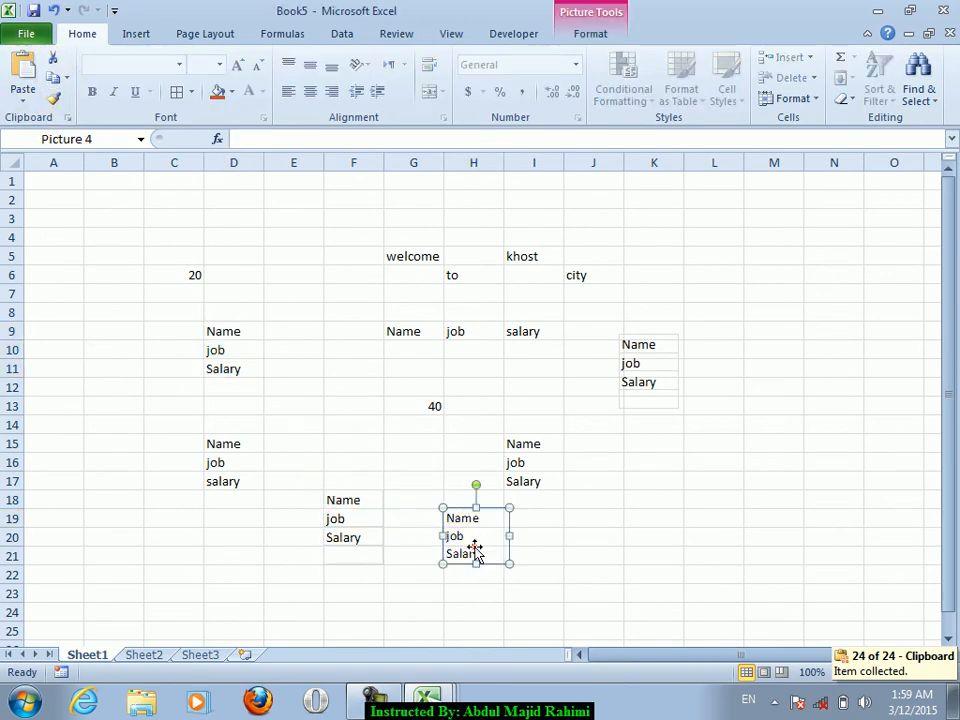
Hide the gridlines and stack the on-screen and as-printed pictures in columns E and F, with the on-screen one above.
left_click(452, 30)
left_click(244, 90)
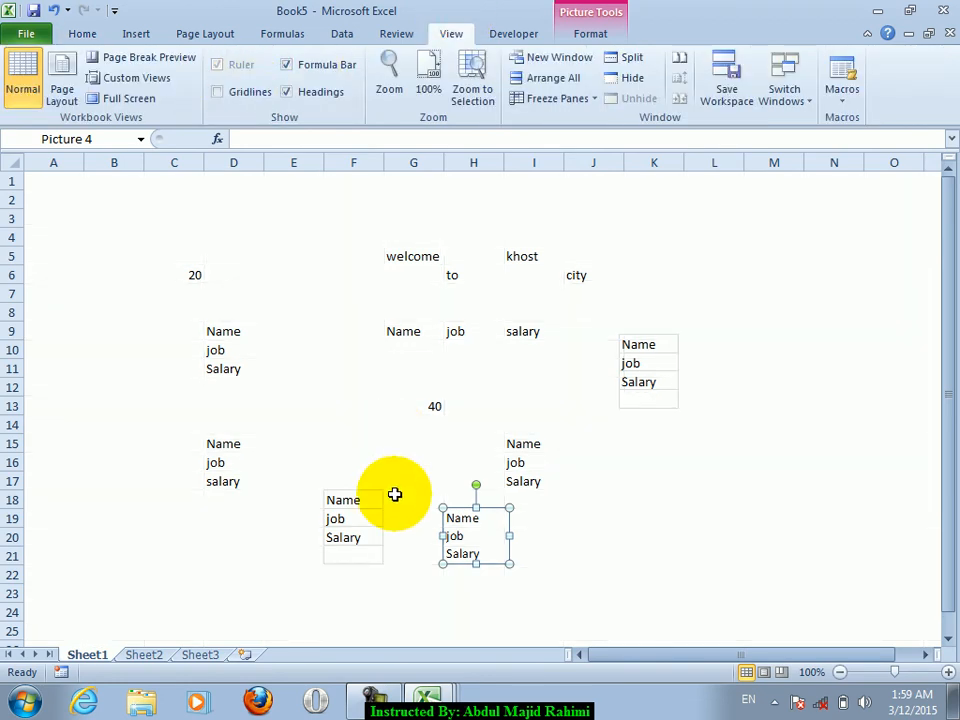
left_click_drag(356, 553, 356, 499)
left_click(461, 551)
left_click_drag(461, 551, 428, 505)
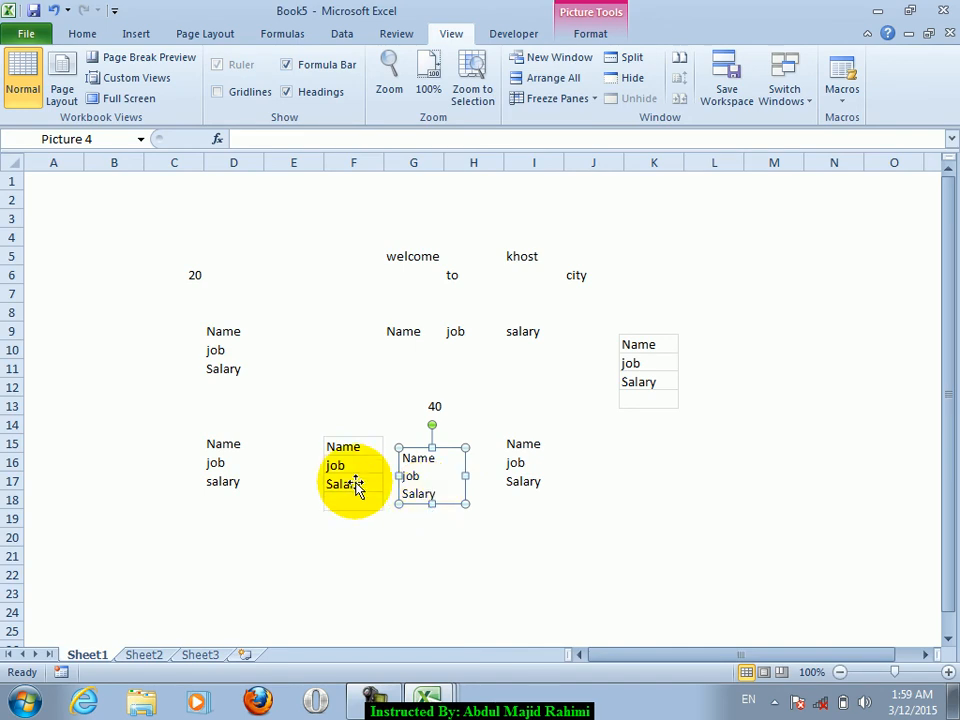
left_click_drag(354, 487, 336, 403)
left_click(450, 484)
left_click_drag(450, 484, 355, 496)
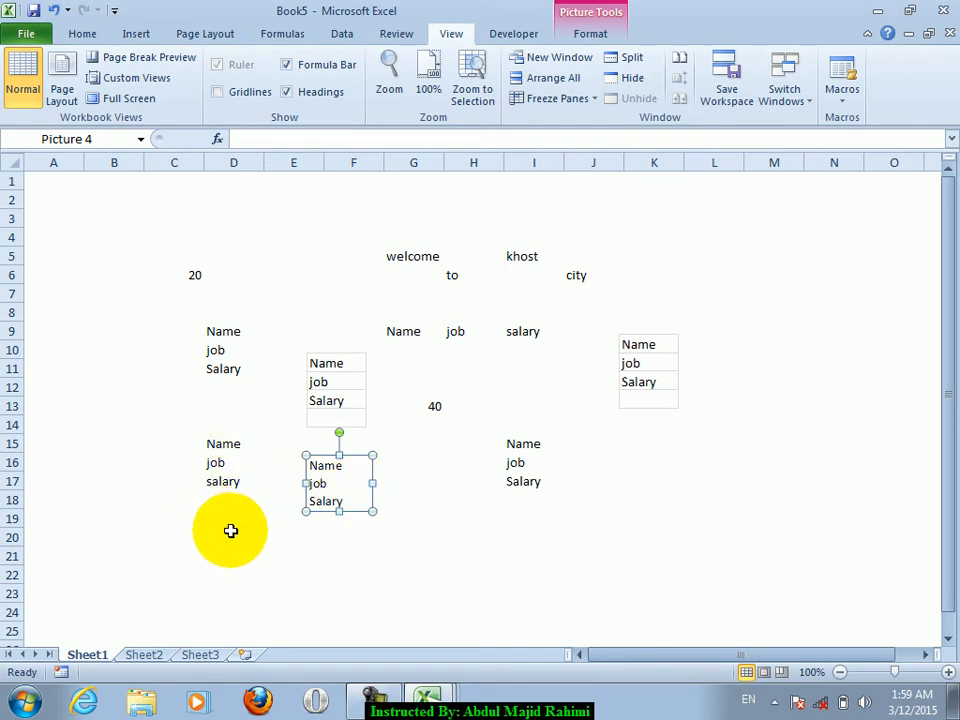
left_click(180, 287)
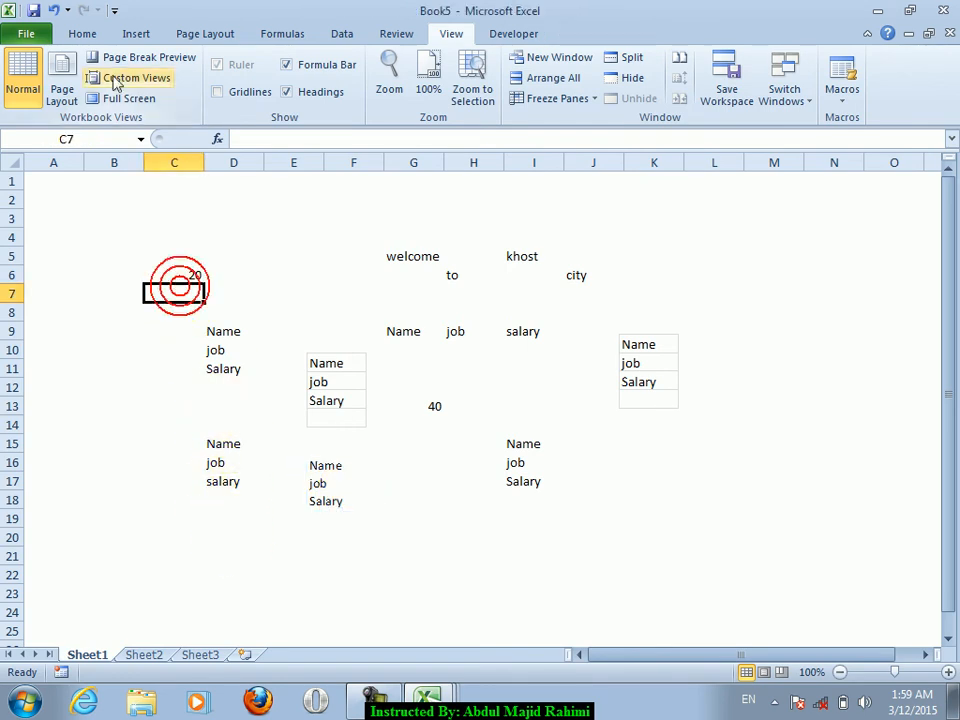
Show the worksheet gridlines again.
left_click(100, 34)
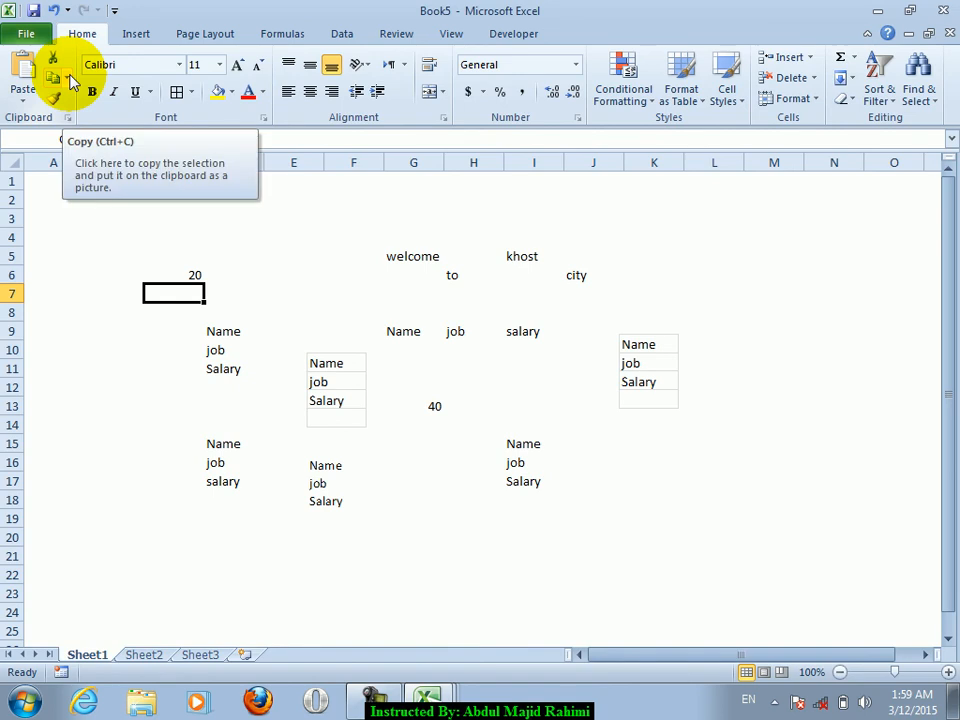
left_click(452, 34)
left_click(225, 90)
left_click(67, 37)
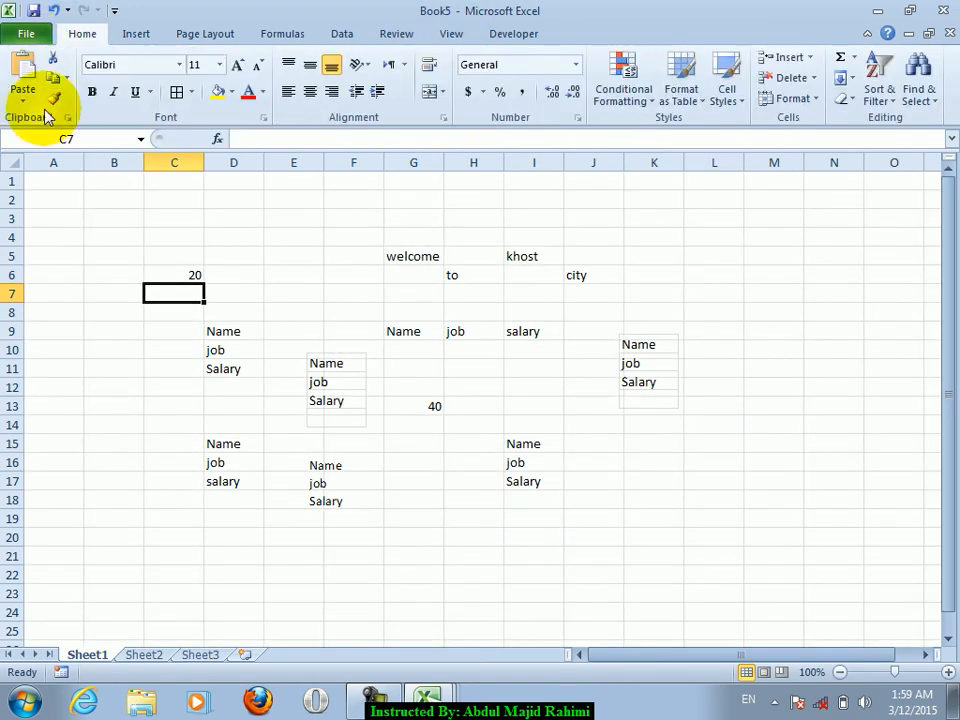
Toggle the gridlines off and on several times to compare the picture copies with the worksheet cells, leaving them shown.
left_click(289, 216)
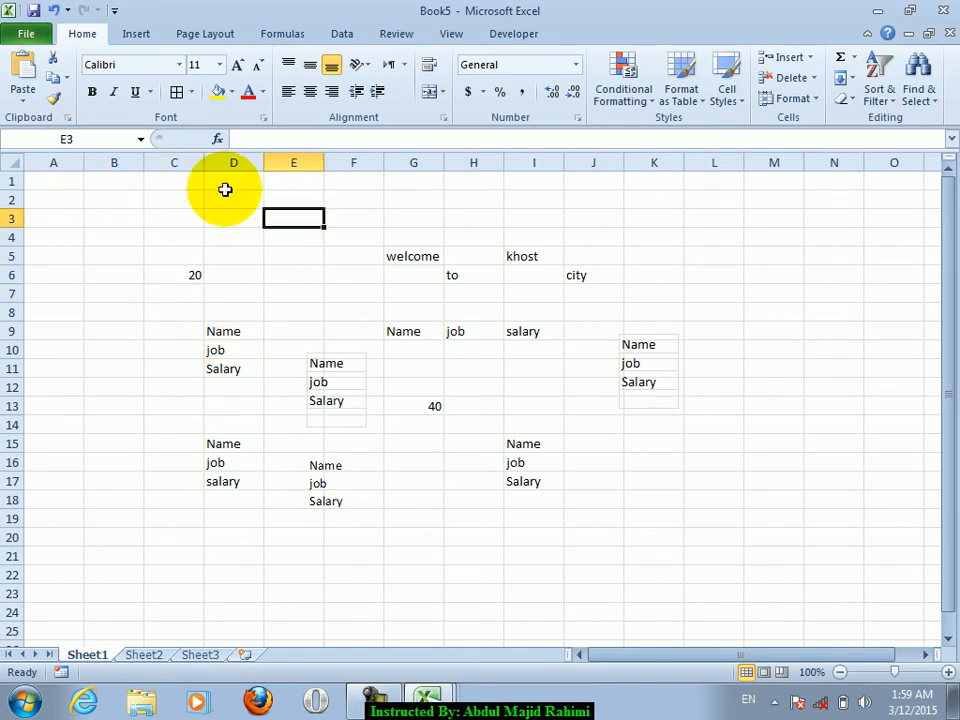
left_click(195, 212)
left_click(428, 35)
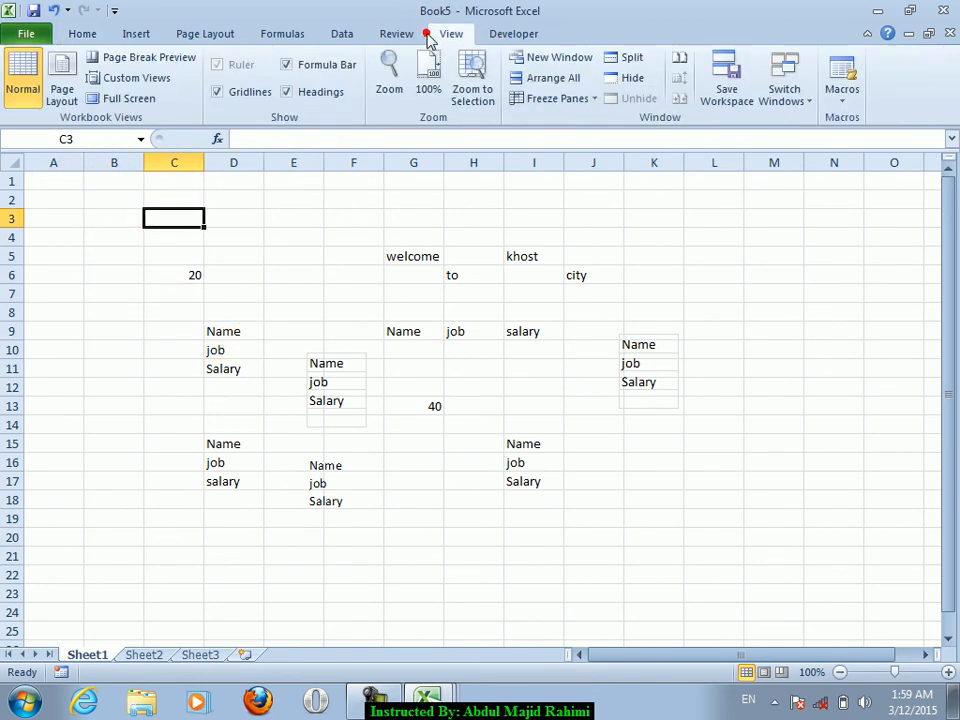
left_click(237, 94)
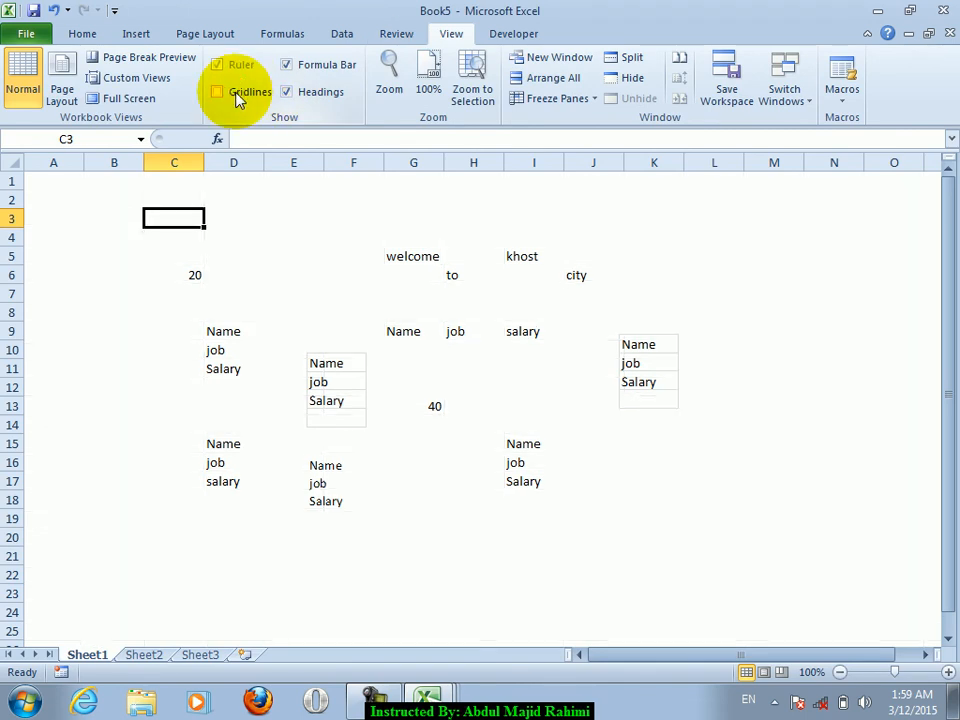
double_click(253, 92)
left_click(253, 92)
left_click(253, 92)
left_click(253, 92)
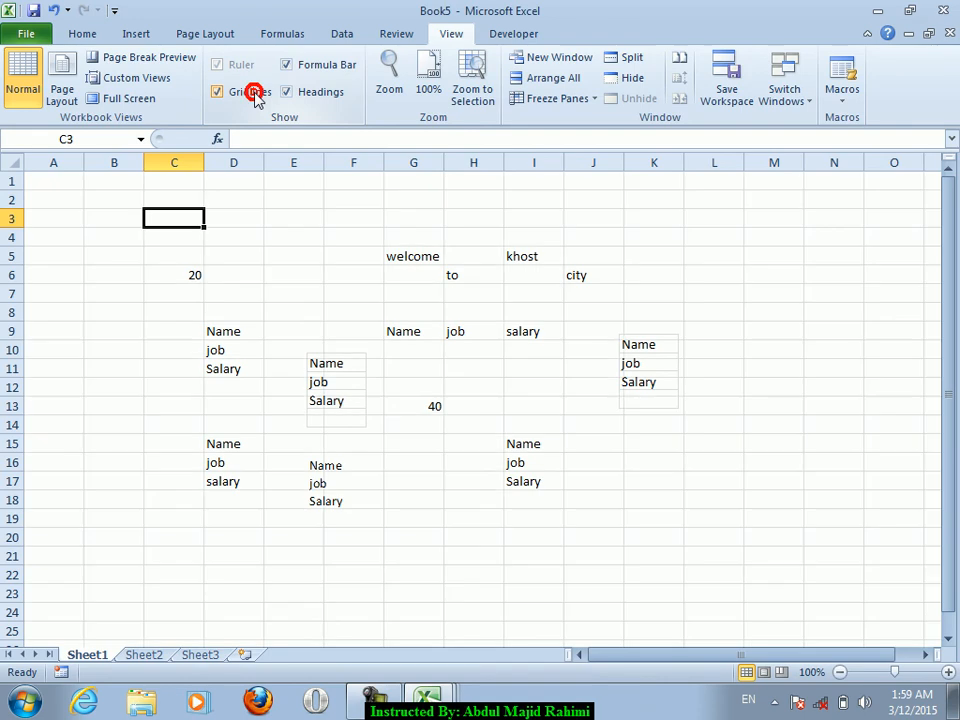
Fill the whole range A2:C8 with one sample first name in a single entry.
left_click_drag(54, 194, 144, 311)
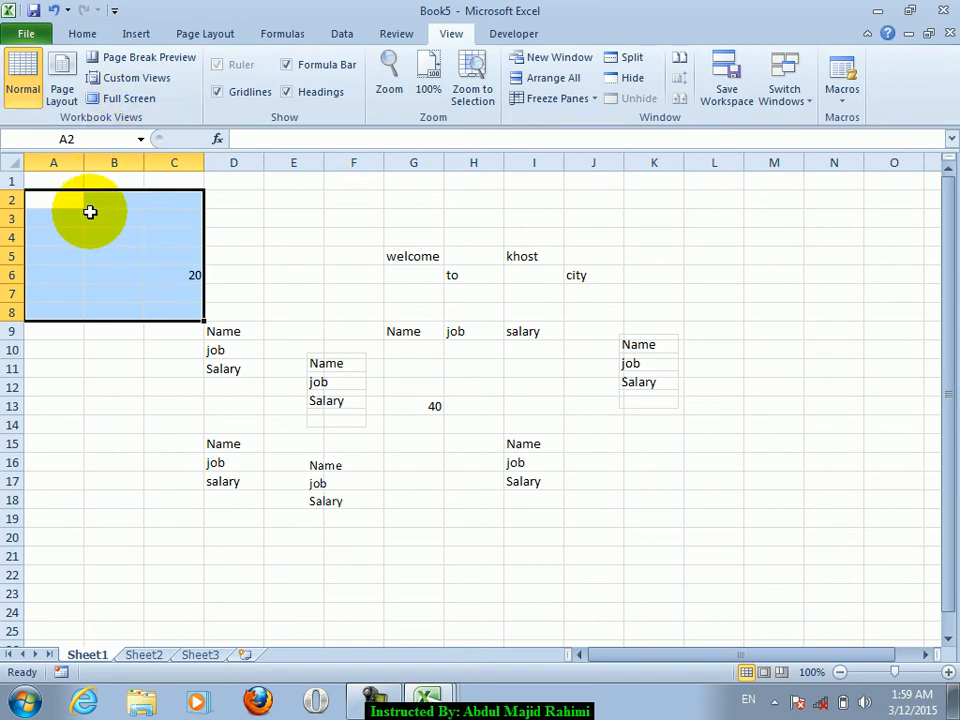
type("omer")
key("ctrl+Return")
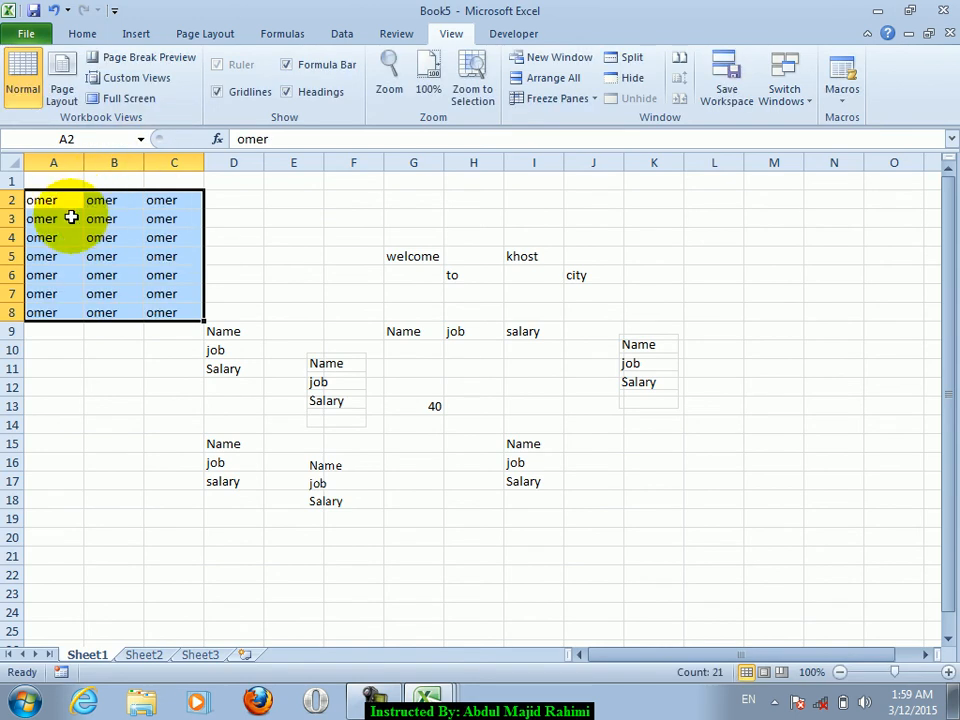
Format the entry in A4 as red, bold, italic and underlined.
left_click(45, 235)
left_click(80, 35)
left_click(247, 92)
left_click(93, 92)
left_click(113, 92)
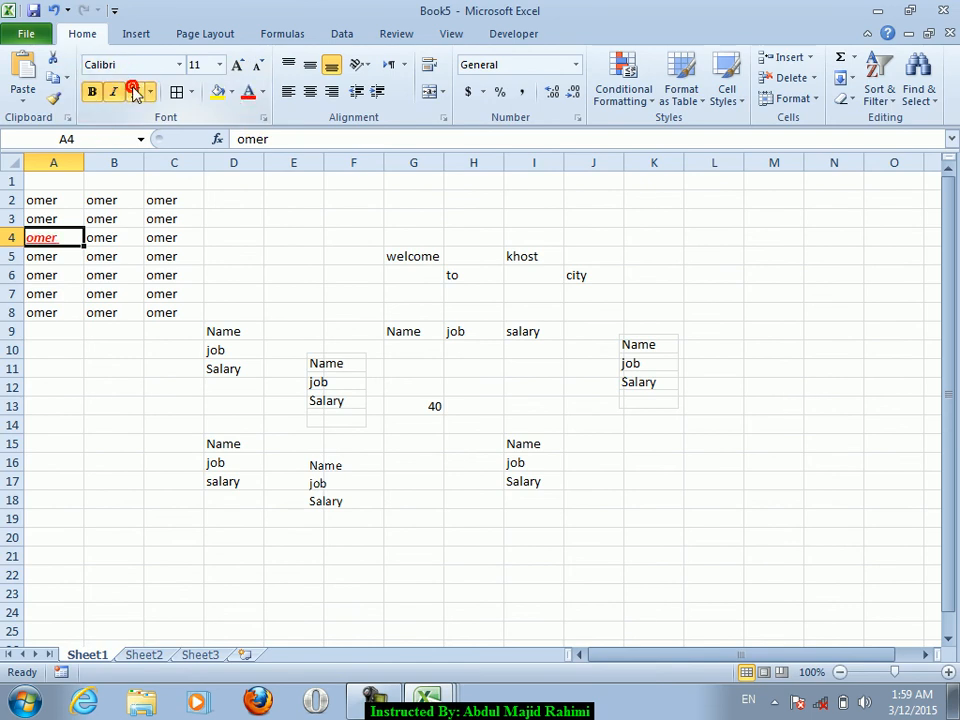
Copy the red, bold, italic, underlined format of A4 onto D9:D11 with Format Painter.
left_click(332, 378)
left_click(265, 362)
left_click(229, 334)
left_click(56, 238)
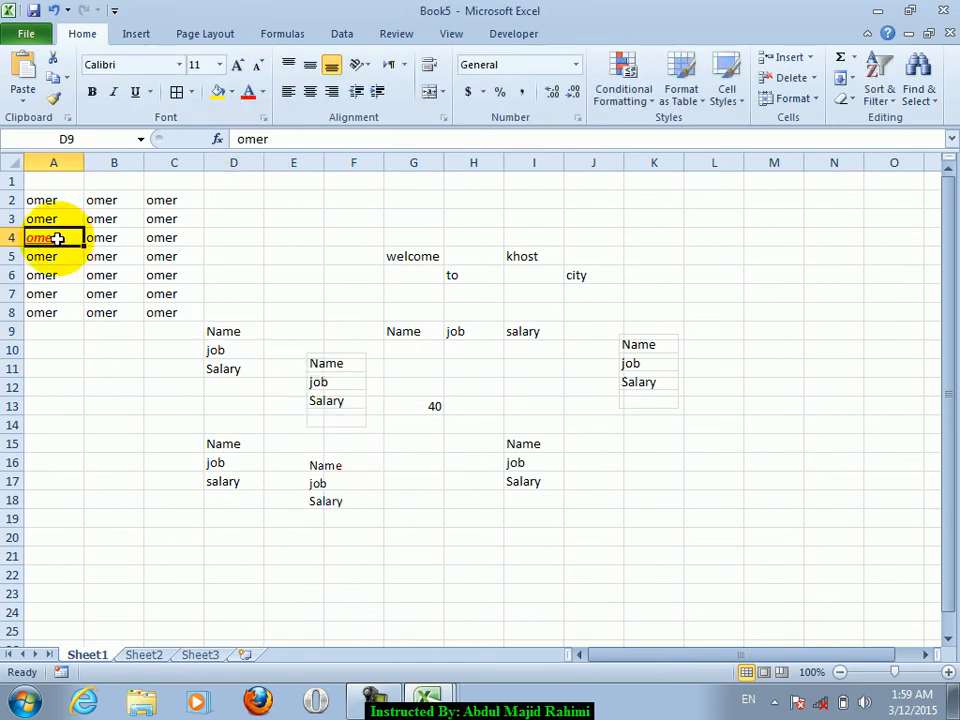
left_click(56, 100)
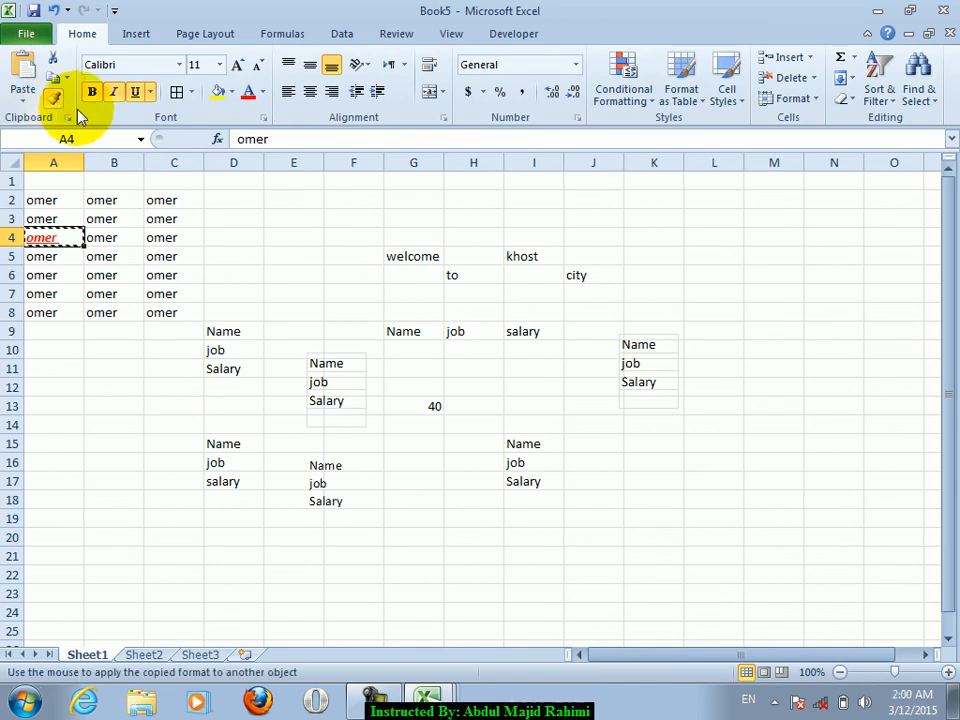
left_click_drag(221, 330, 214, 372)
Paint the format of D10 onto the range B4:C8 with Format Painter.
left_click(216, 351)
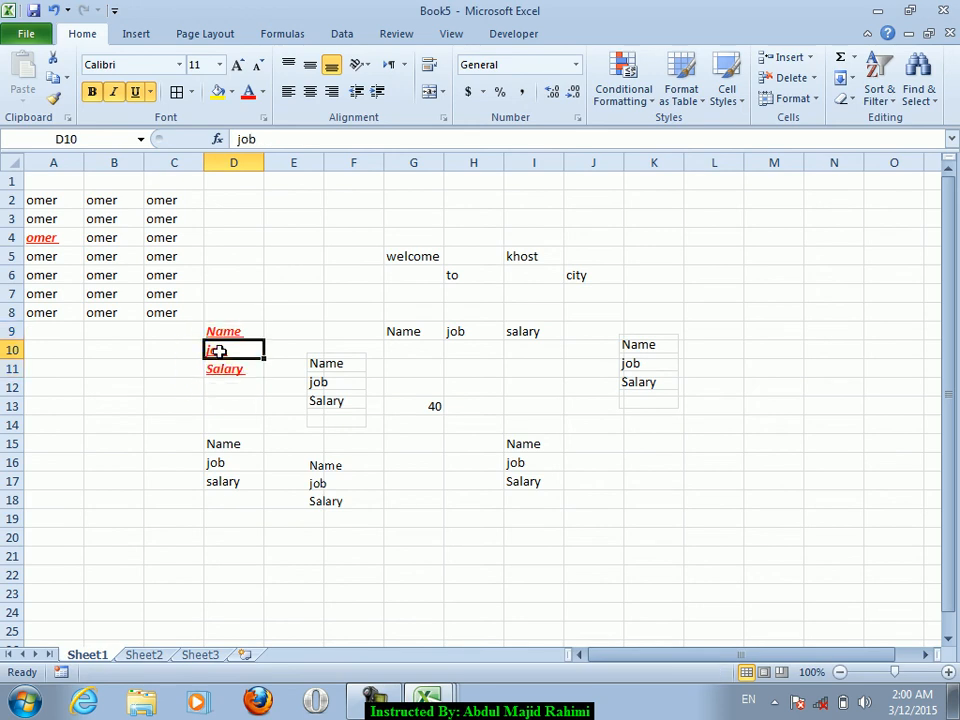
left_click(56, 100)
mouse_move(128, 238)
left_mouse_down()
mouse_move(124, 311)
mouse_move(160, 312)
left_mouse_up()
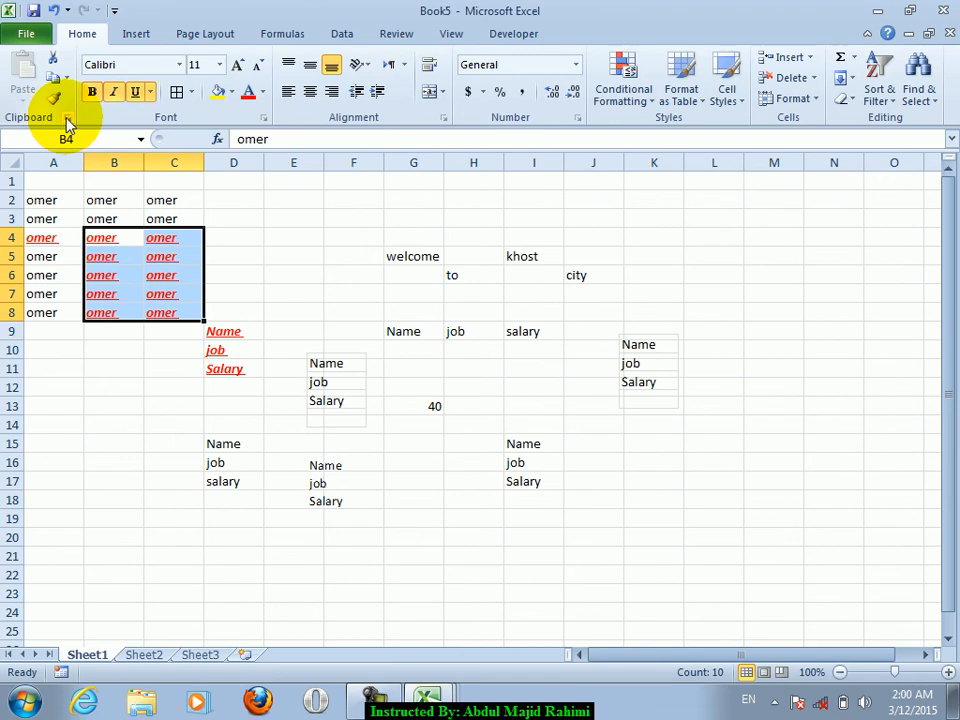
Clear the contents of all cells in the worksheet.
left_click(471, 327)
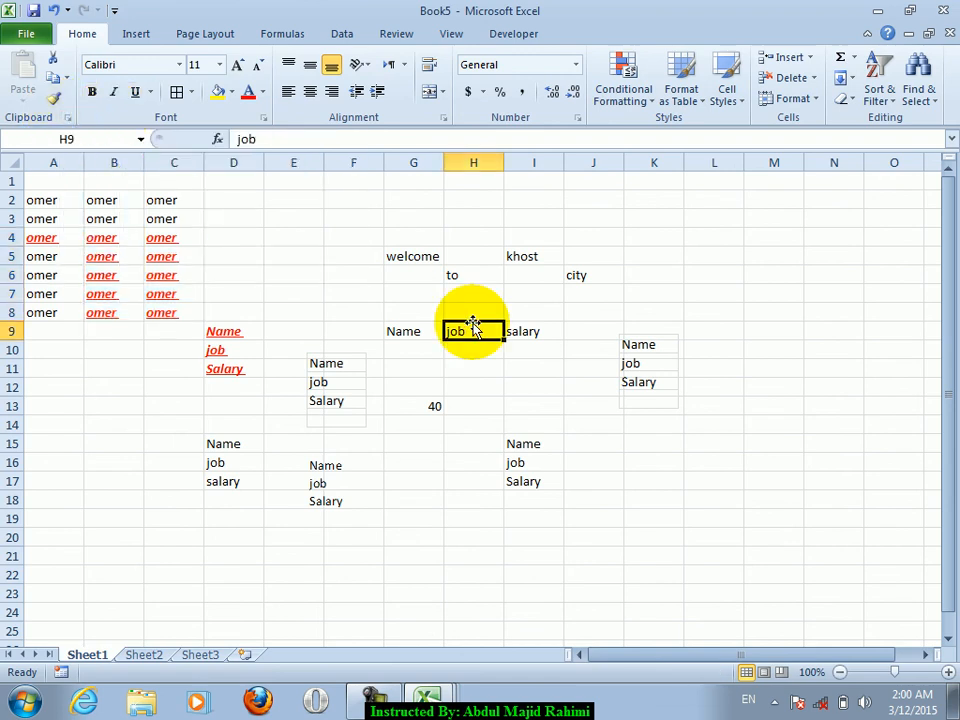
key("ctrl+a")
left_click(453, 298)
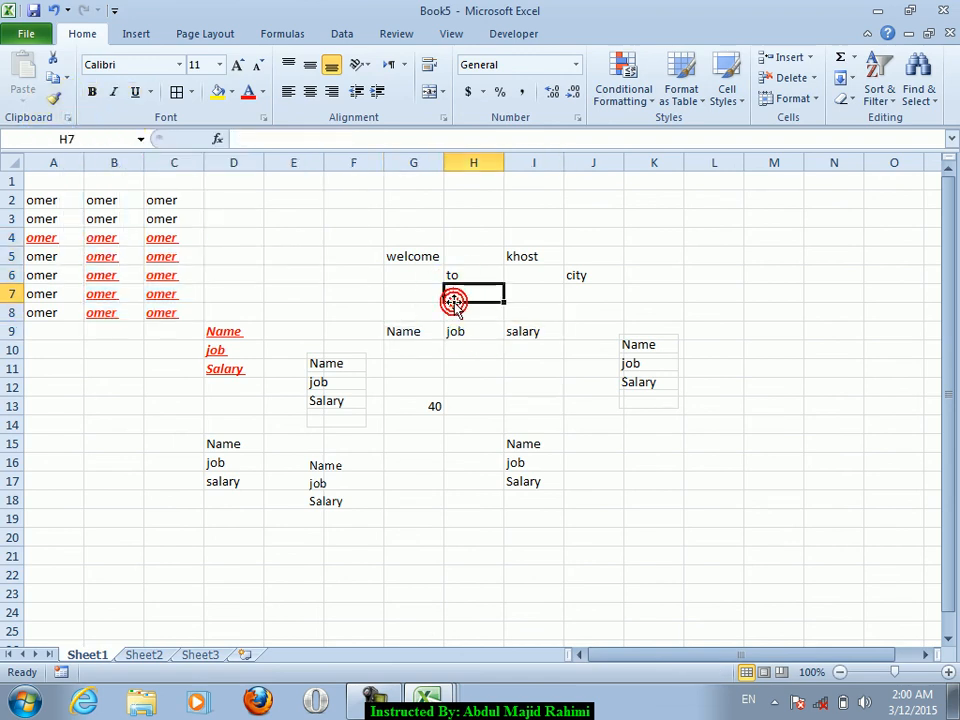
key("ctrl+a")
key("Delete")
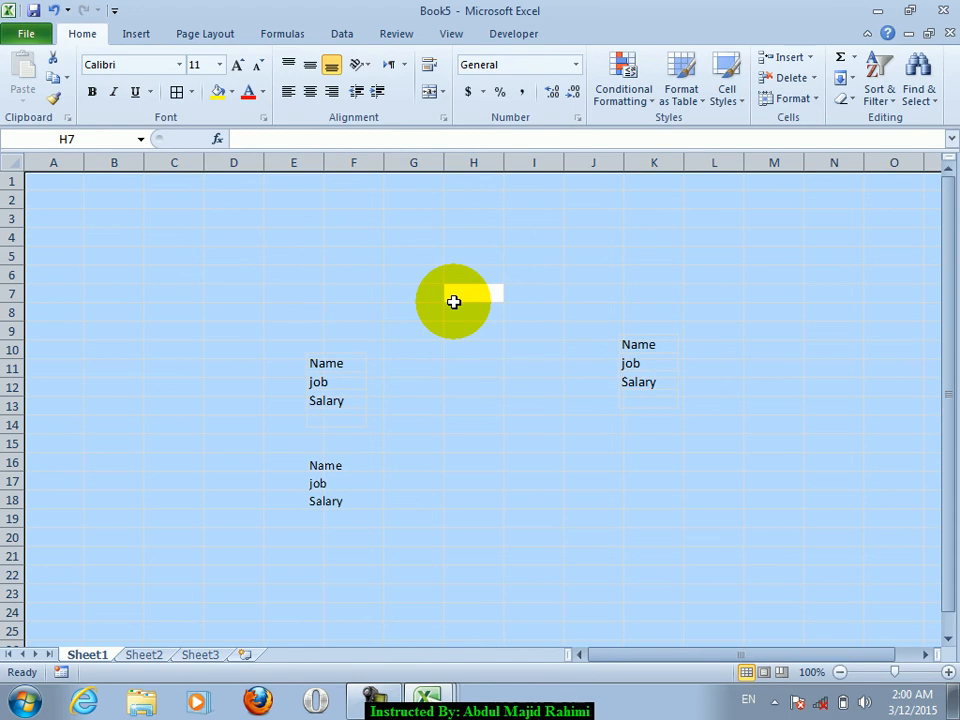
Delete the three picture copies remaining on the sheet.
left_click(321, 386)
key("Delete")
left_click(598, 349)
left_click(641, 360)
key("Delete")
left_click(343, 474)
key("Delete")
left_click(543, 311)
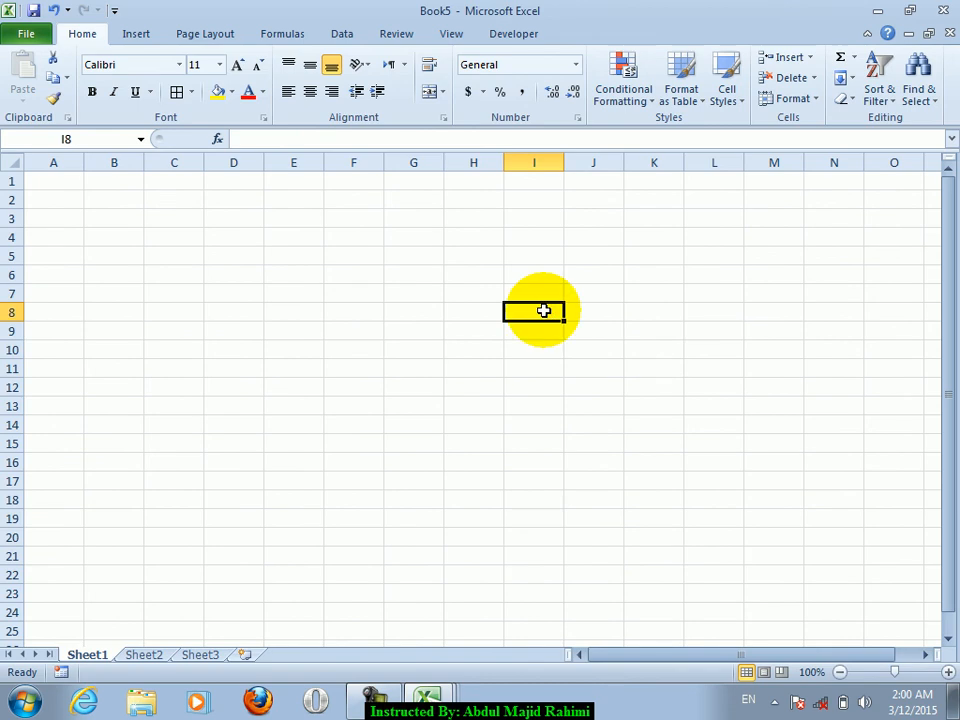
Open the Office Clipboard, look through the collected items, clear them all and close the pane.
key("ctrl+a")
left_click(255, 291)
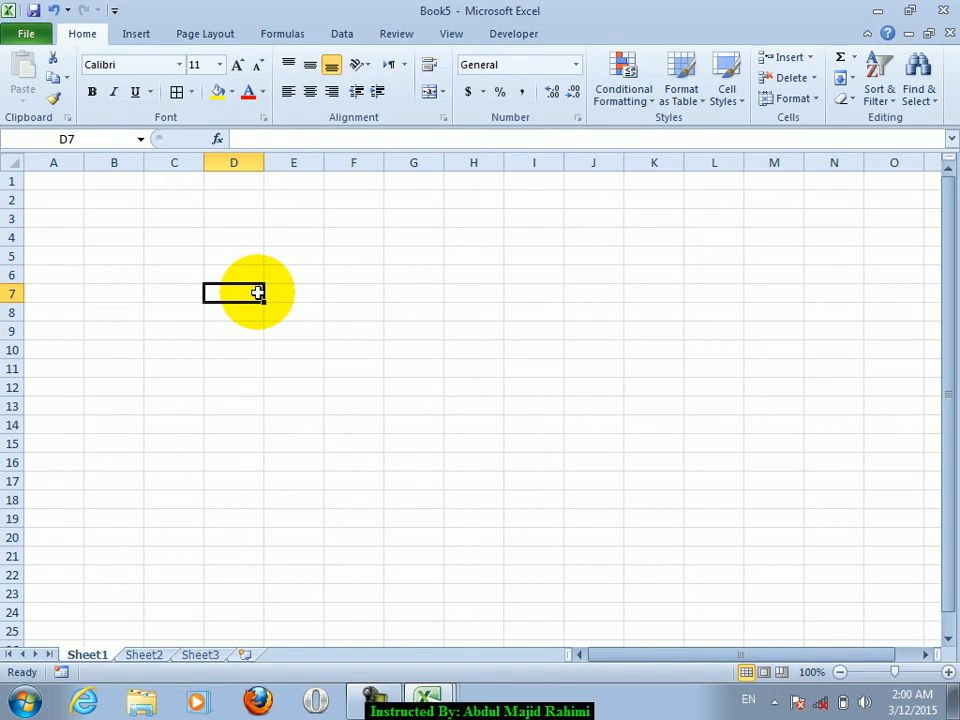
left_click_drag(154, 212, 364, 356)
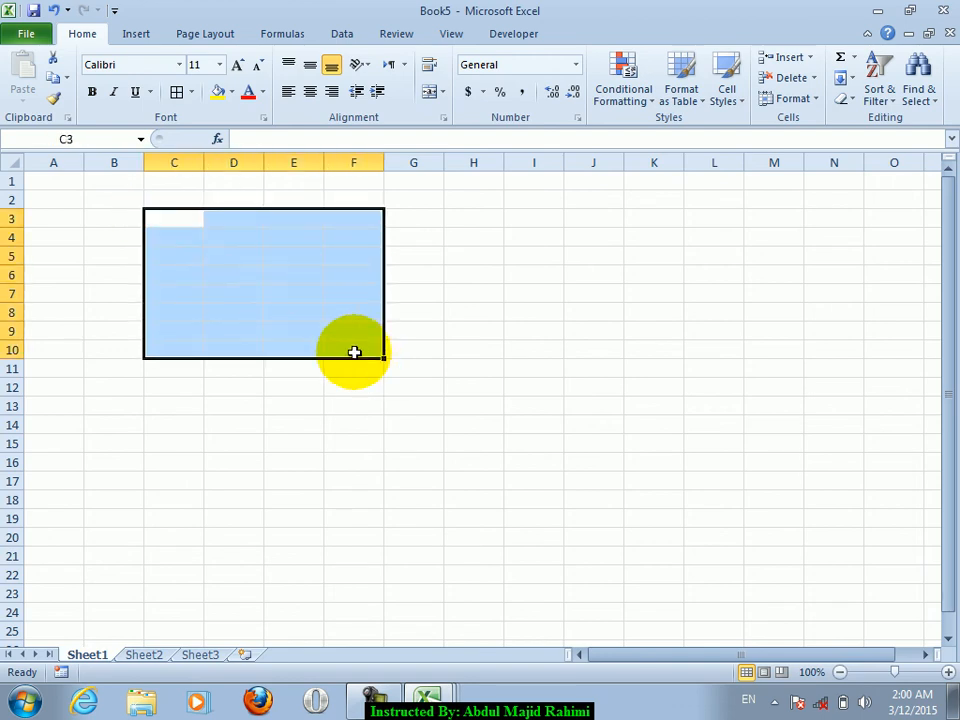
left_click(67, 117)
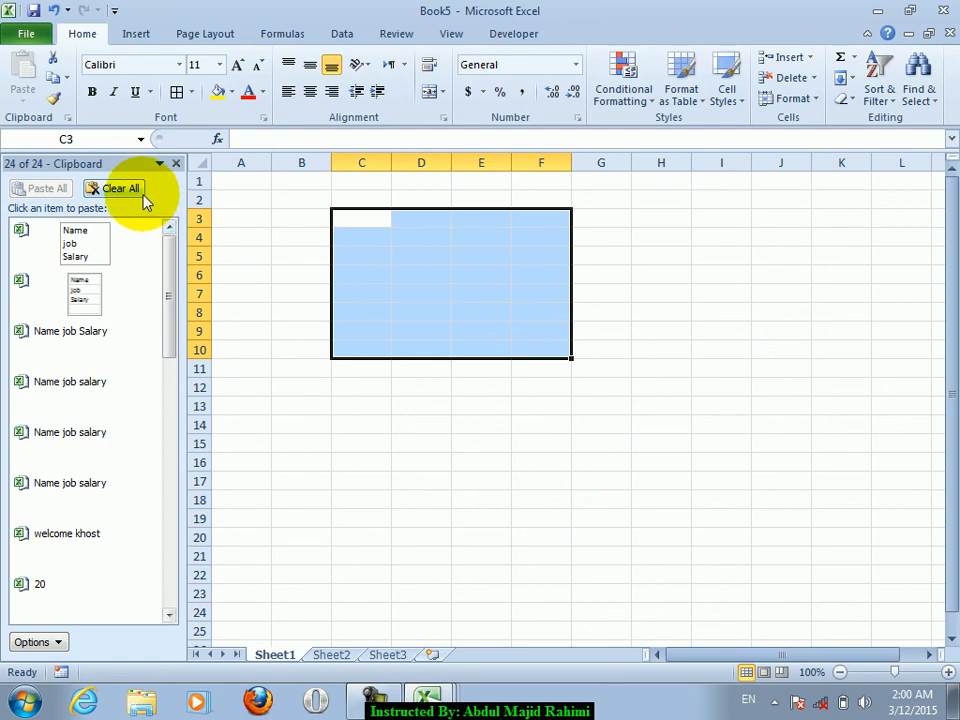
mouse_move(171, 274)
left_mouse_down()
mouse_move(176, 531)
mouse_move(171, 279)
left_mouse_up()
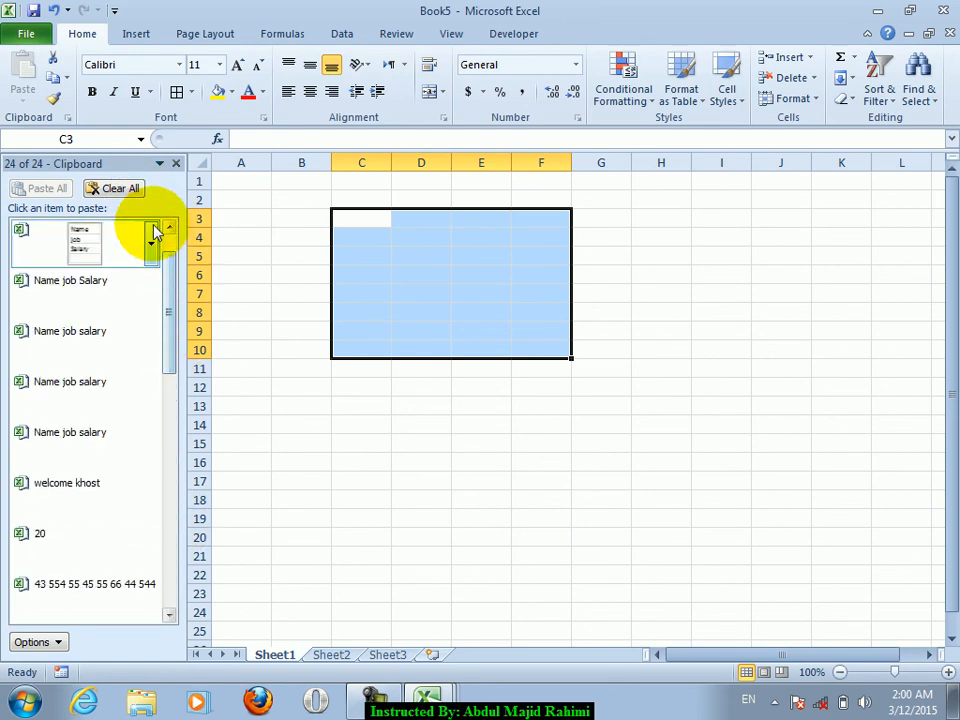
left_click(135, 193)
left_click(431, 349)
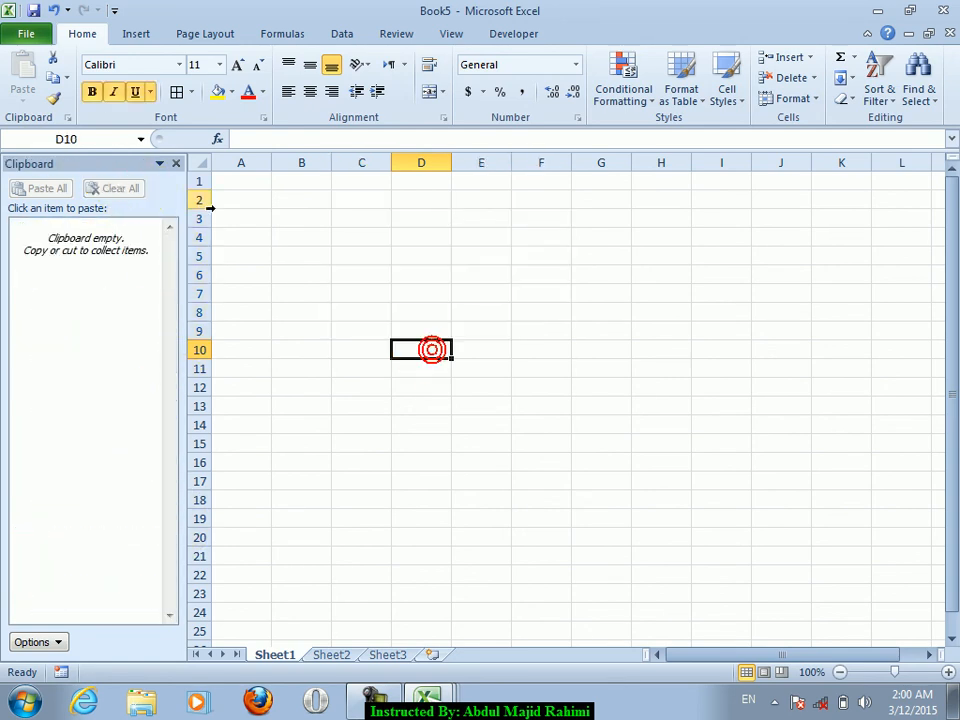
left_click(176, 163)
Fill the whole range C2:F8 with one sample first name in a single entry.
left_click_drag(191, 195, 347, 317)
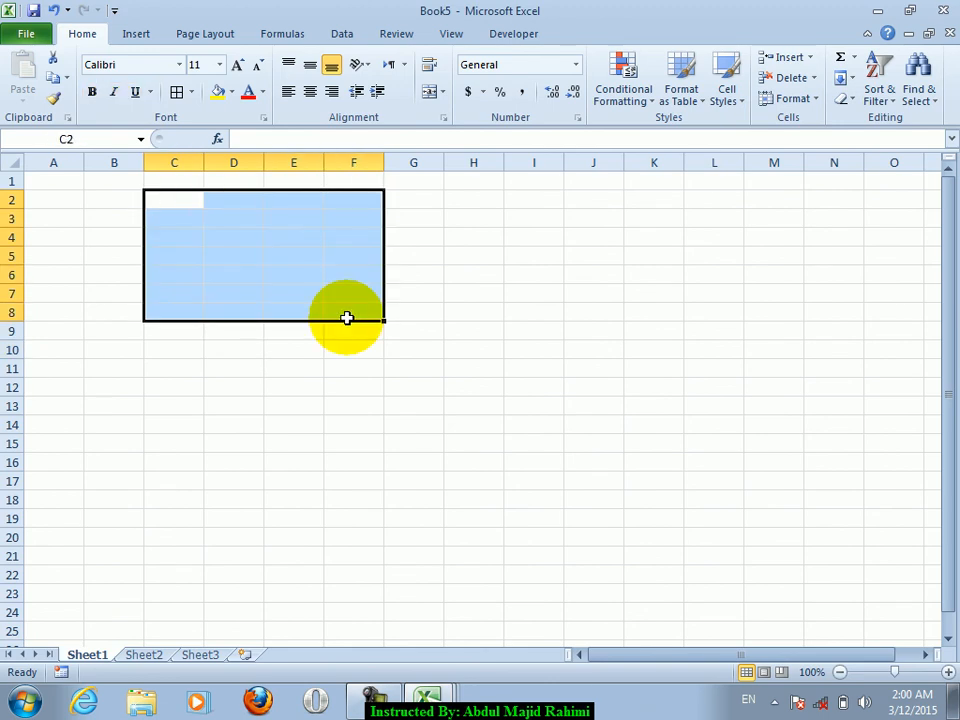
type("omer")
key("ctrl+Return")
Copy C3 and the range D5:E7 one after the other to collect both on the clipboard.
left_click(189, 212)
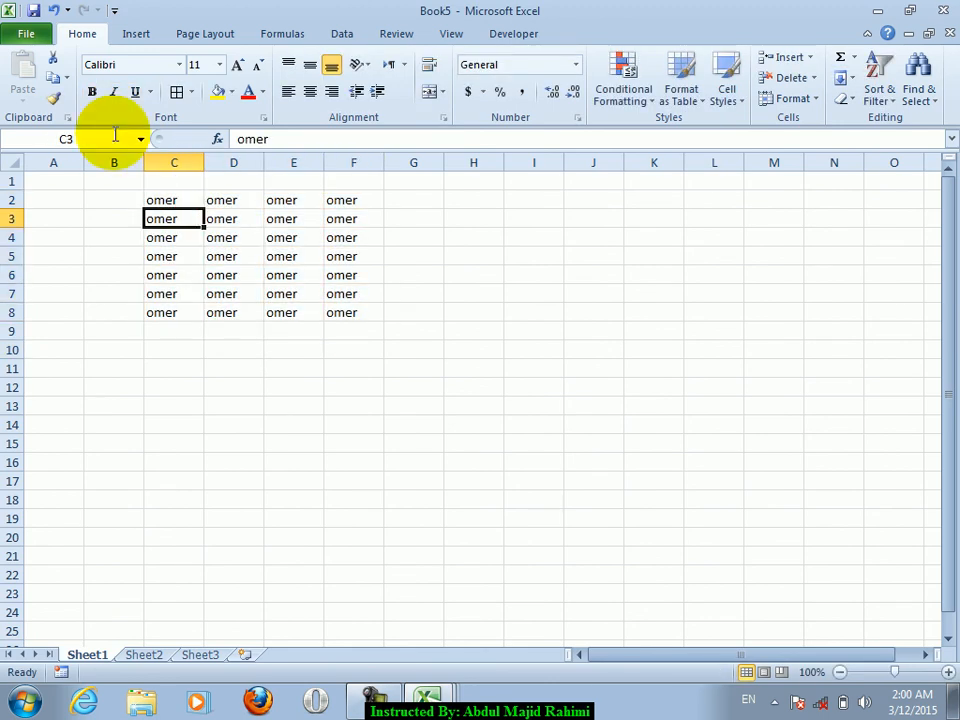
left_click(56, 80)
left_click_drag(218, 256, 313, 294)
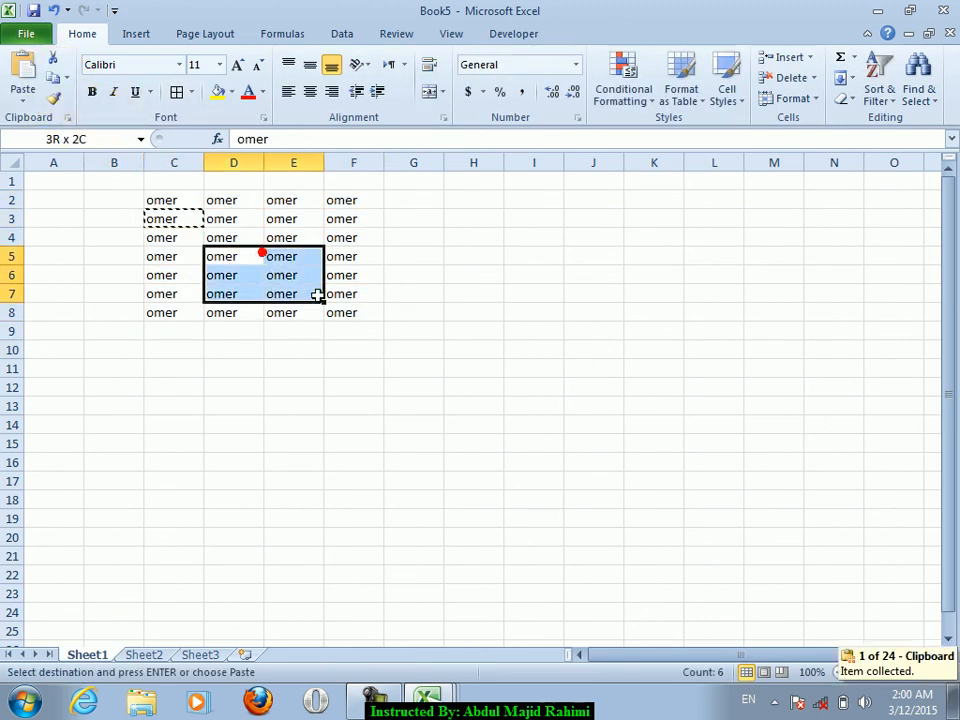
left_click(52, 78)
left_click(186, 237)
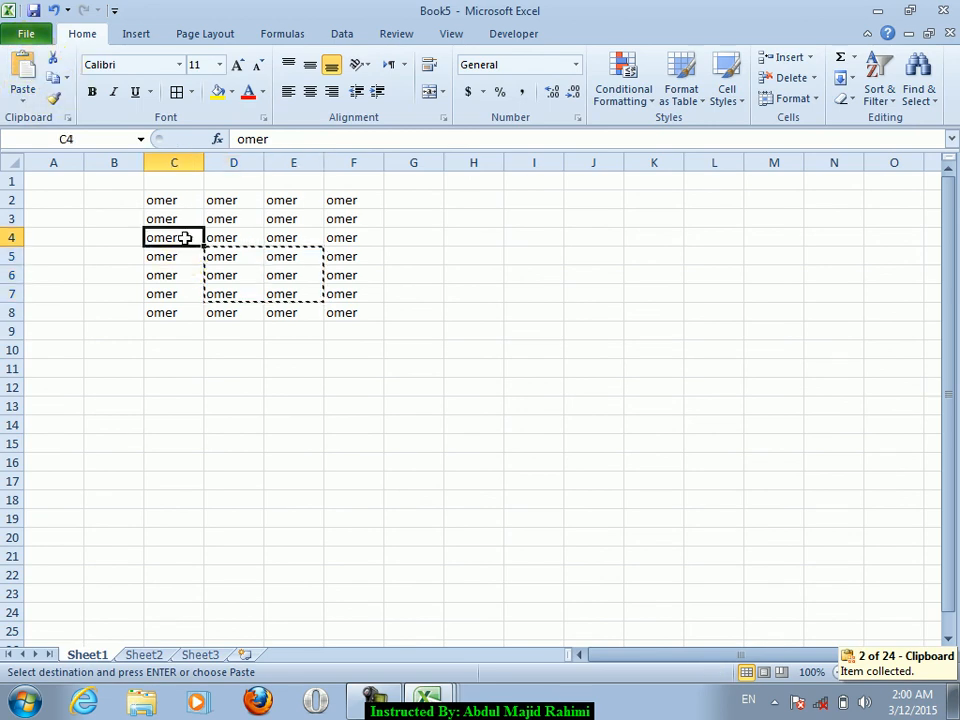
Open the Office Clipboard, paste all collected items starting at E14 and check the pasted cells.
left_click(60, 117)
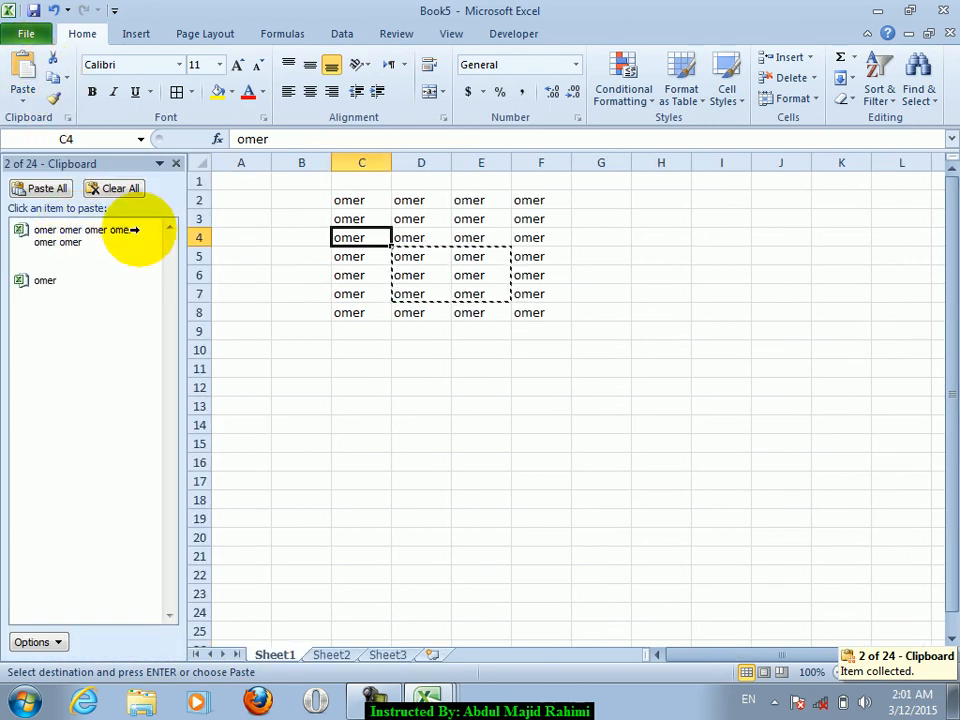
left_click(458, 428)
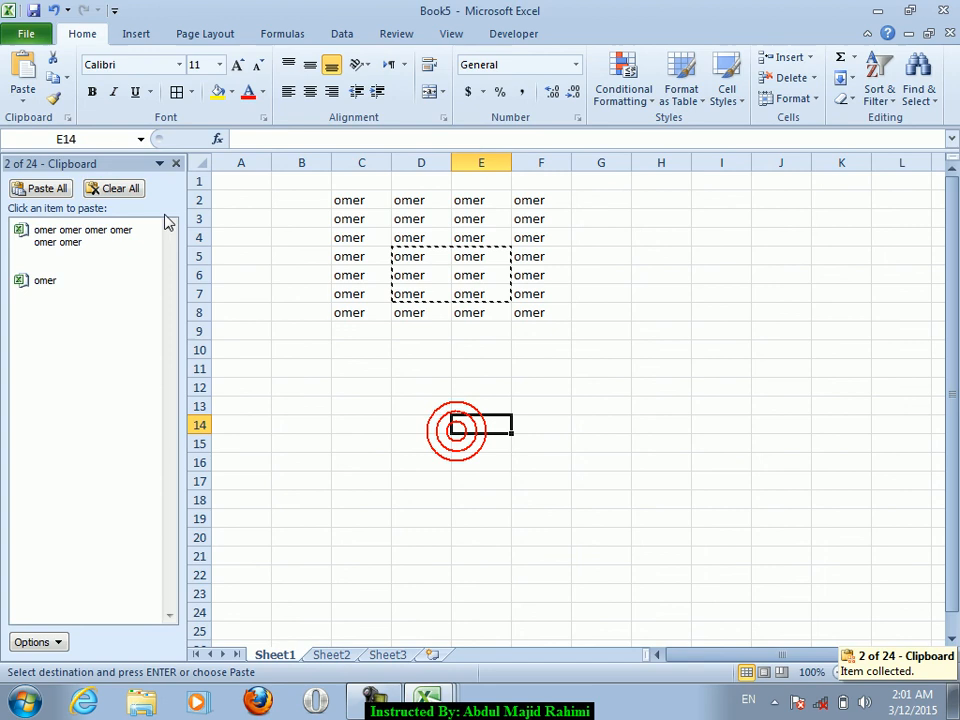
left_click(58, 189)
left_click(505, 427)
left_click(517, 448)
left_click(517, 476)
left_click_drag(472, 474, 471, 463)
left_click(470, 429)
Undo the last paste and clear all items from the Office Clipboard.
key("ctrl+z")
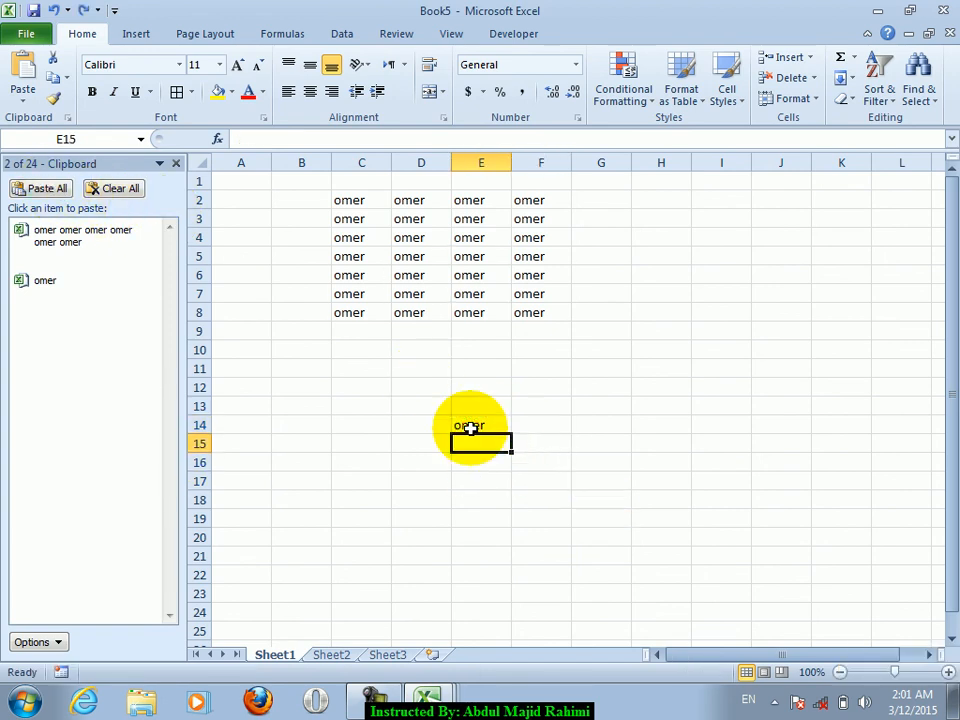
left_click(130, 190)
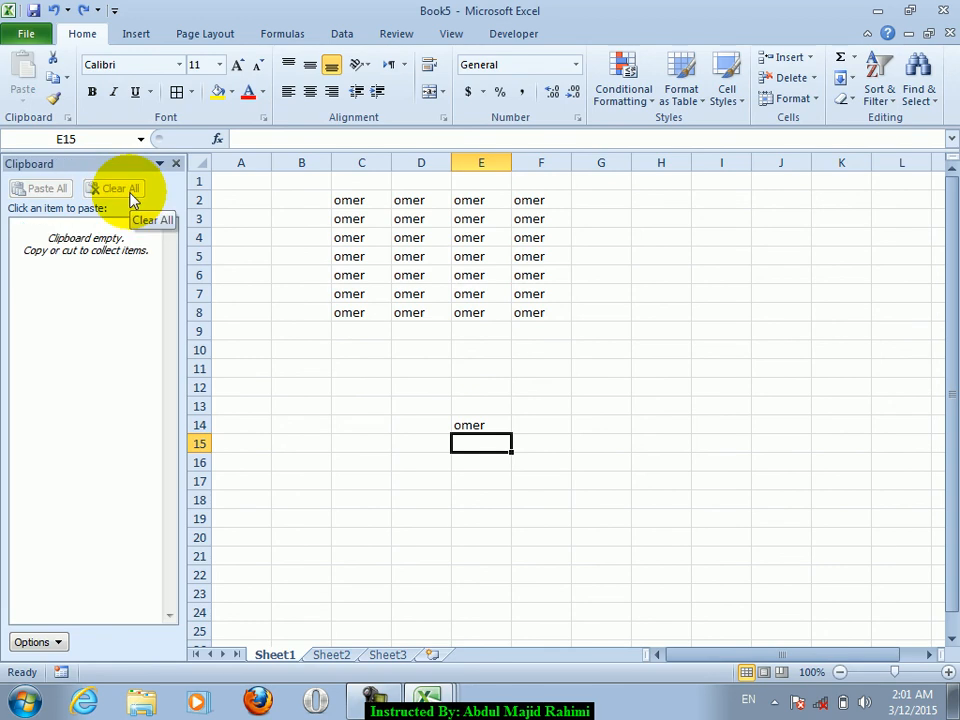
left_click(338, 388)
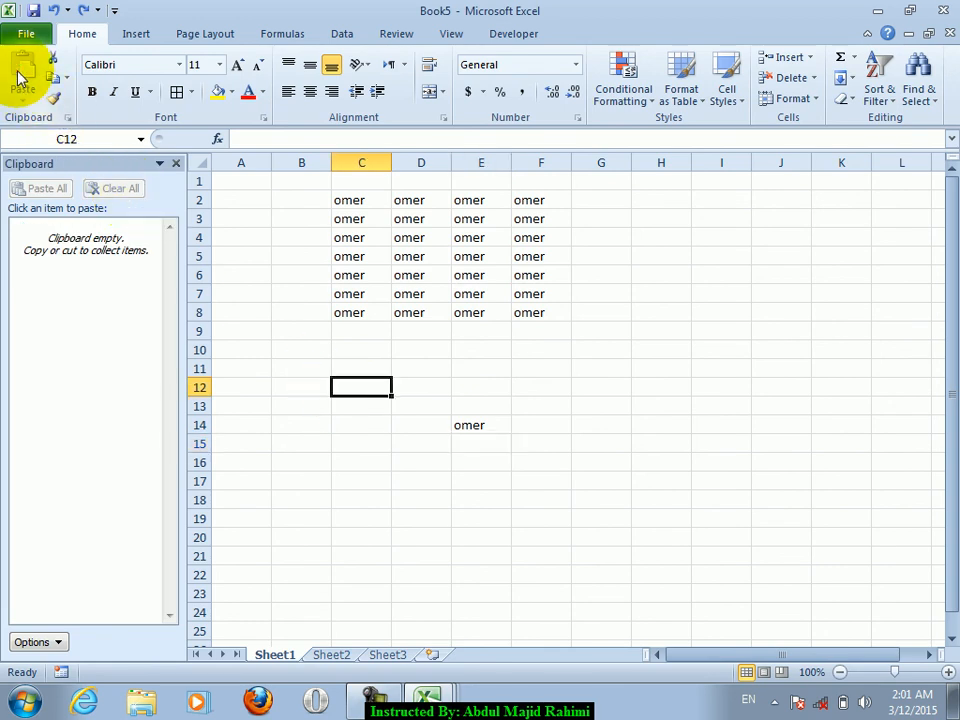
Enable the option Show Office Clipboard When Ctrl+C Pressed Twice, leave automatic display off and close the pane.
left_click(35, 642)
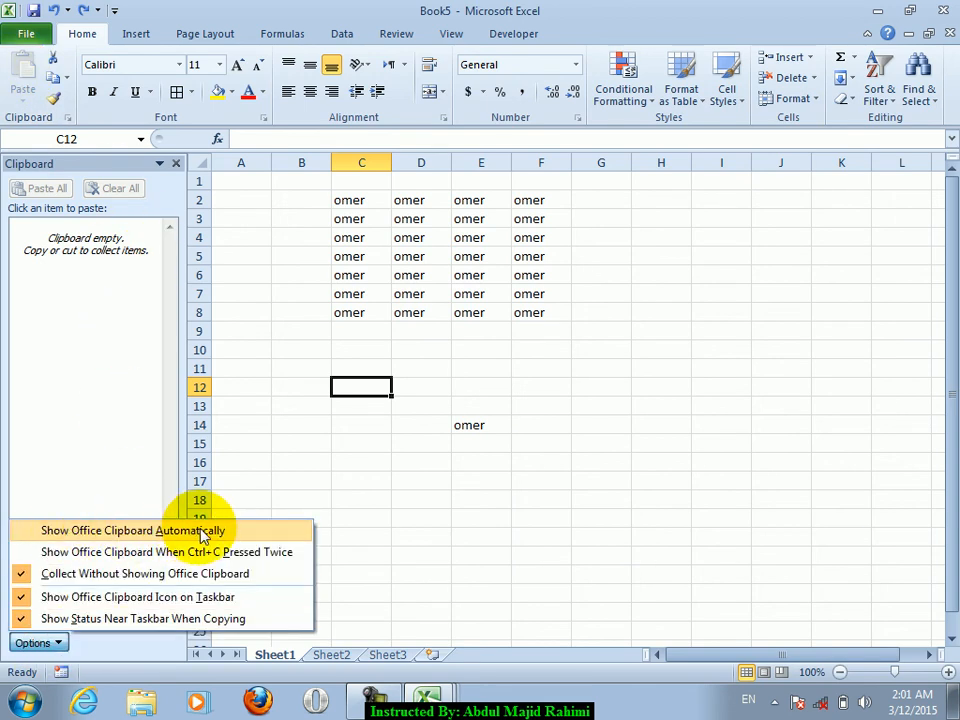
left_click(133, 520)
left_click(40, 642)
left_click(94, 531)
left_click(176, 163)
Copy D2:E6 twice to bring up the Office Clipboard, review its display options and close the pane.
left_click_drag(211, 200, 281, 268)
right_click(253, 221)
left_click(270, 259)
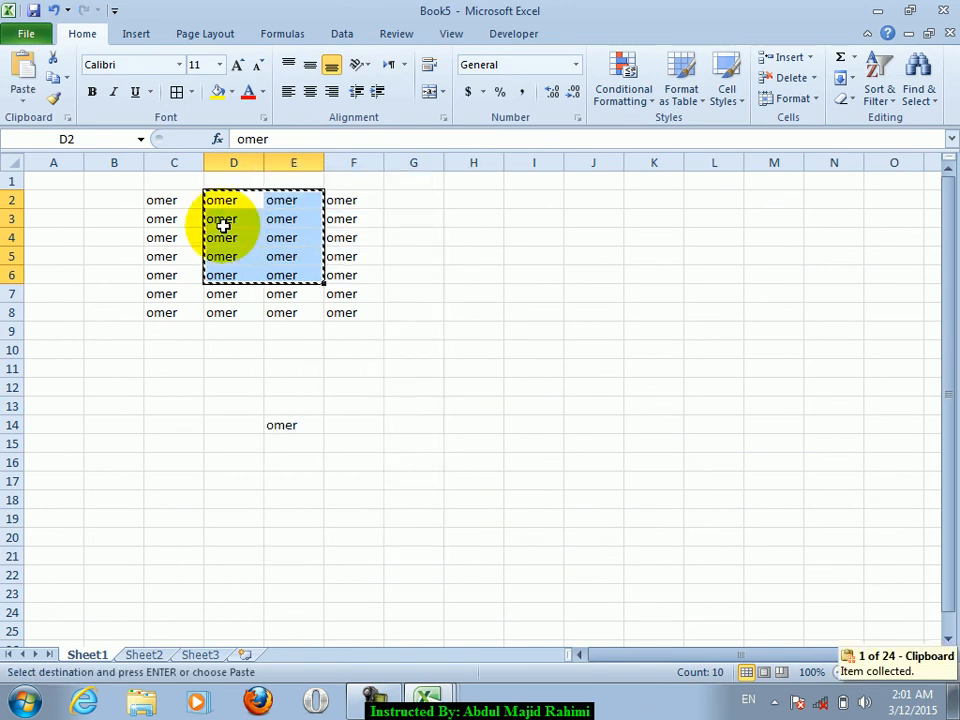
right_click(222, 226)
left_click(250, 257)
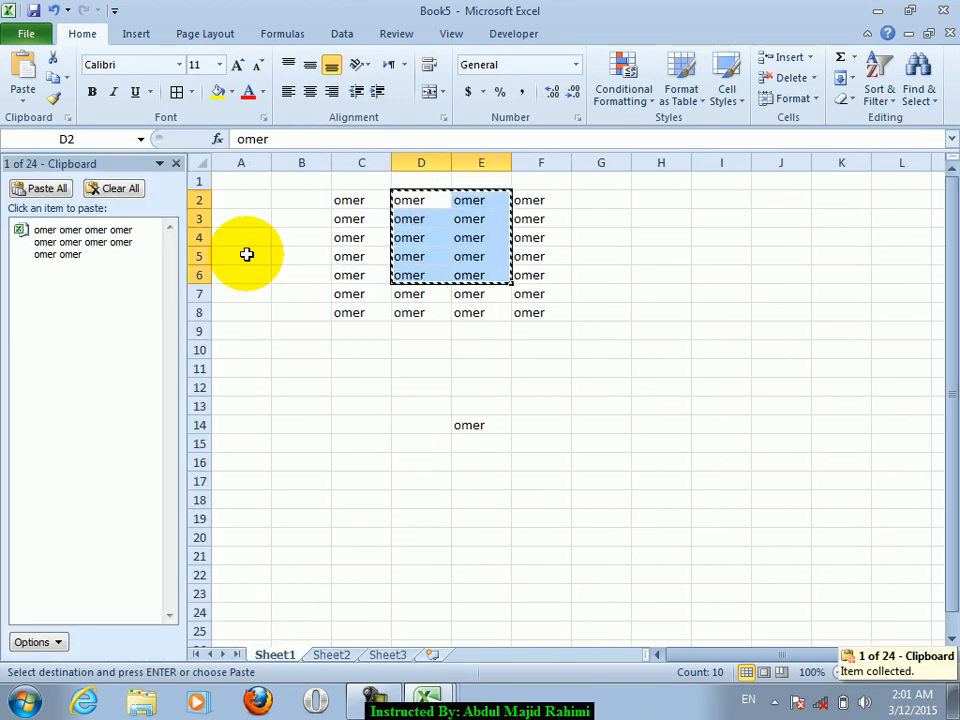
left_click(46, 638)
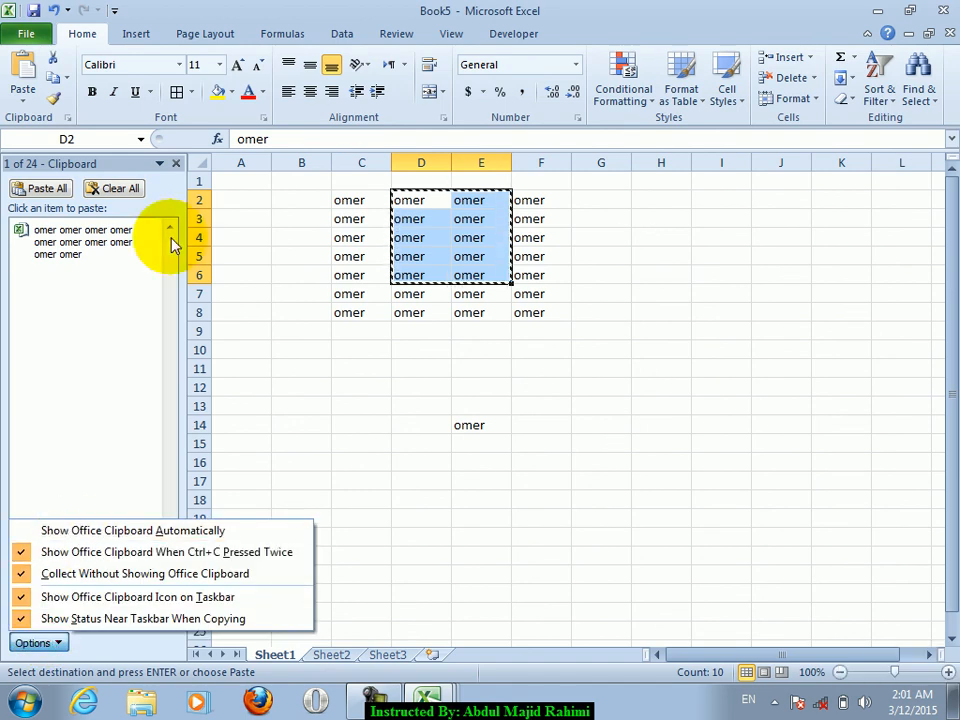
left_click(176, 164)
Copy D2:E5 several times, ending with the double copy shortcut that brings up the Office Clipboard.
left_click(274, 237)
left_click_drag(231, 199, 296, 268)
right_click(282, 237)
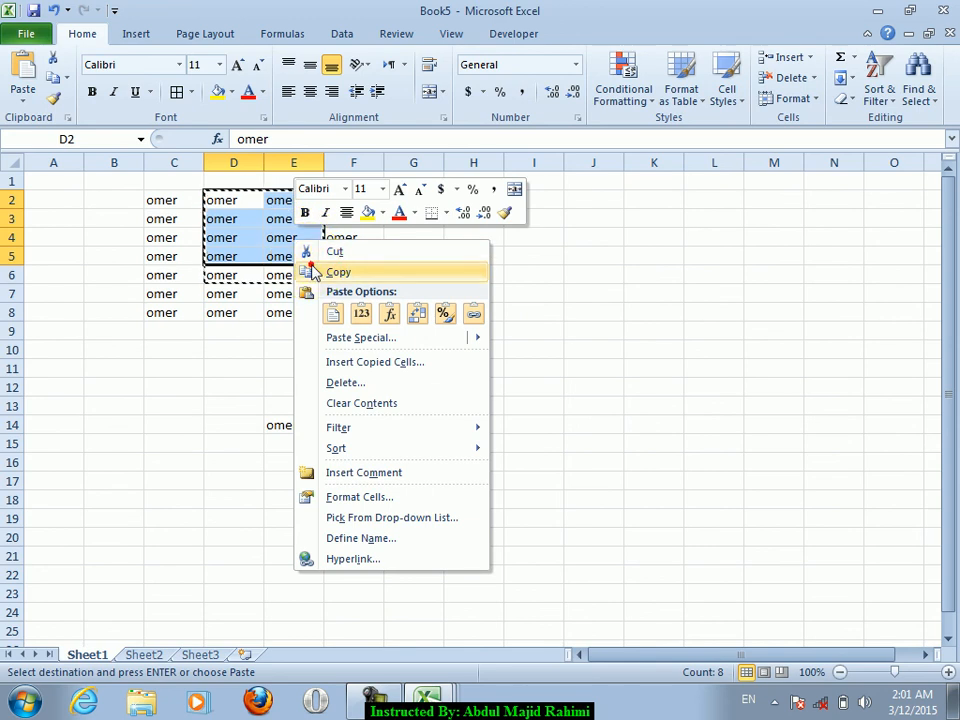
left_click(315, 270)
right_click(259, 232)
left_click(300, 270)
right_click(262, 237)
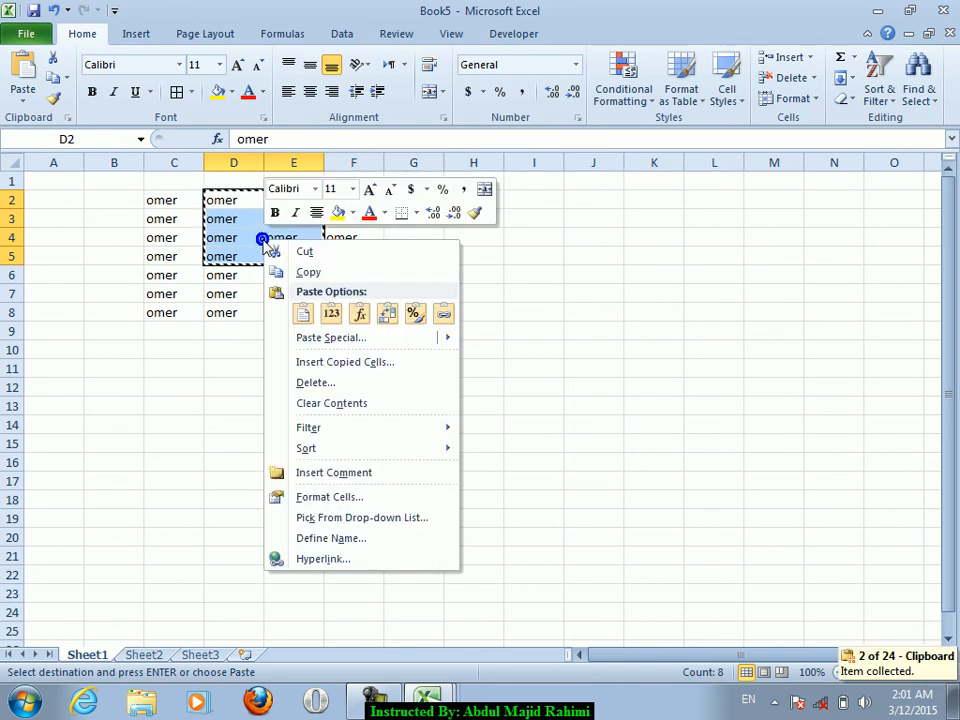
left_click(300, 272)
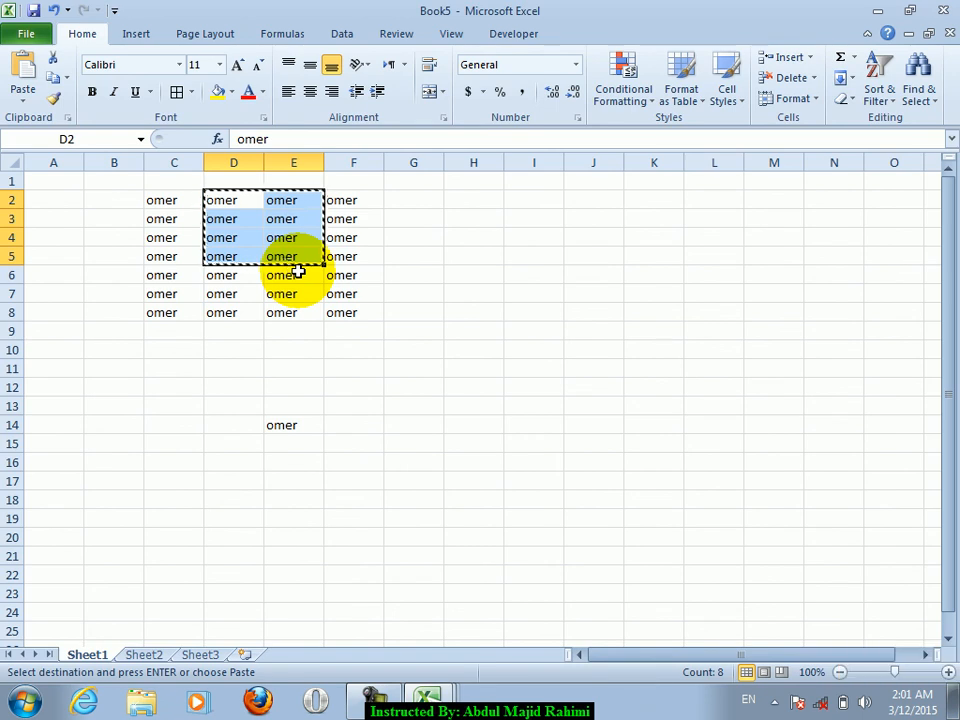
key("ctrl+c")
key("ctrl+c")
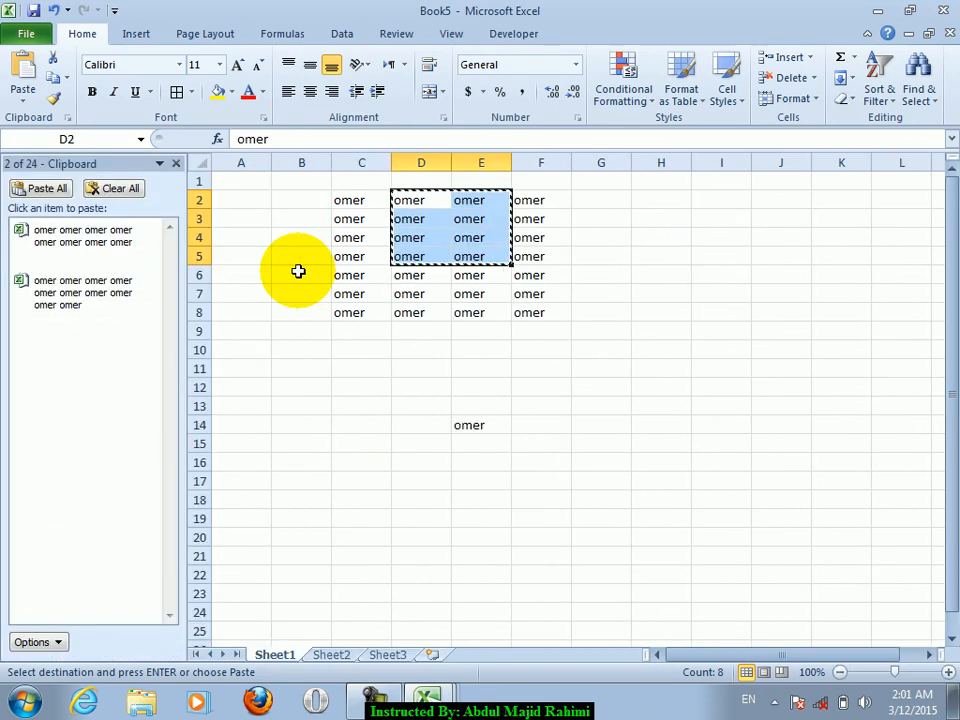
Turn off Show Office Clipboard When Ctrl+C Pressed Twice, reopen the Office Clipboard and clear all its items.
left_click(56, 640)
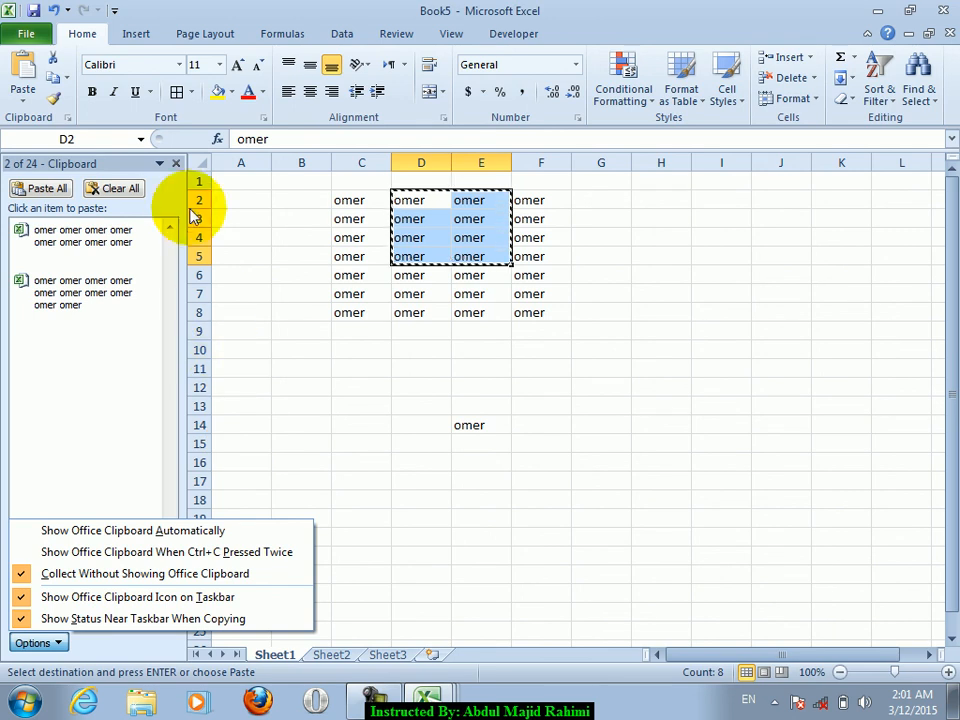
left_click(176, 164)
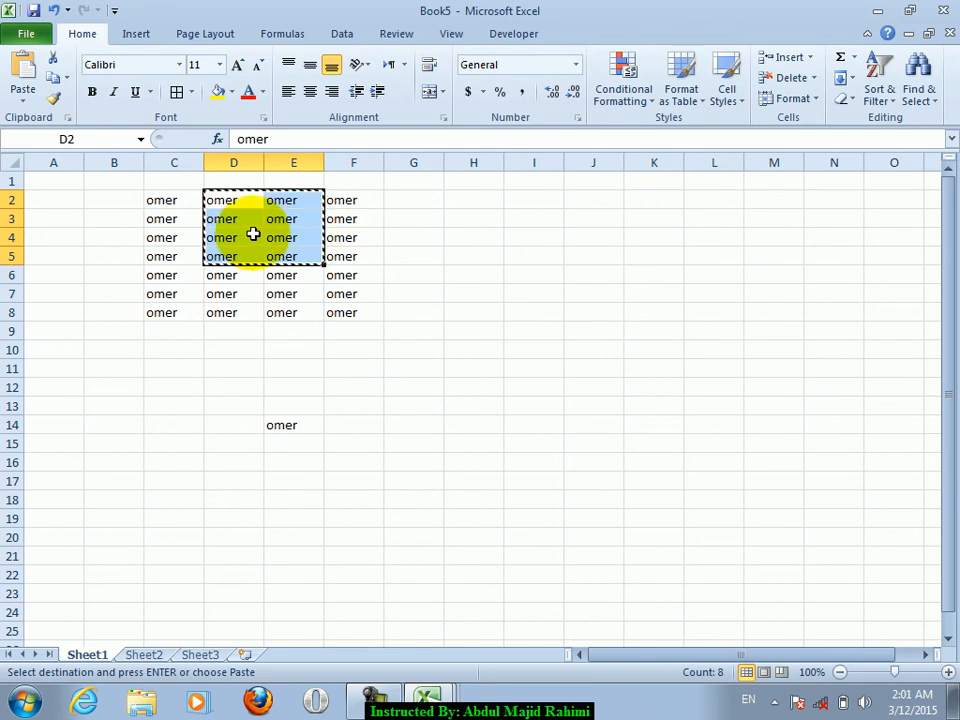
left_click(67, 117)
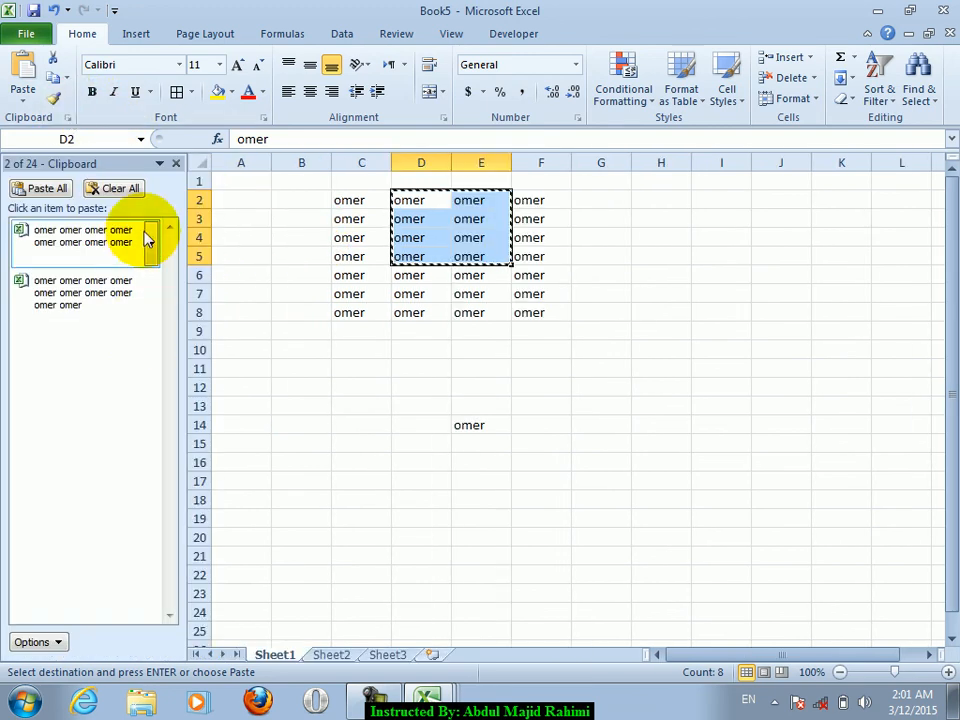
left_click(58, 642)
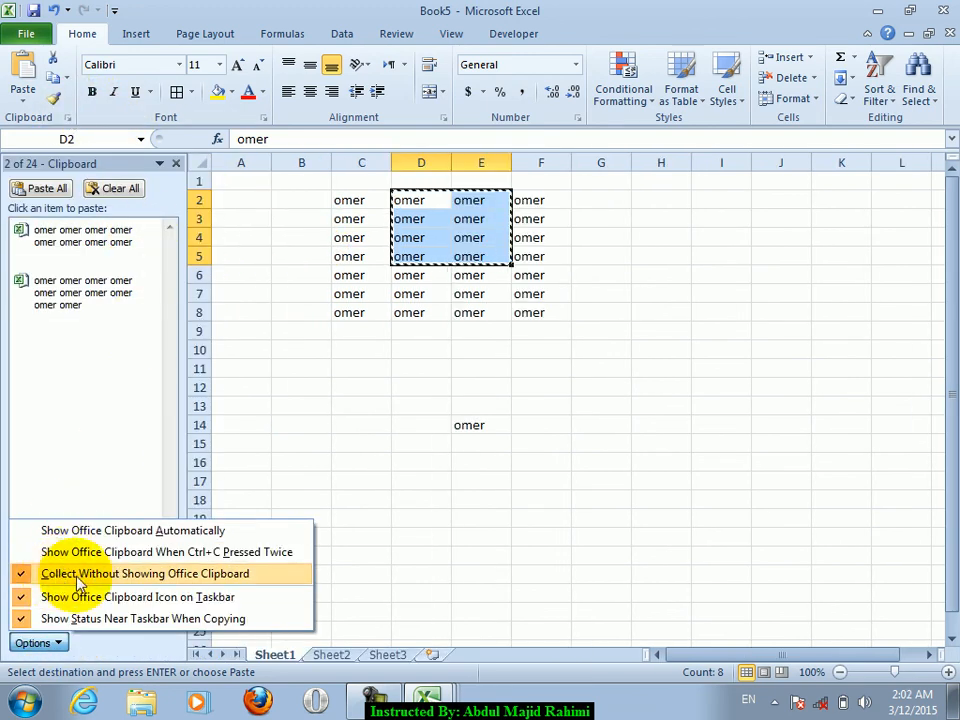
left_click(141, 192)
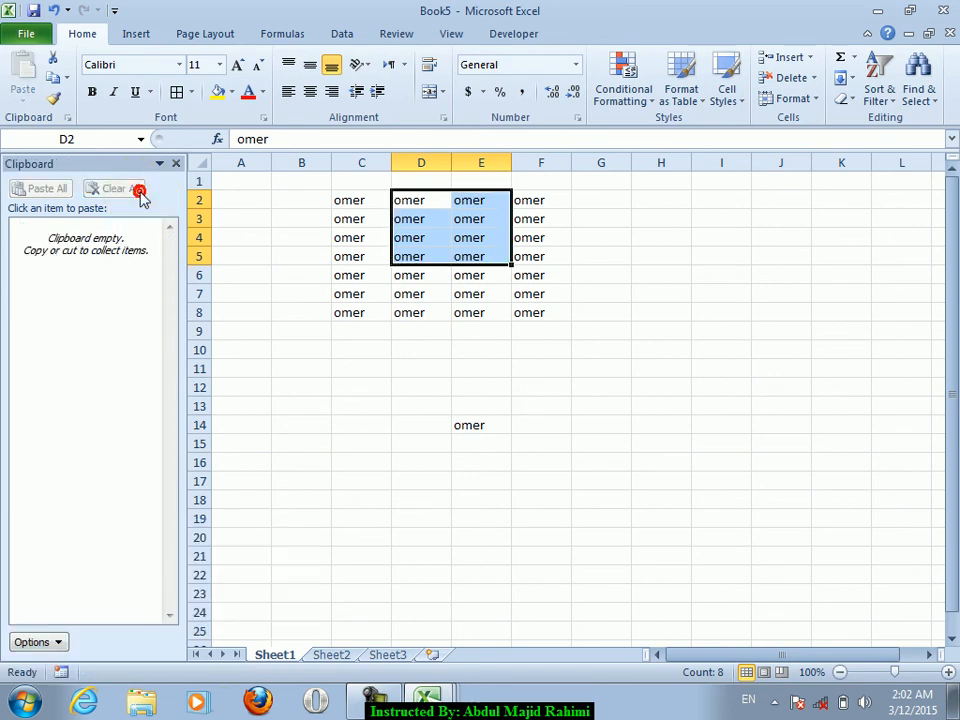
Close the Office Clipboard, copy several table ranges including D7:E8, C6:E9 and F2:F7, and reopen it to check the collected items.
left_click(176, 164)
left_click_drag(173, 207, 318, 256)
key("ctrl+c")
left_click(287, 252)
key("ctrl+c")
left_click_drag(224, 293, 296, 313)
key("ctrl+c")
left_click_drag(165, 272, 274, 326)
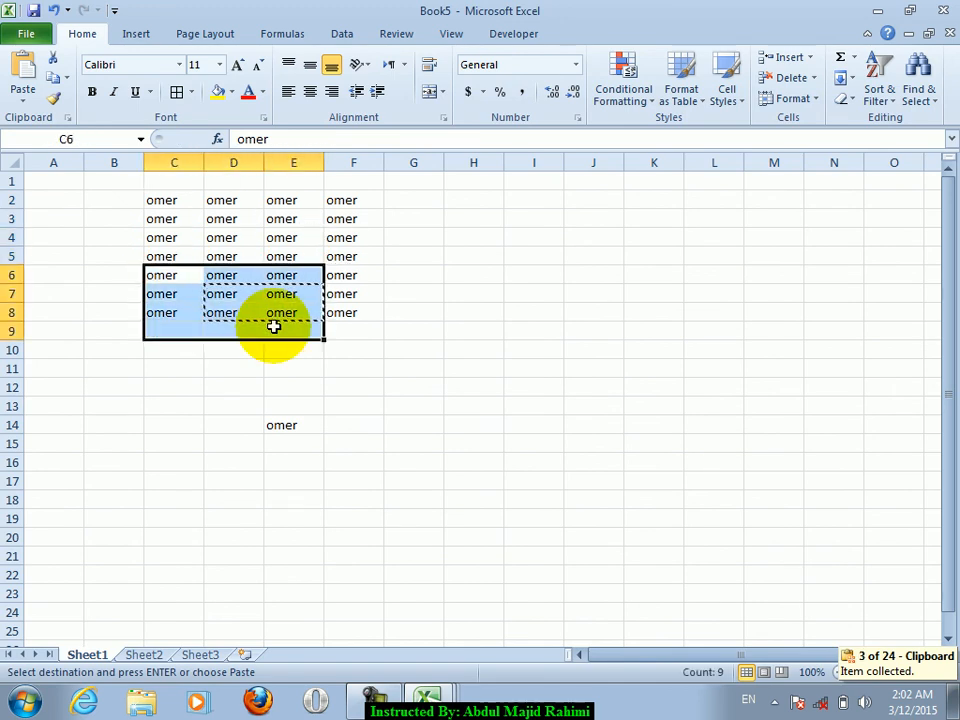
left_click_drag(345, 200, 369, 298)
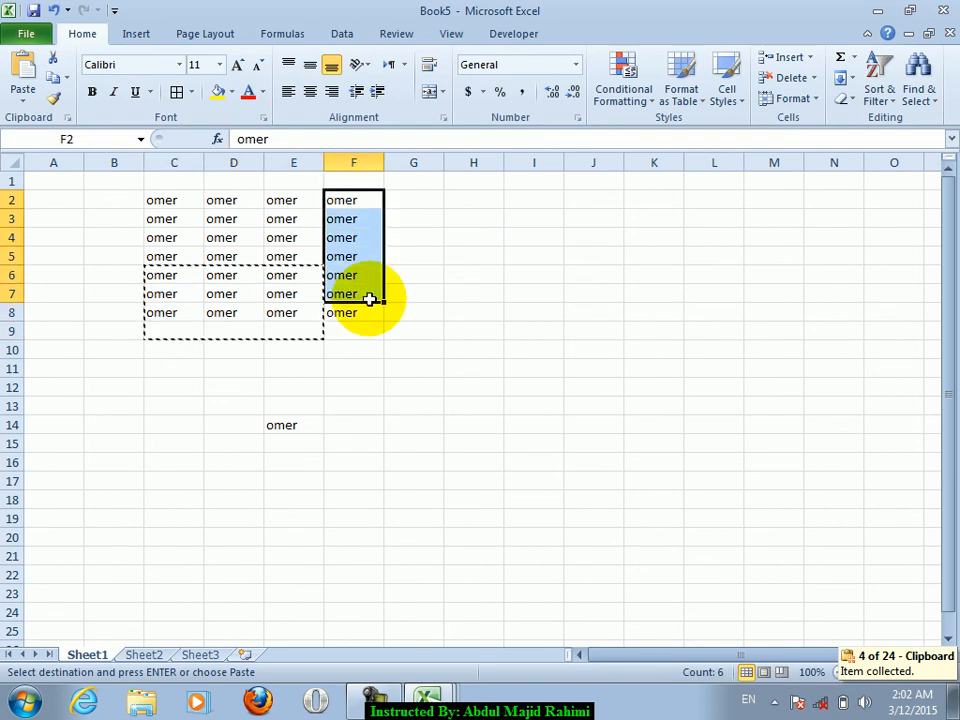
left_click(62, 274)
left_click(67, 118)
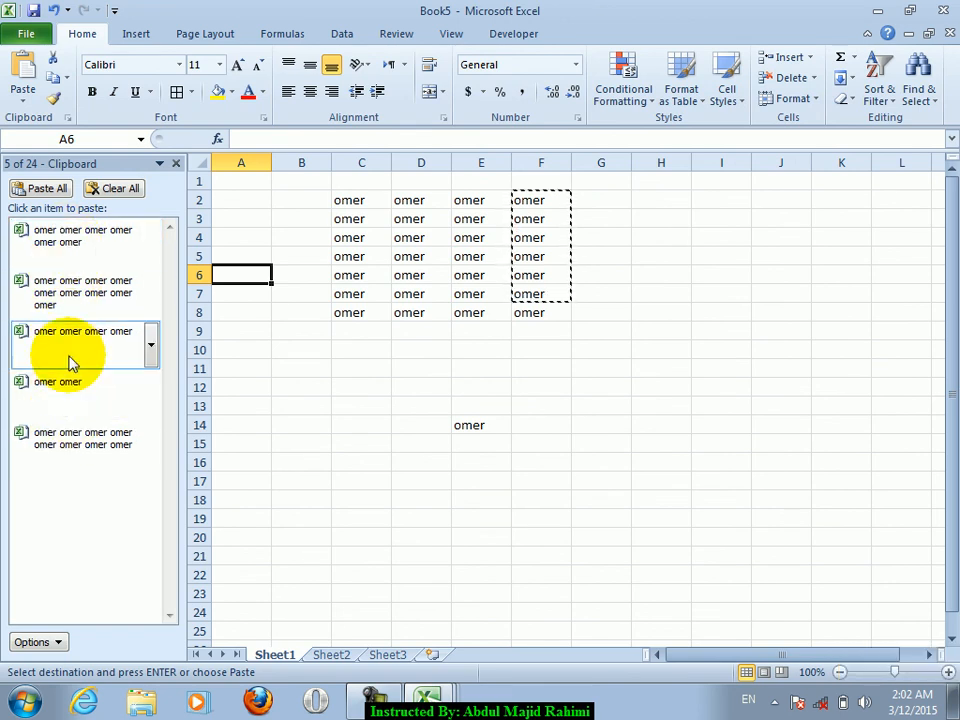
Turn off Collect Without Showing Office Clipboard, clear all clipboard items and close the pane.
left_click(36, 642)
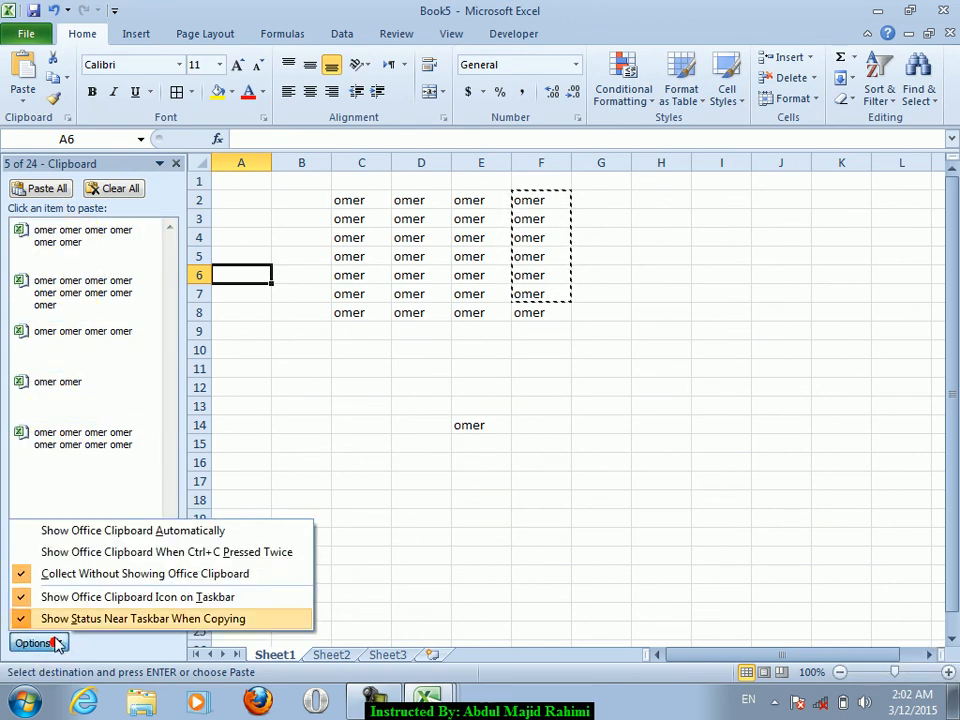
left_click(22, 574)
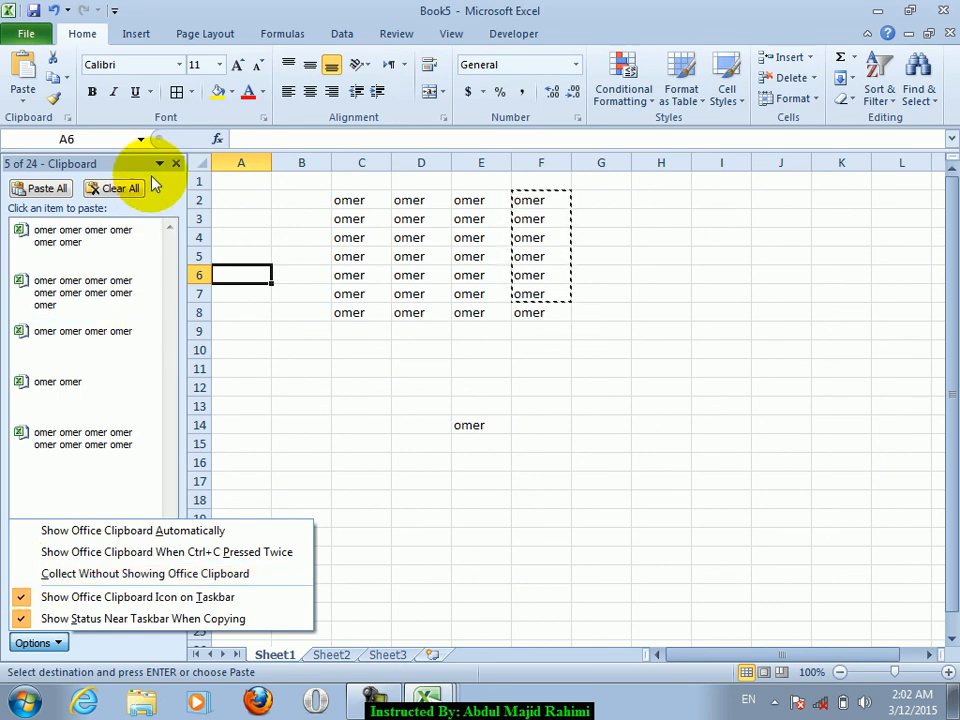
left_click(122, 188)
left_click(176, 163)
Copy several table ranges with the pane closed, starting with C3:D5 and ending with C4:D6, and reopen the Office Clipboard.
left_click_drag(165, 218, 262, 256)
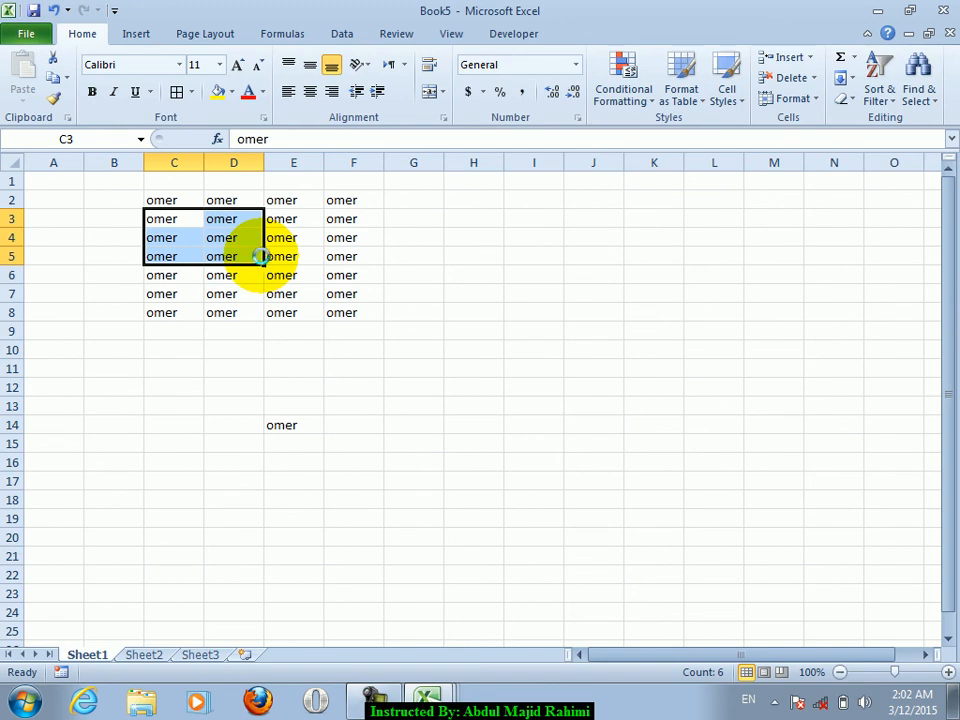
key("ctrl+c")
left_click_drag(296, 212, 360, 303)
key("ctrl+c")
left_click(186, 290)
left_click_drag(186, 290, 285, 313)
key("ctrl+c")
left_click_drag(186, 229, 257, 272)
key("ctrl+c")
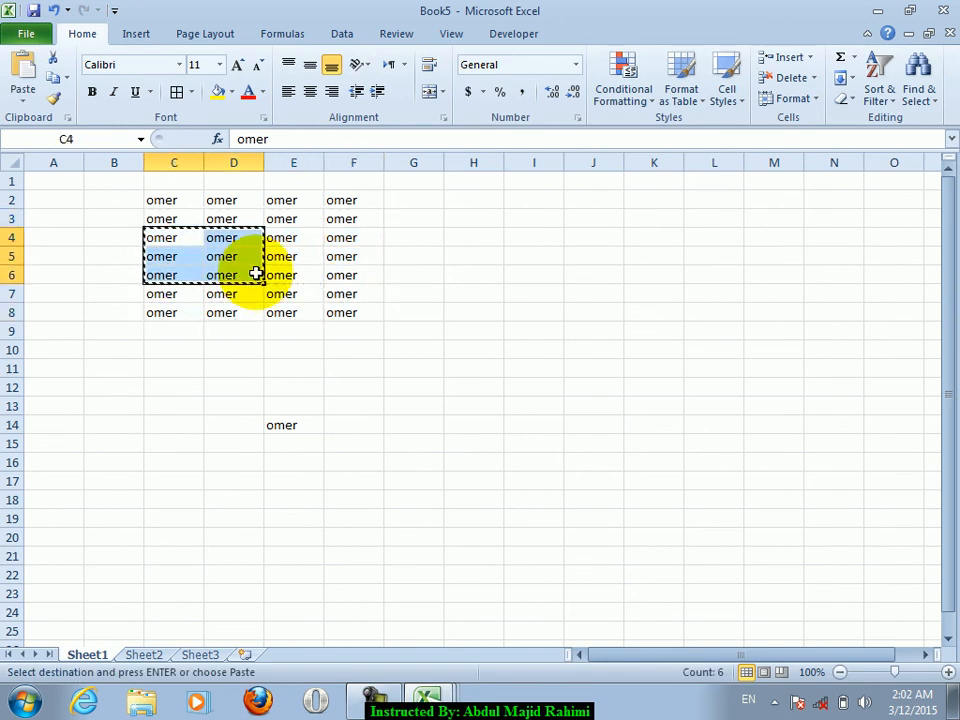
left_click(209, 214)
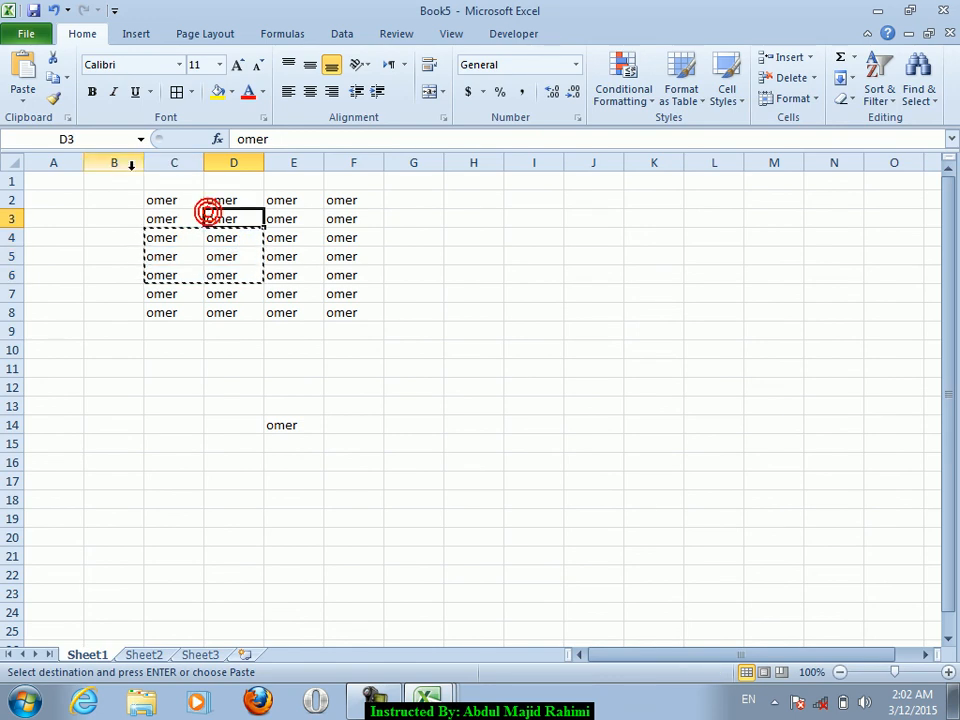
left_click(64, 117)
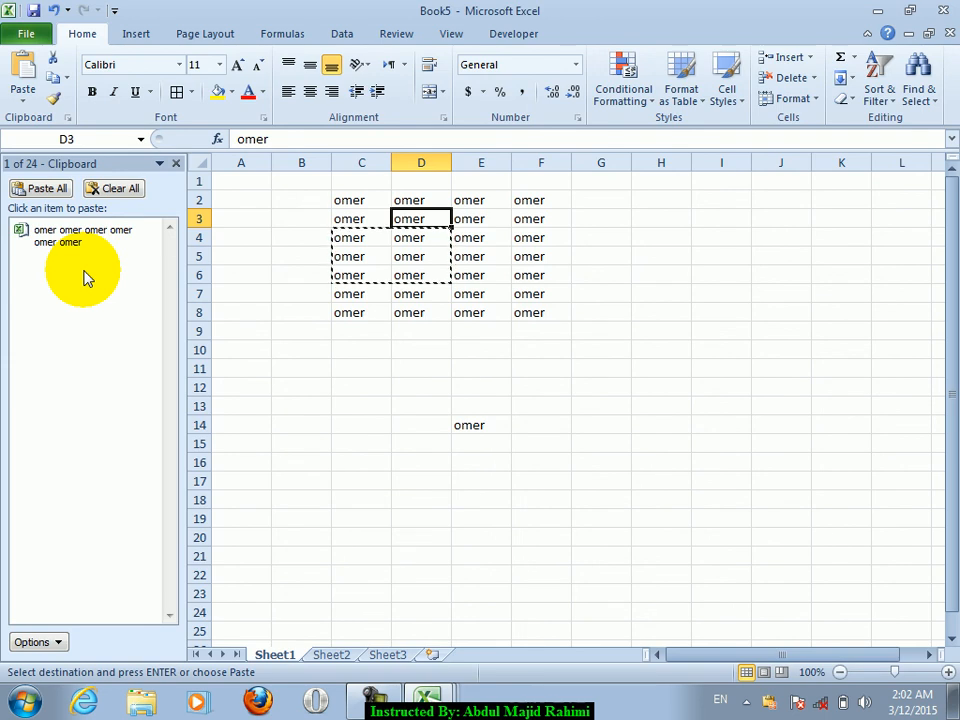
Copy C5:D7, D3:E6 and C3:C5 while the Office Clipboard is open.
left_click_drag(340, 252, 395, 305)
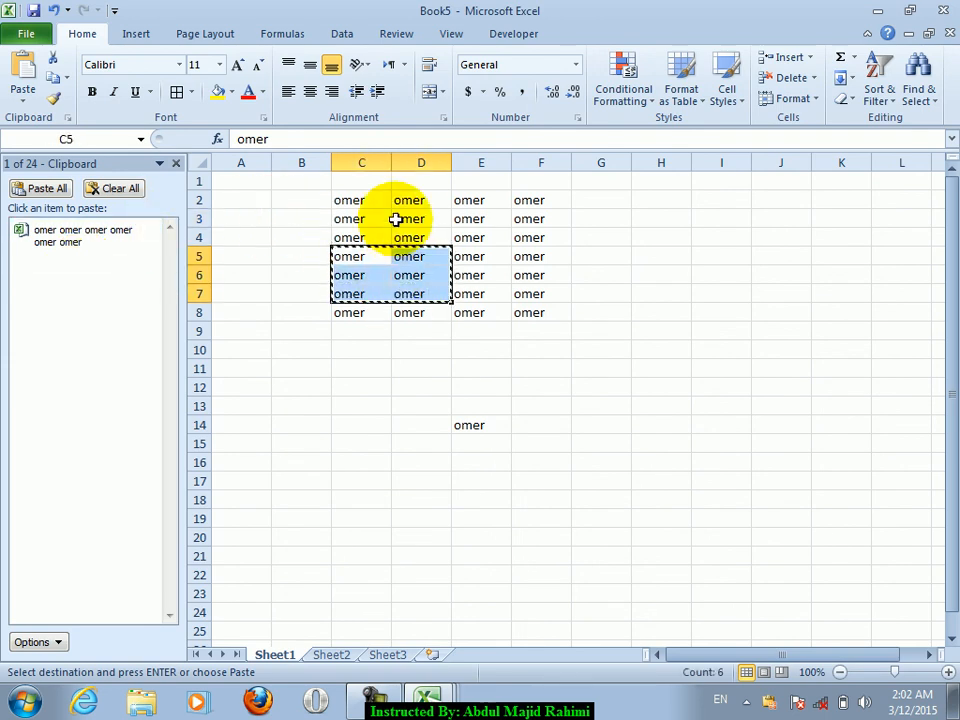
left_click_drag(394, 219, 482, 272)
key("ctrl+c")
left_click_drag(360, 222, 381, 254)
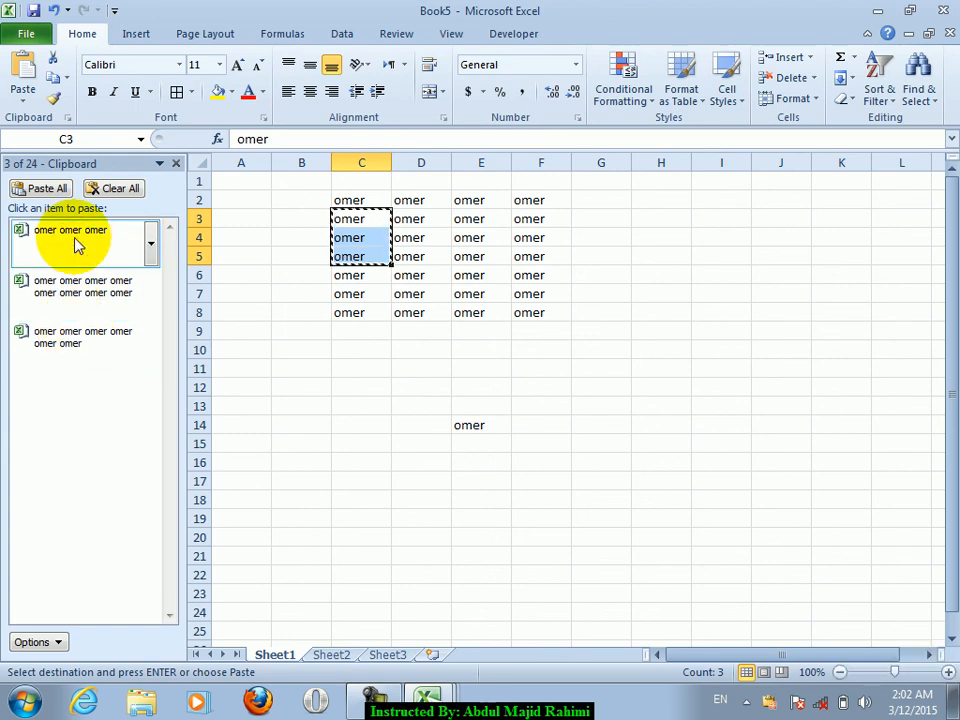
Turn Collect Without Showing Office Clipboard back on and close the pane.
left_click(33, 642)
left_click(45, 575)
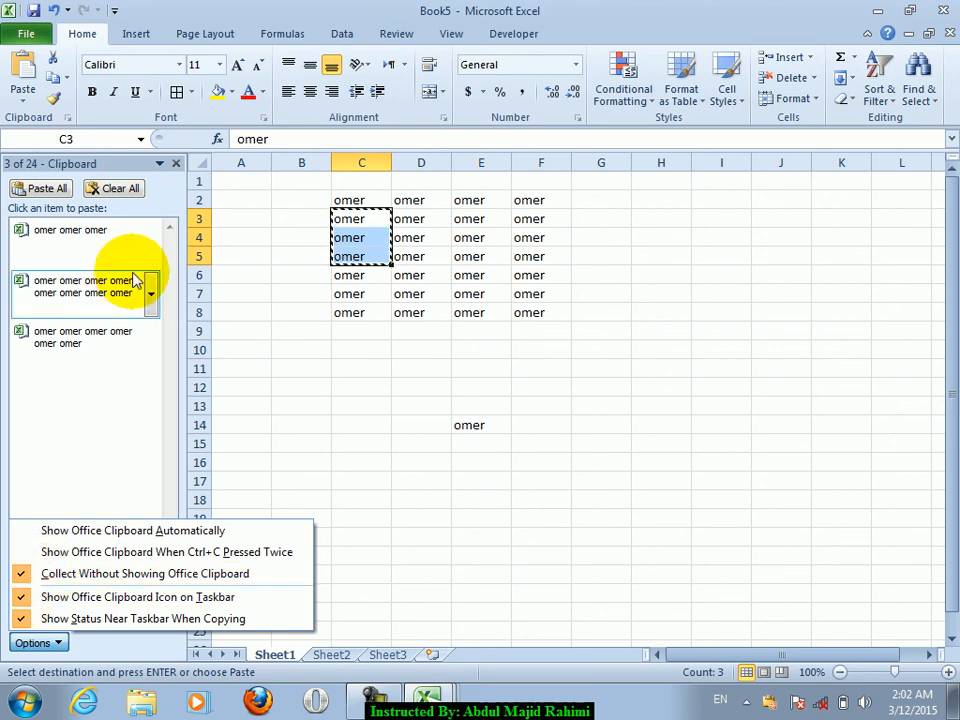
left_click(176, 163)
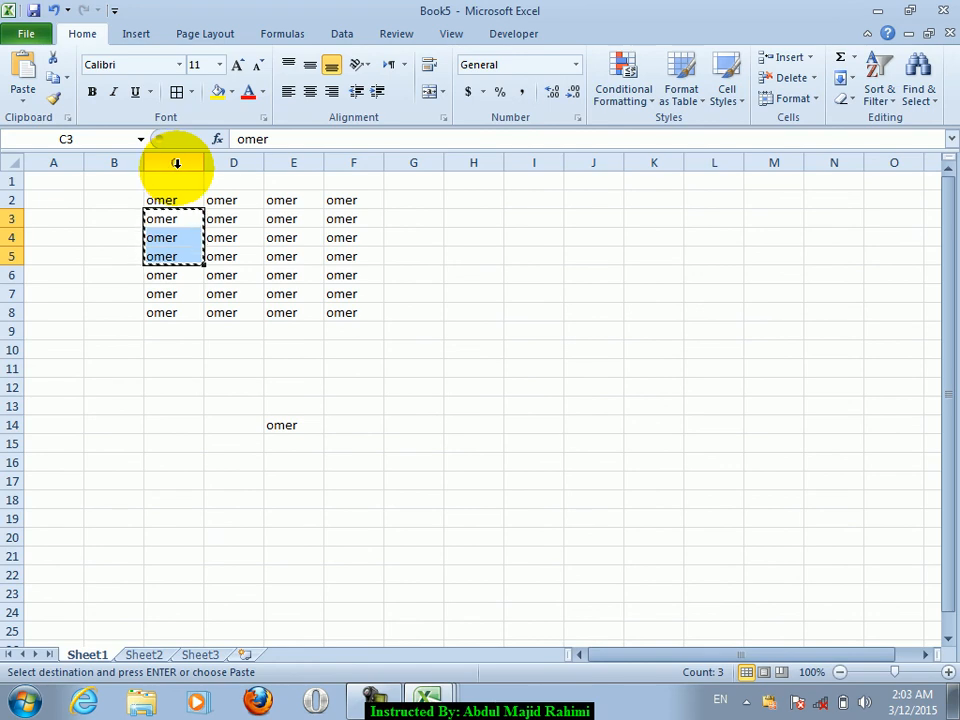
Copy D3:F7, E5:F8, E2:F7 and C5:G12 with the pane closed, and reopen the Office Clipboard to view the collected items.
left_click_drag(228, 216, 343, 290)
key("ctrl+c")
left_click_drag(275, 256, 330, 311)
key("ctrl+c")
left_click_drag(292, 200, 371, 289)
key("ctrl+c")
left_click_drag(190, 252, 386, 384)
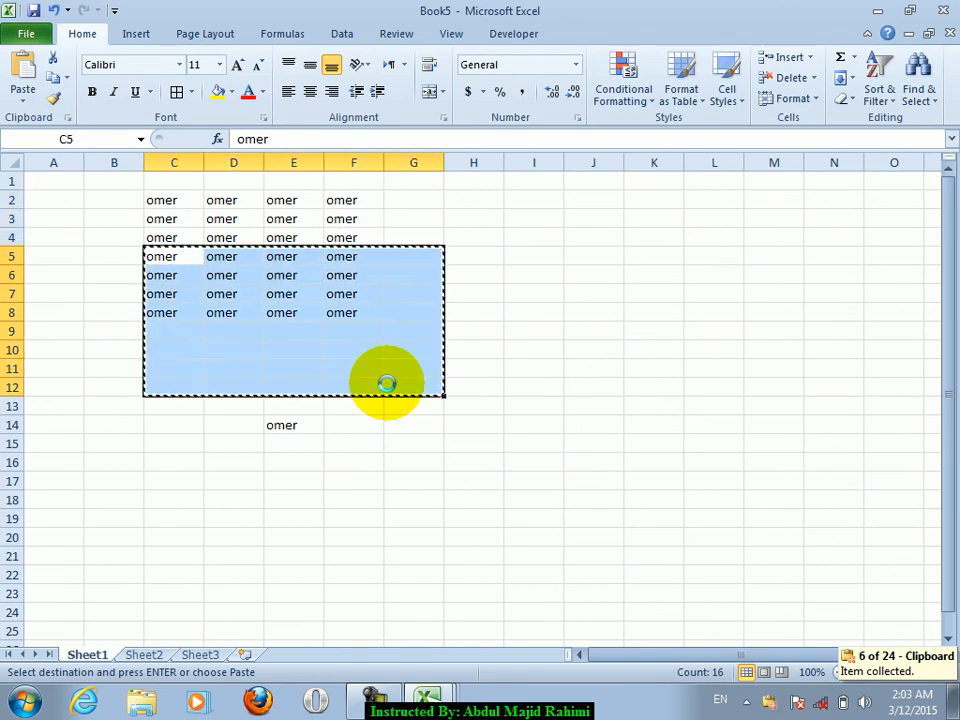
key("ctrl+c")
left_click(221, 200)
left_click(25, 100)
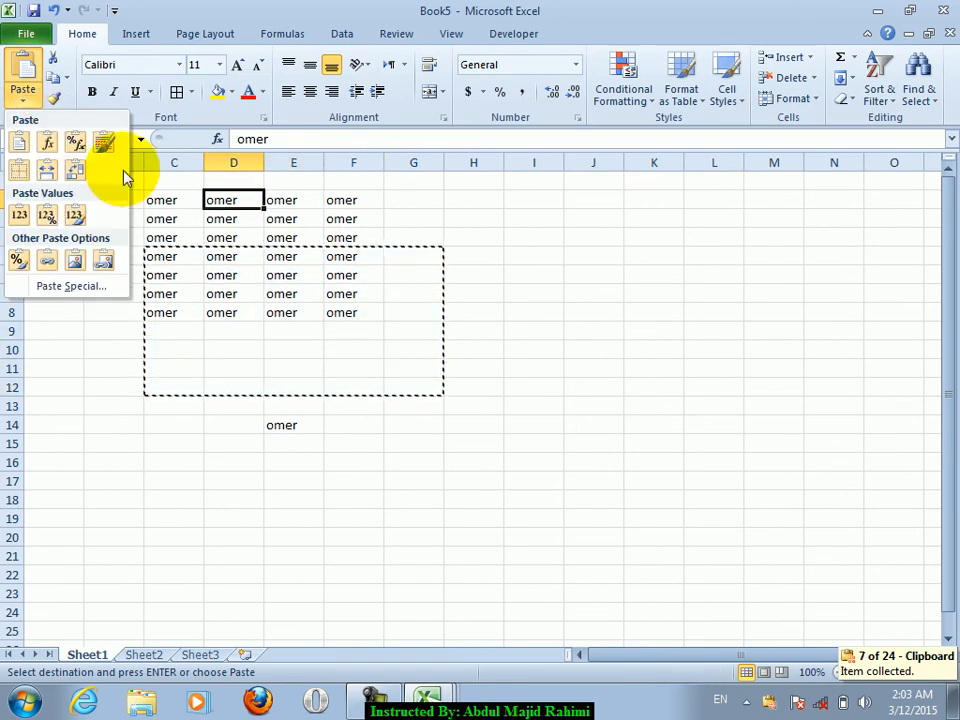
left_click(225, 257)
left_click(55, 117)
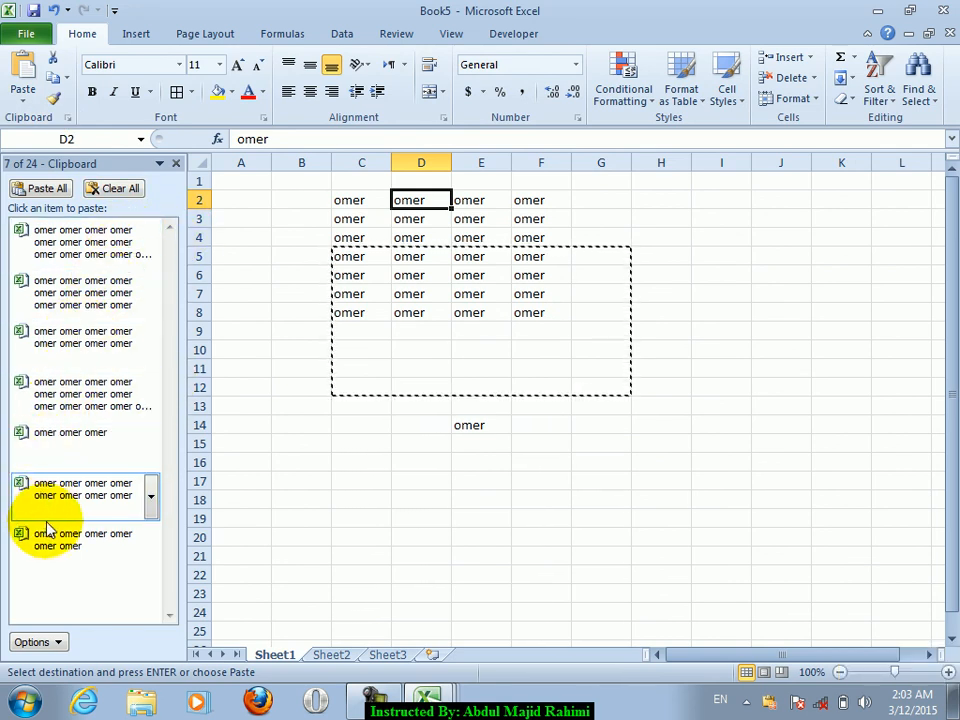
Review the Office Clipboard options and move the clipboard icon from the hidden notification icons onto the taskbar.
left_click(37, 641)
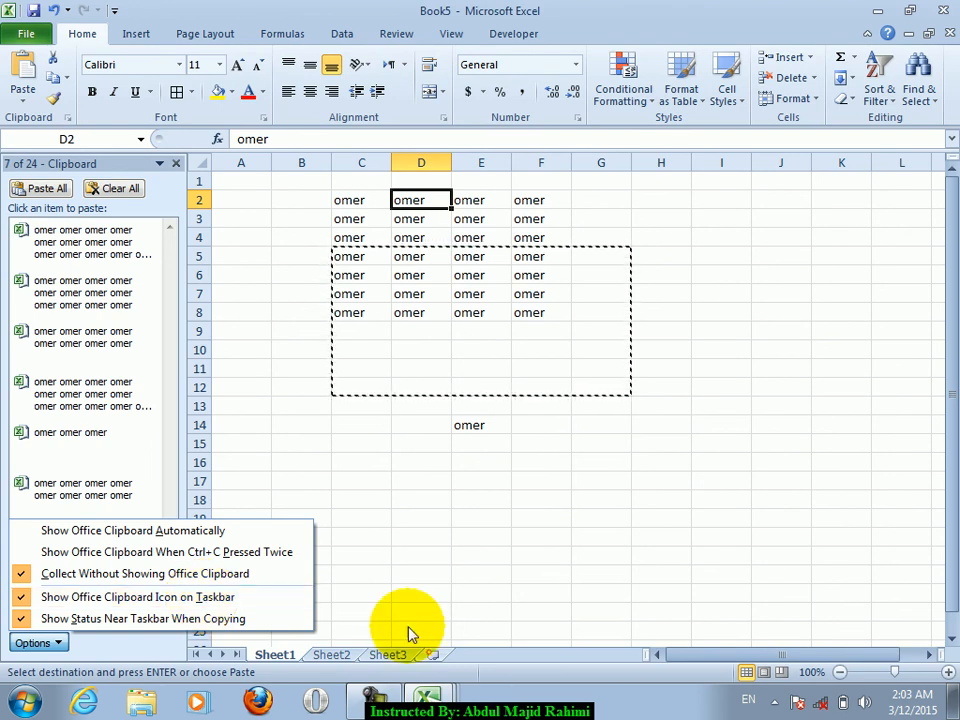
left_click(675, 697)
left_click(777, 698)
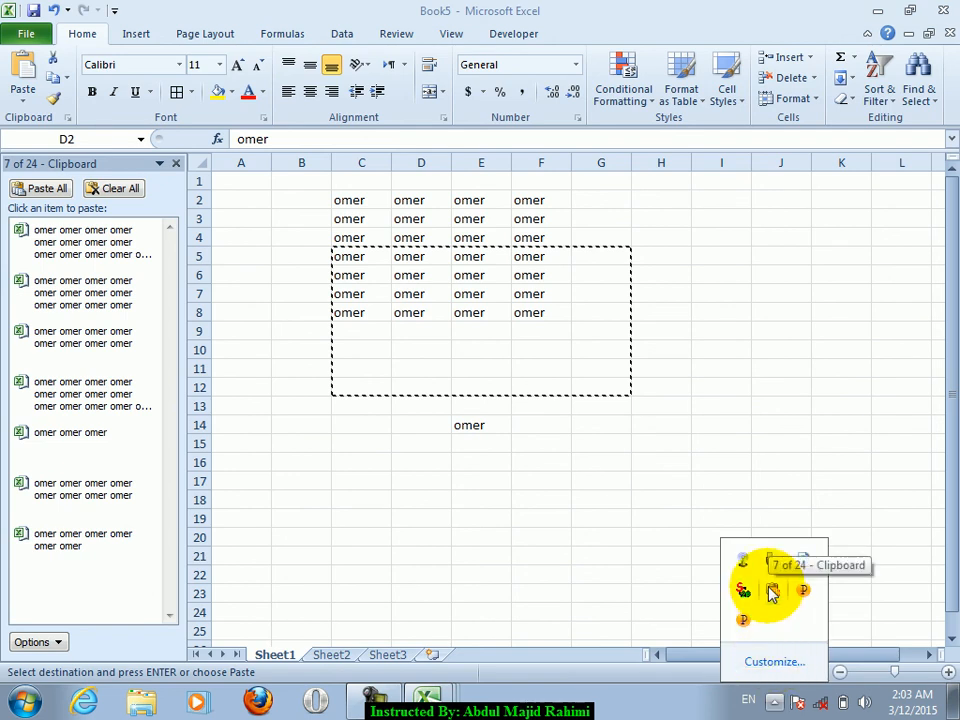
left_click_drag(796, 698, 785, 698)
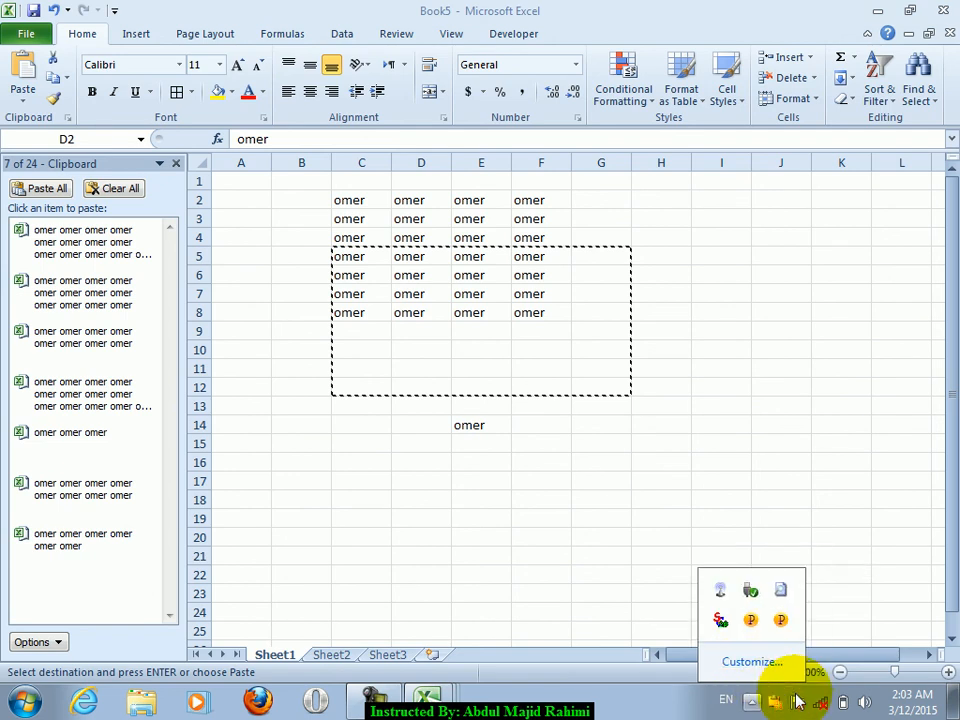
Check the Show Office Clipboard Icon on Taskbar option, leave it enabled, and inspect the clipboard icon in the notification area.
left_click(22, 655)
left_click(33, 641)
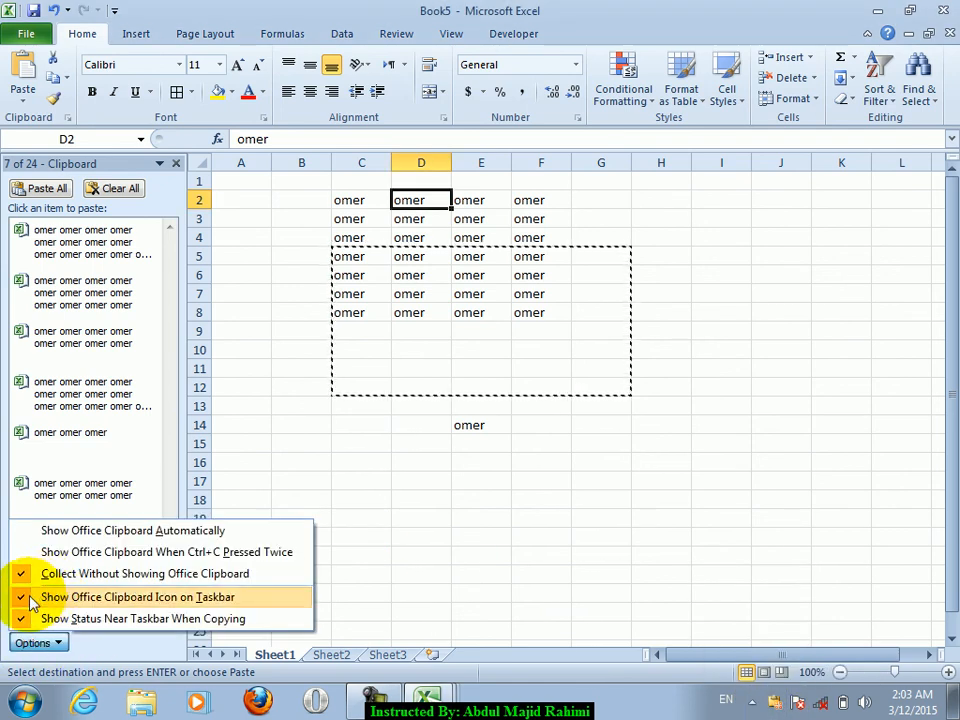
left_click(20, 598)
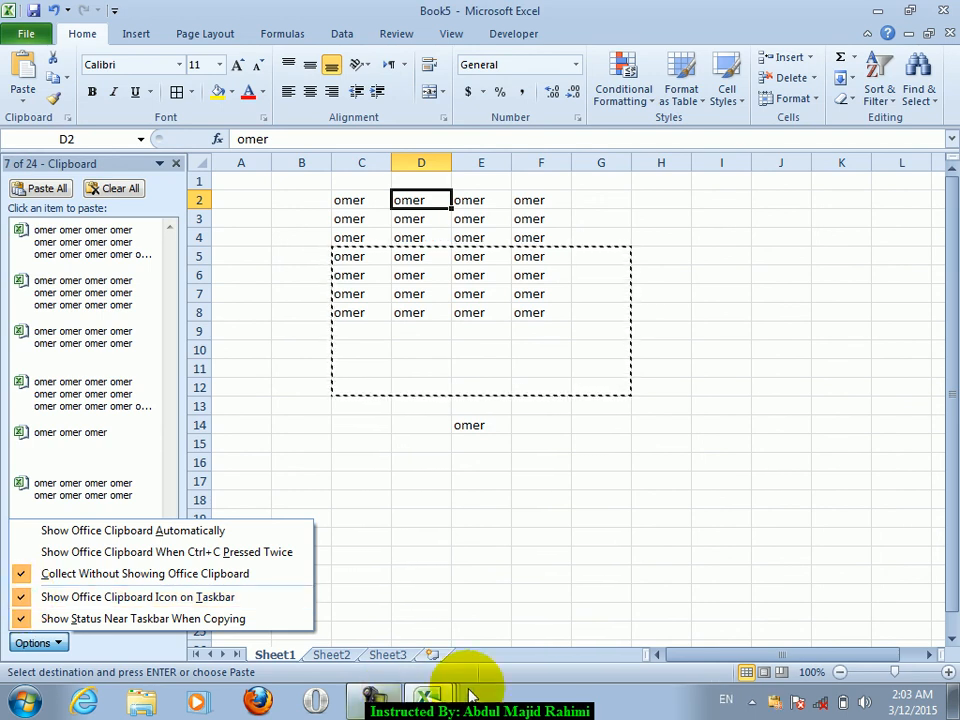
mouse_move(775, 707)
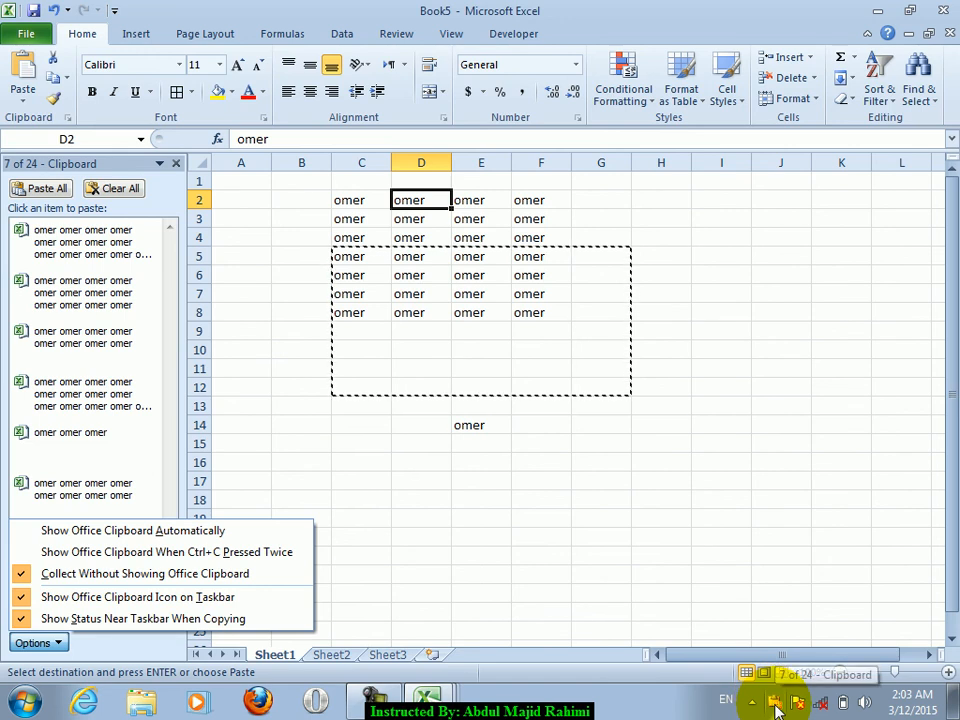
Clear all clipboard items, and copy C2:F9, C2:E6 and C7:E10 to show the copy status near the taskbar.
left_click(122, 188)
left_click_drag(365, 203, 540, 330)
key("ctrl+c")
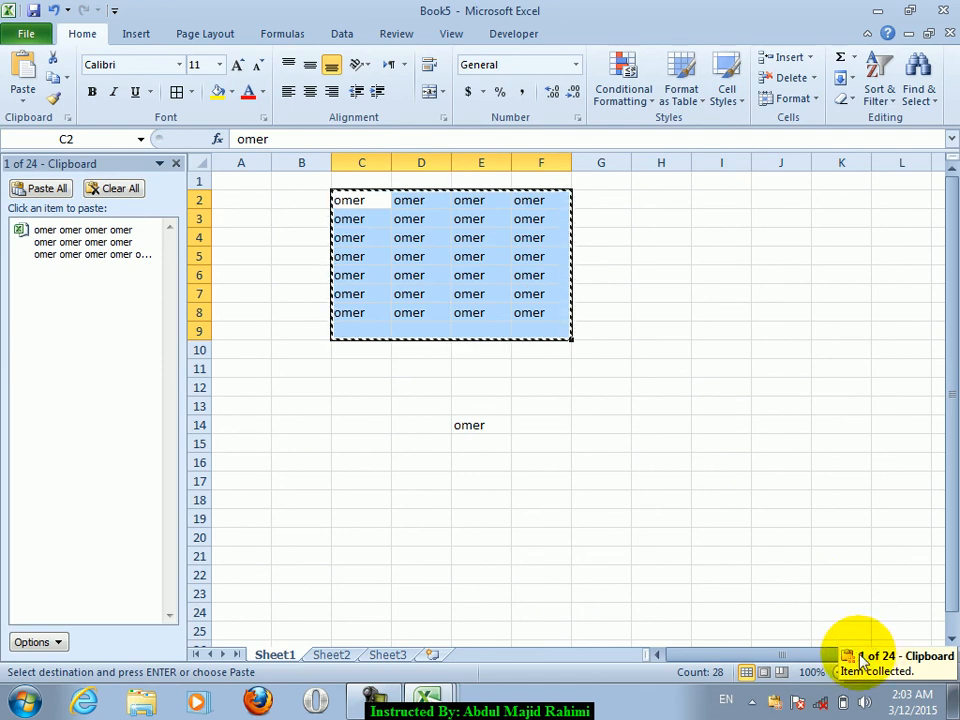
left_click_drag(388, 203, 490, 275)
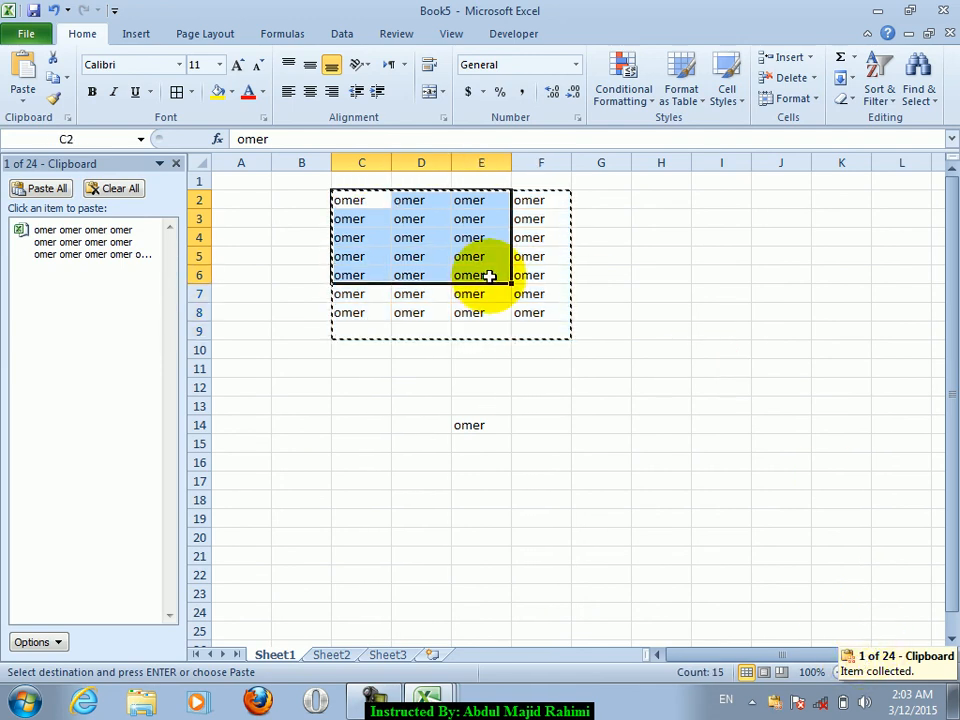
key("ctrl+c")
left_click_drag(350, 294, 495, 347)
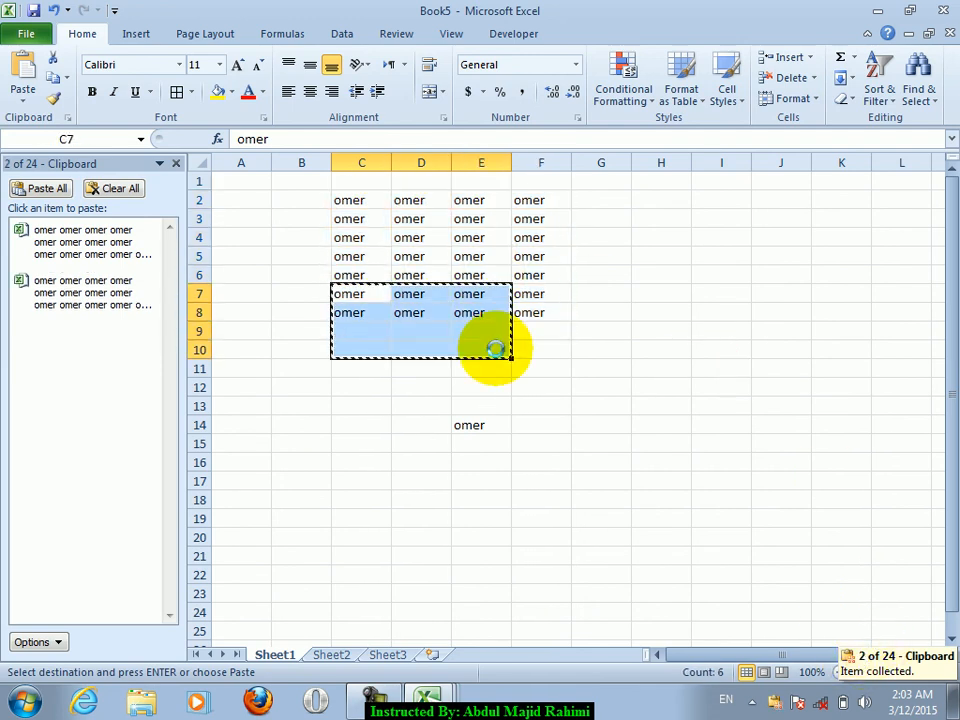
key("ctrl+c")
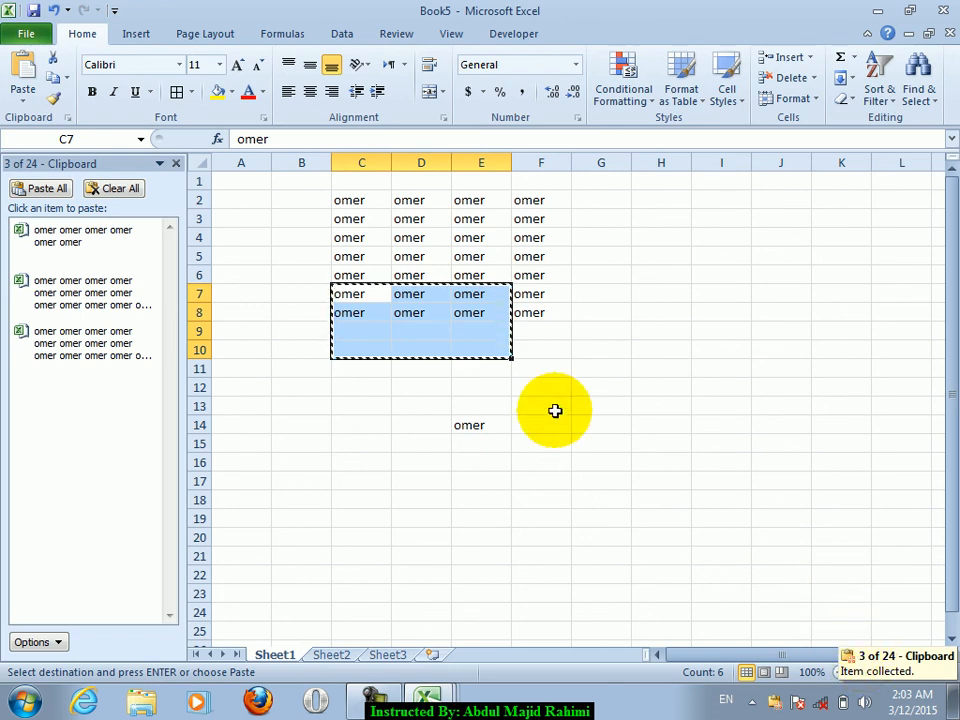
Turn off Show Status Near Taskbar When Copying and close the Office Clipboard.
left_click(40, 643)
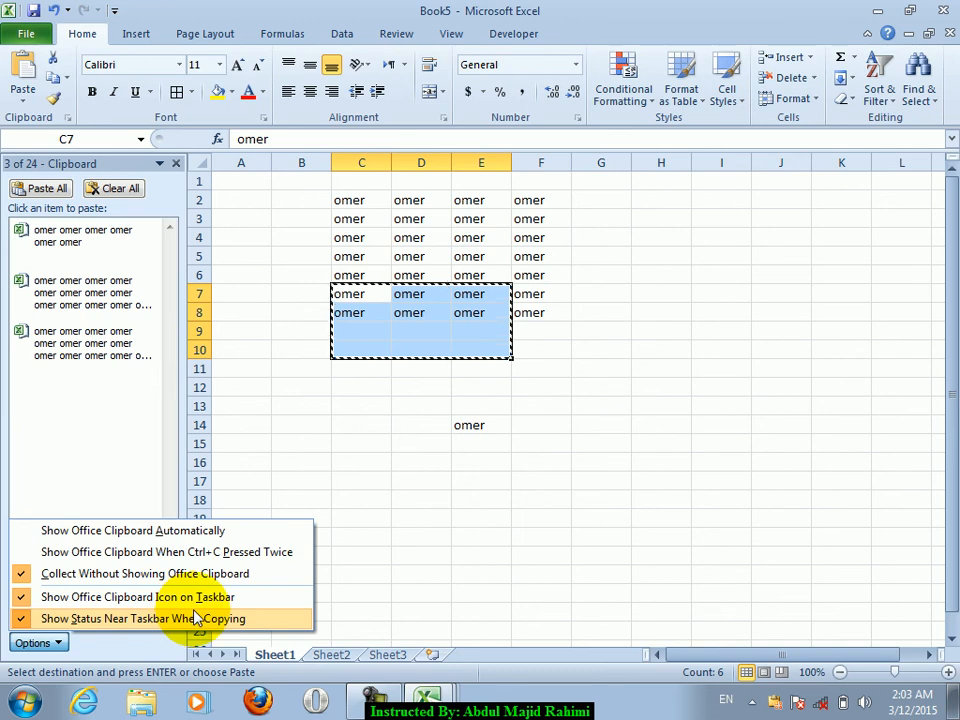
left_click(27, 618)
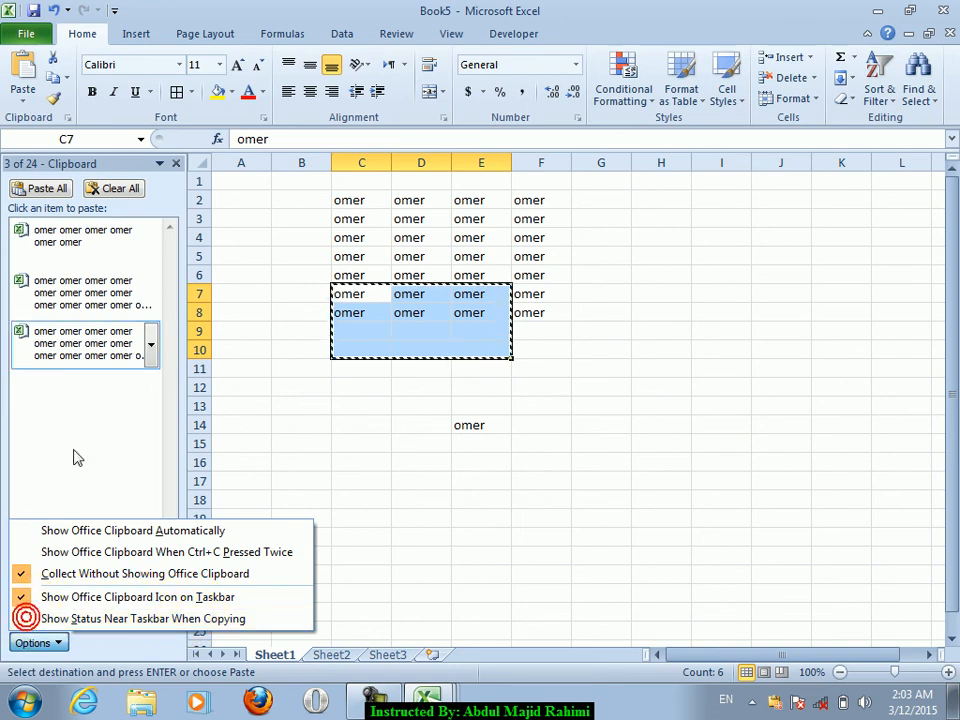
left_click(176, 163)
Copy C4:E6, D2:E4, C4:E8 and D5:F8 with the copy status disabled, and reopen the Office Clipboard.
left_click_drag(195, 236, 320, 268)
key("ctrl+c")
left_click_drag(225, 199, 326, 242)
key("ctrl+c")
left_click_drag(200, 245, 317, 313)
key("ctrl+c")
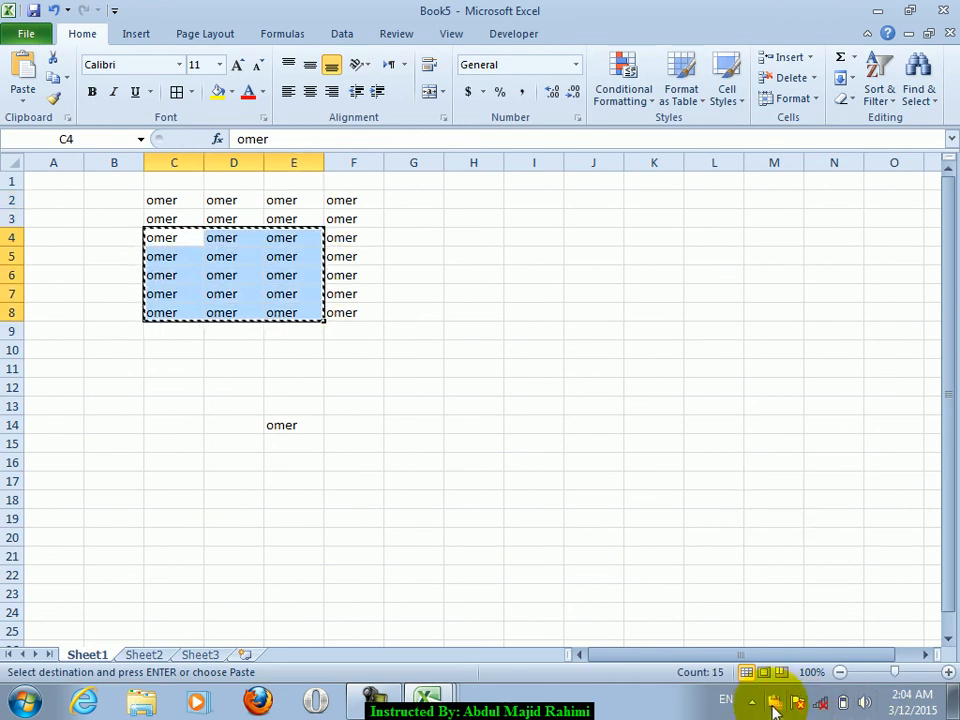
left_click_drag(240, 256, 362, 317)
key("ctrl+c")
left_click(300, 222)
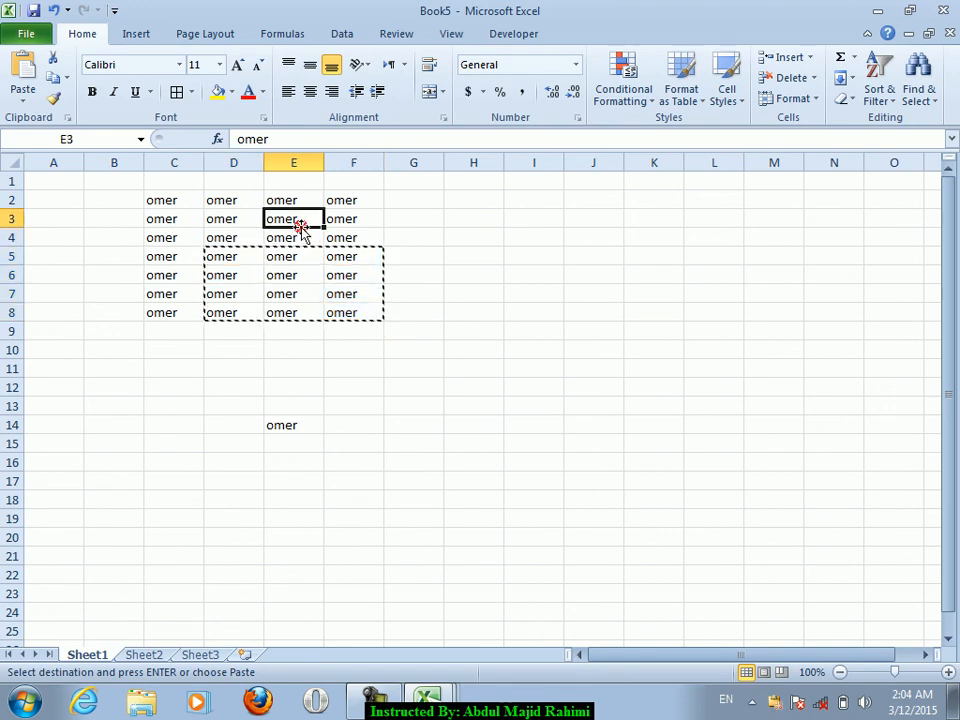
left_click(222, 236)
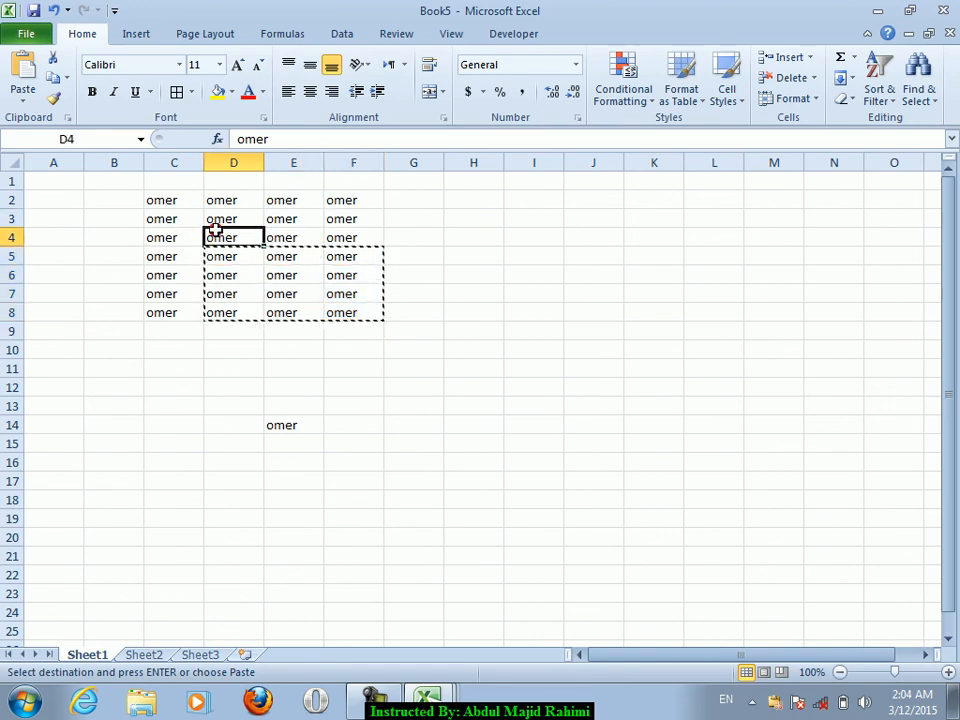
left_click(66, 117)
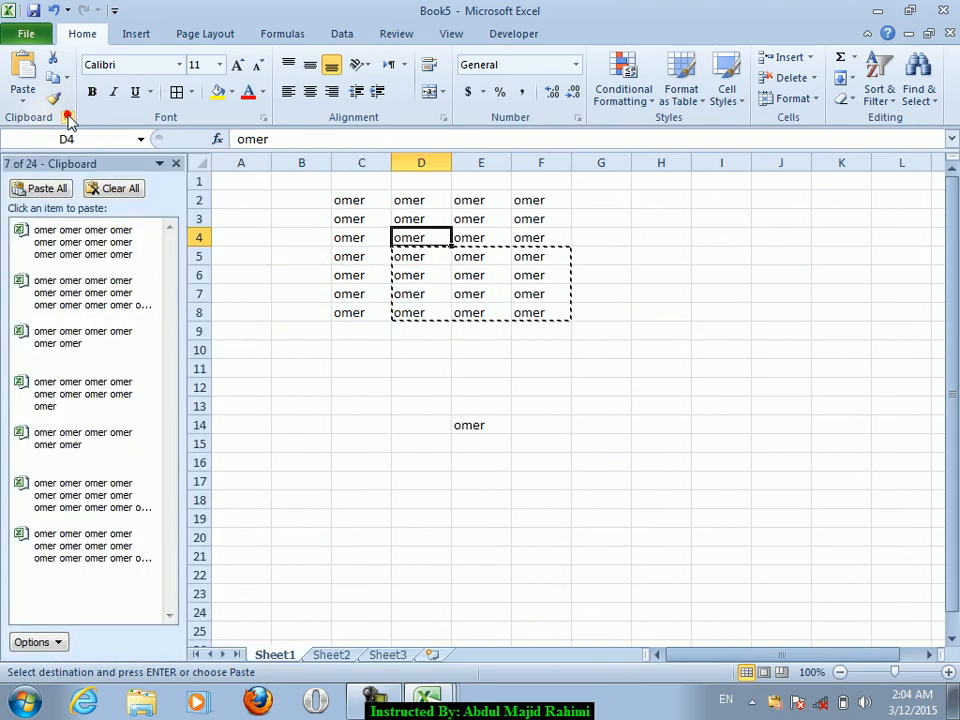
Turn Show Status Near Taskbar When Copying back on and close the Office Clipboard.
left_click(28, 641)
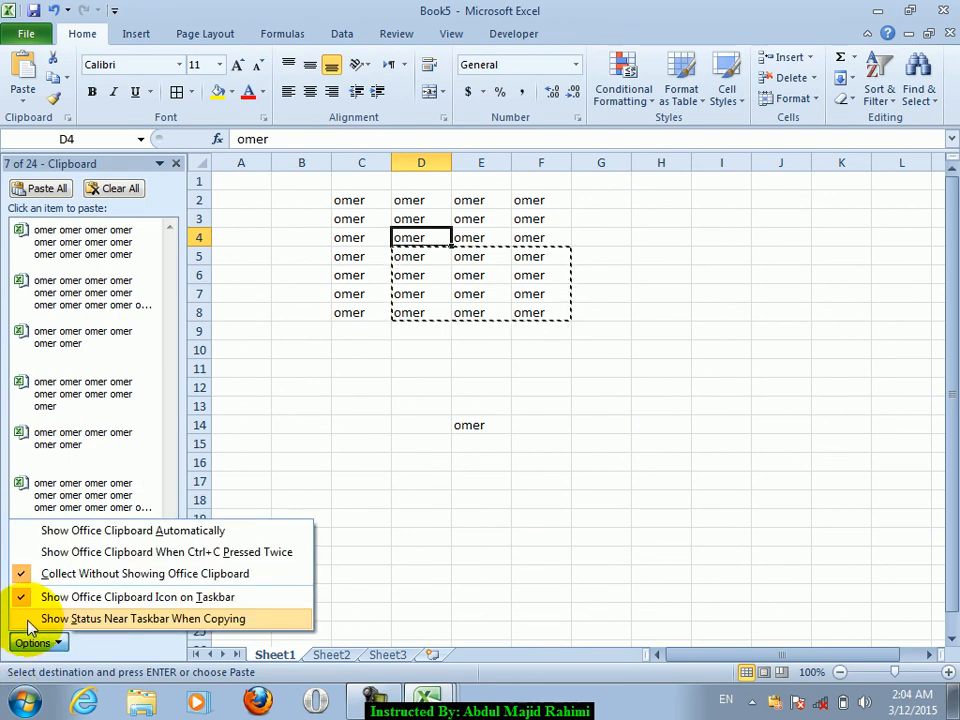
left_click(28, 619)
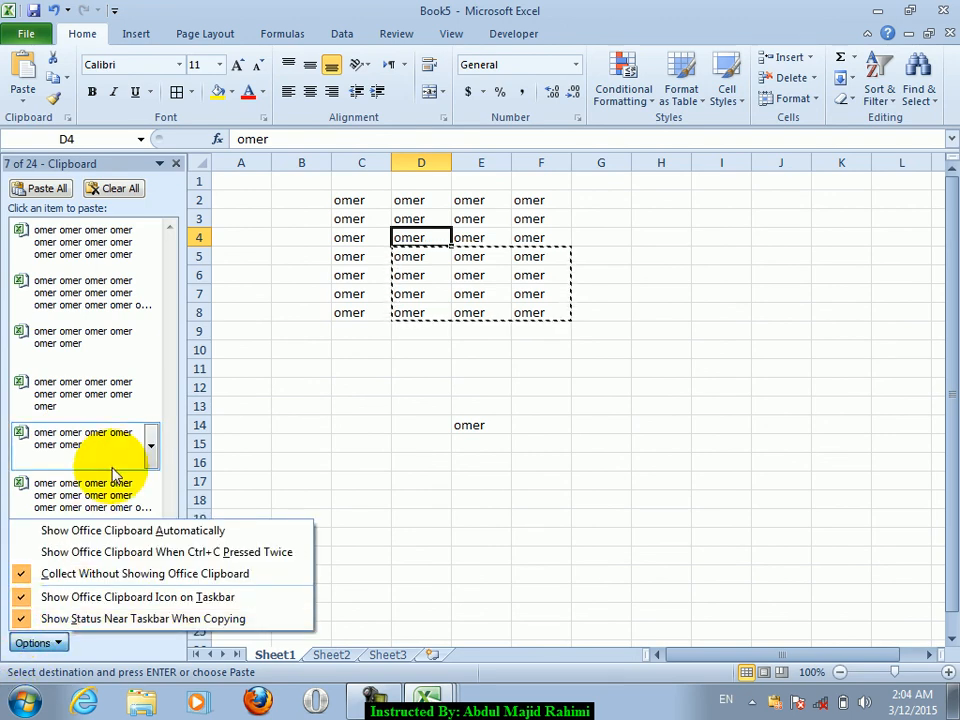
left_click(176, 163)
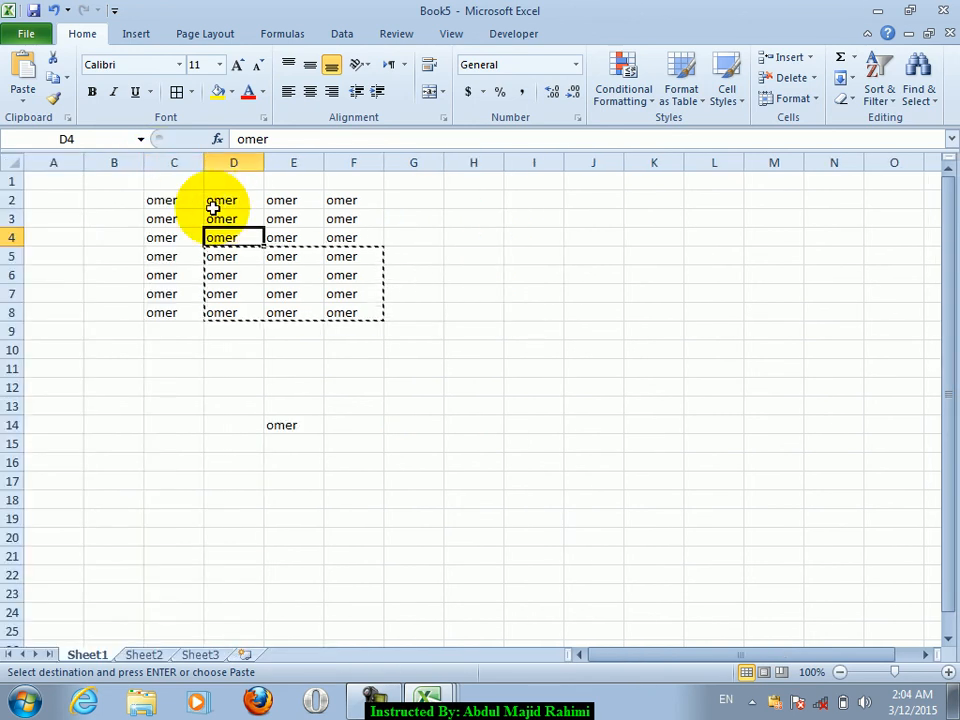
Copy C2:F4, D6:E8 and C4:F9 to show the copy status near the taskbar.
left_click_drag(190, 205, 336, 240)
key("ctrl+c")
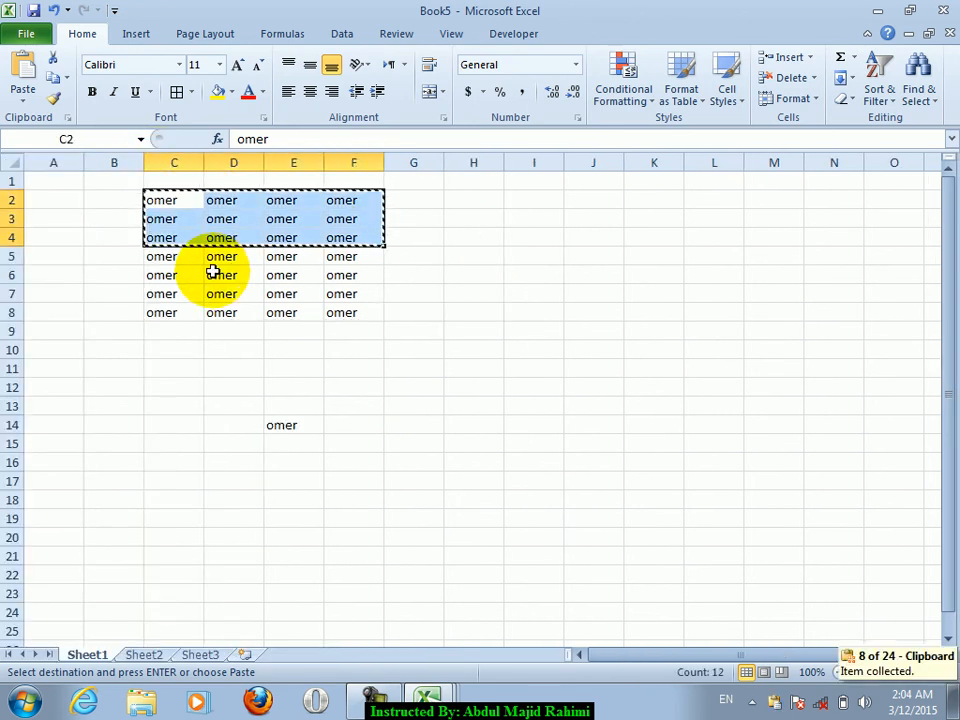
left_click_drag(213, 271, 298, 306)
key("ctrl+c")
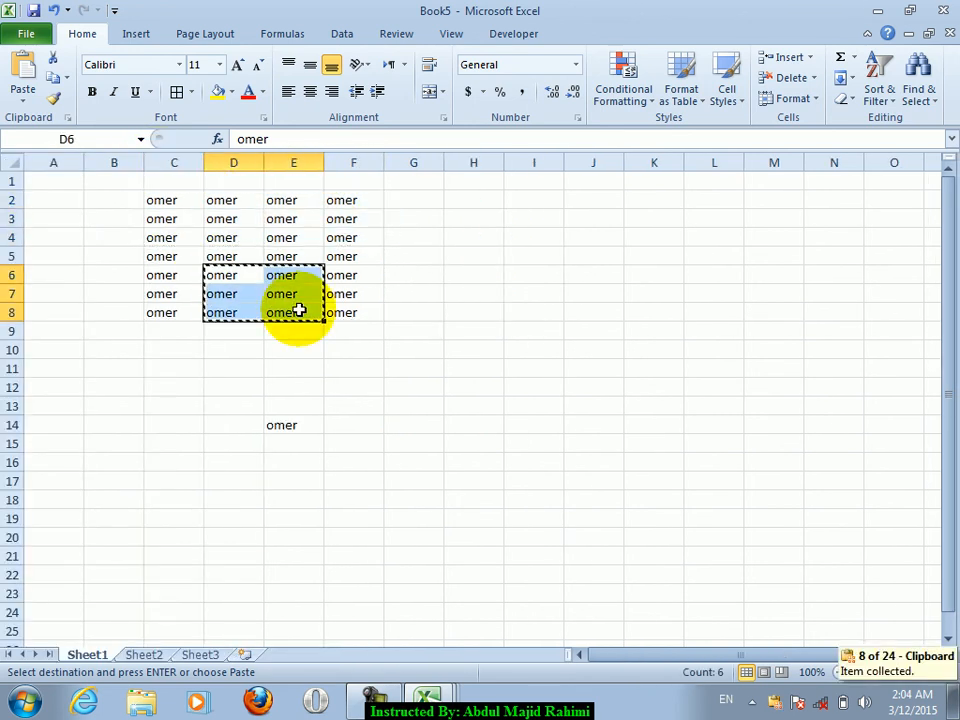
left_click(200, 236)
left_click_drag(200, 236, 364, 326)
key("ctrl+c")
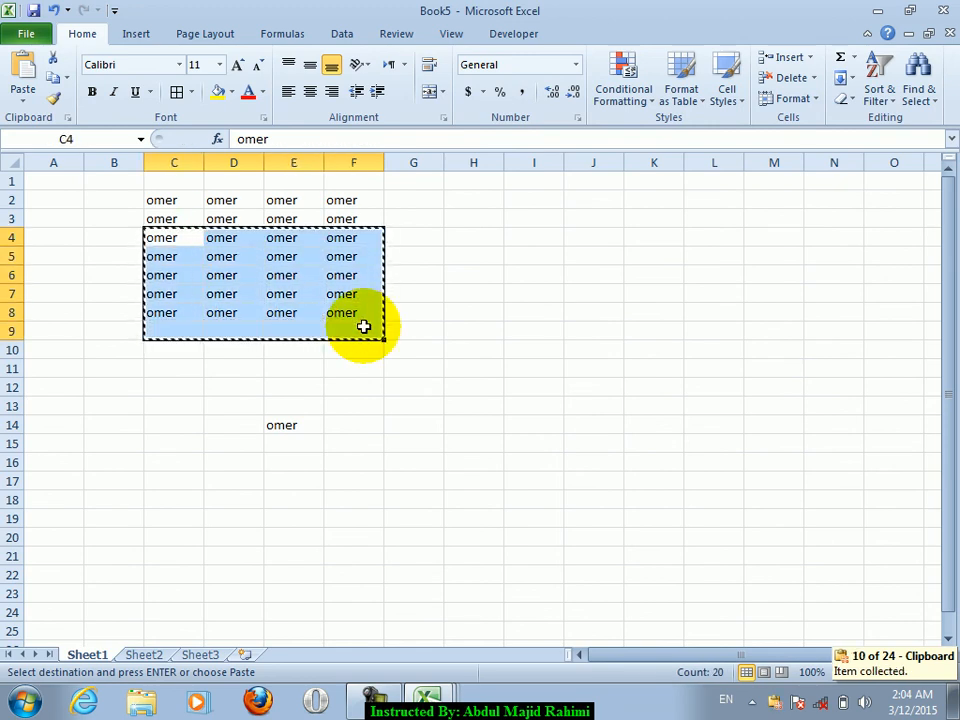
left_click(293, 275)
Close the open workbooks Book5, Book4, Book3, Book1 and Book2 without saving their changes.
left_click(943, 10)
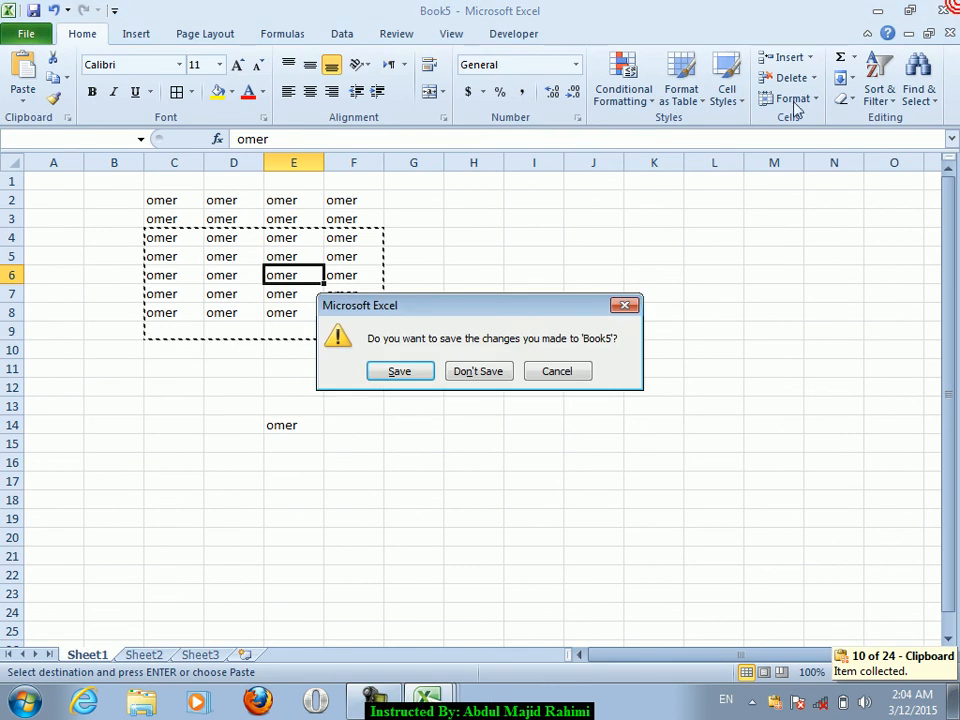
left_click(478, 371)
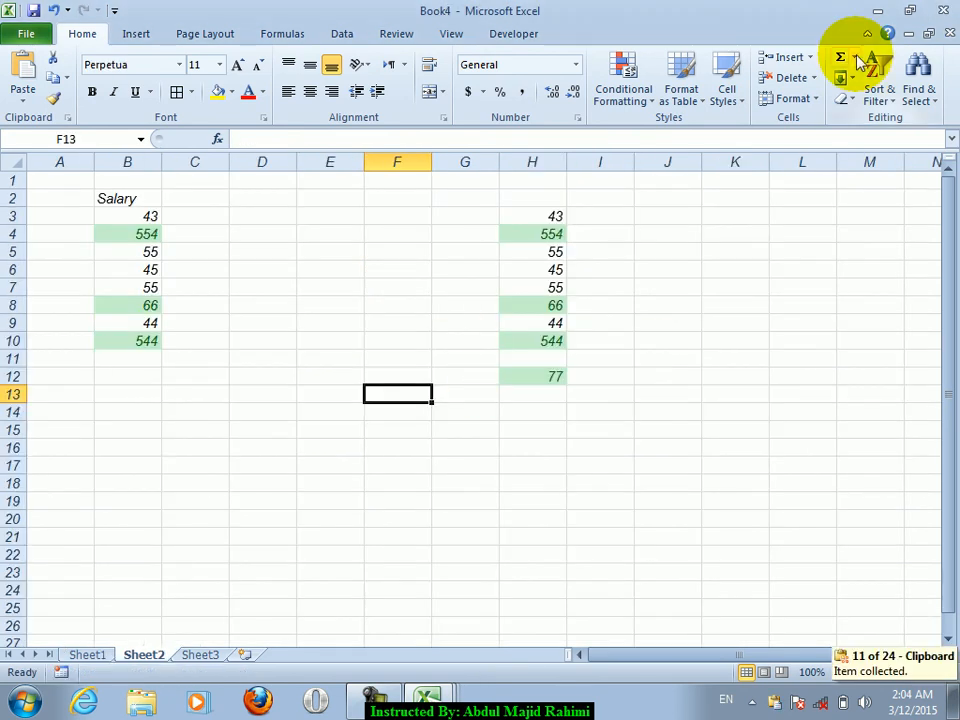
left_click(943, 10)
left_click(478, 369)
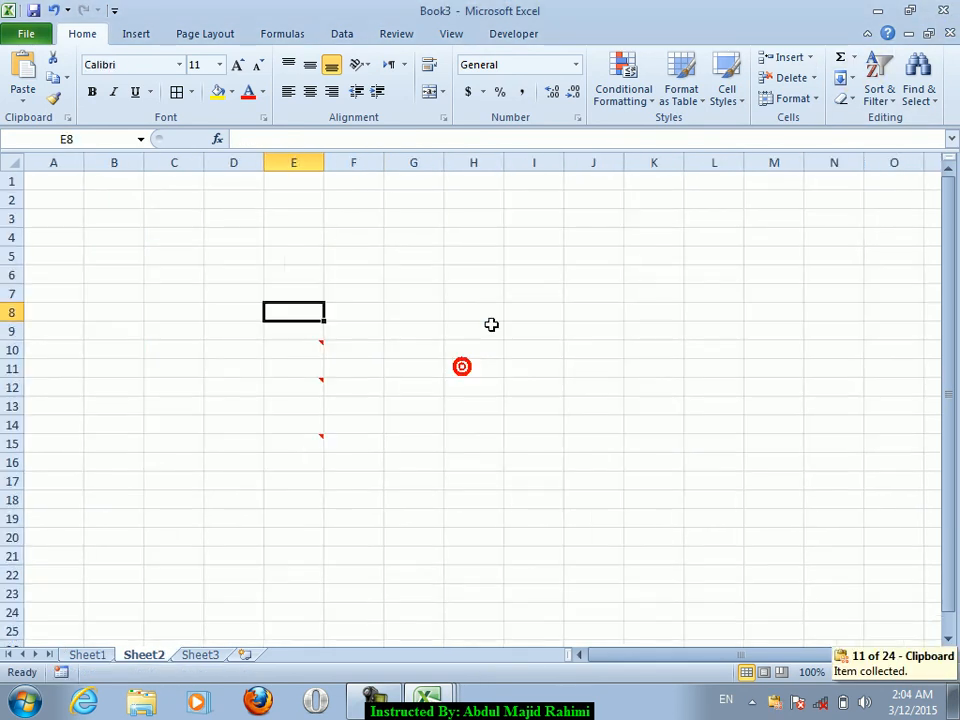
left_click(943, 10)
left_click(516, 373)
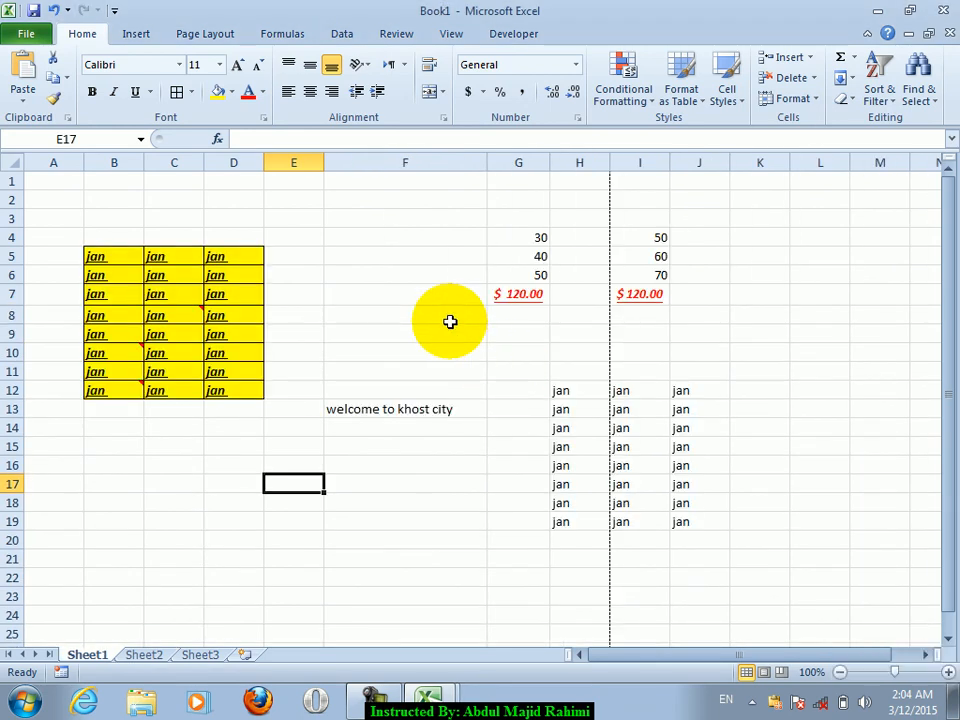
left_click(943, 10)
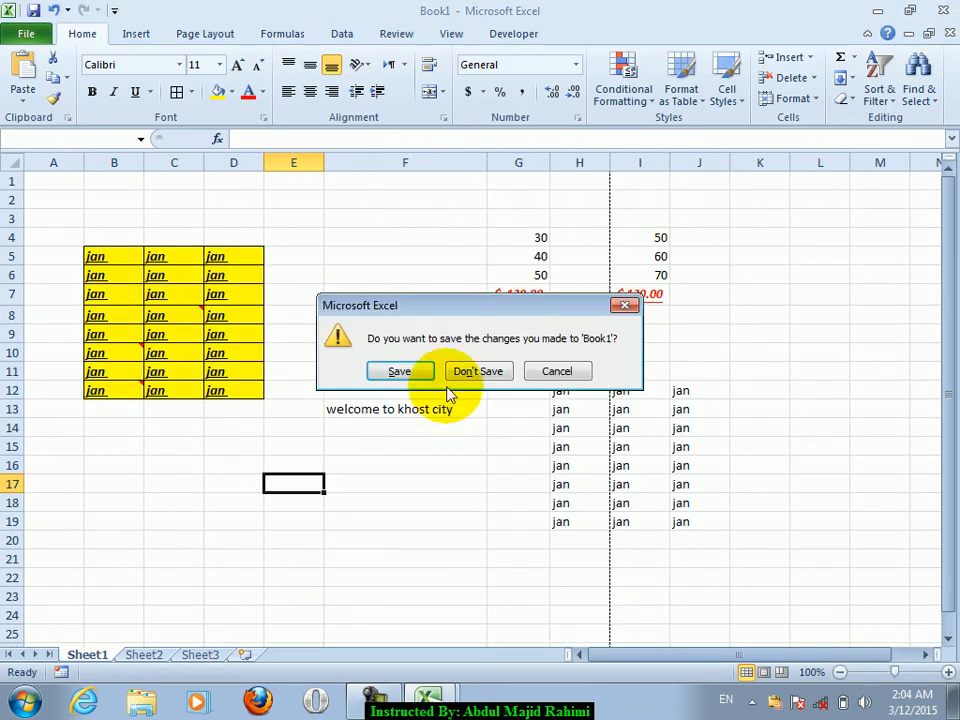
left_click(474, 369)
left_click(943, 10)
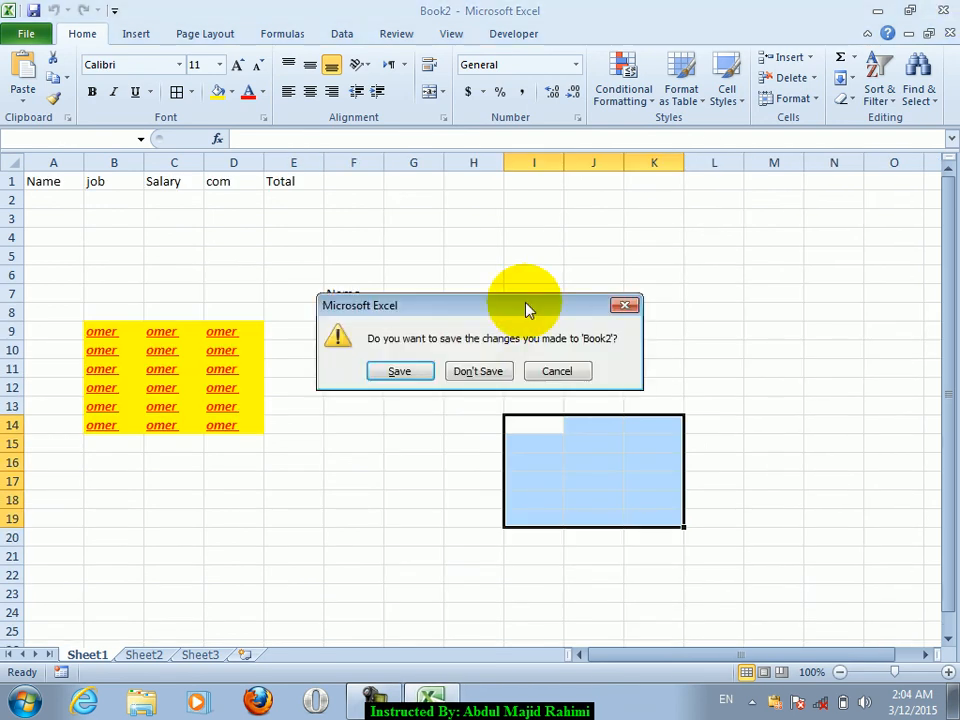
left_click(475, 371)
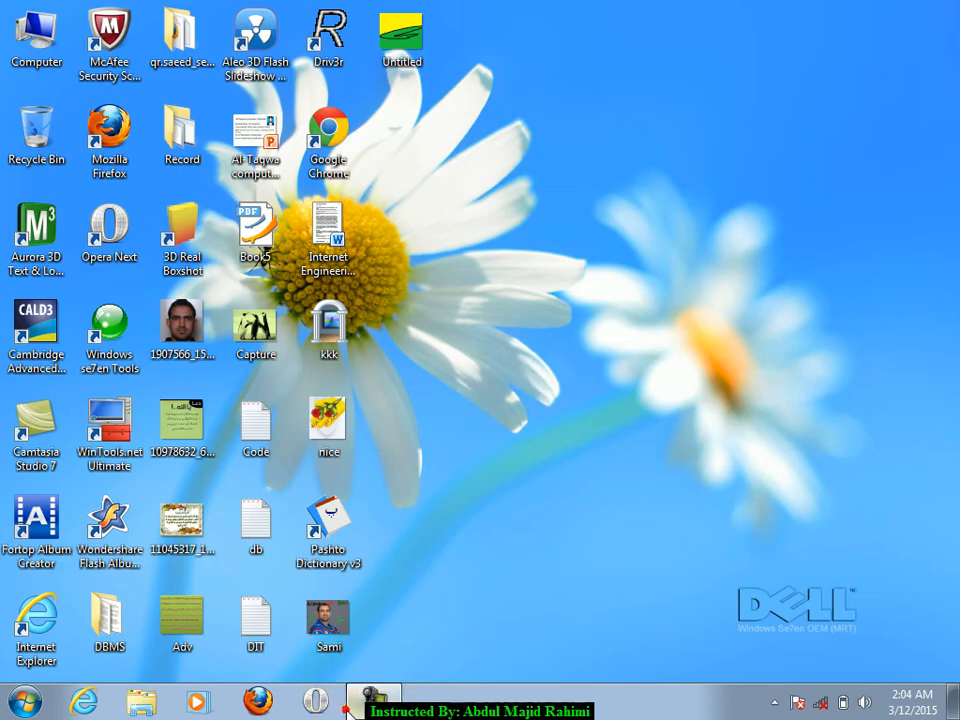